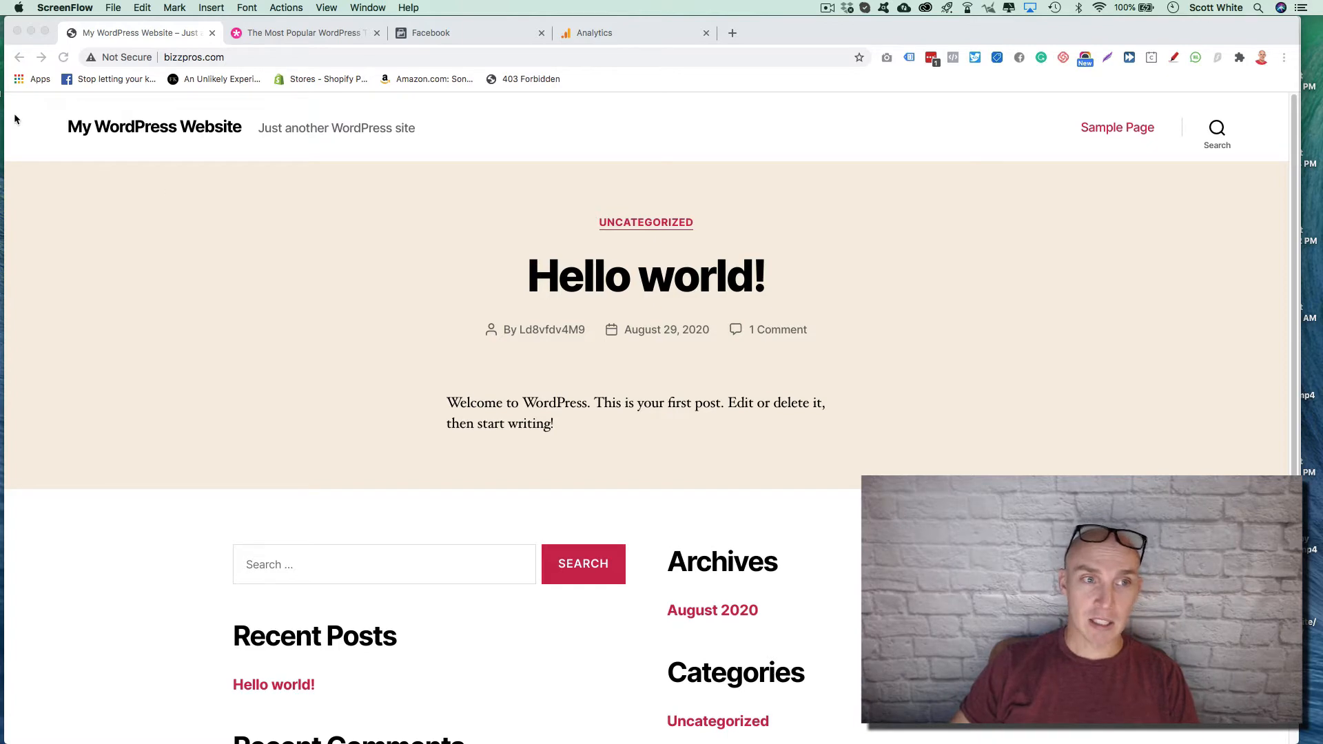
Open the WordPress login page at bizzpros.com/wp-login.php
scroll(484, 392, down, 5)
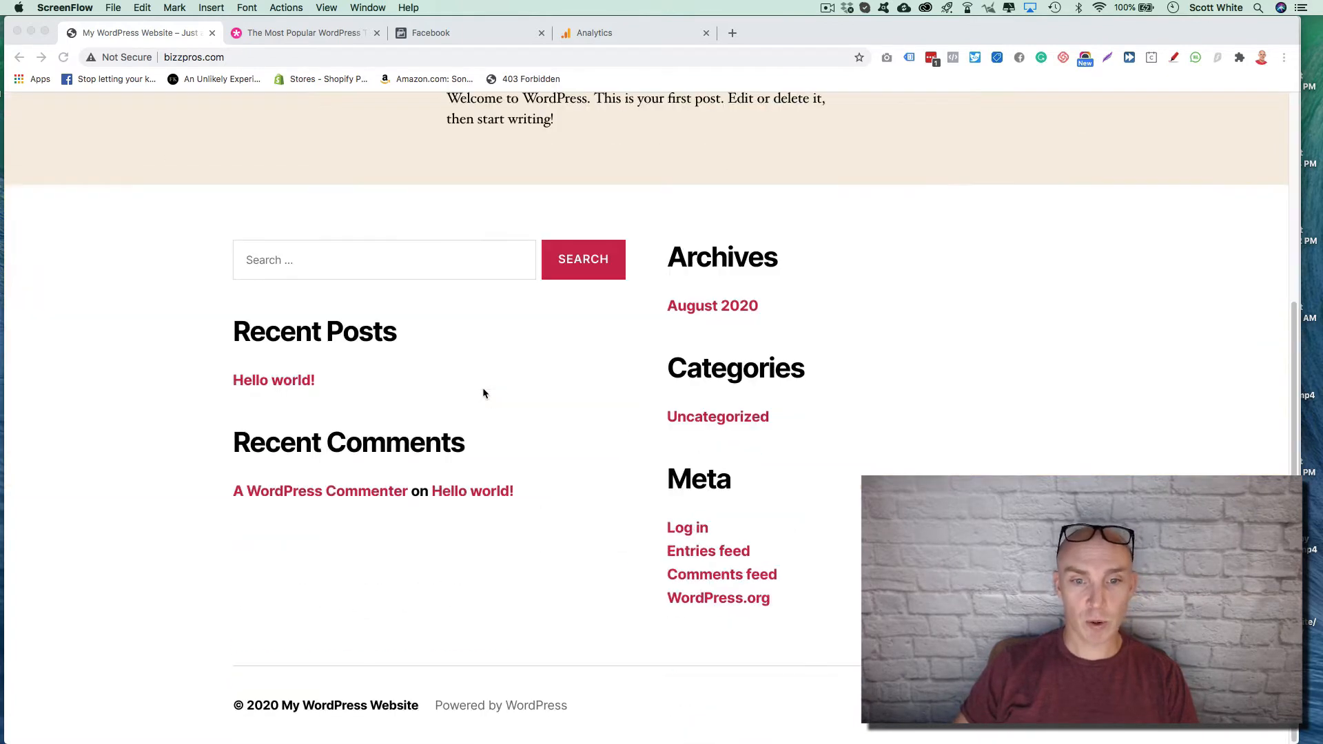
scroll(484, 393, up, 5)
click(251, 57)
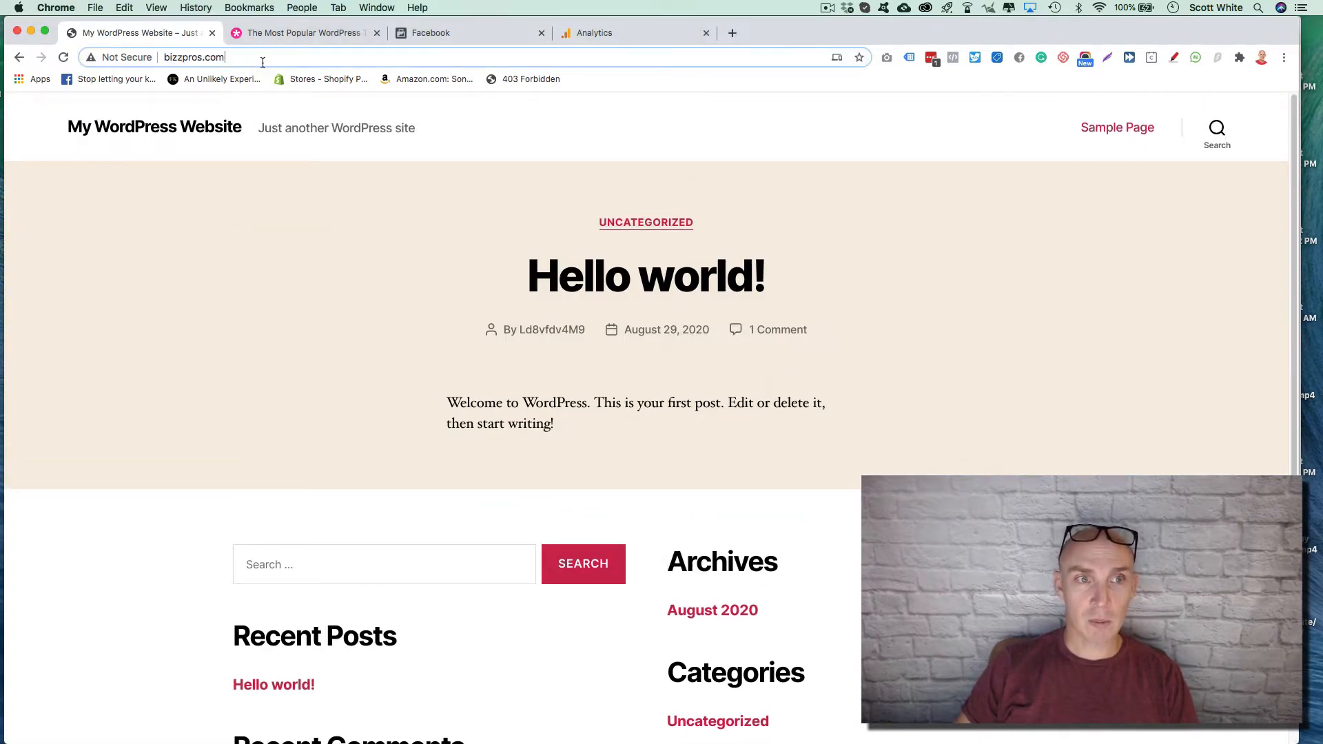
text(/w)
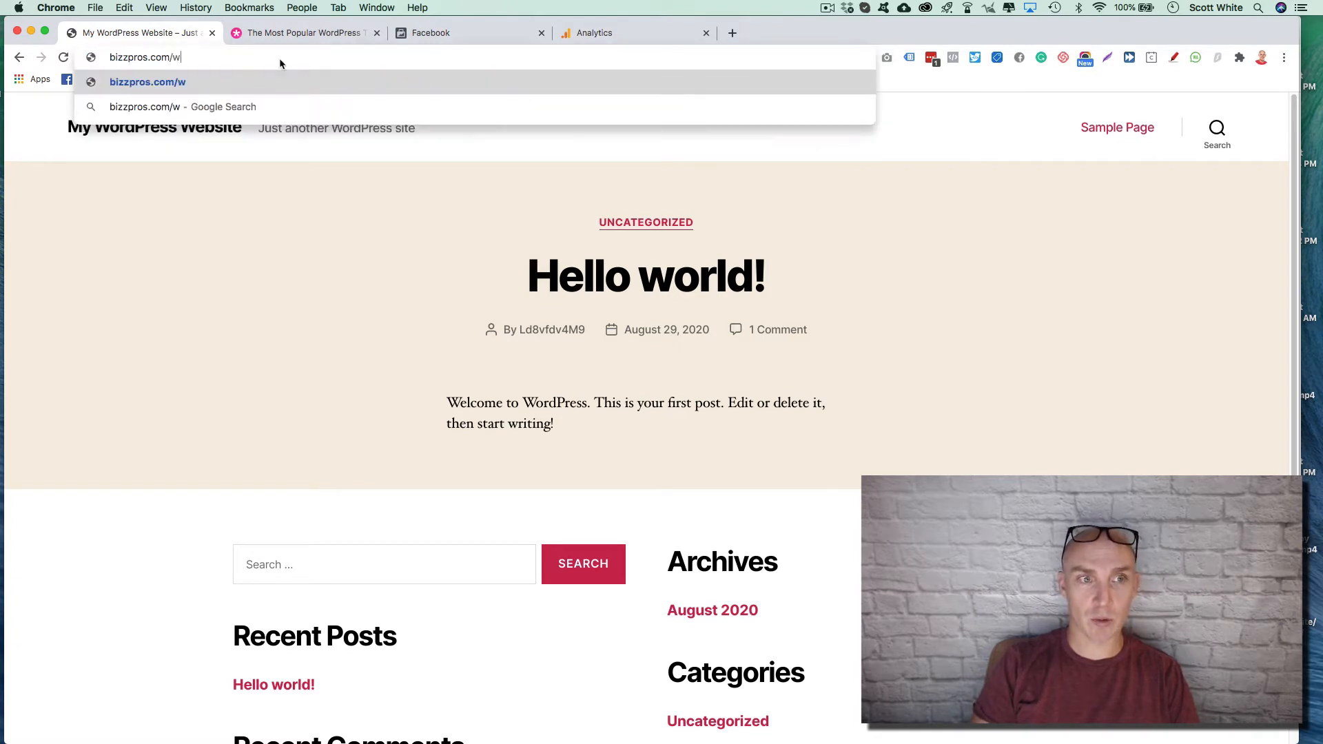
text(p-login.p)
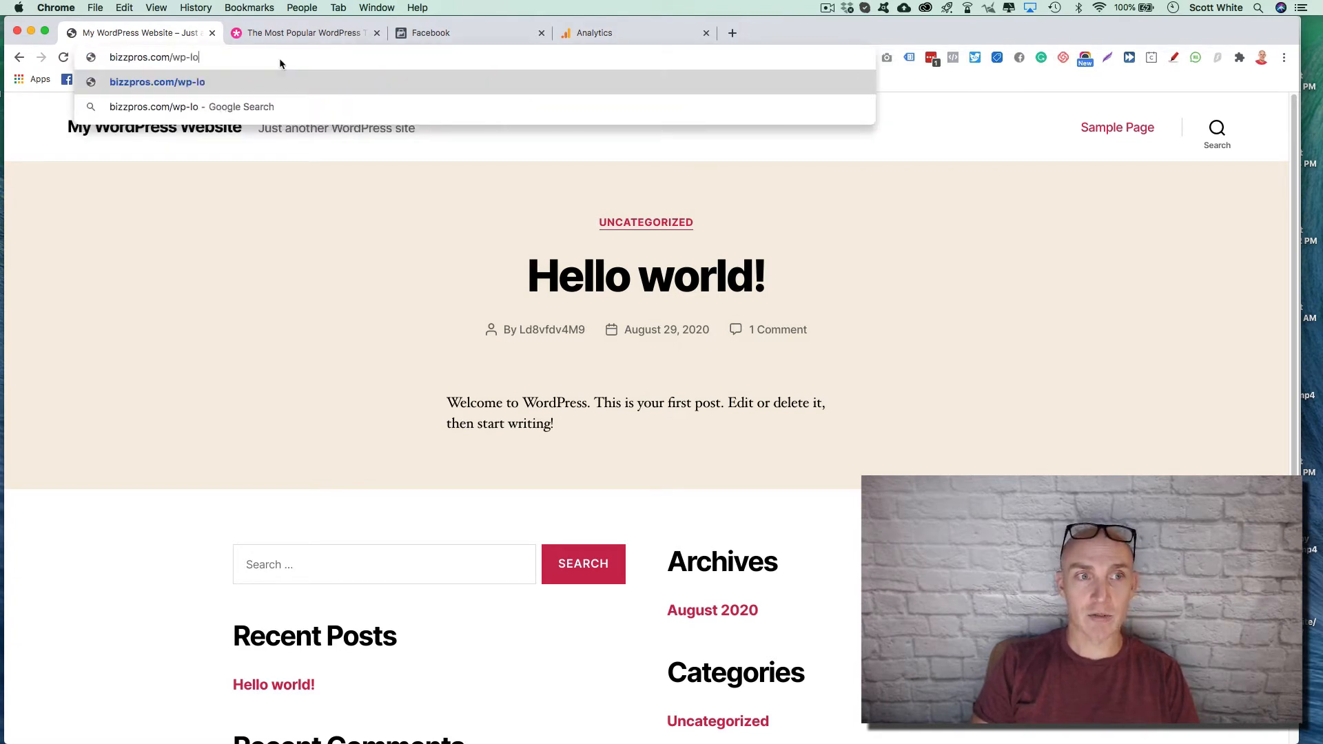
text(hp)
key(Return)
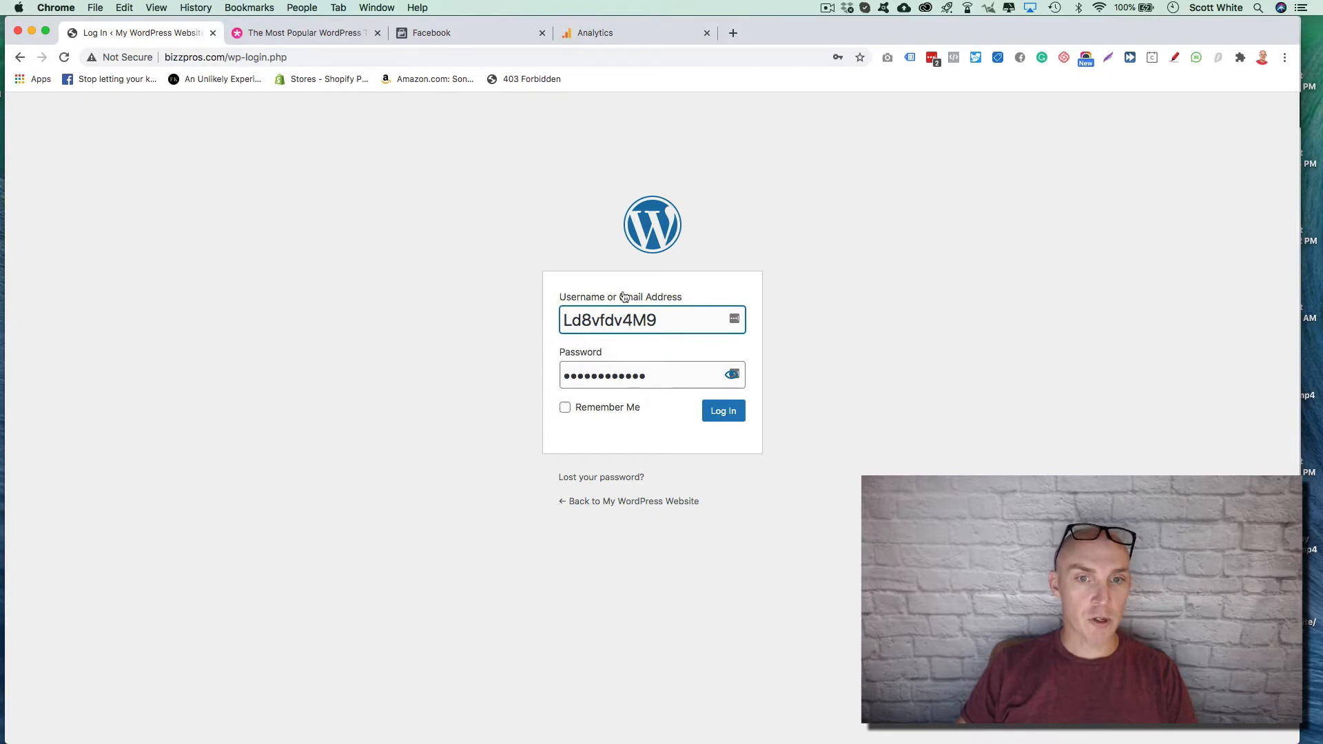
Log in with the prefilled credentials and add the site login to LastPass, dismissing the browser's offer to save the password
click(724, 413)
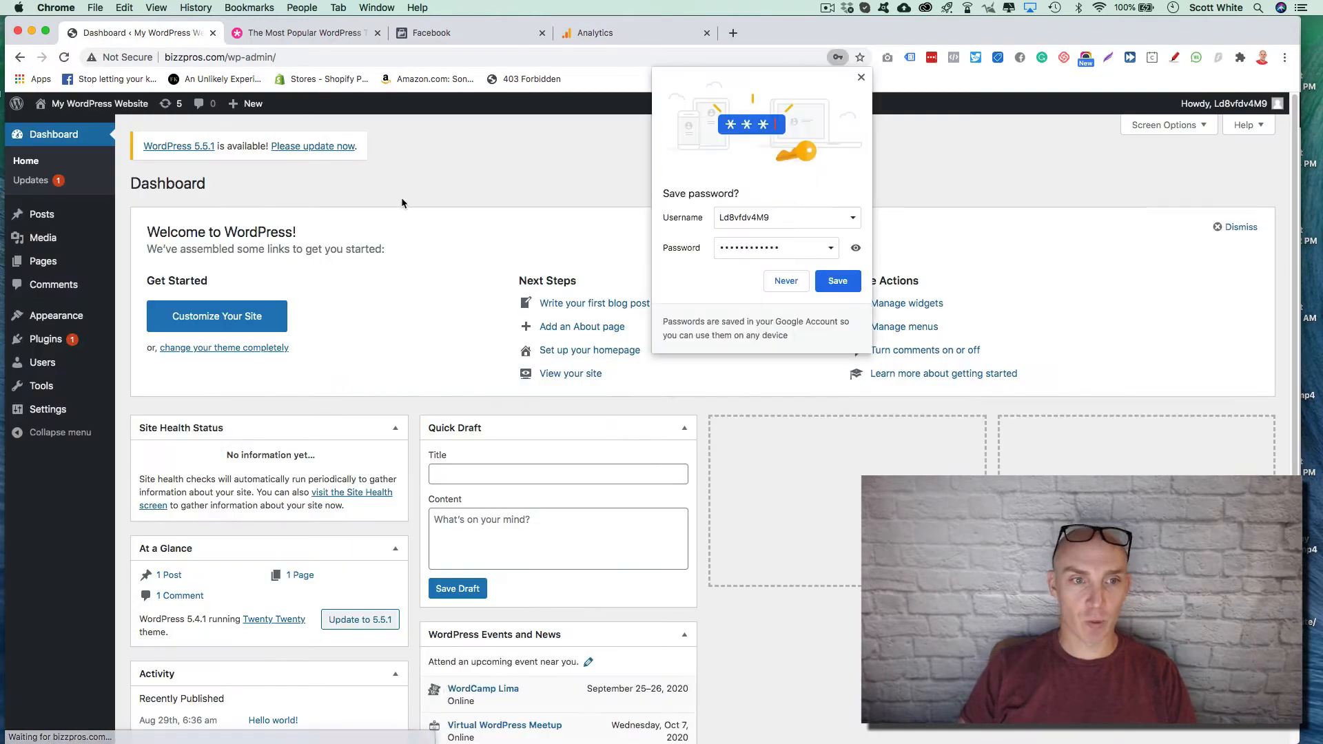
click(861, 78)
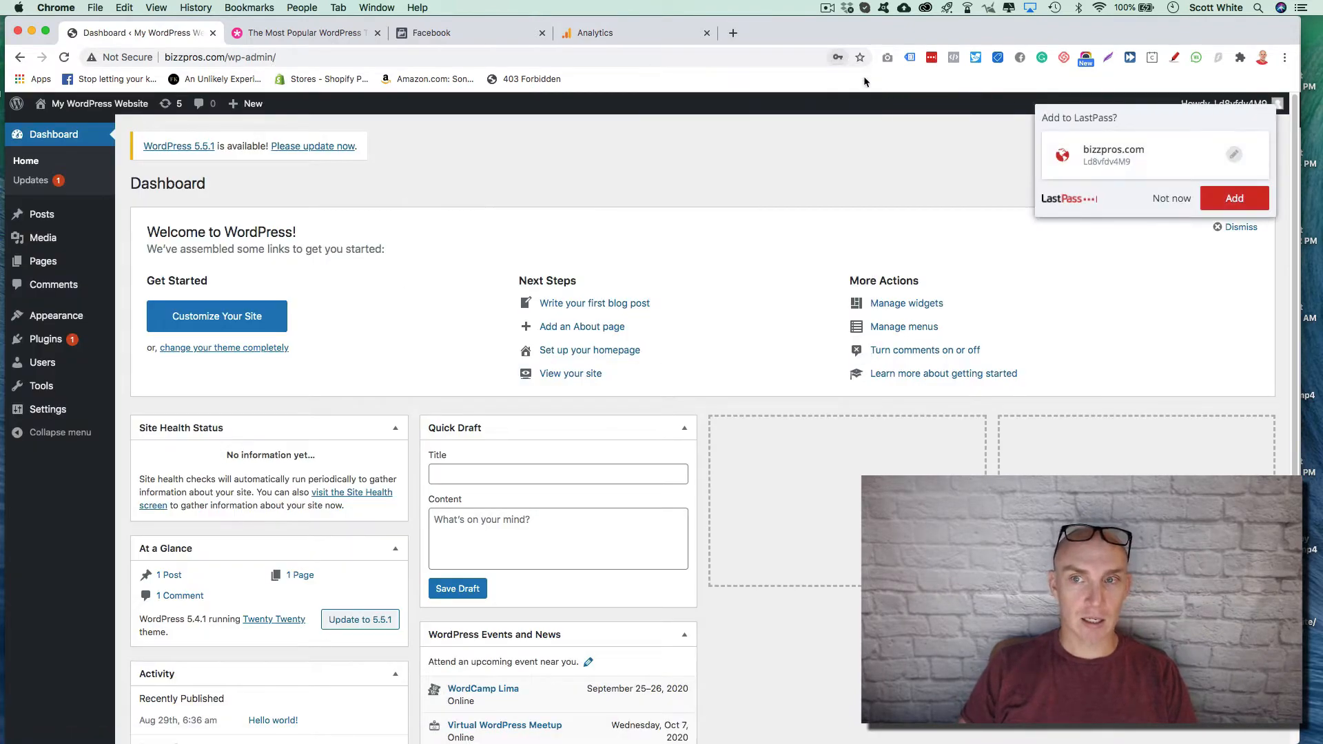
click(1234, 198)
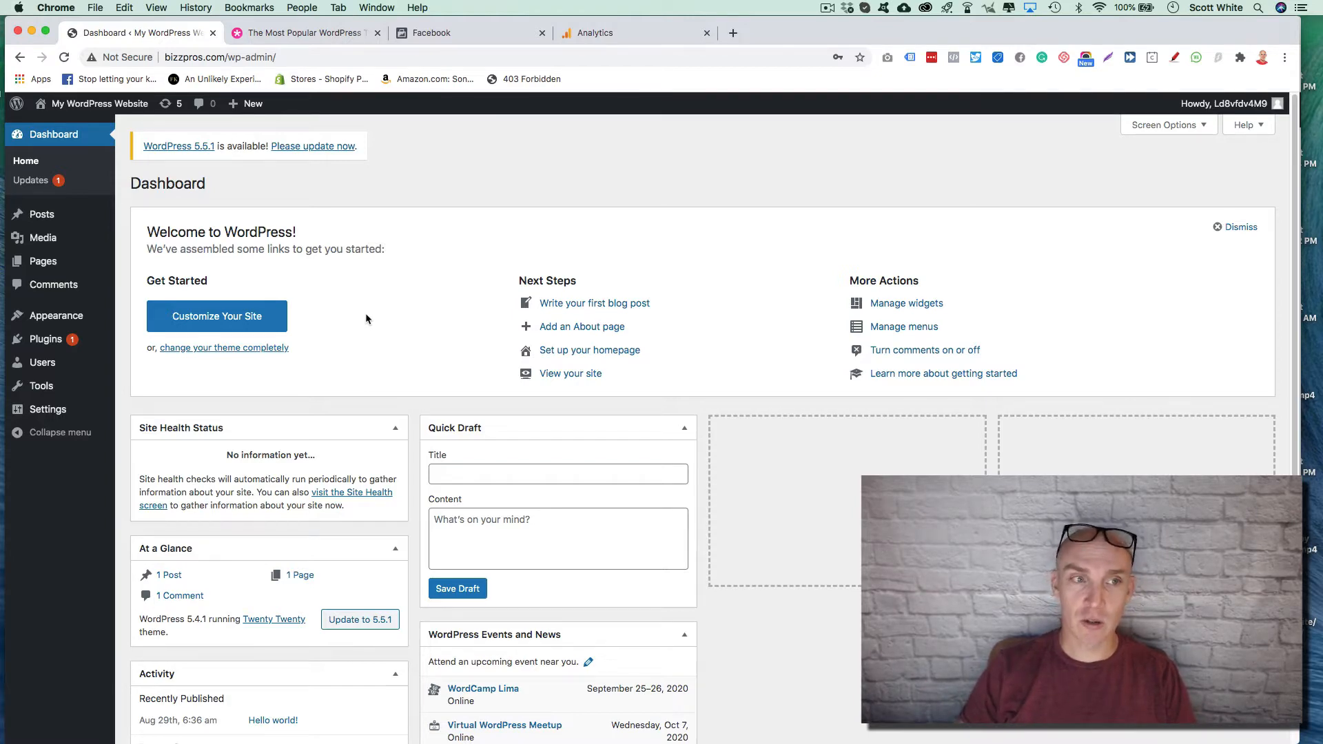
Open the page of installed themes in the WordPress dashboard
mouse_move(102, 111)
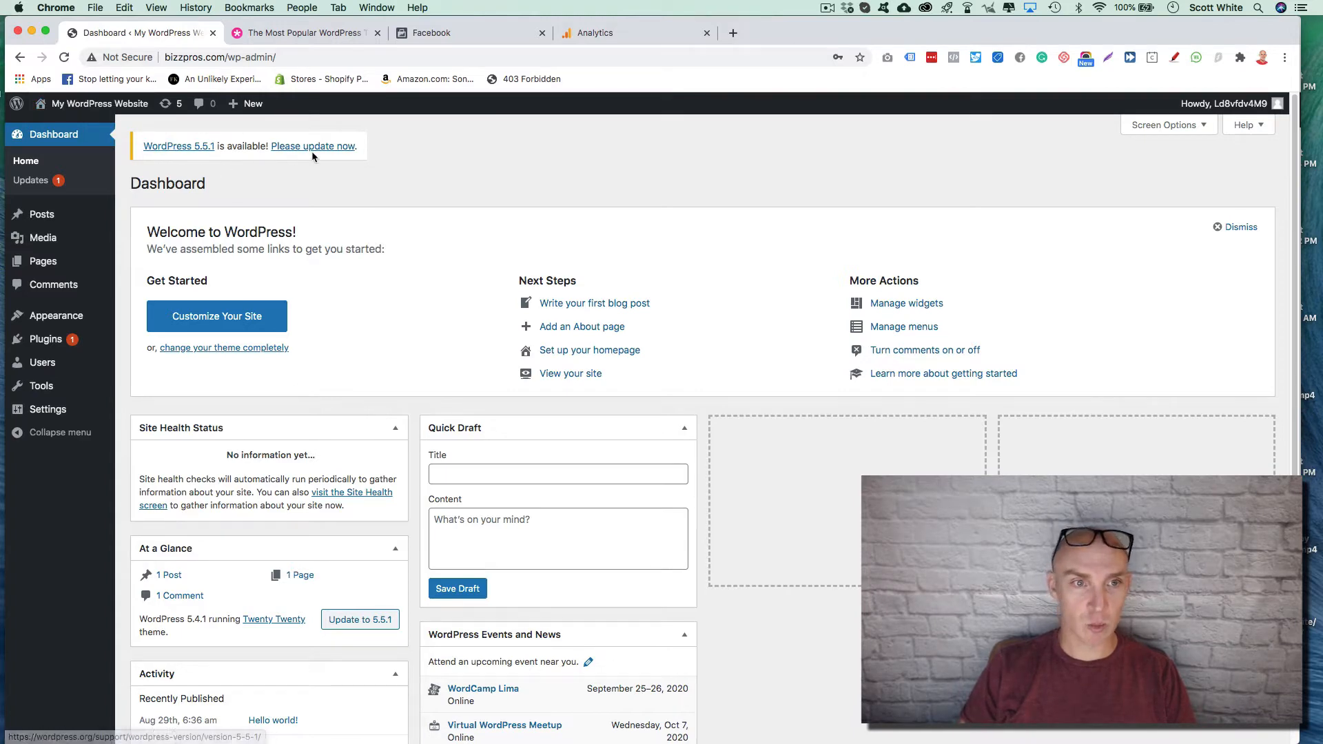
mouse_move(89, 246)
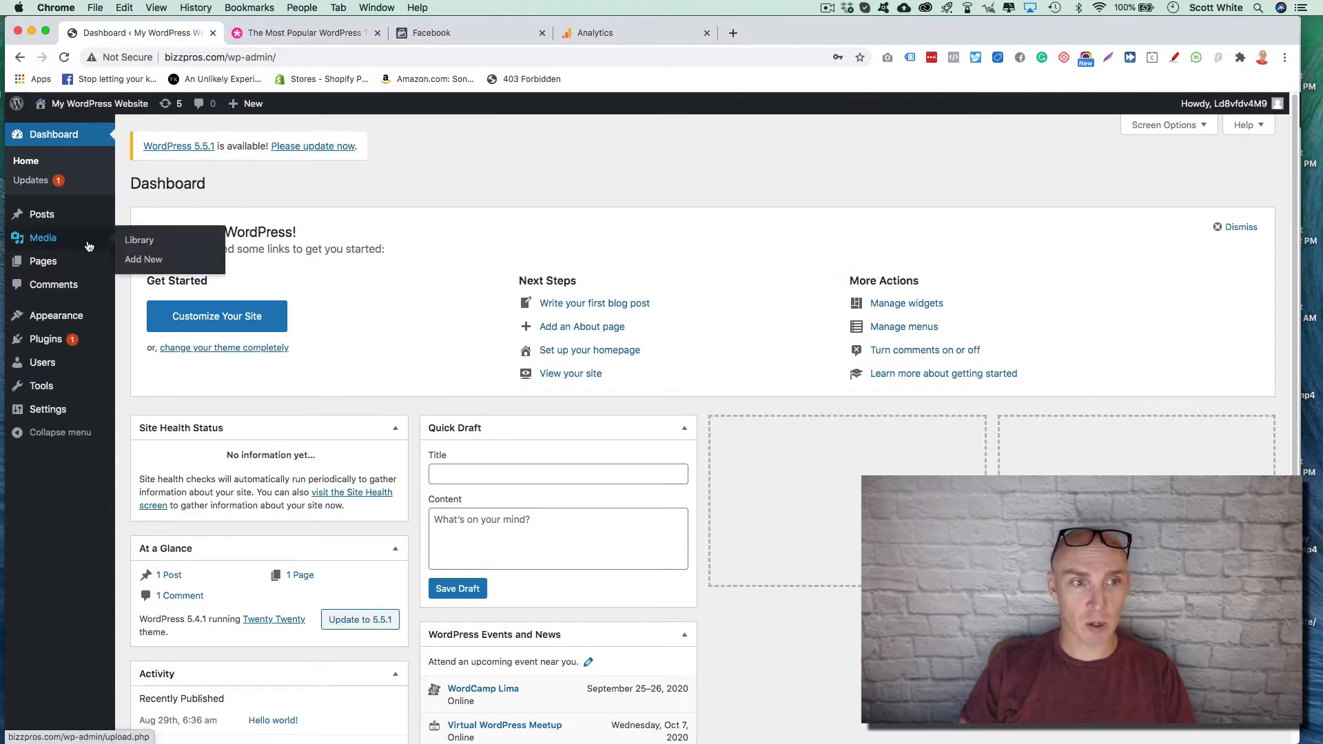
mouse_move(103, 318)
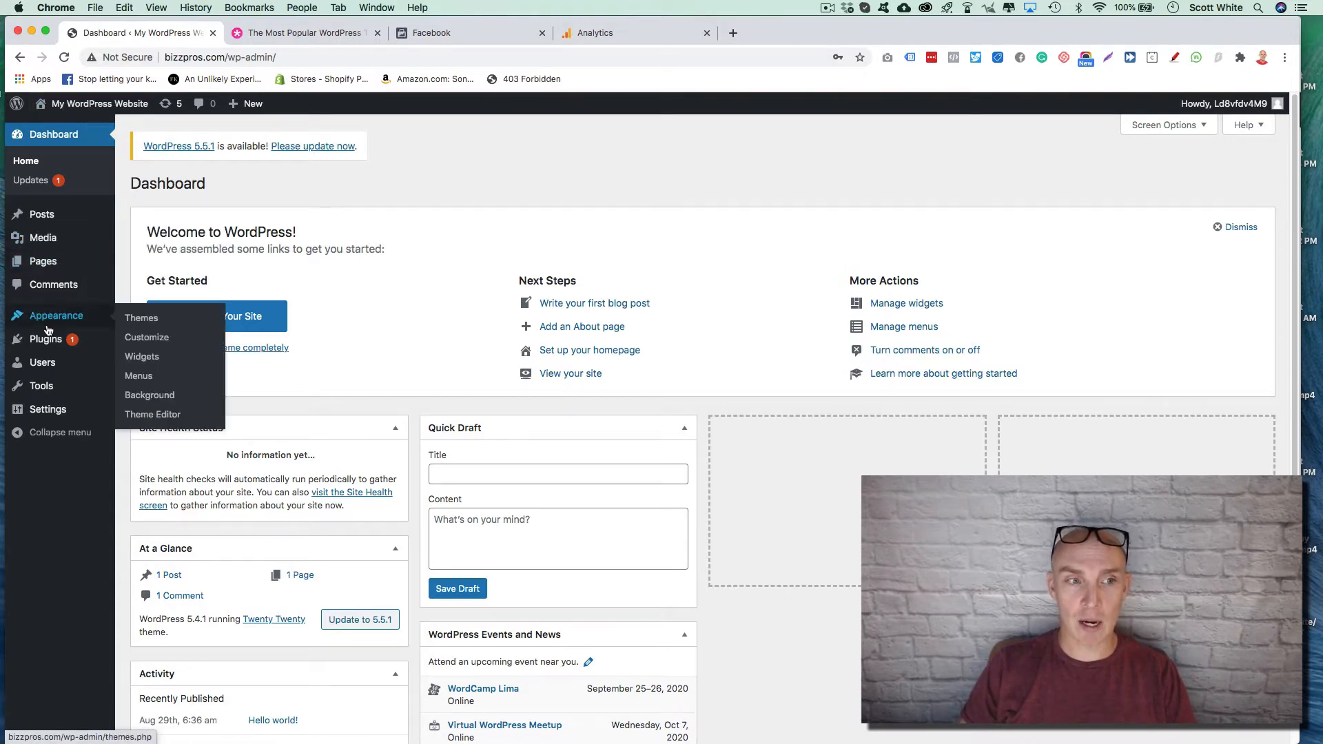
click(152, 321)
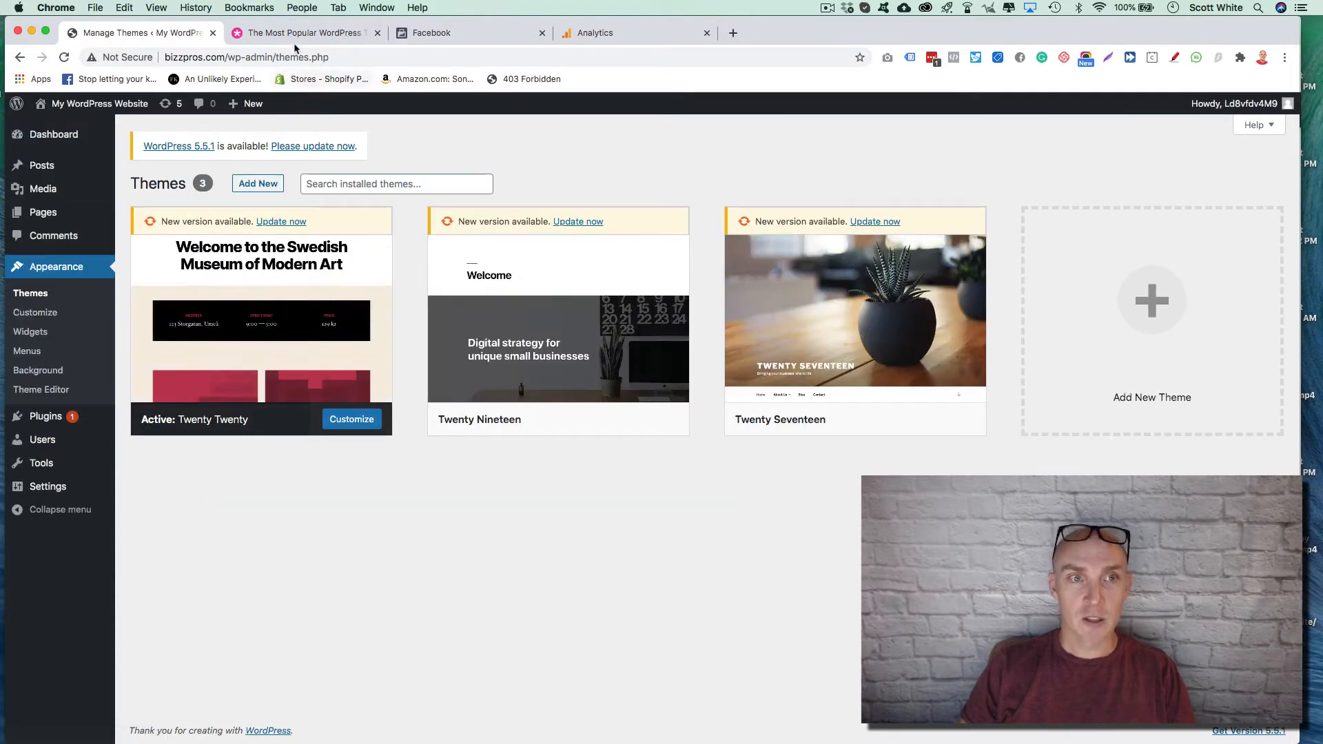
Look at the Elegant Themes home page, the source of the Divi theme, and return to the WordPress themes page
click(292, 39)
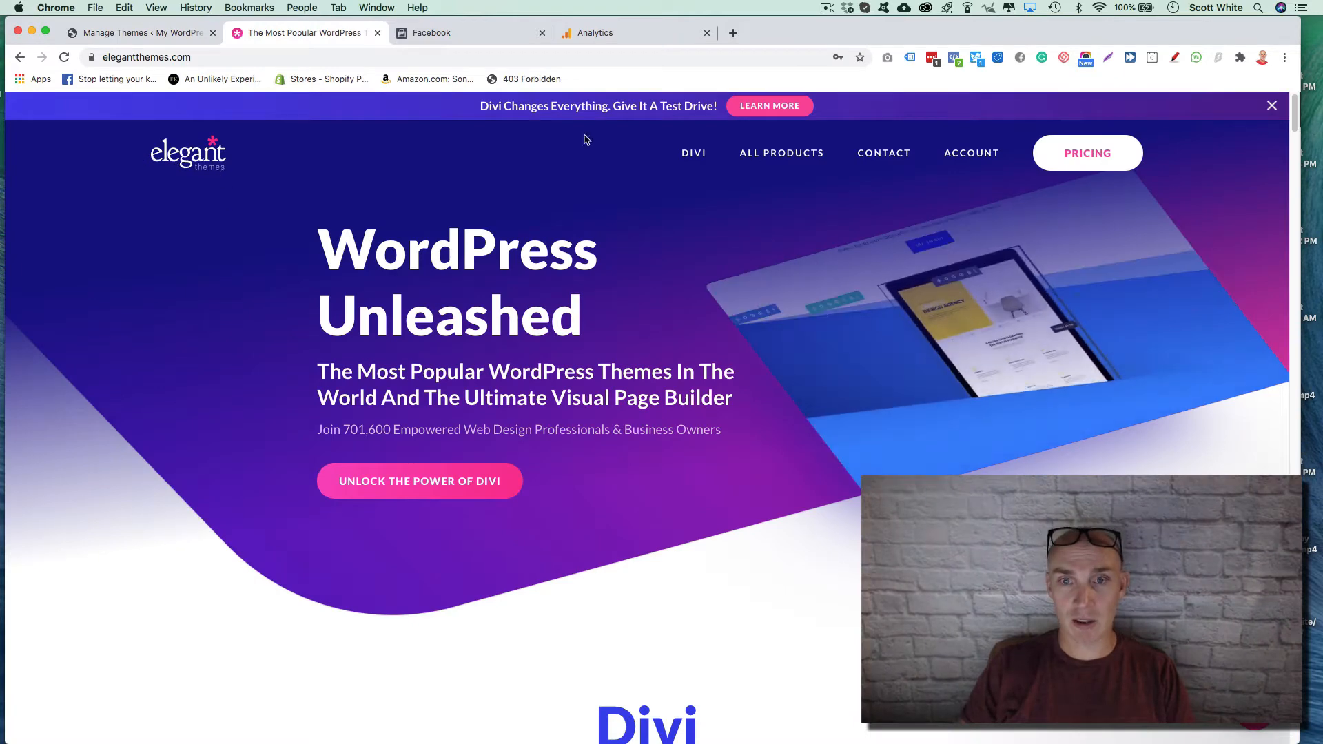
mouse_move(973, 154)
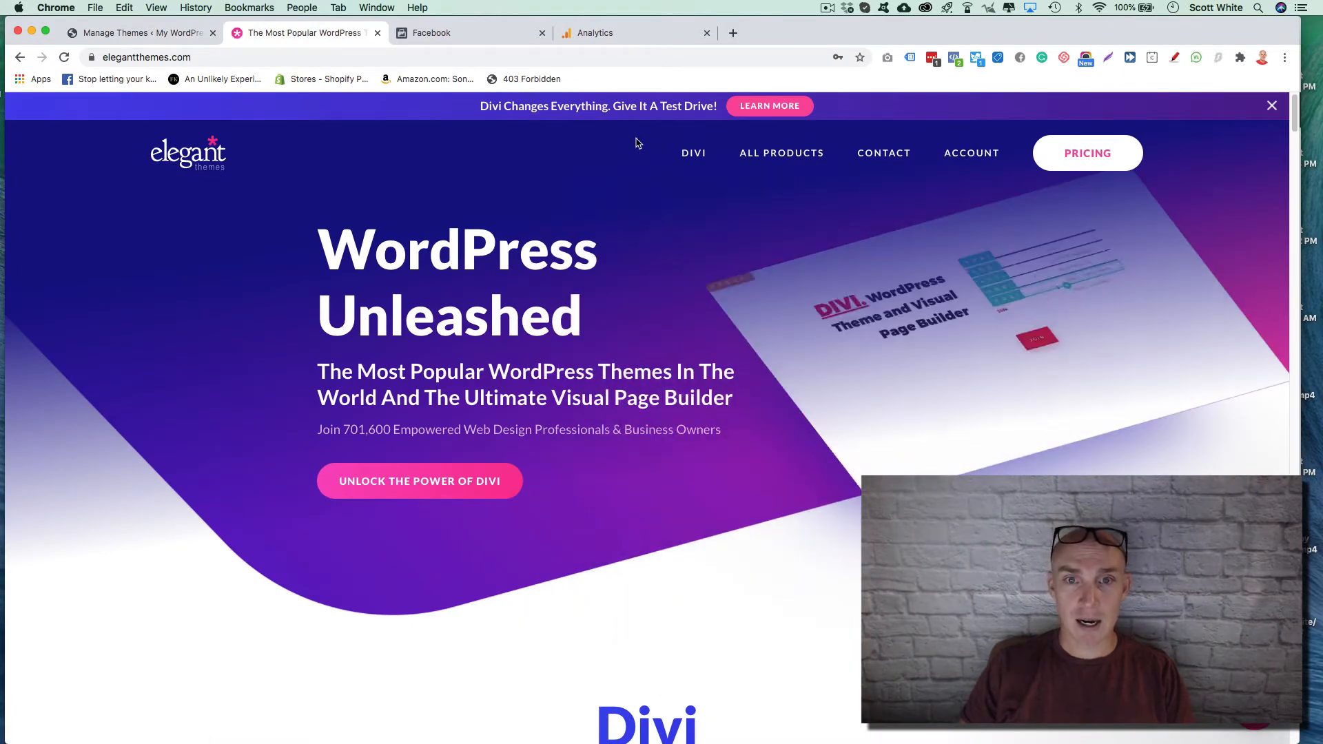
mouse_move(734, 156)
click(138, 33)
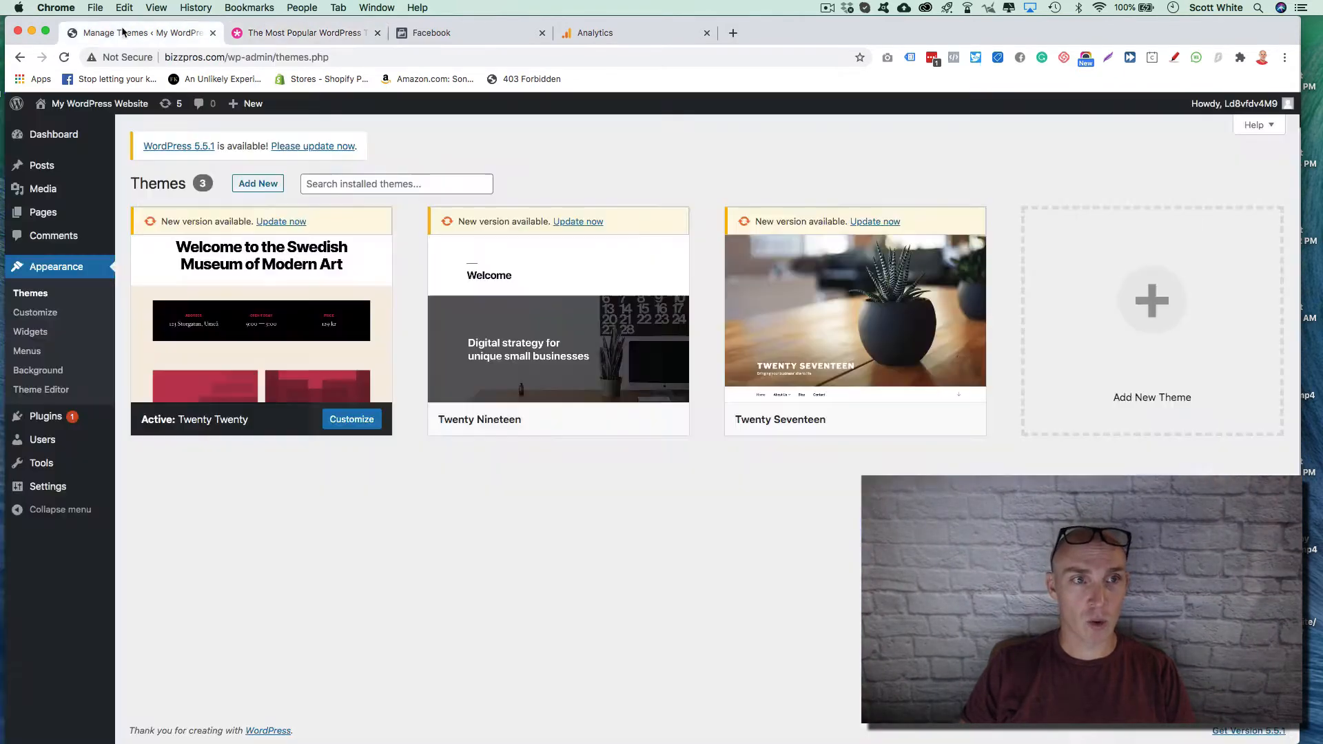
Start uploading a new theme and search the computer for divi.zip in the file chooser
click(256, 188)
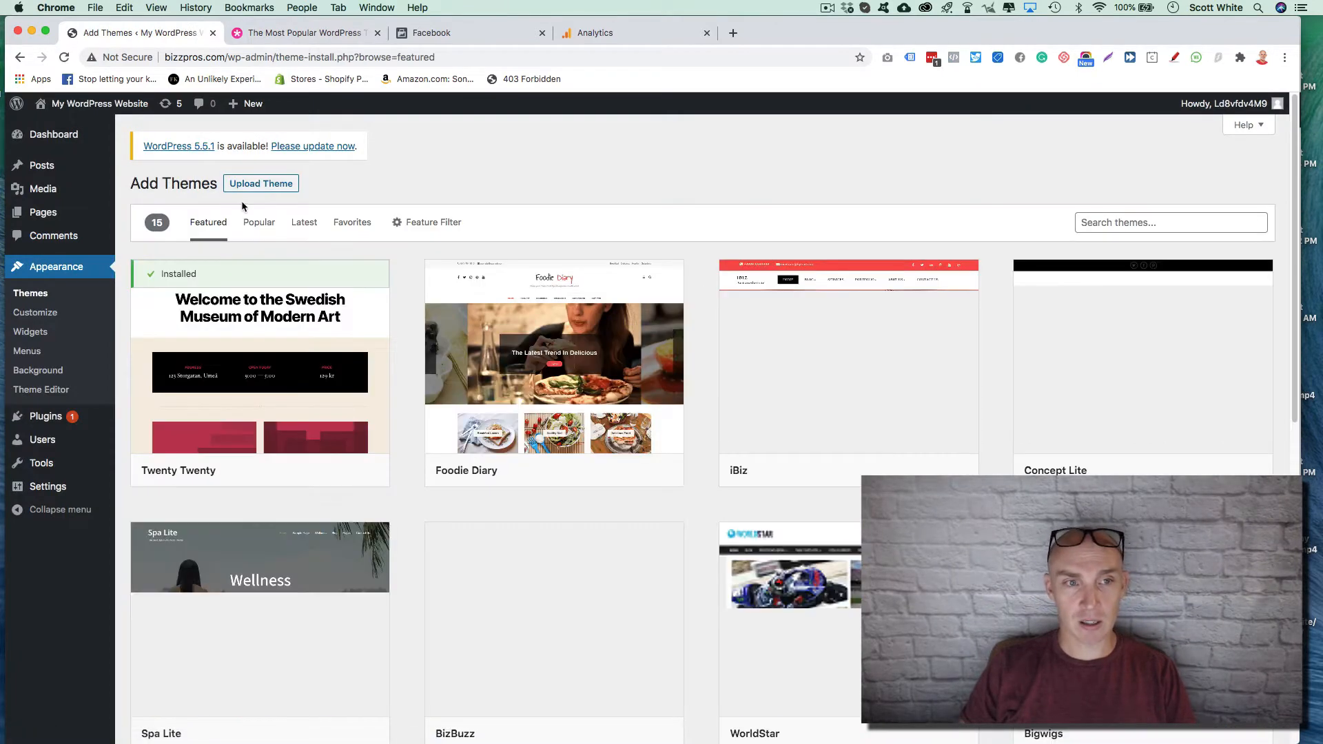
click(267, 187)
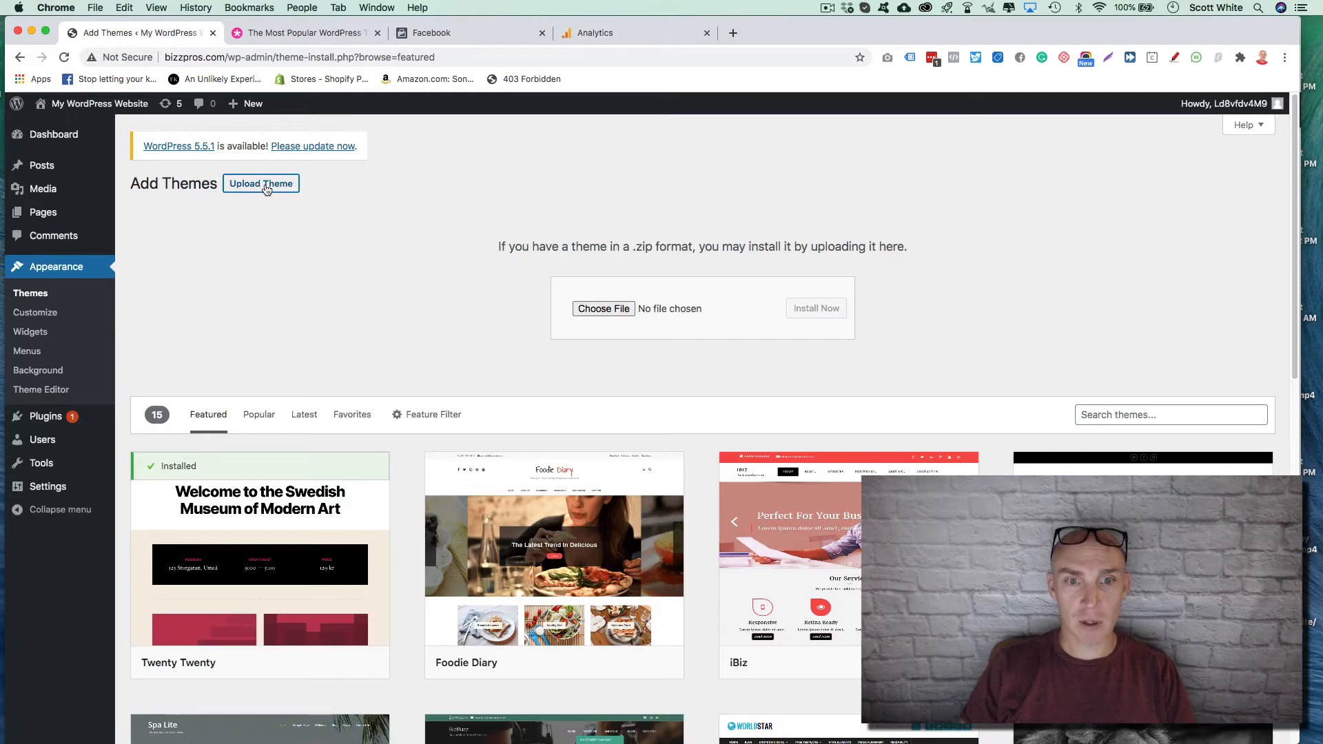
click(600, 313)
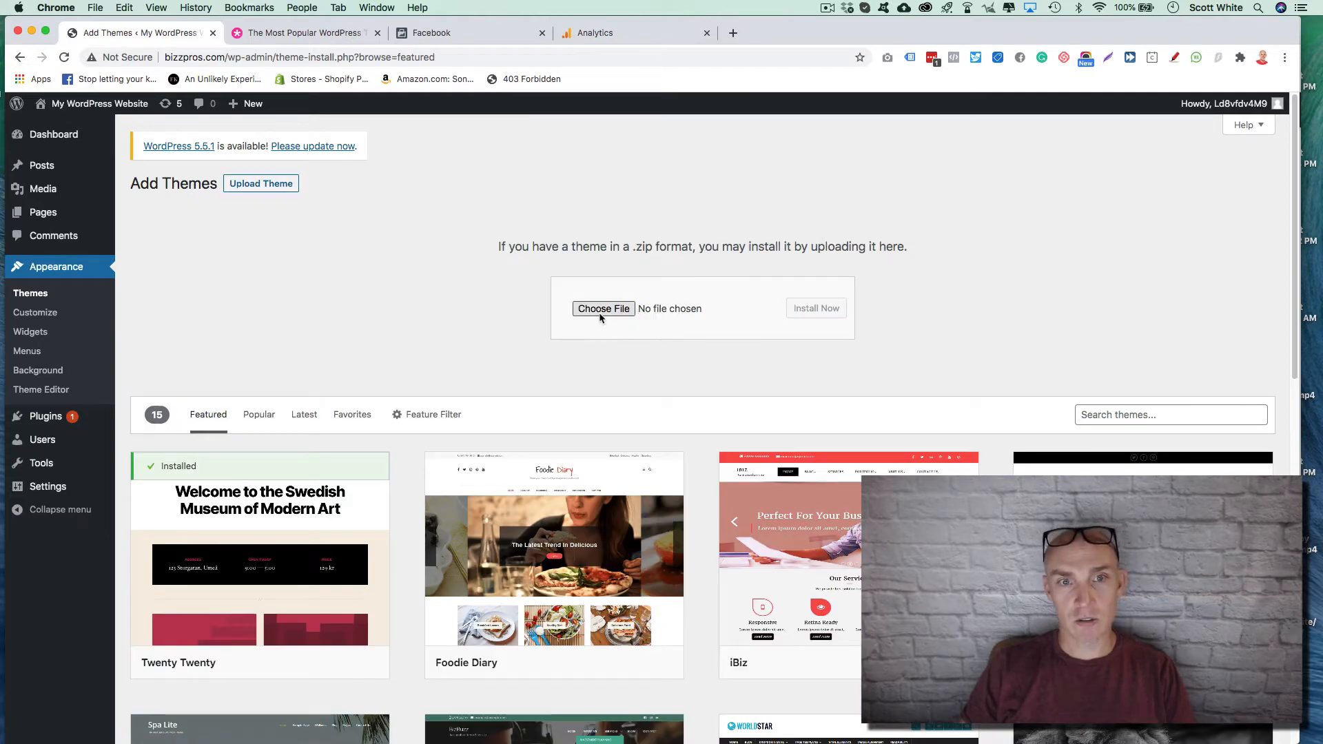
click(1024, 84)
text(d)
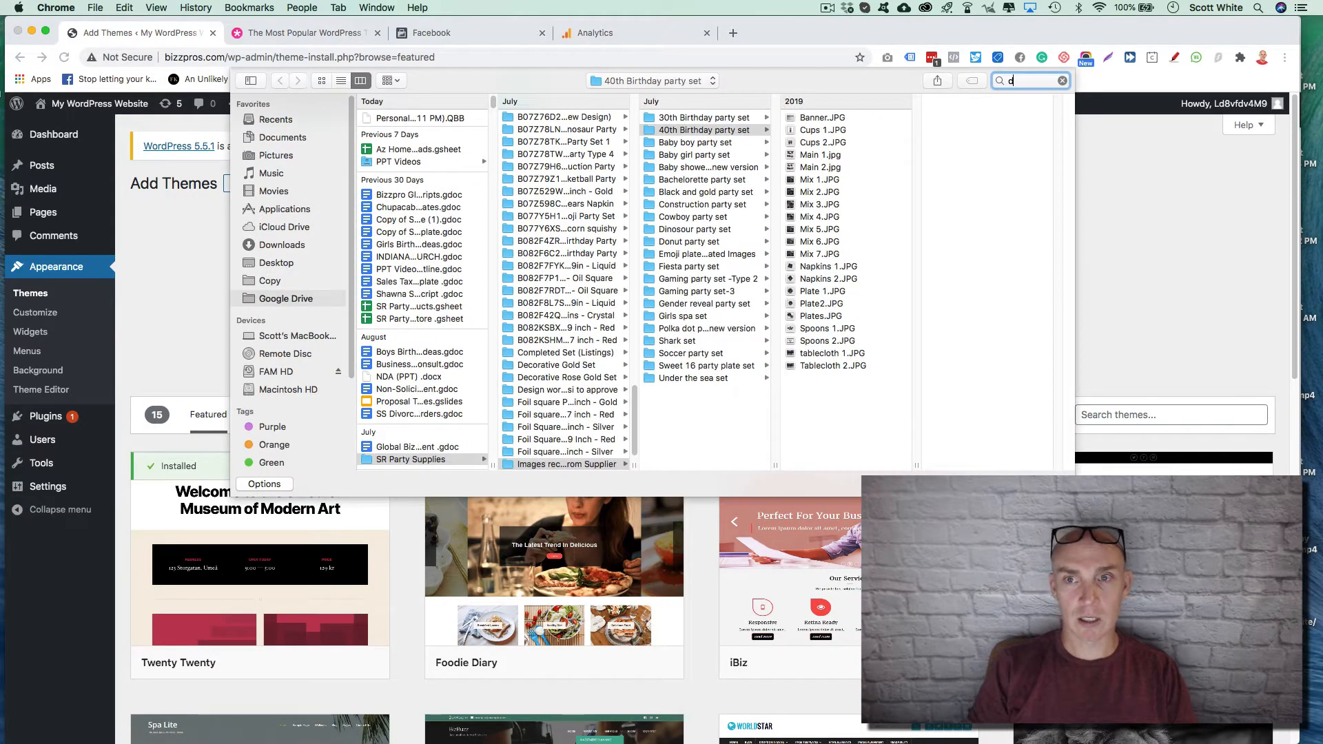
text(ivi.zip)
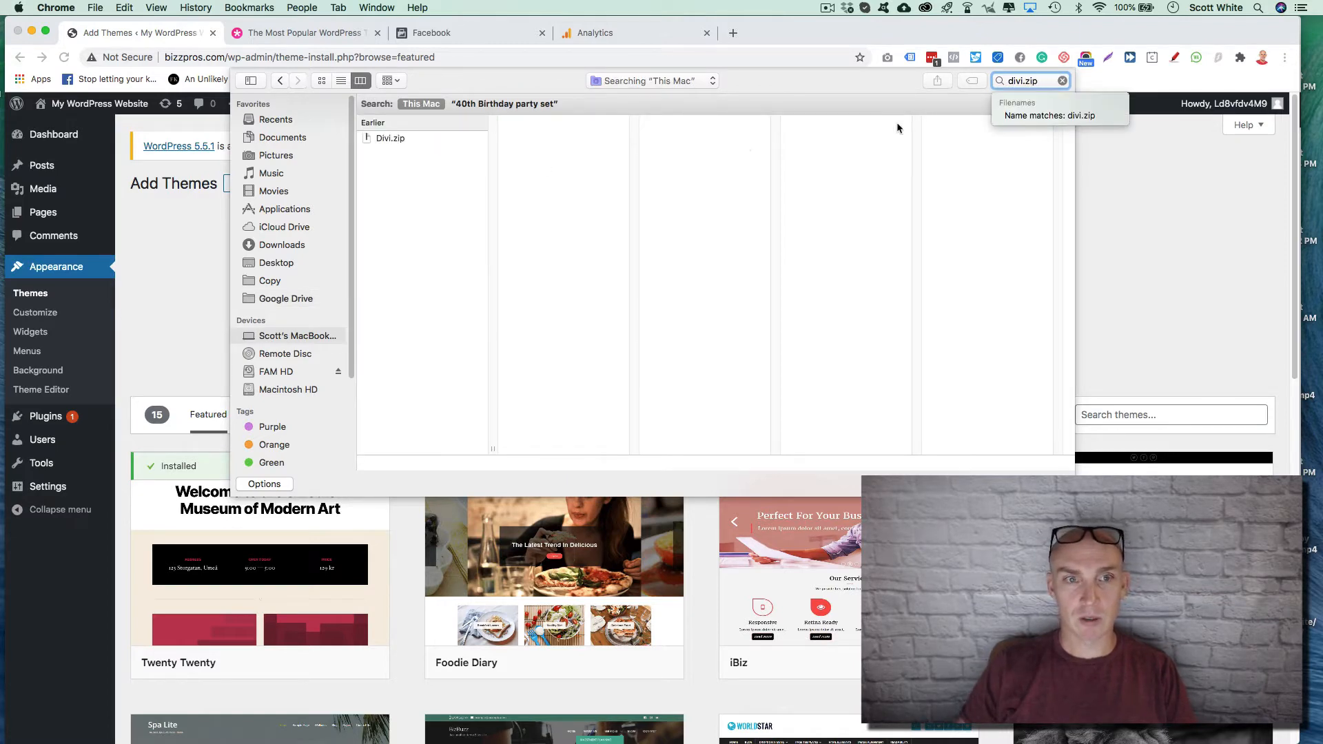
Choose Divi.zip as the theme file, then install and activate the Divi theme
click(434, 139)
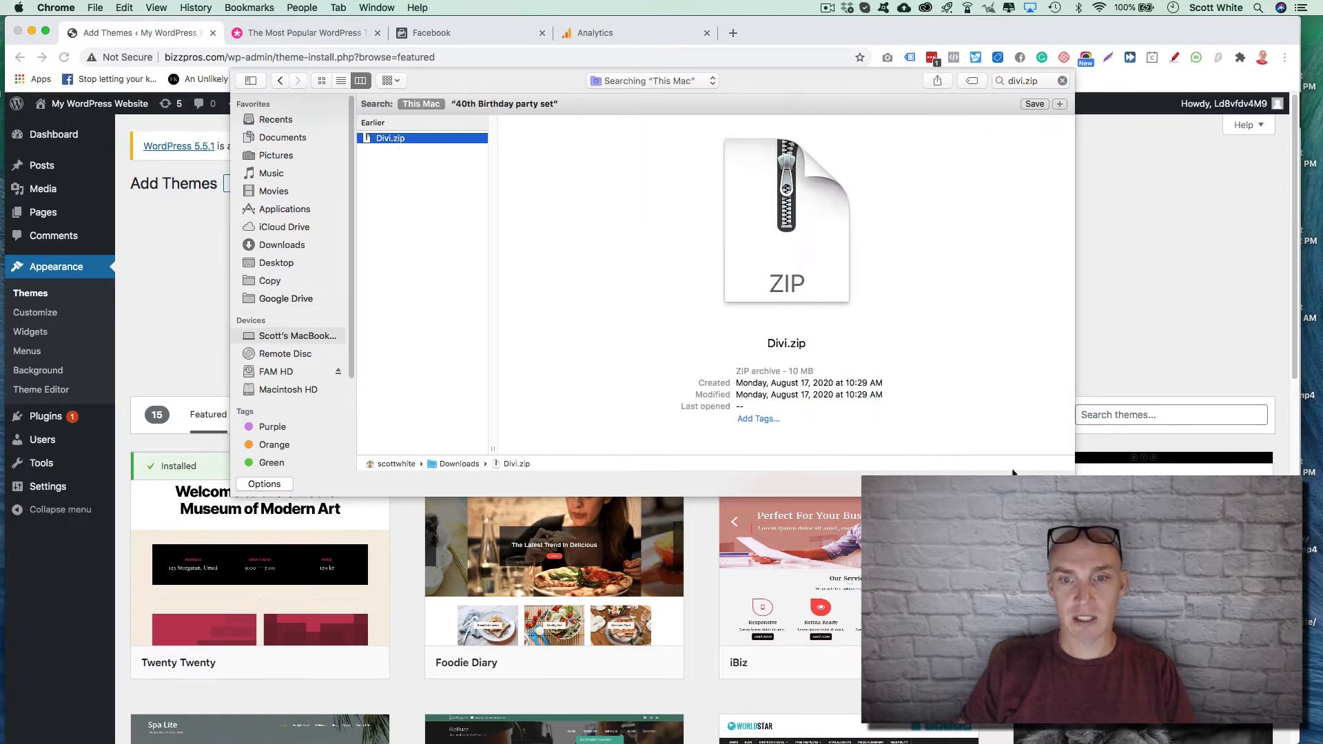
drag(774, 382, 889, 388)
click(953, 385)
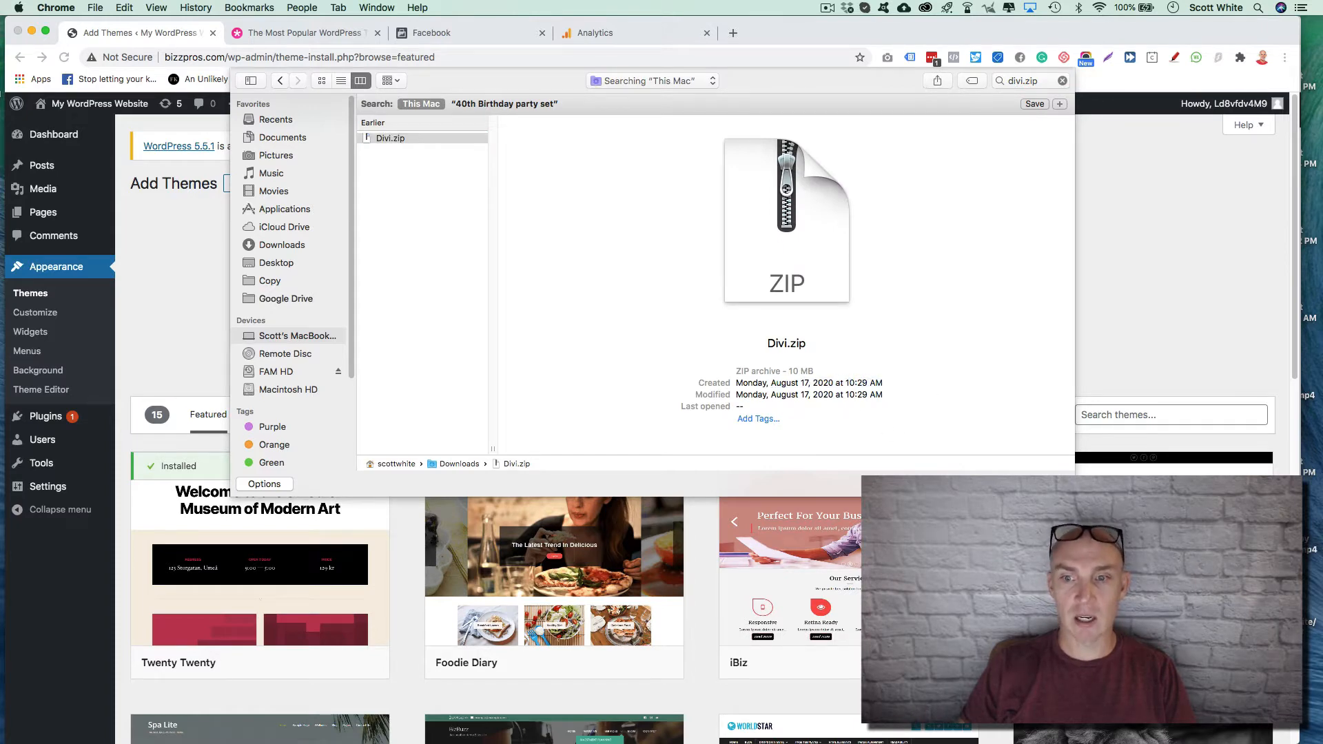
click(1041, 483)
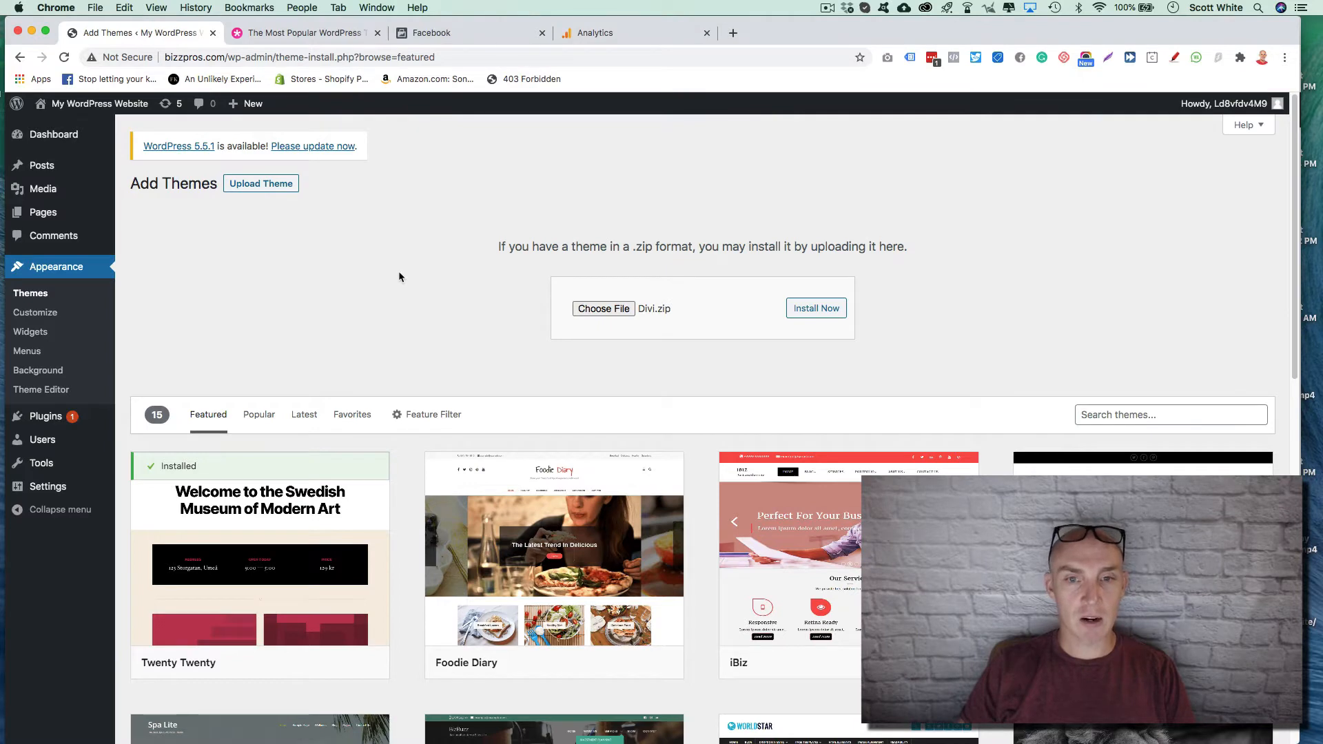
click(806, 312)
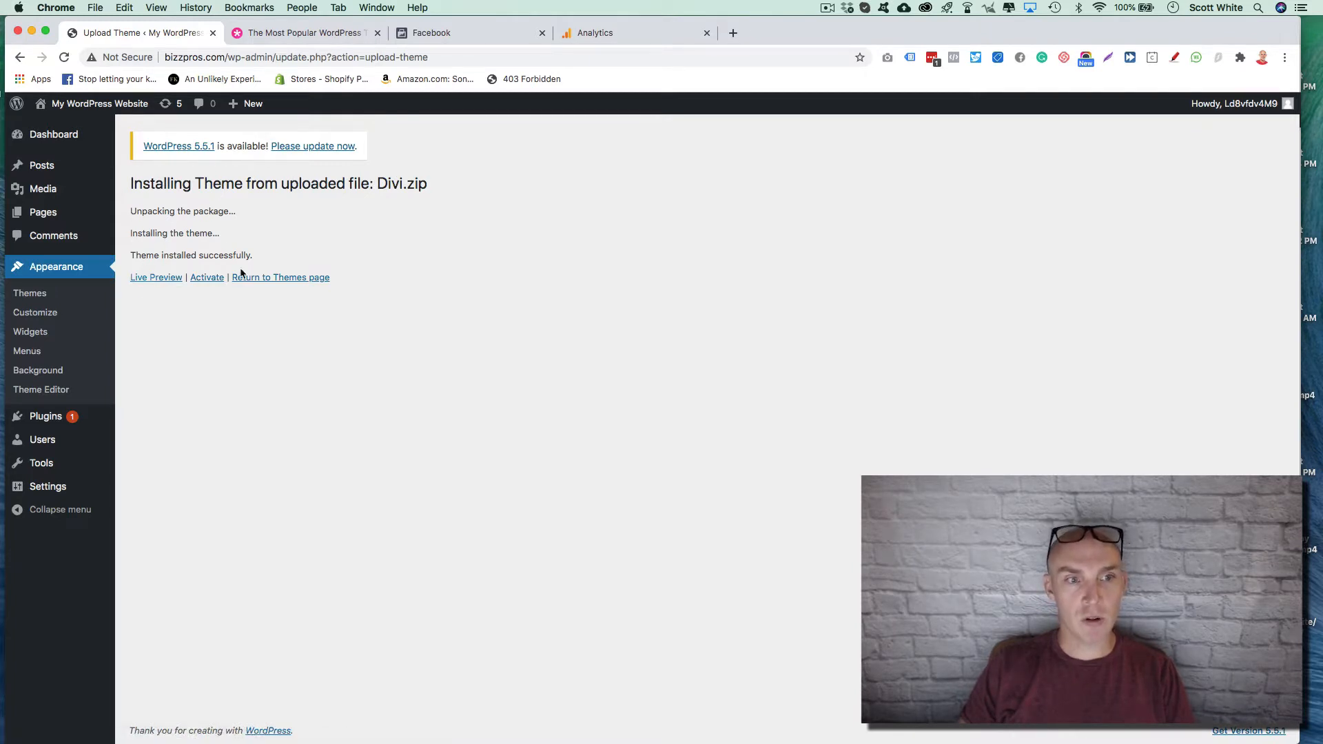
click(206, 282)
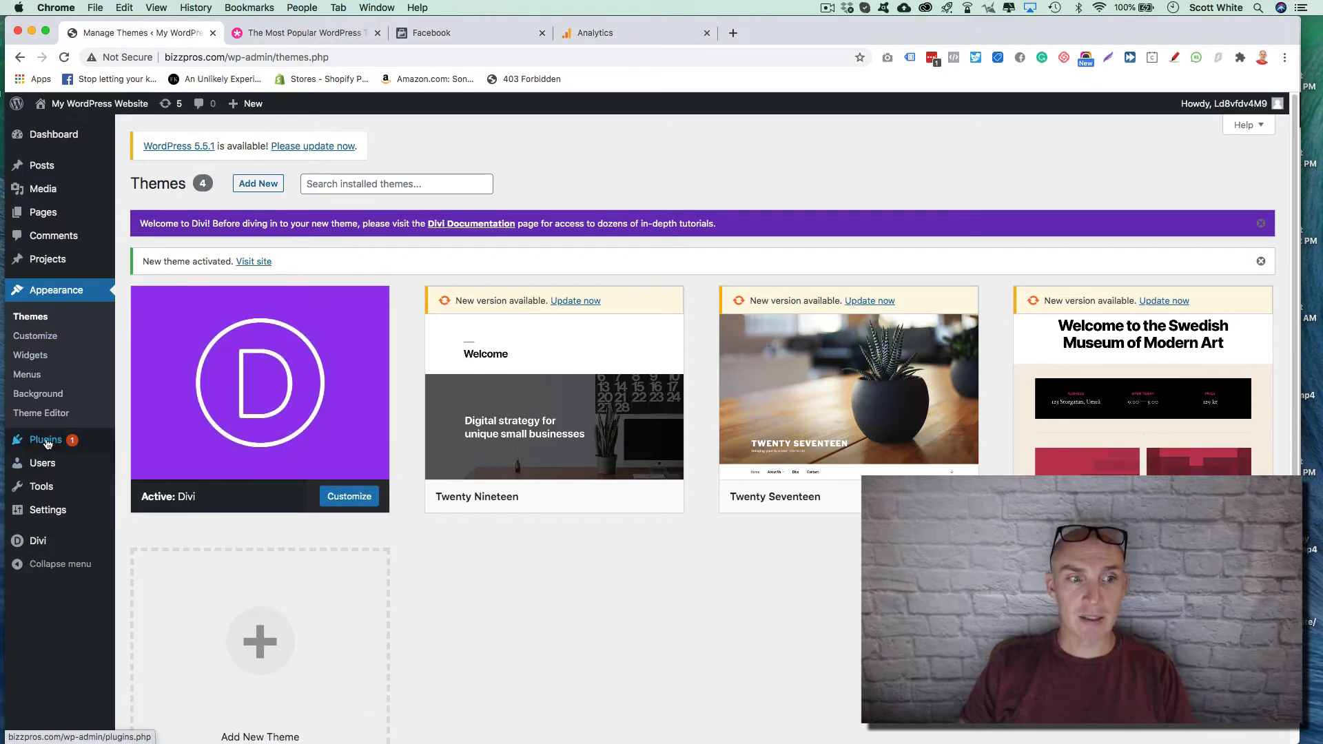
Open the page for adding plugins and search for "header footer script"
mouse_move(47, 444)
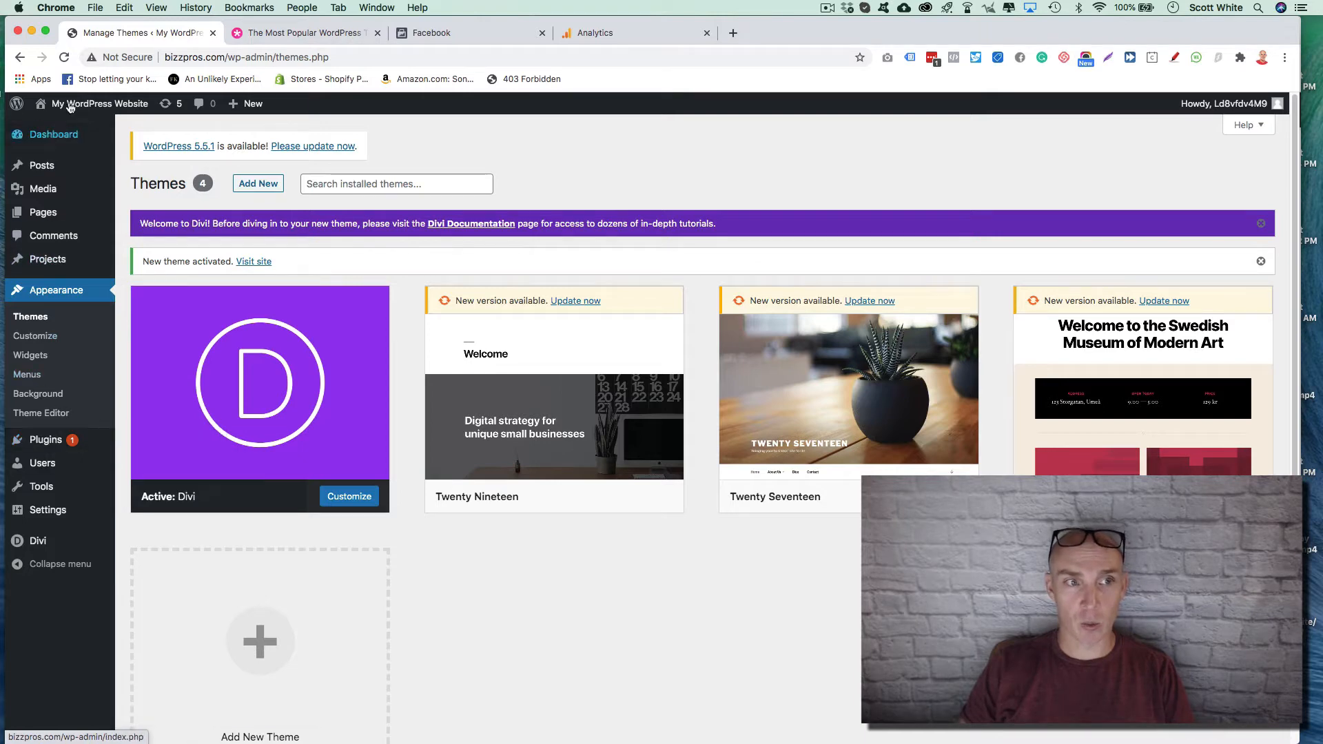
mouse_move(48, 489)
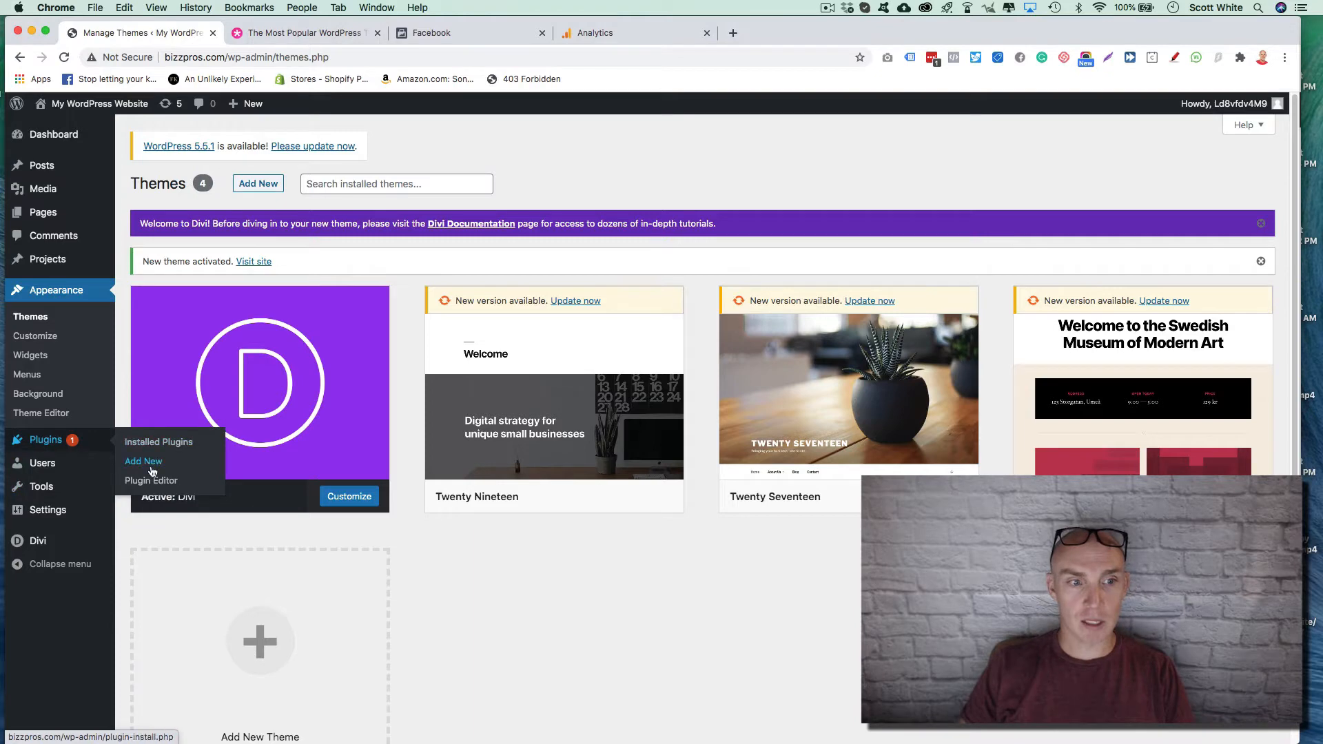
click(151, 463)
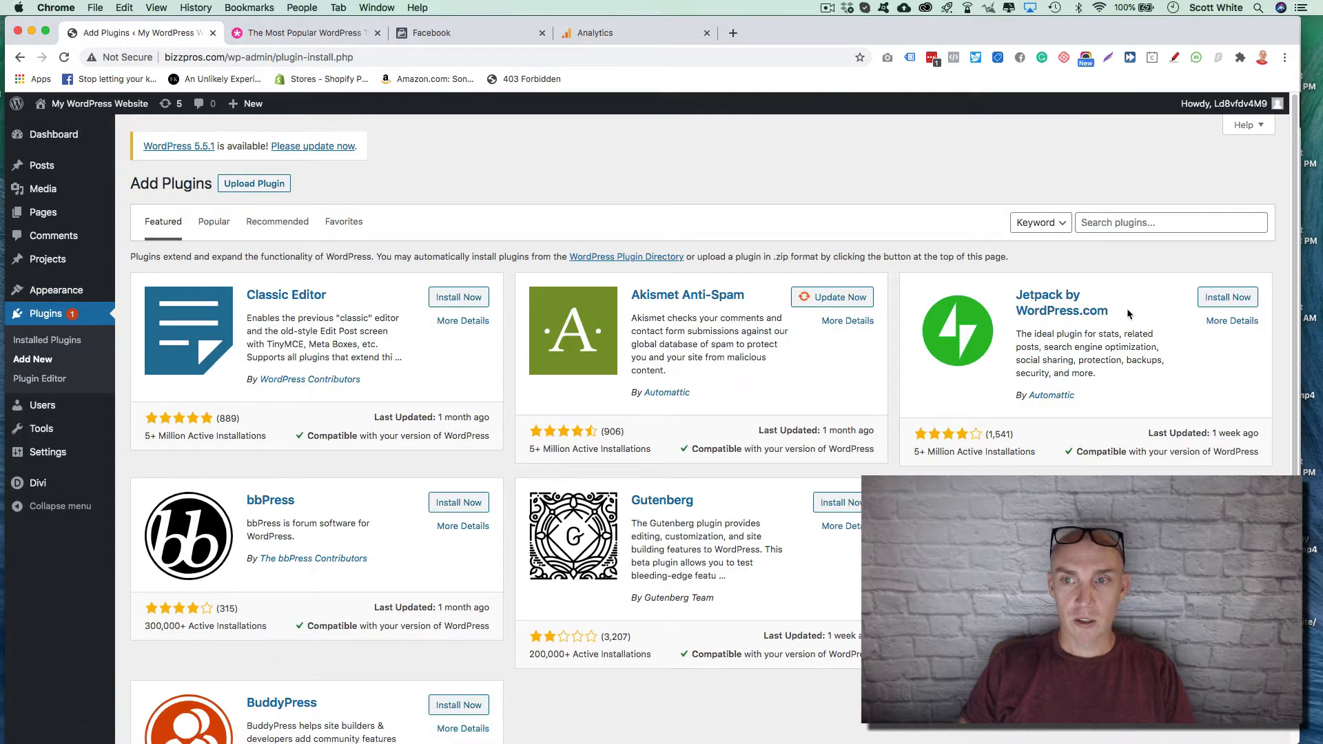
click(1133, 227)
text(header footer)
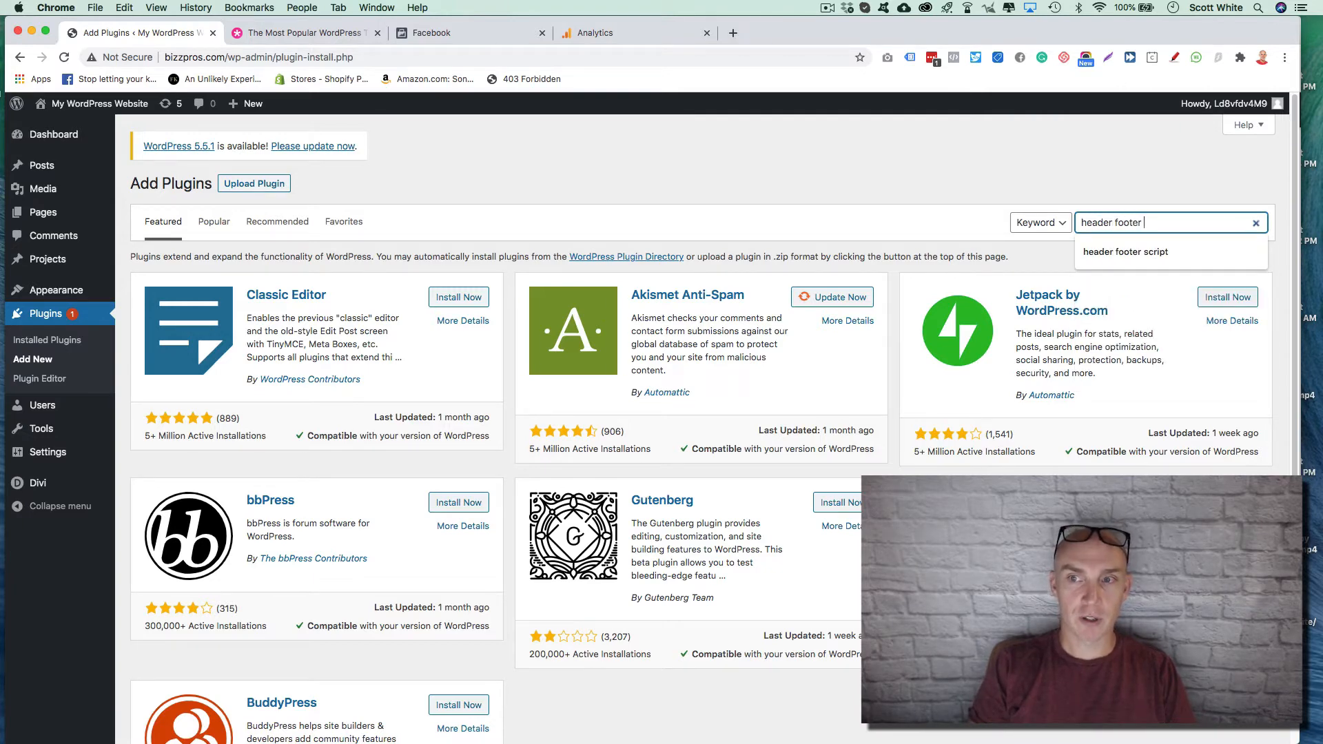
text(ipt)
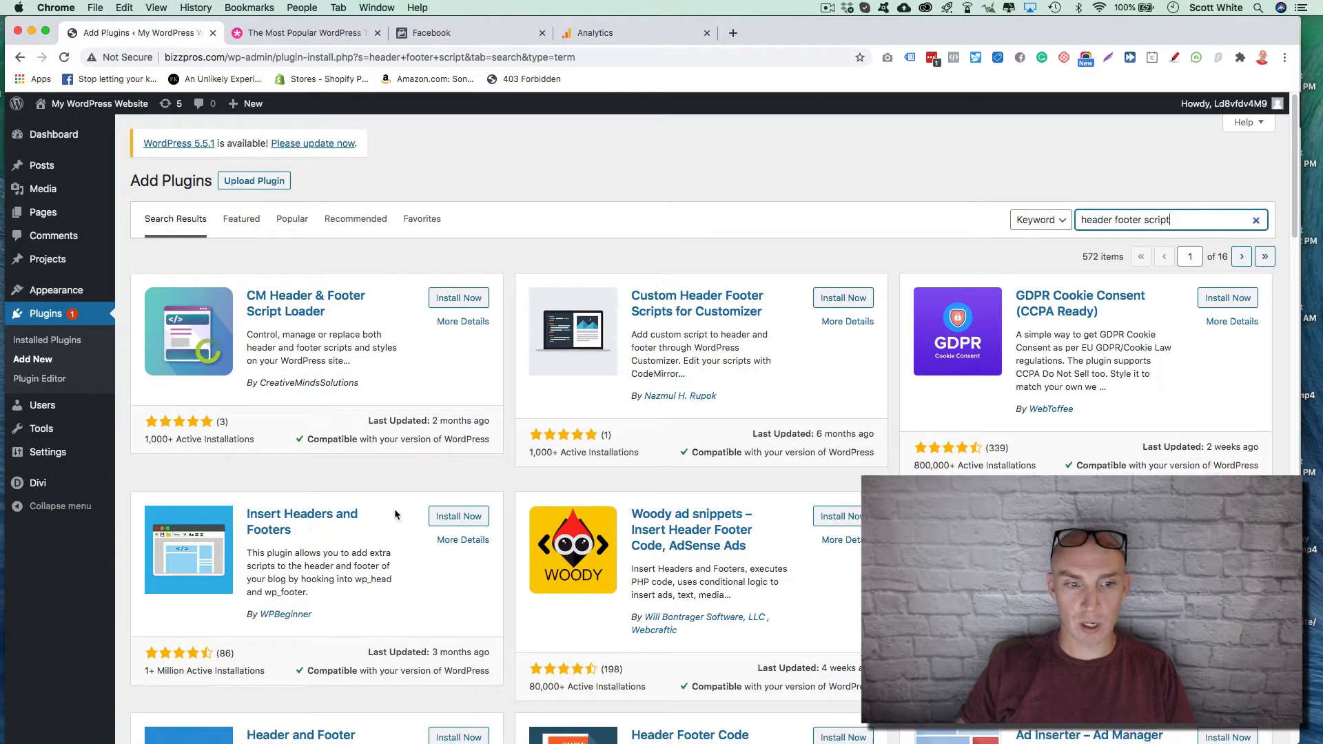
Install and activate the Header Footer Code Manager plugin by 99robots
scroll(395, 510, down, 2)
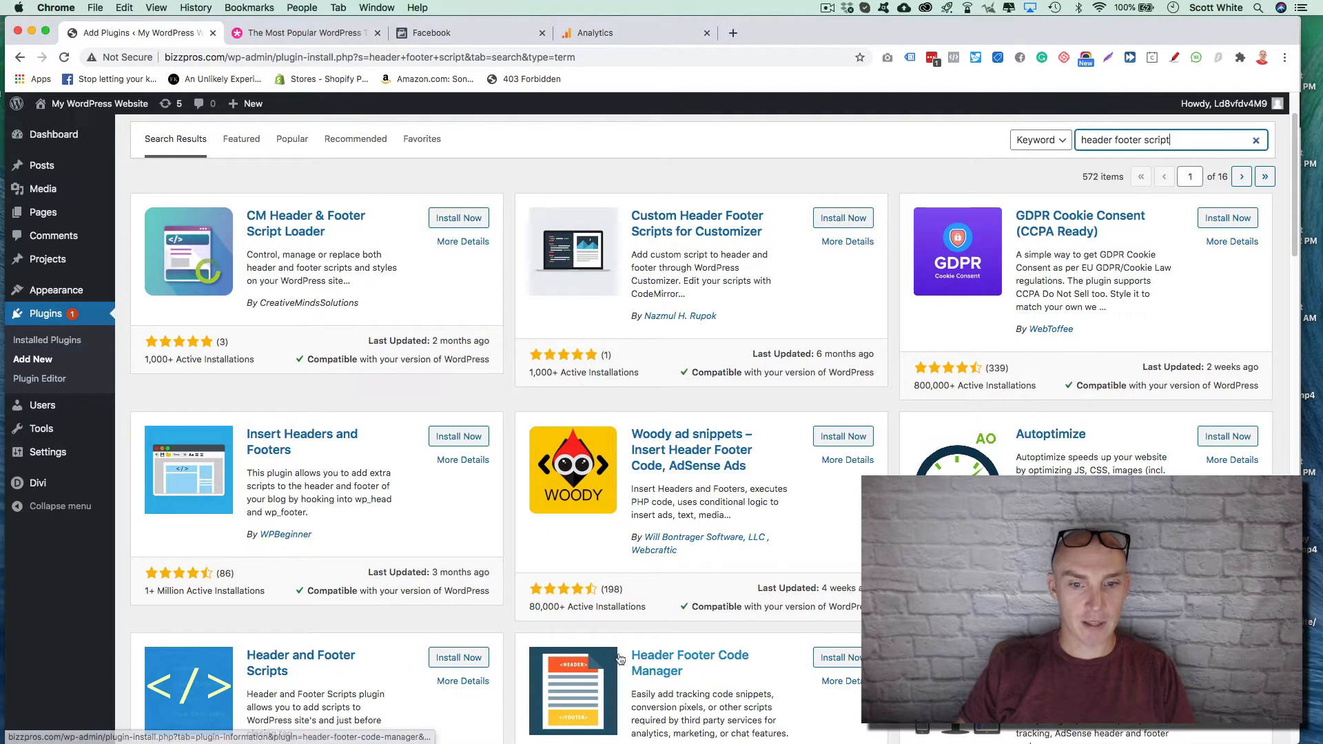
scroll(792, 641, down, 1)
click(826, 622)
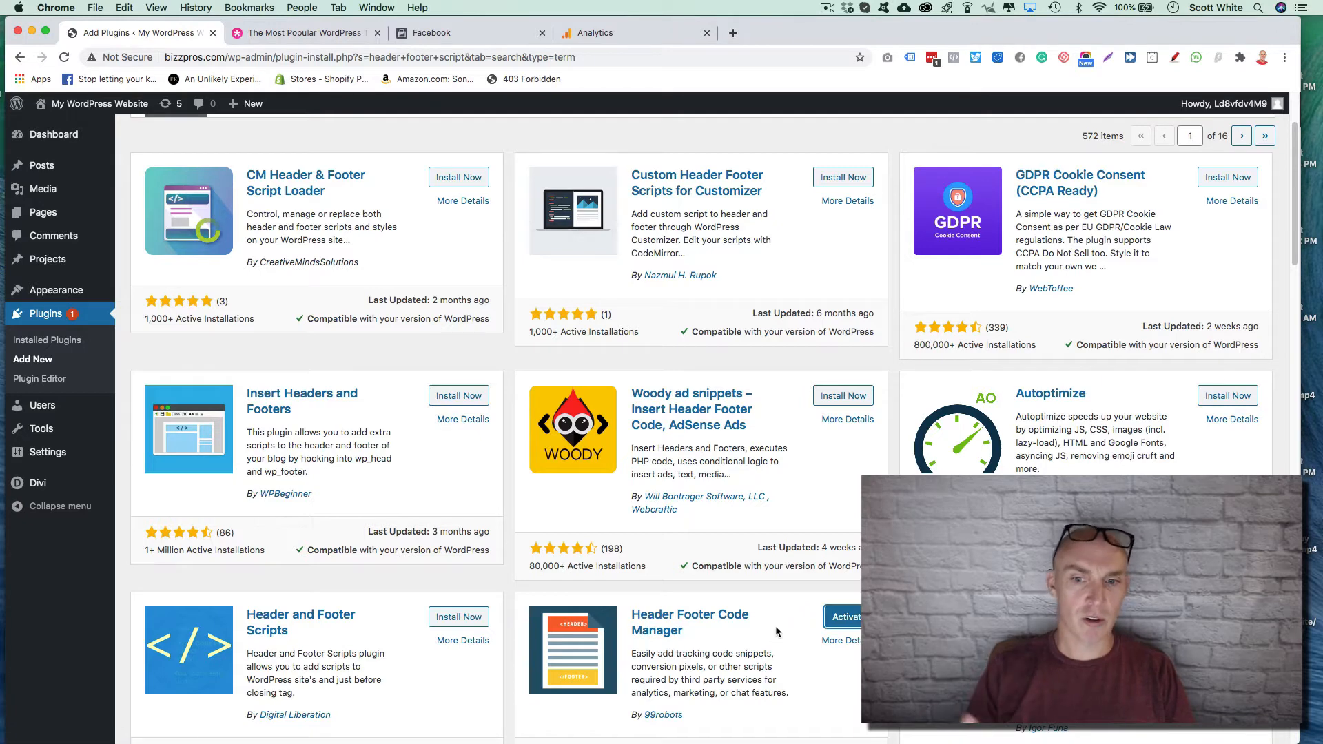
click(837, 624)
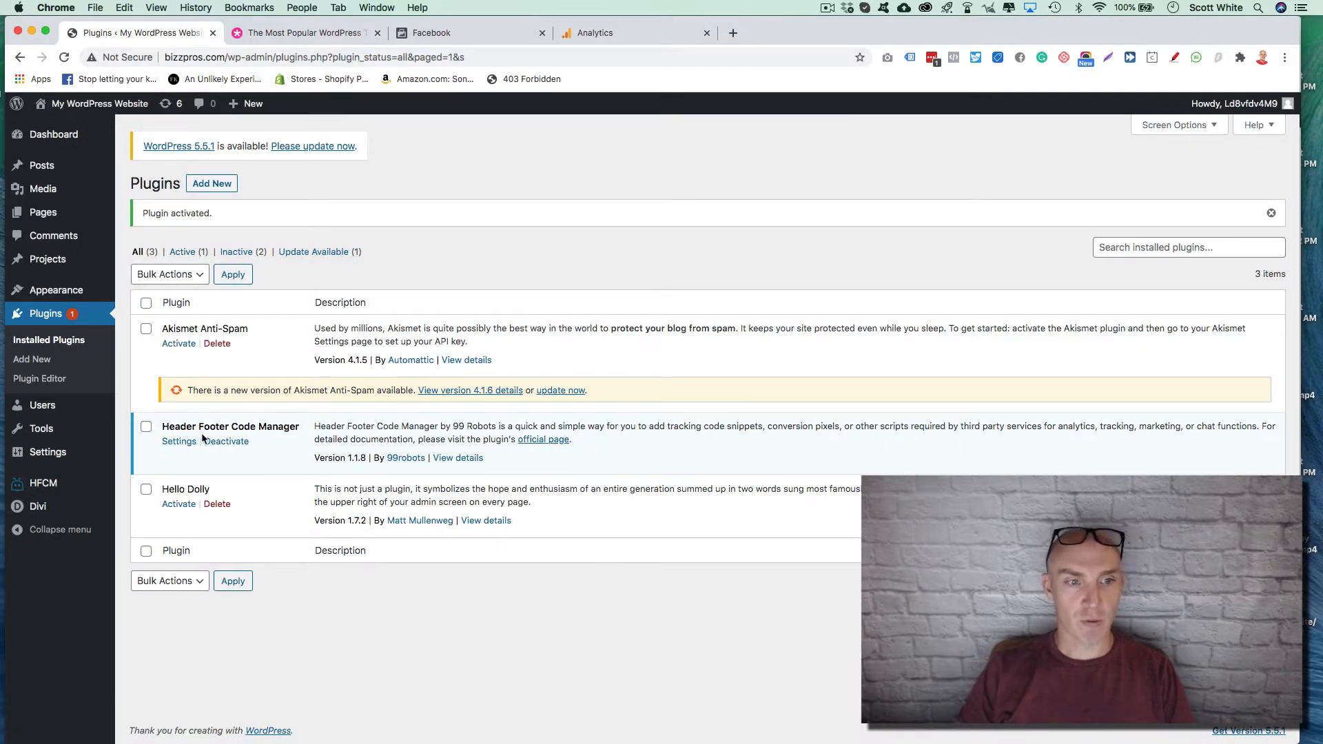
Search the plugin directory for "ssl", then install and activate the Really Simple SSL plugin
click(216, 184)
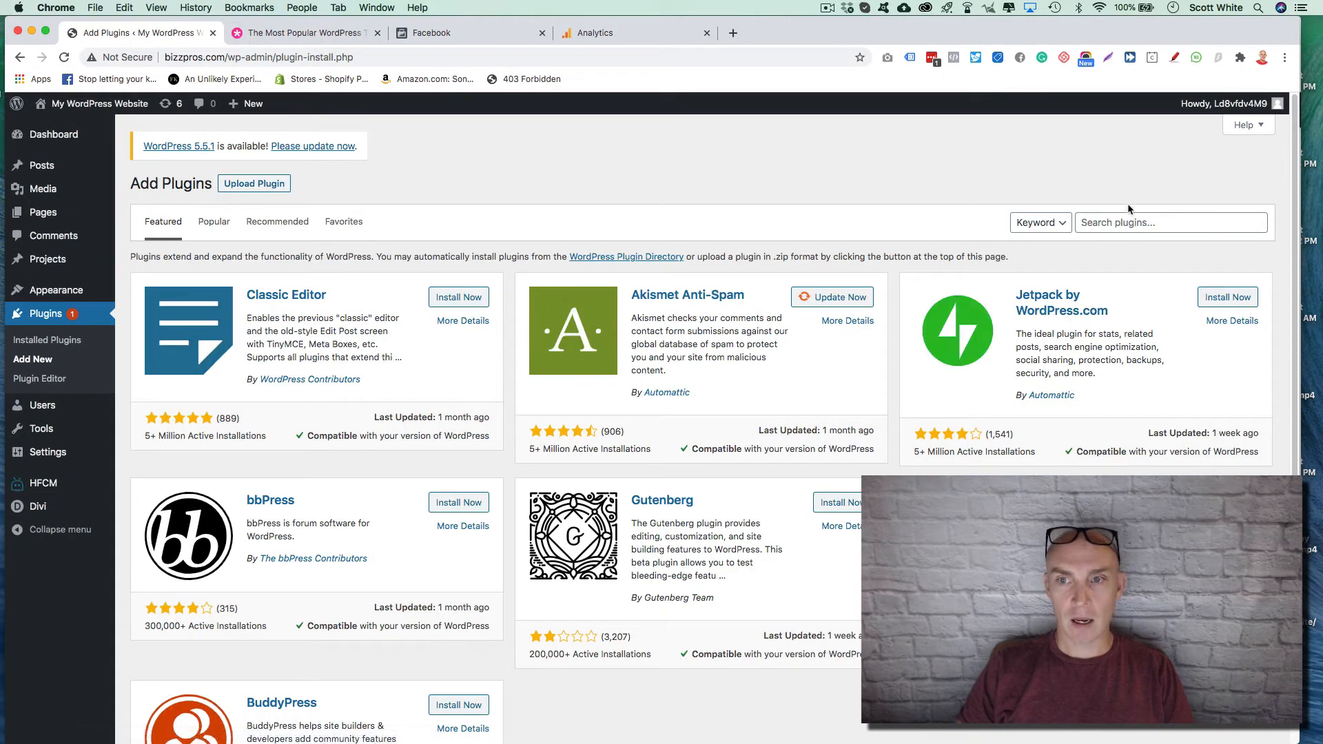
click(1118, 223)
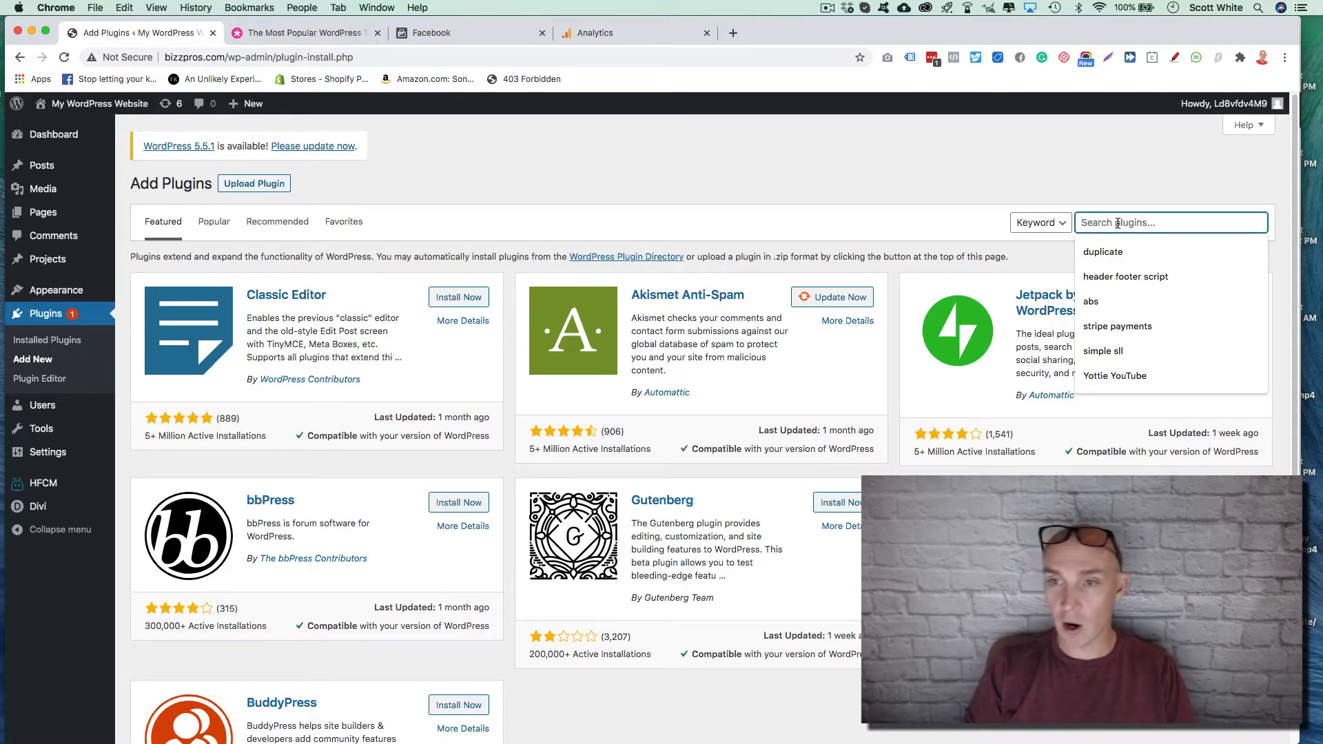
text(ssl)
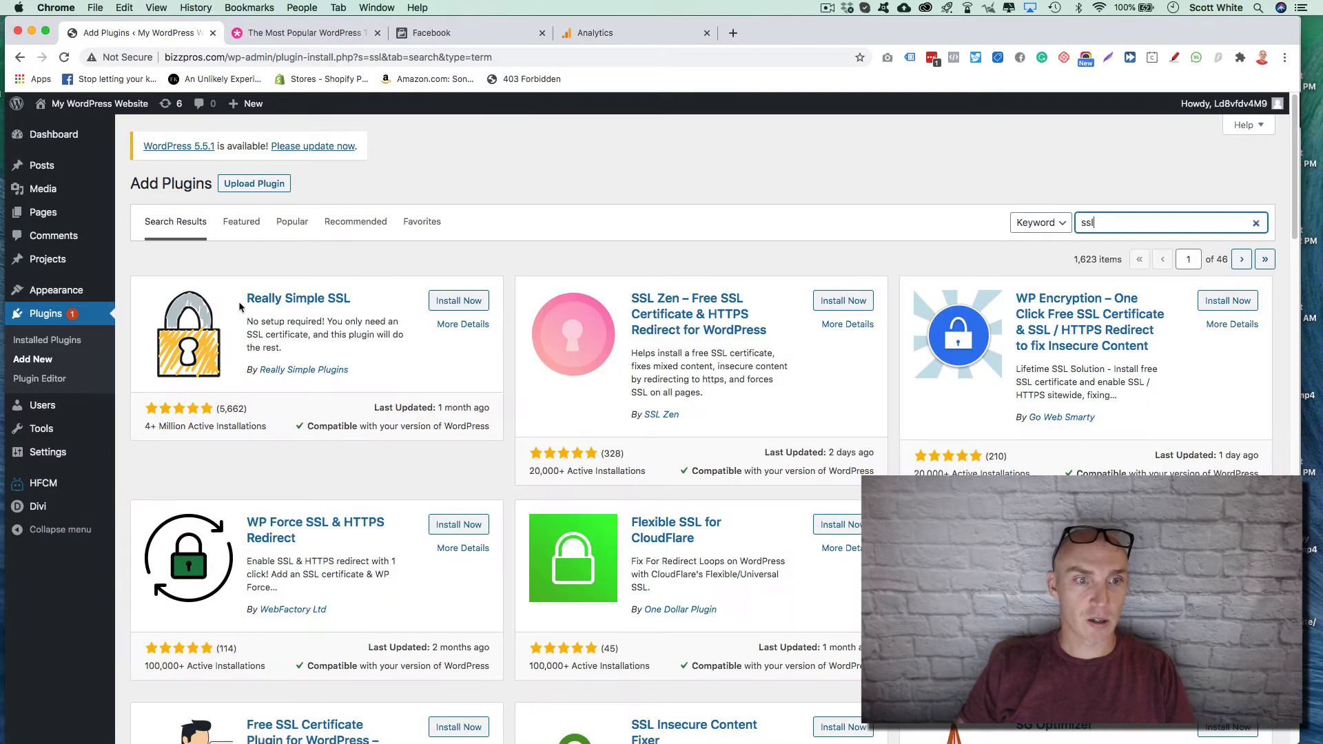
click(449, 302)
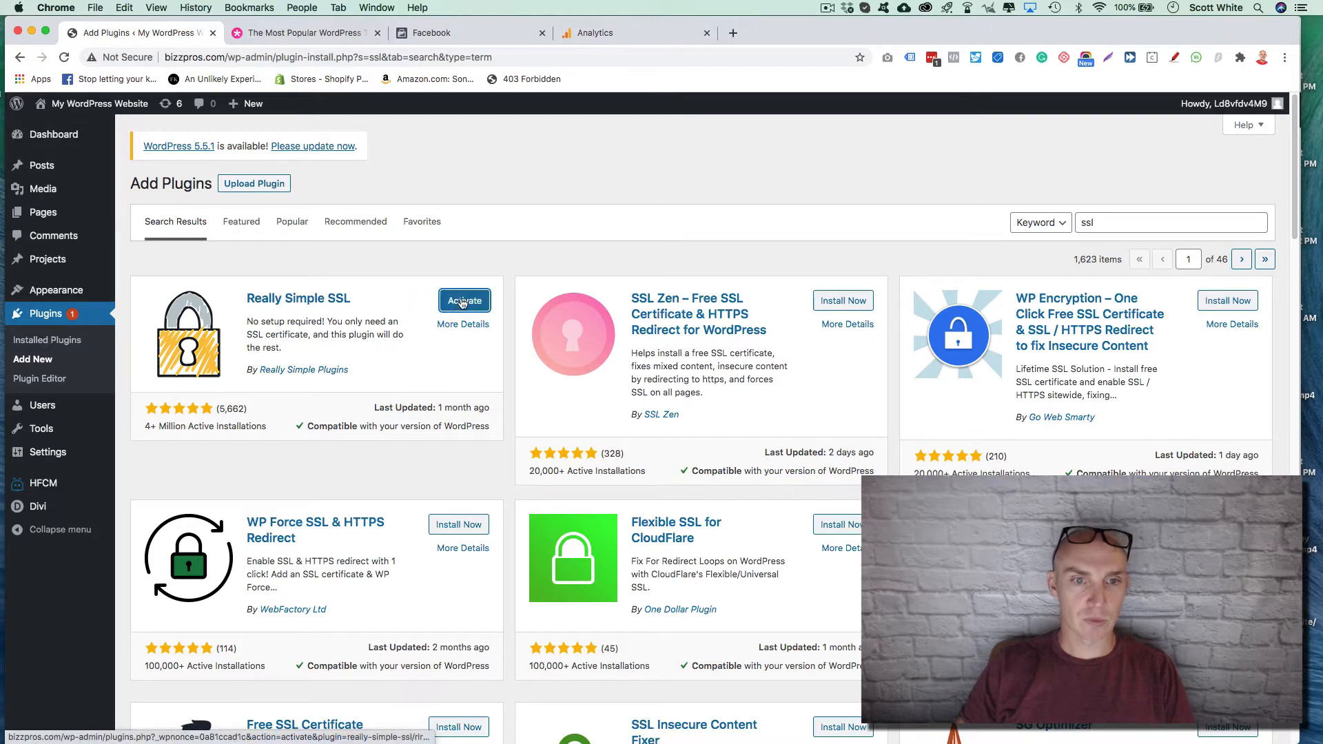
click(462, 304)
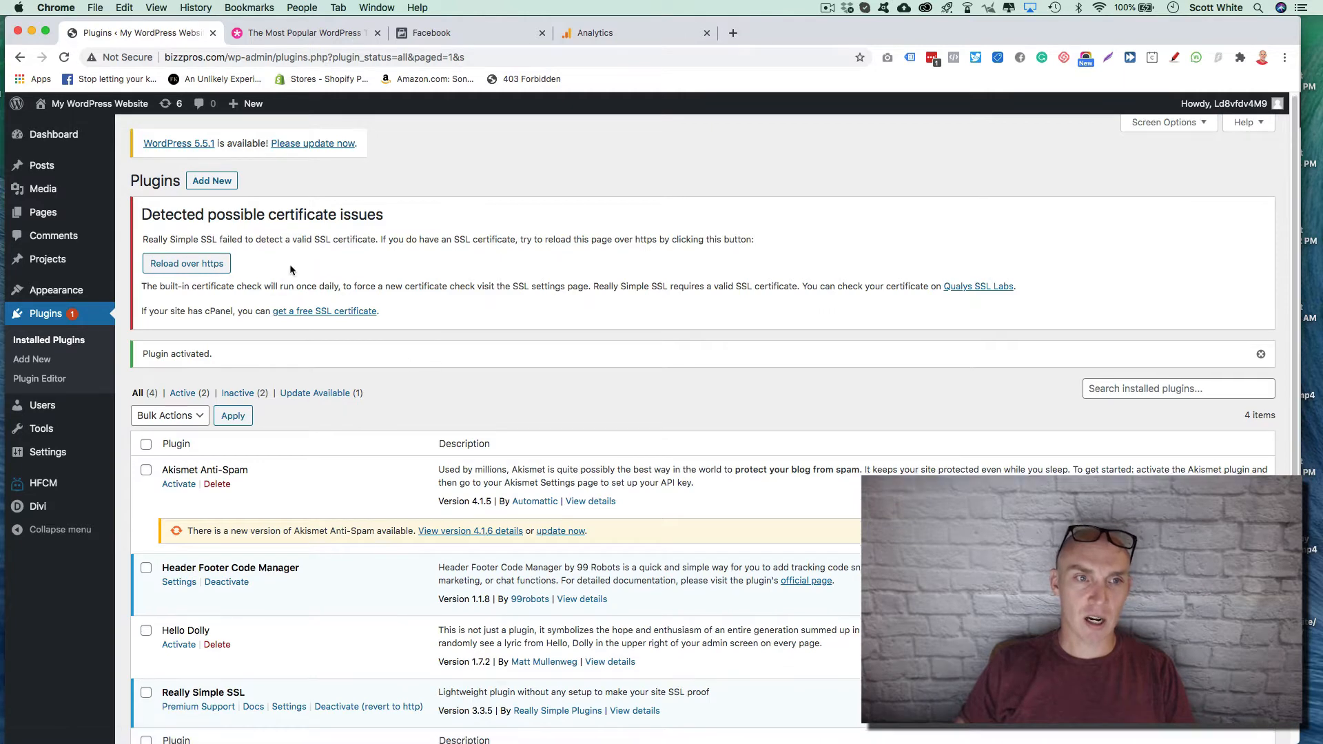
scroll(294, 207, down, 2)
scroll(295, 295, up, 2)
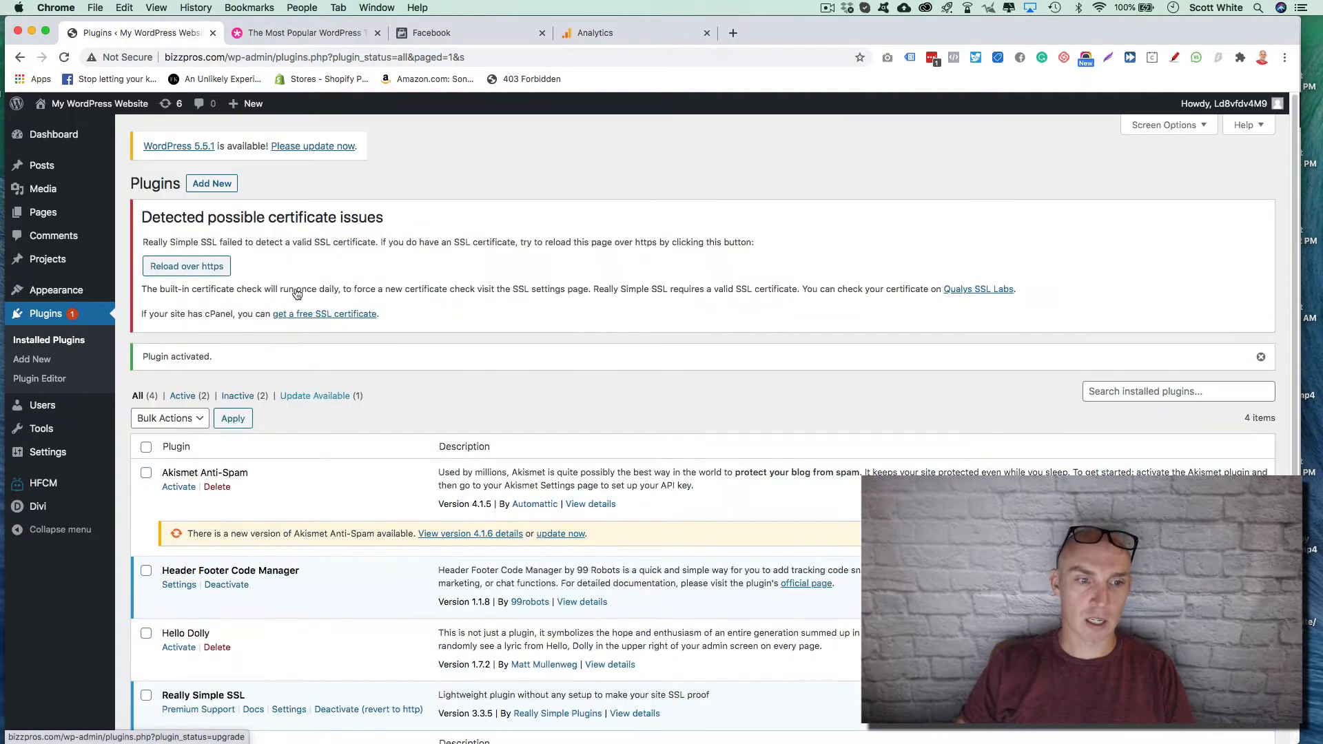
Search the plugin directory for "wordfence", then install and activate Wordfence Security – Firewall & Malware Scan
click(215, 186)
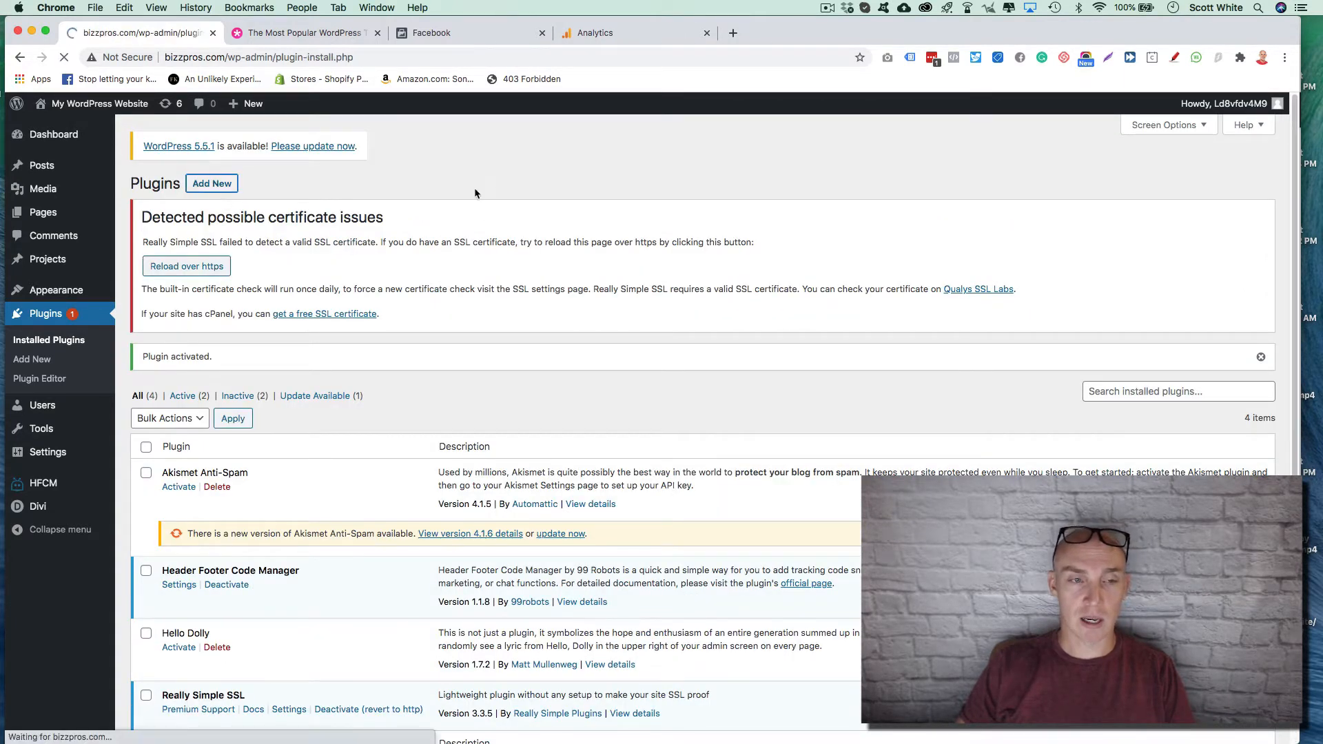
click(1130, 370)
text(wo)
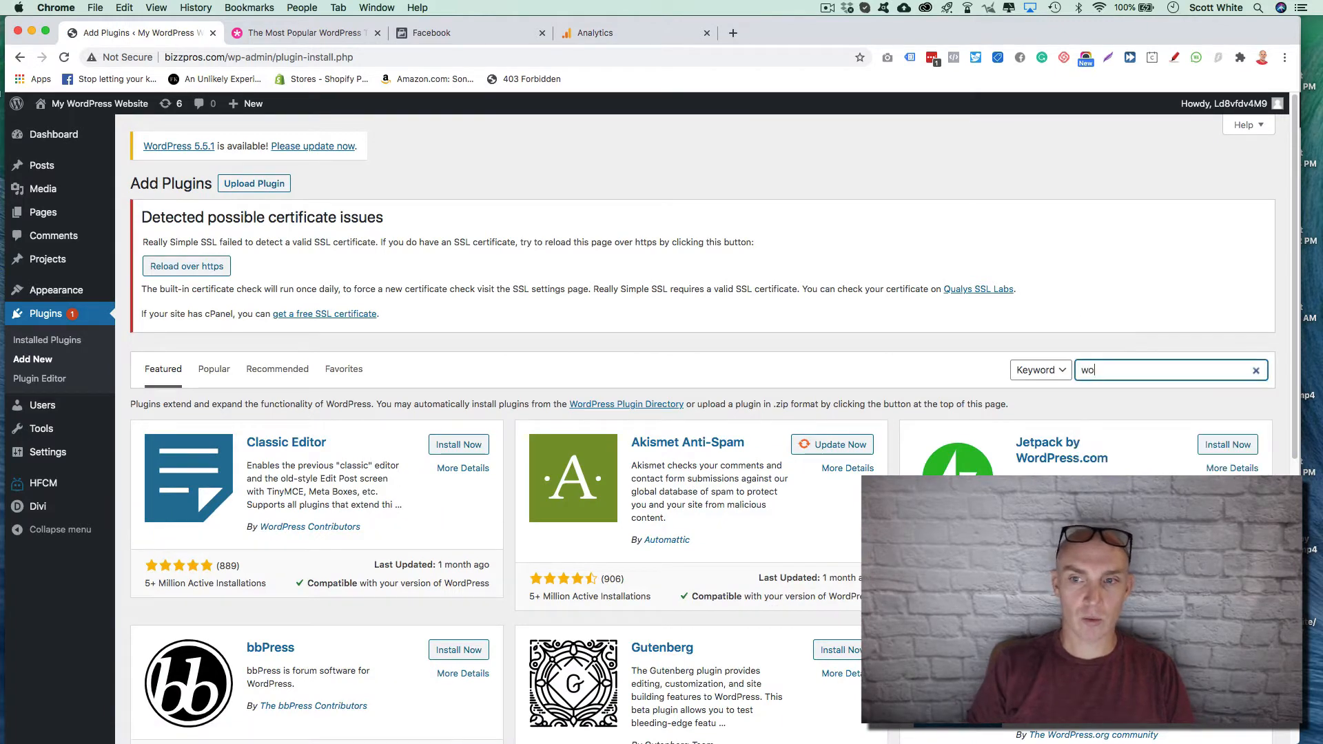
text(rdfence)
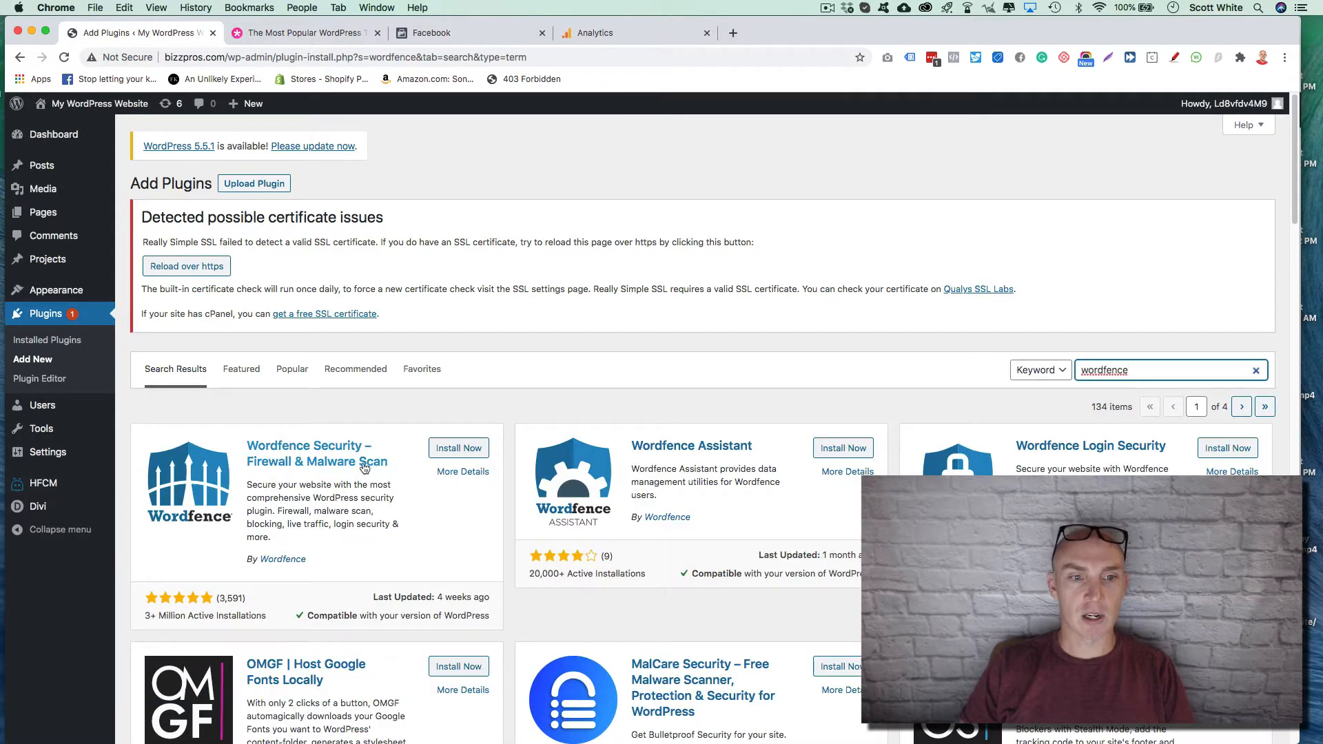
click(454, 451)
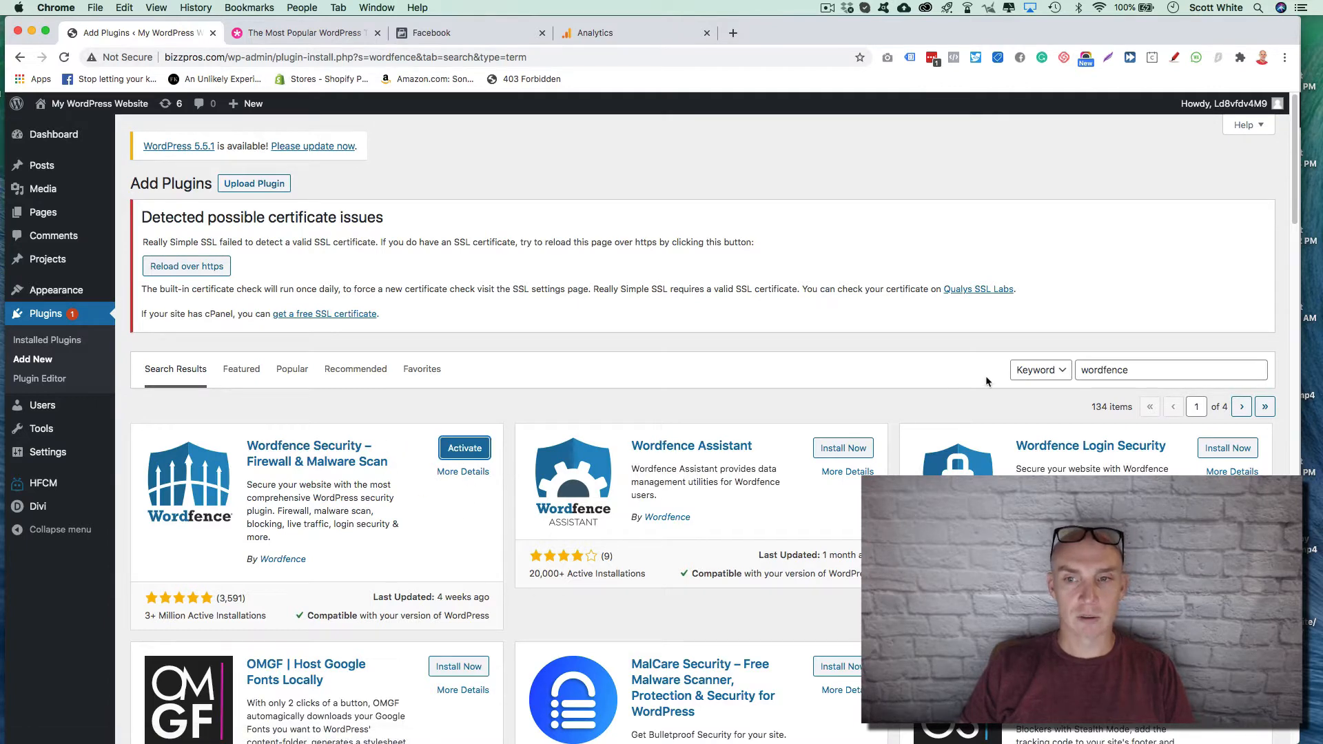
click(465, 449)
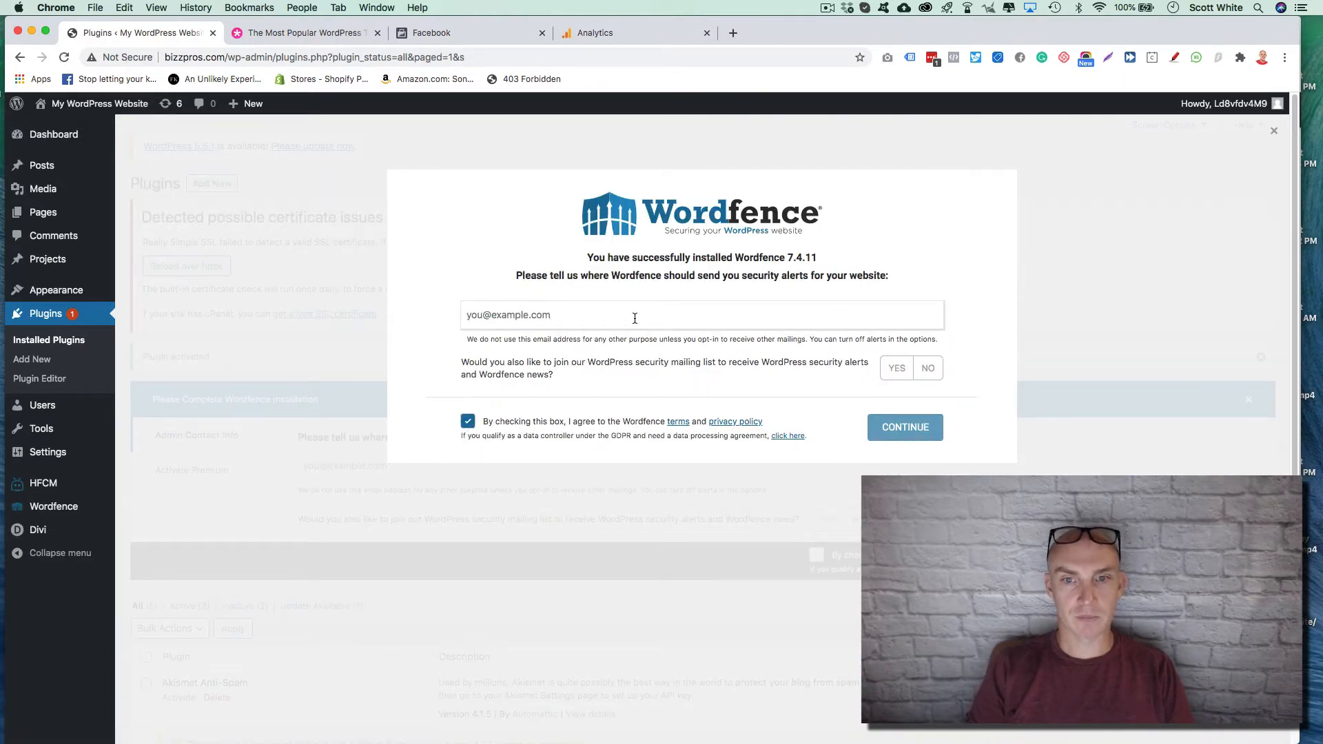
text(swht)
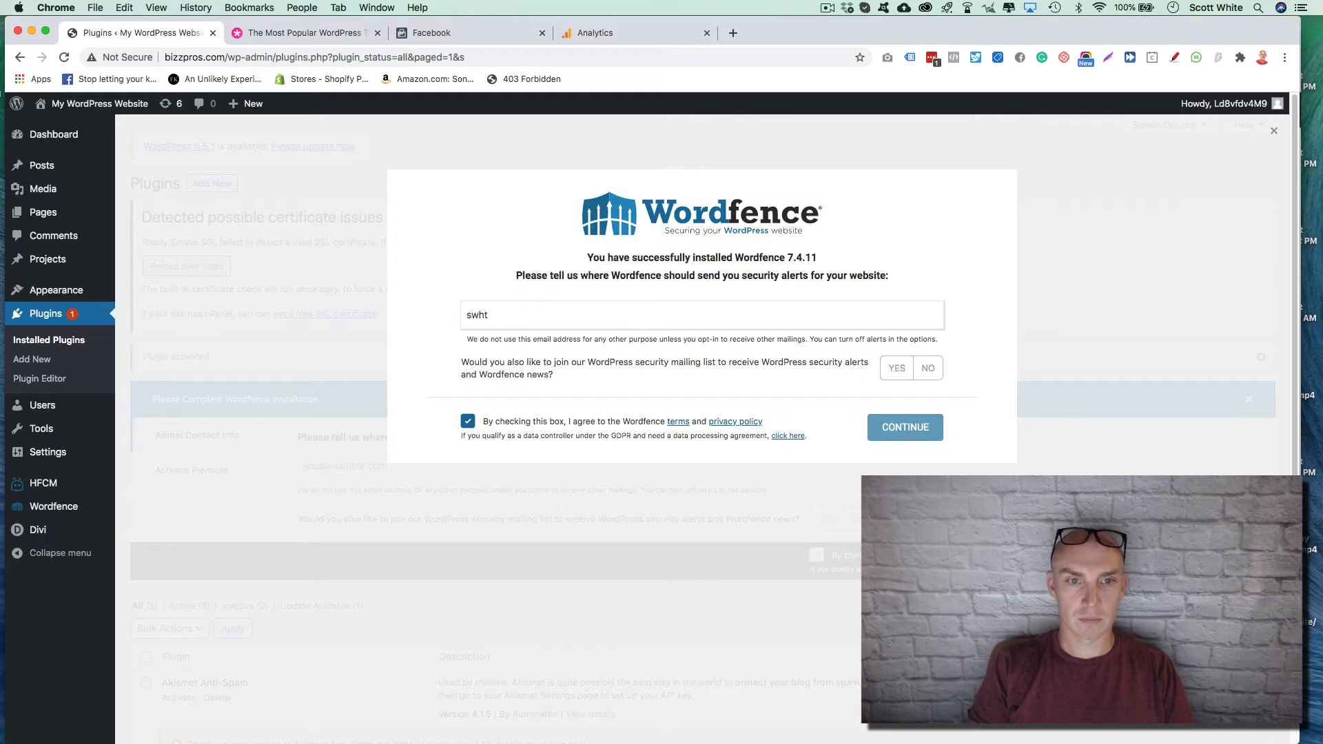
key(BackSpace)
key(BackSpace)
key(BackSpace)
key(BackSpace)
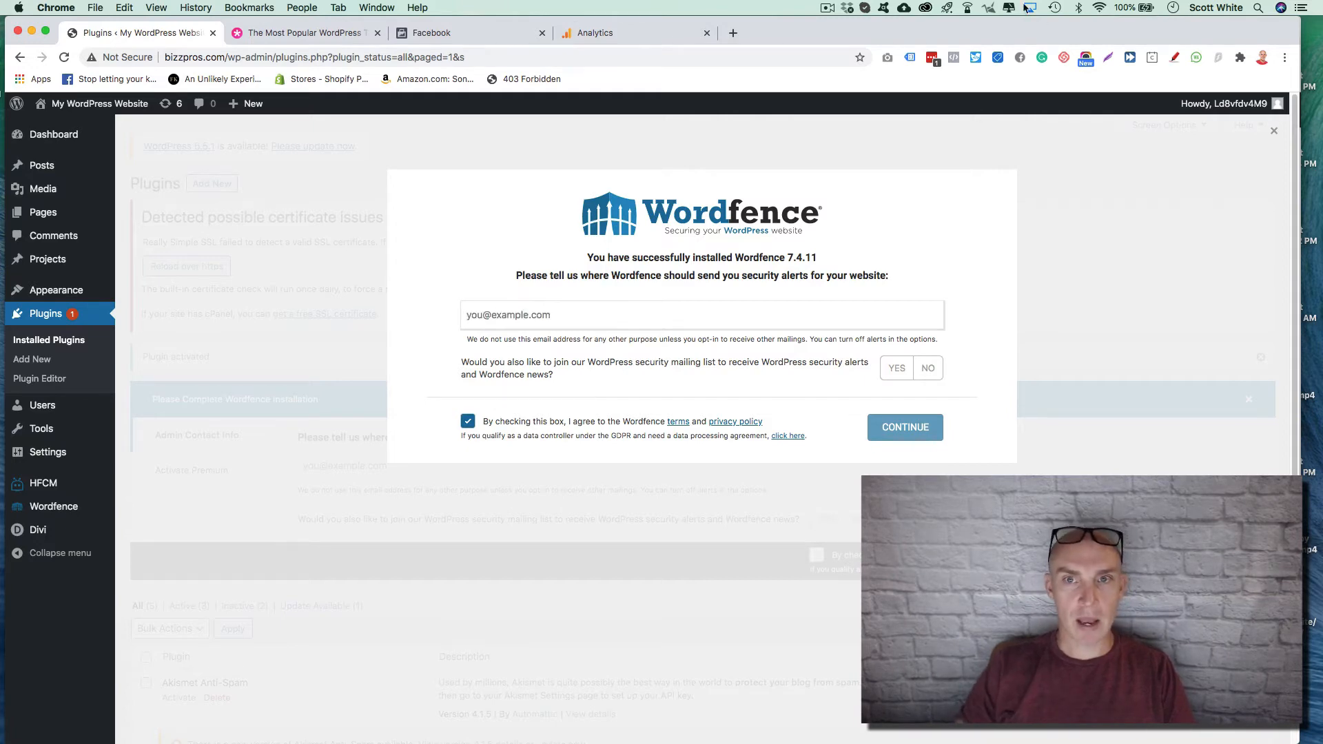
click(827, 9)
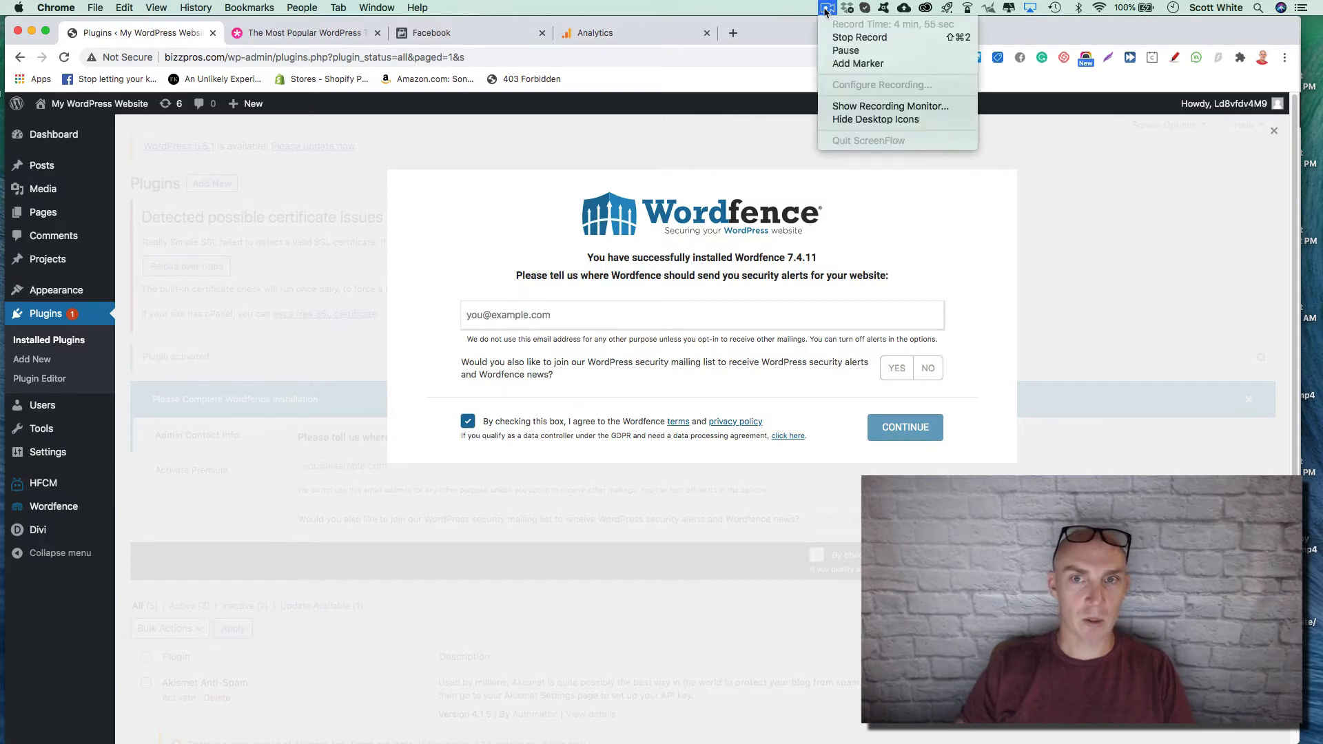
click(845, 51)
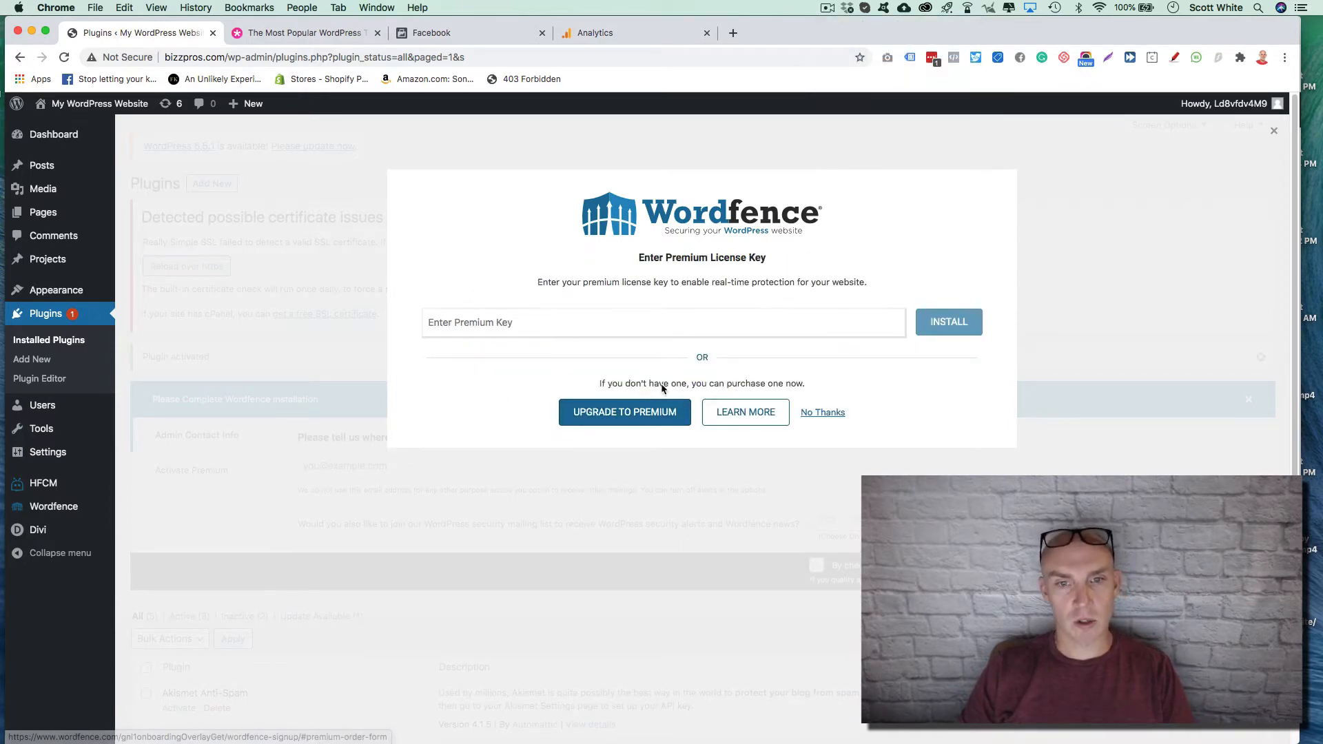
Decline the Wordfence premium license and look over the list of installed plugins
click(823, 413)
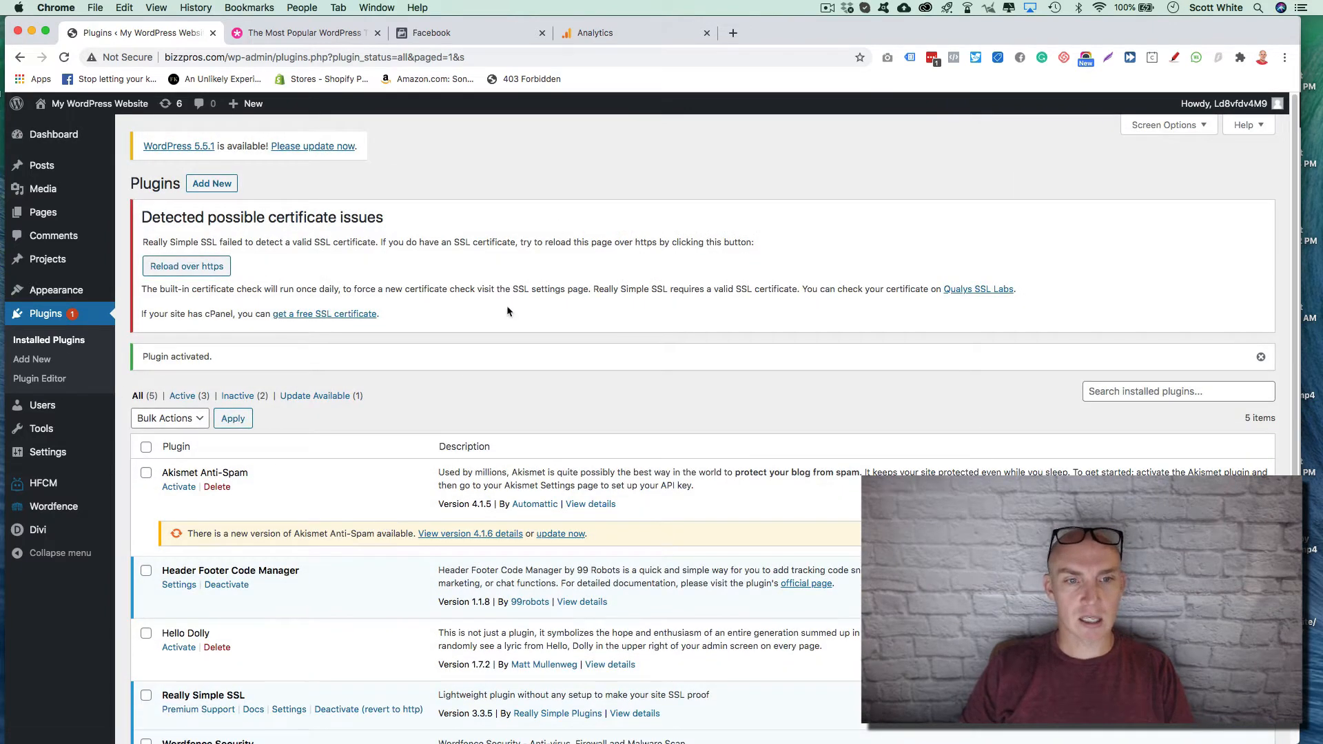
scroll(607, 503, down, 3)
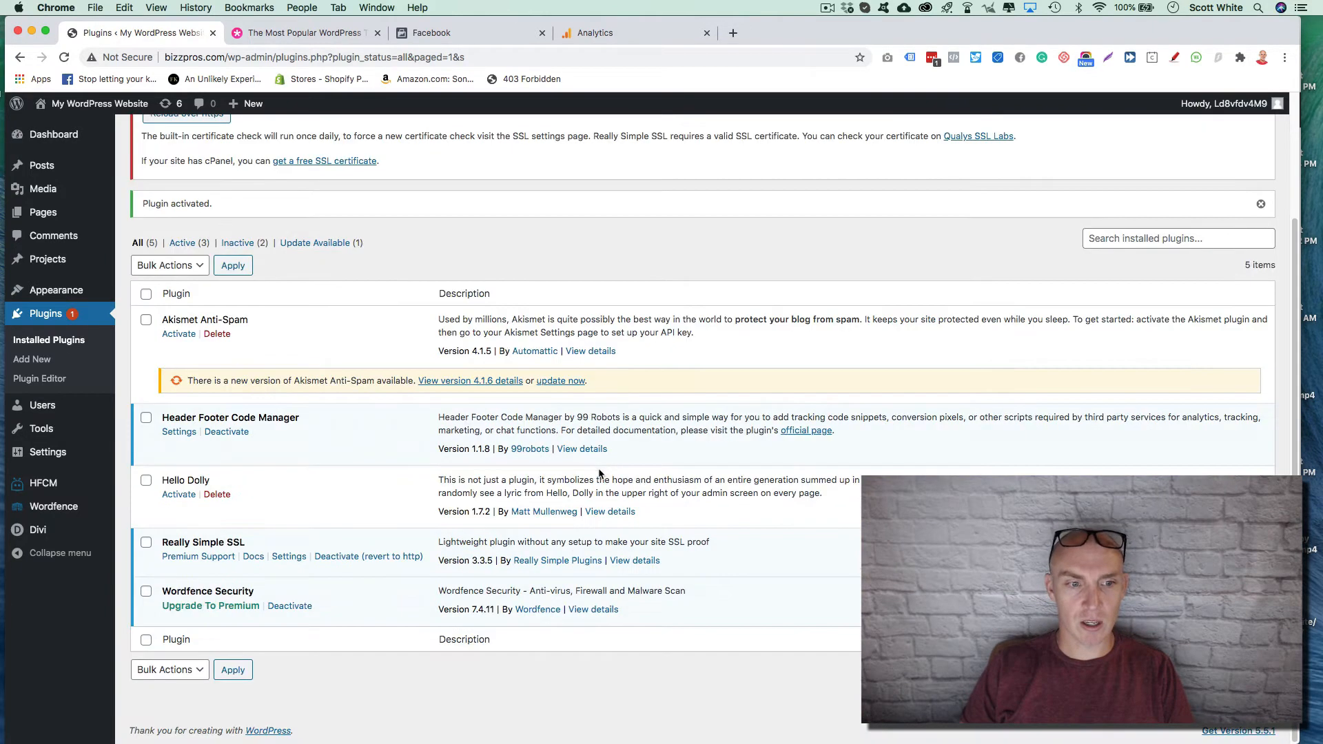
scroll(596, 479, up, 3)
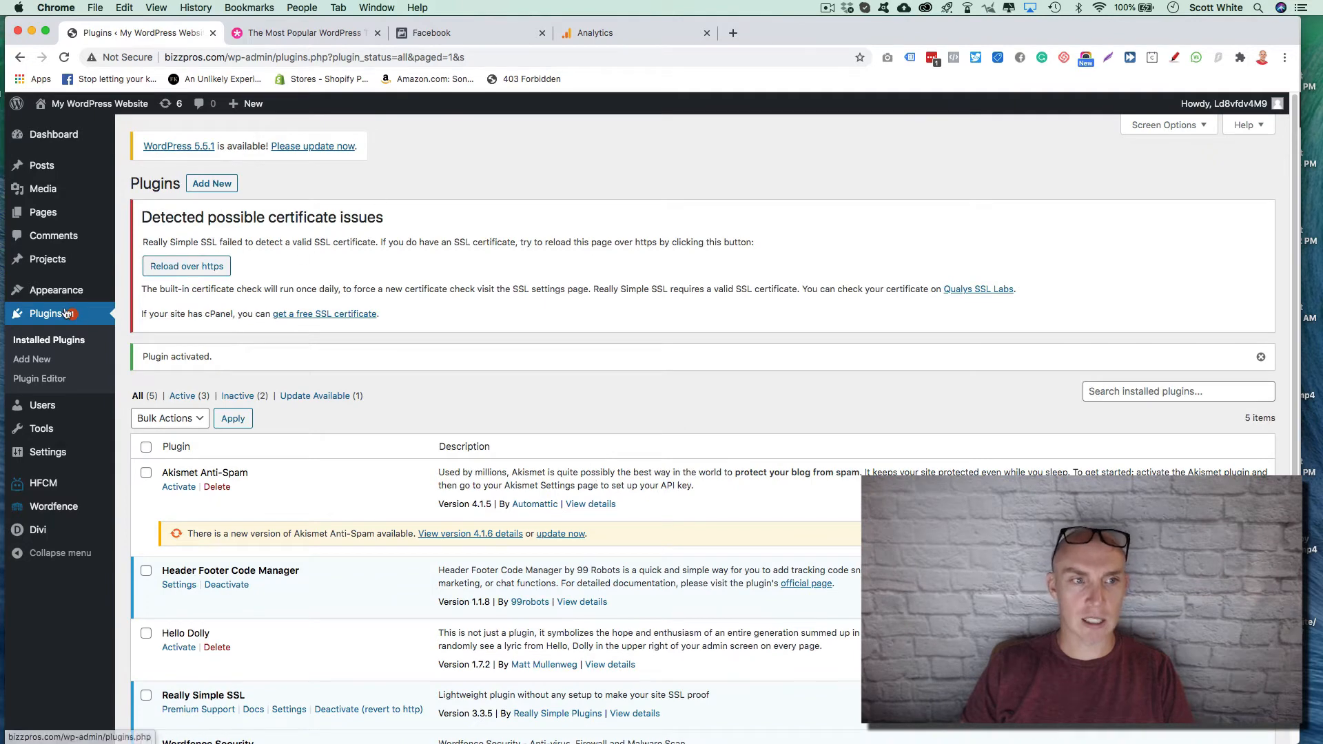
mouse_move(54, 432)
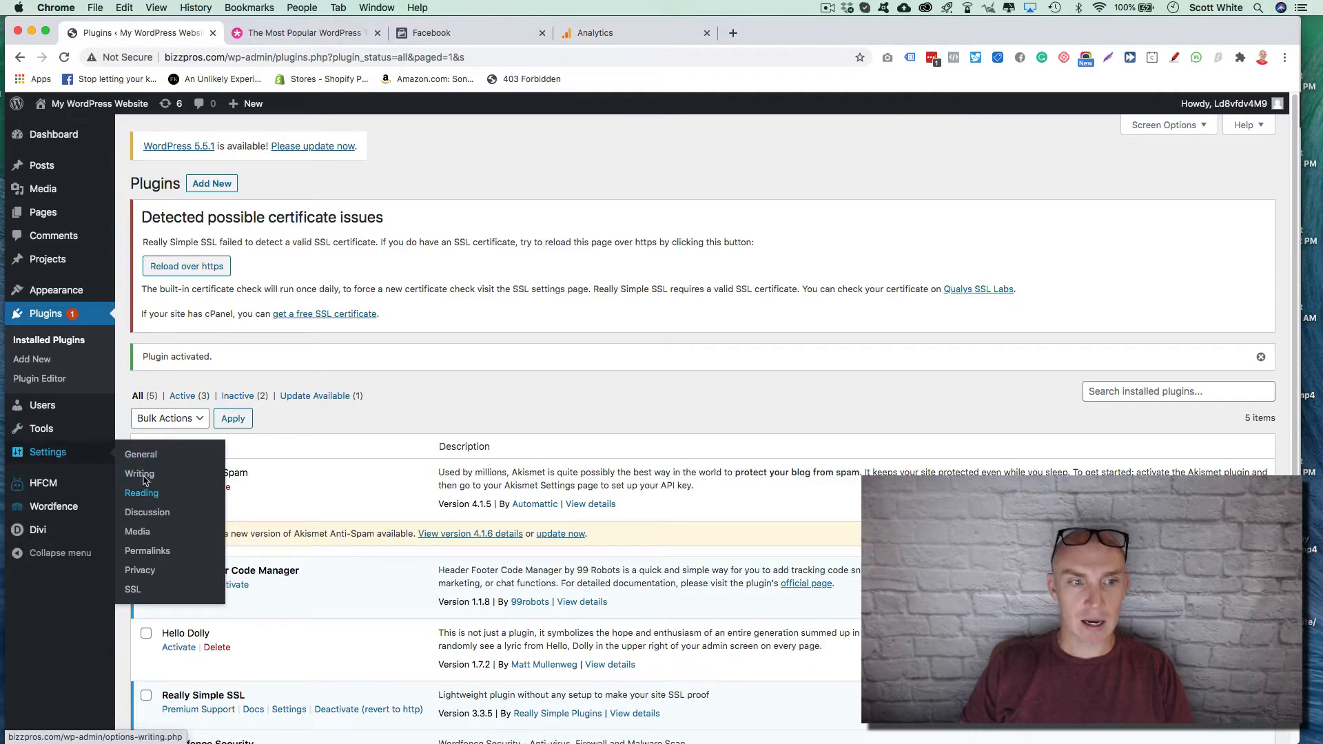
click(141, 455)
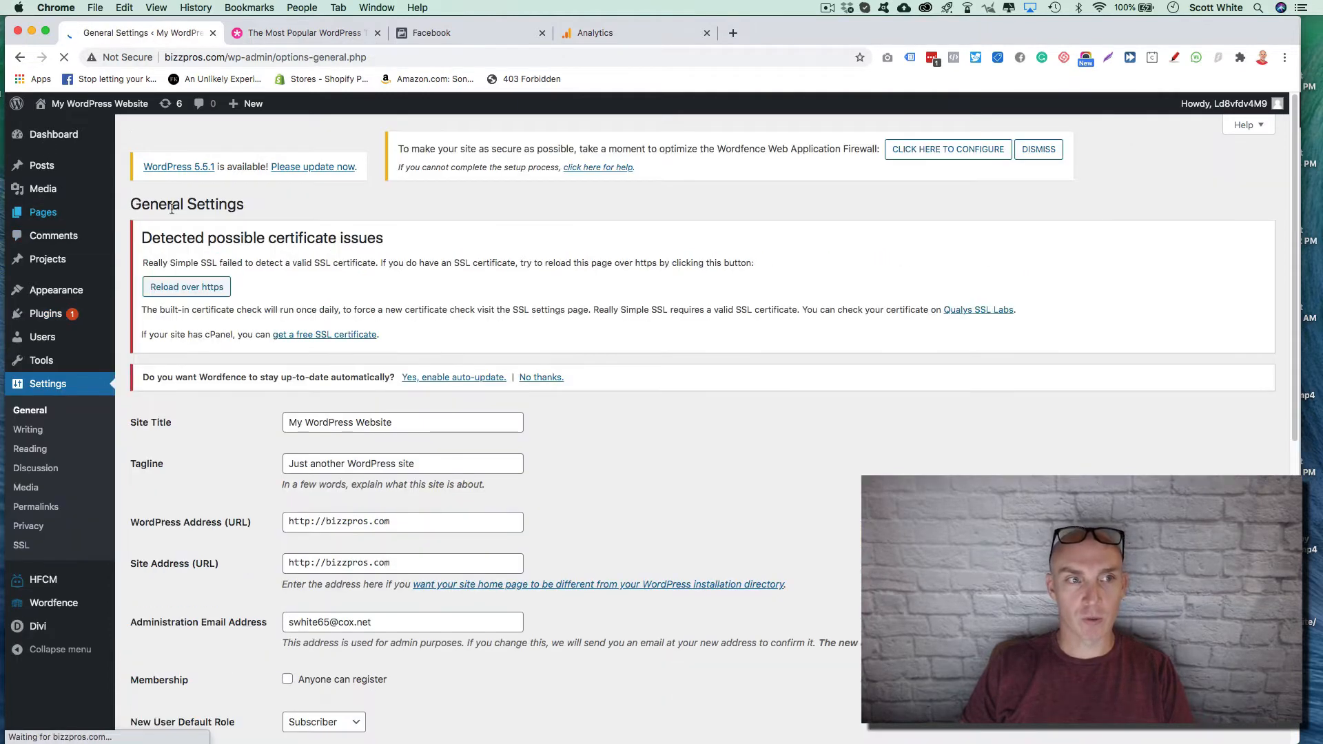
mouse_move(49, 167)
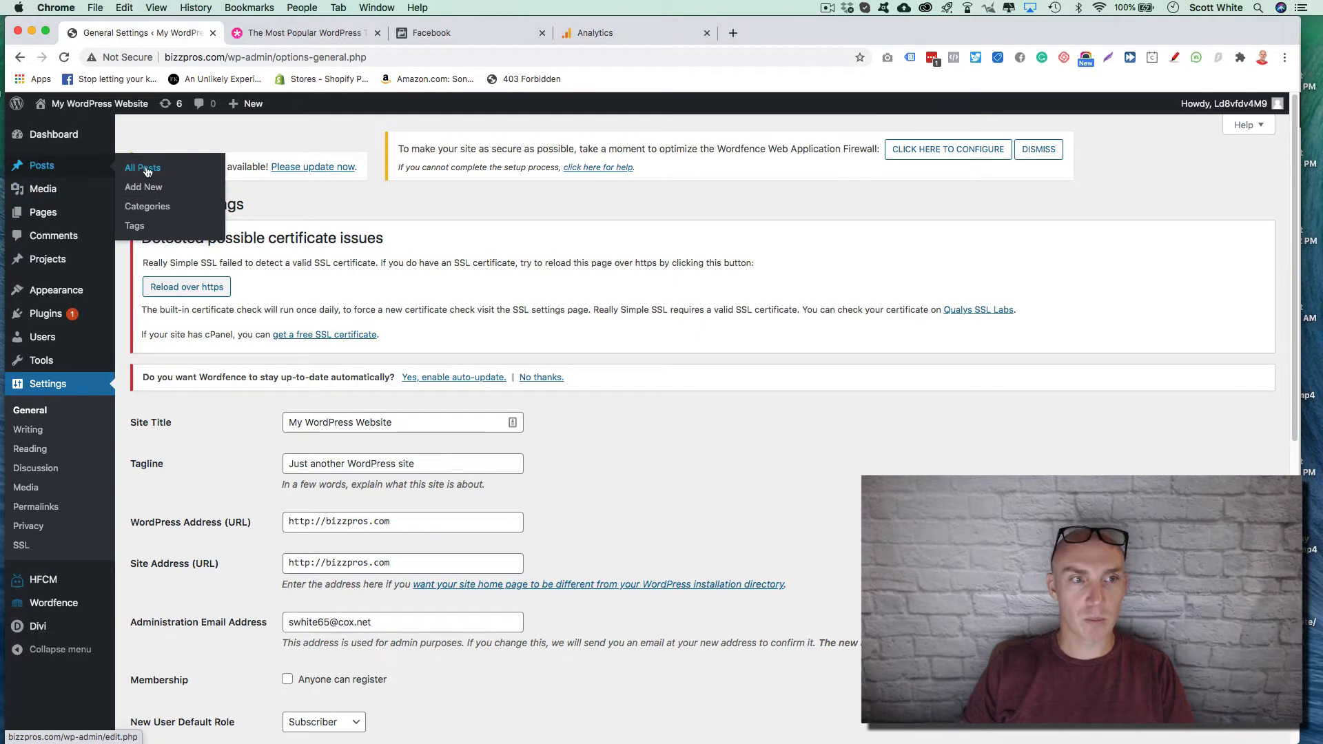
Open the list of pages, add a new page titled "Home" and publish it
mouse_move(44, 213)
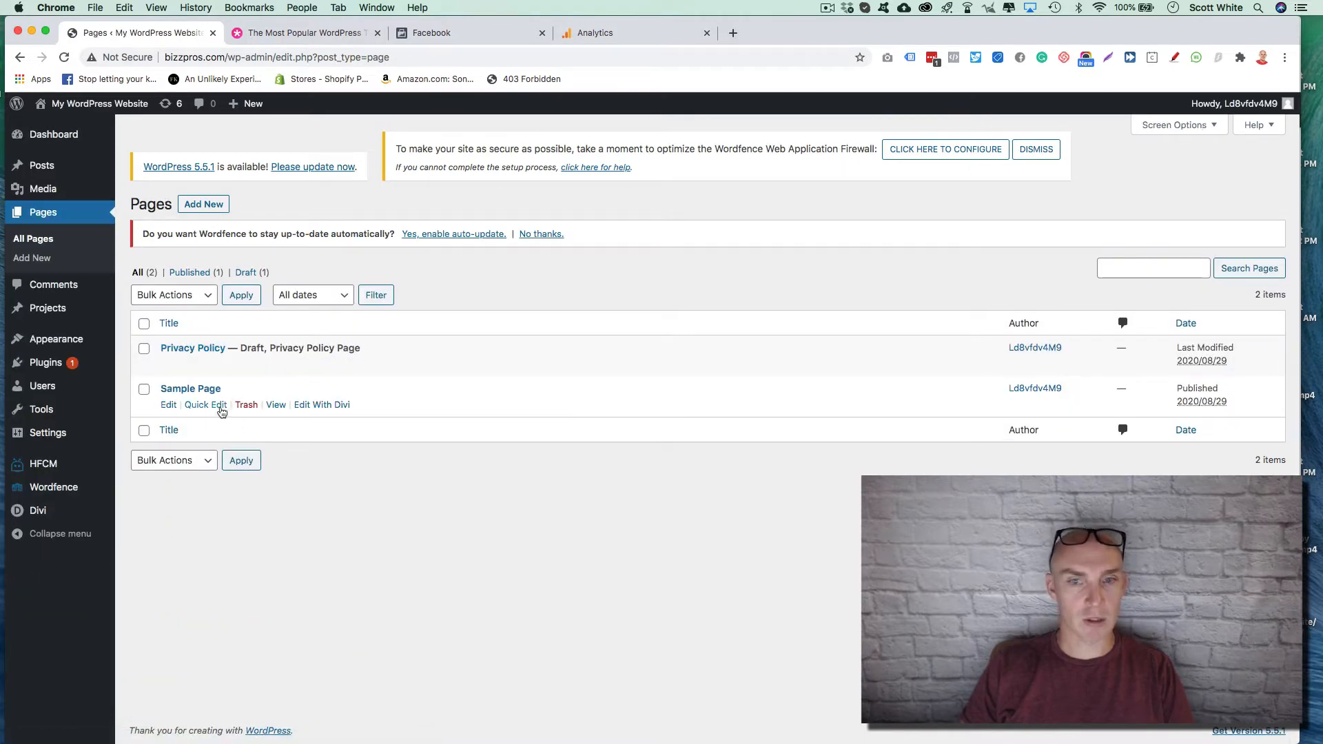
click(200, 205)
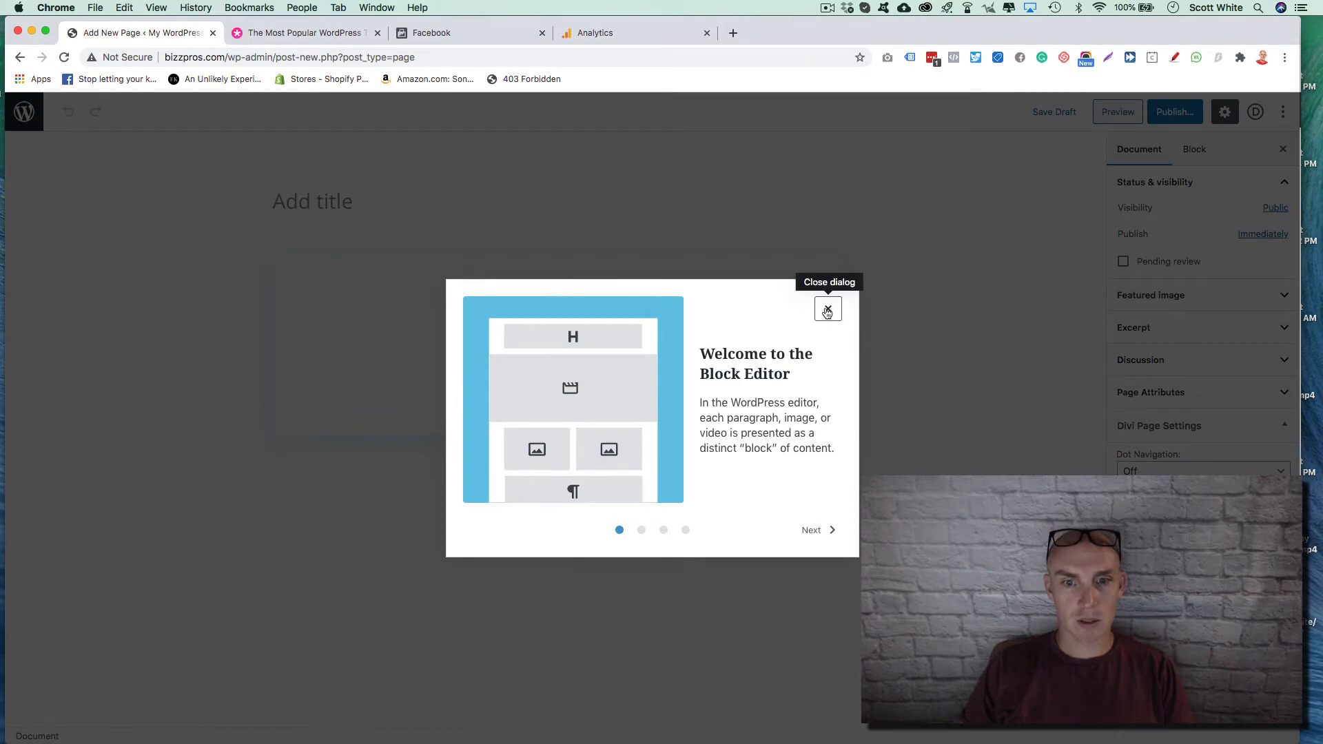
click(826, 311)
click(306, 212)
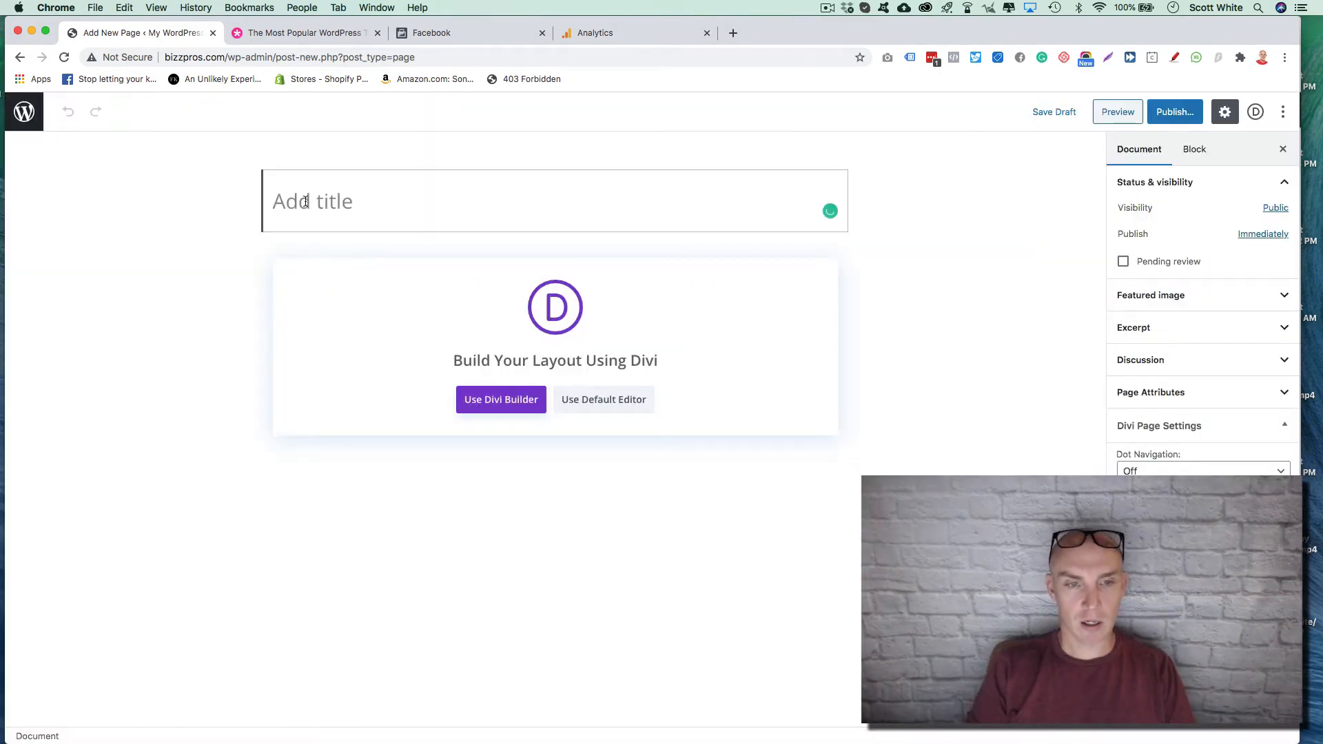
text(Home)
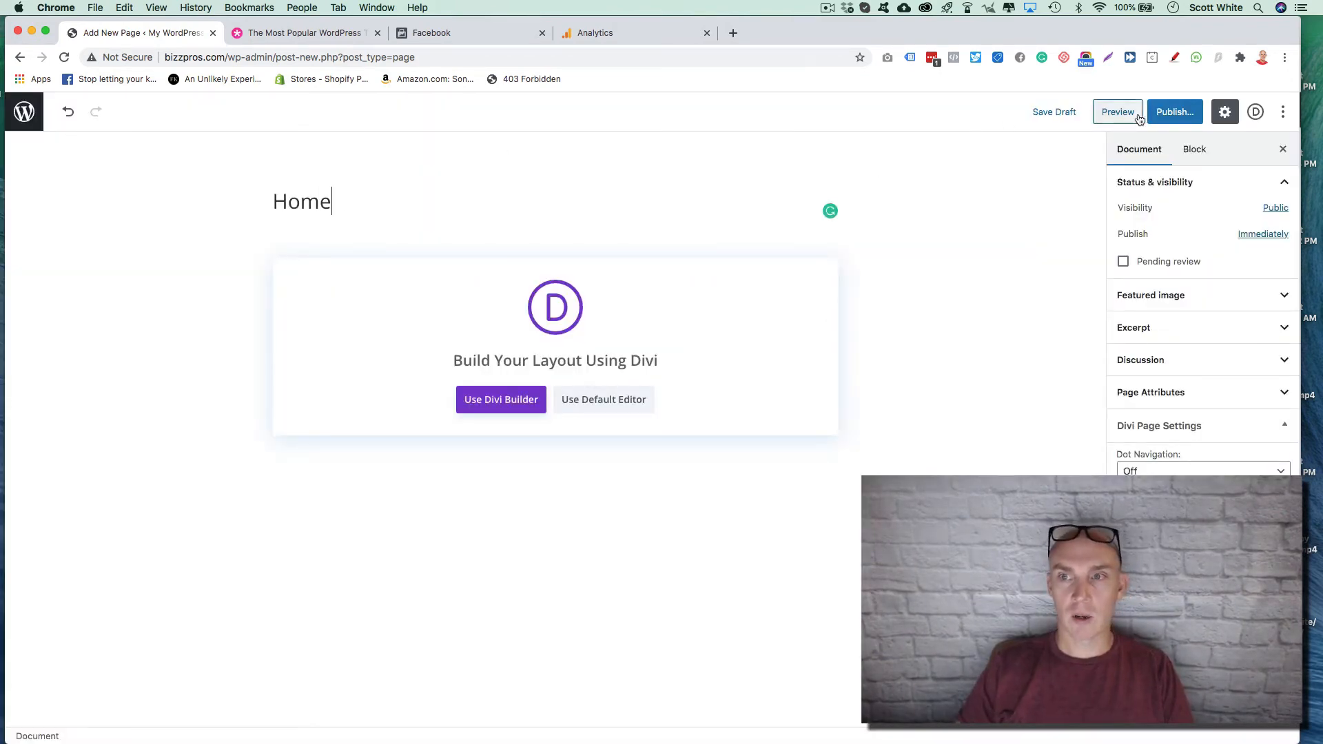
click(1173, 112)
click(1189, 114)
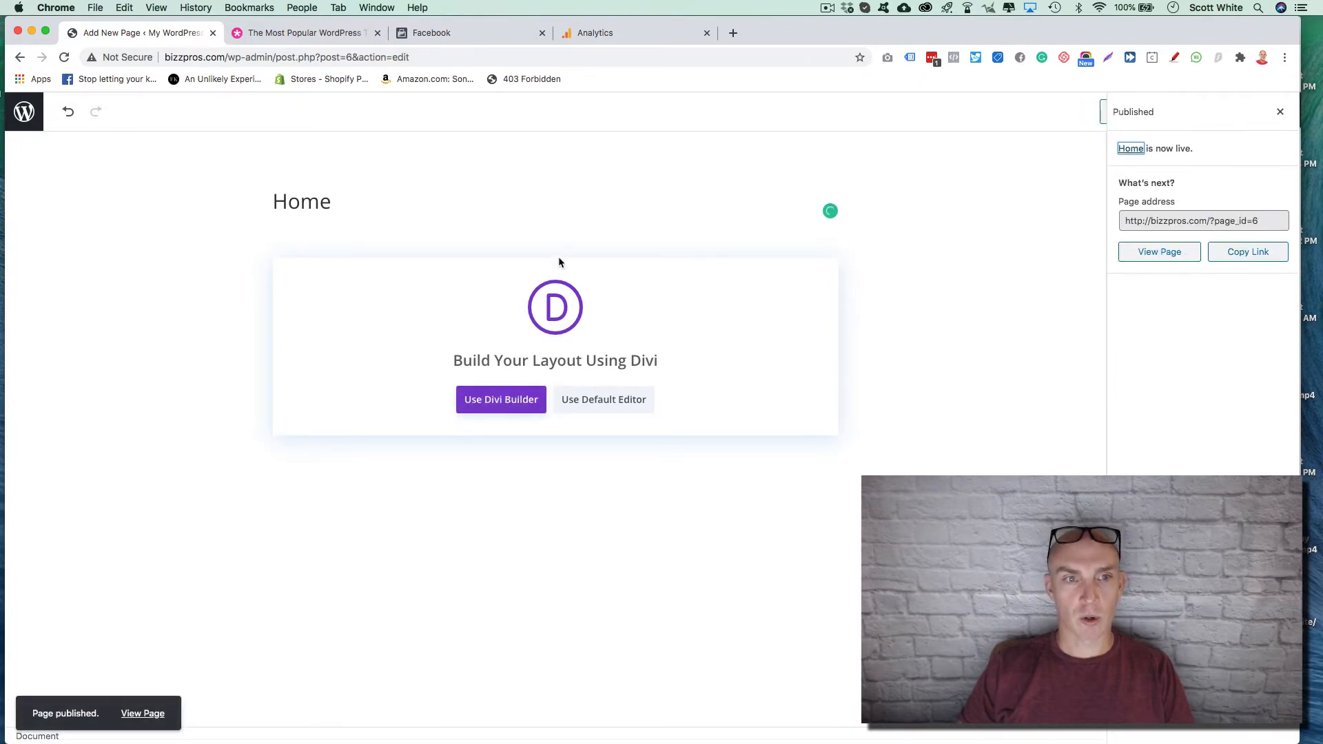
Leave the Home page's editor for the list of pages, discarding any unsaved changes
click(68, 112)
click(24, 112)
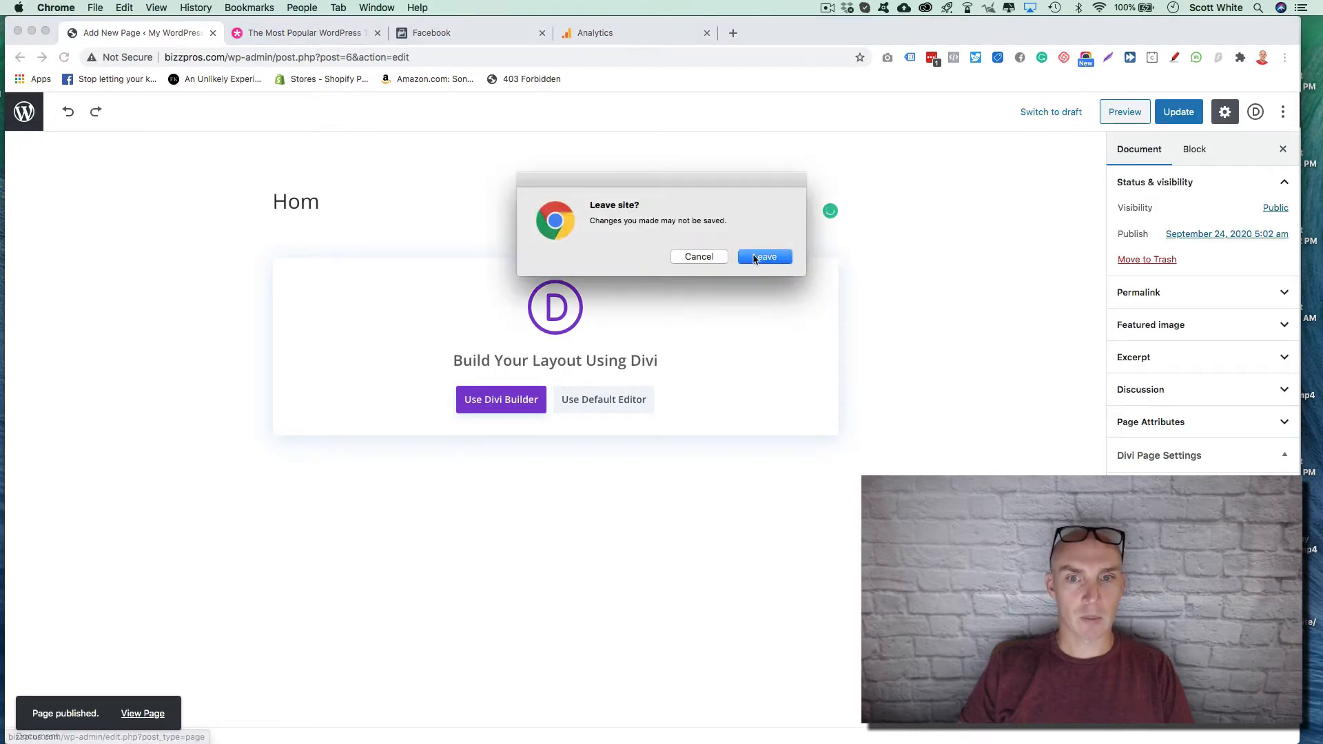
click(765, 256)
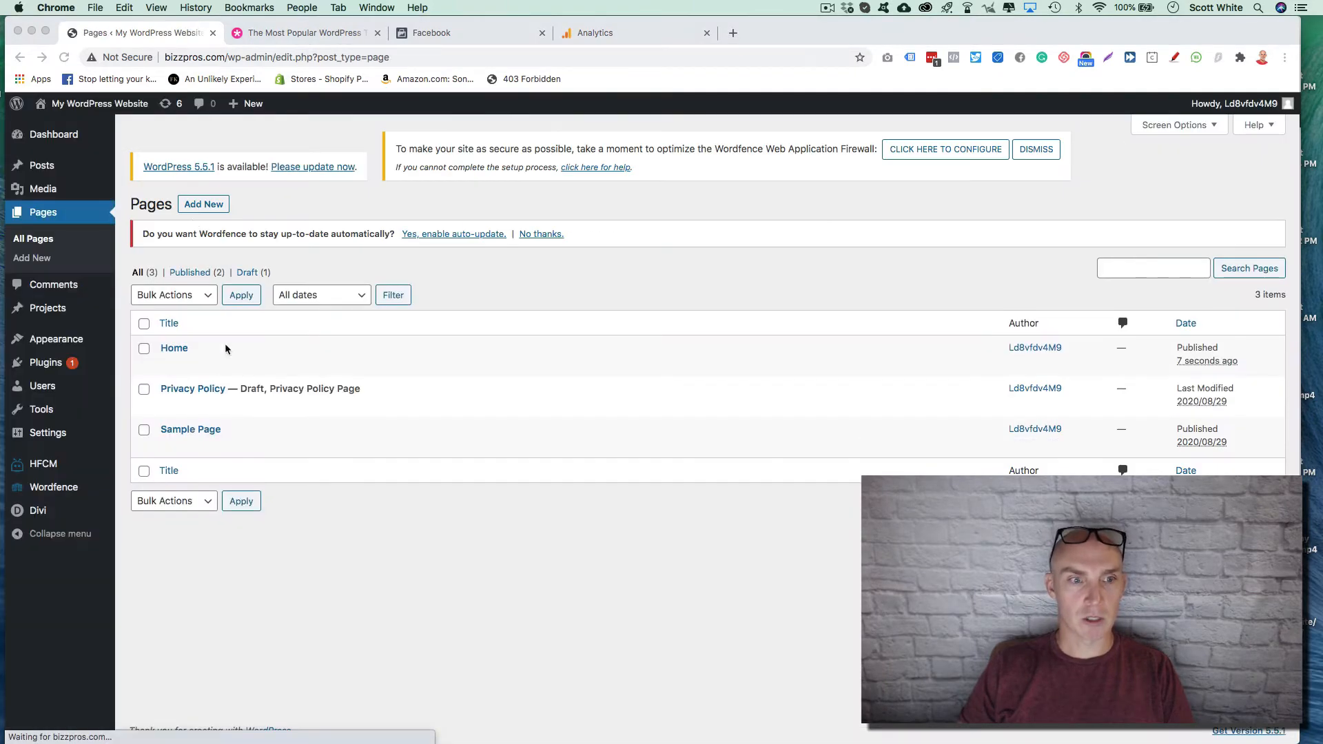
Add a new page titled "Blog", publish it and return to the list of pages
click(197, 207)
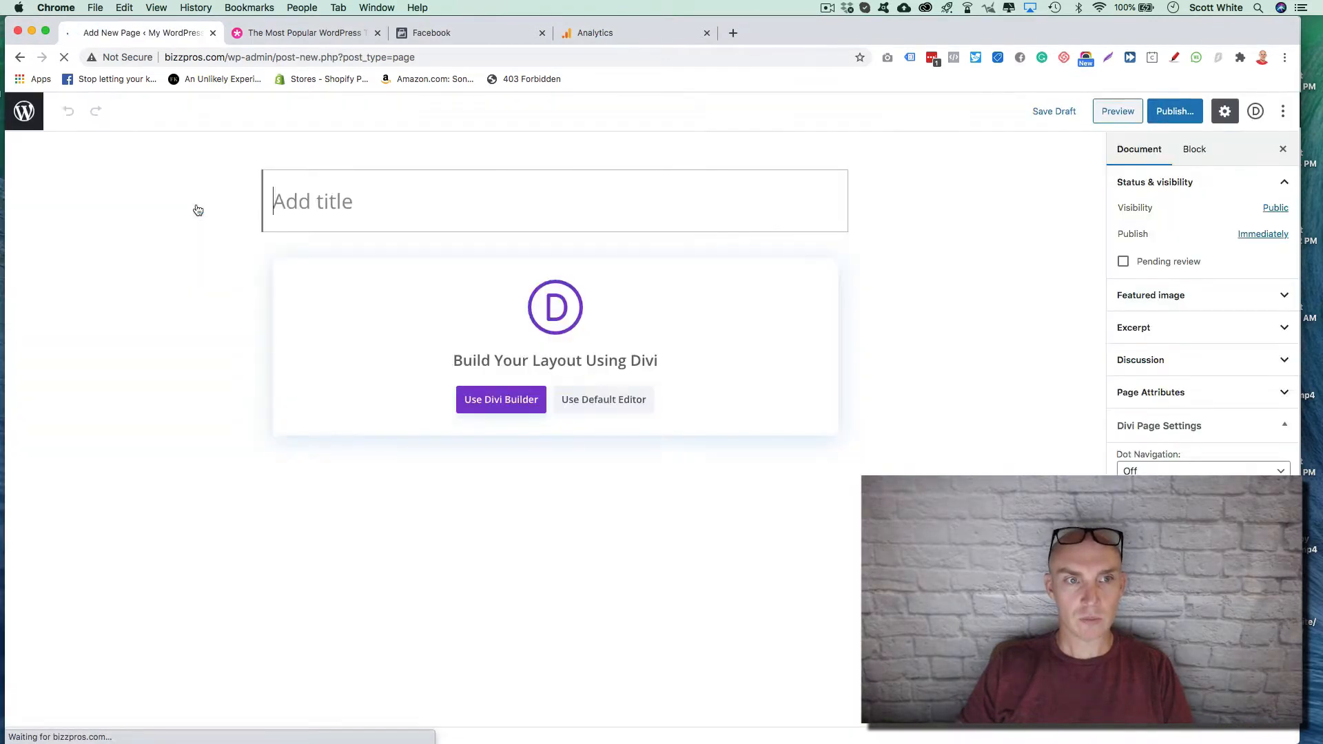
text(Blog)
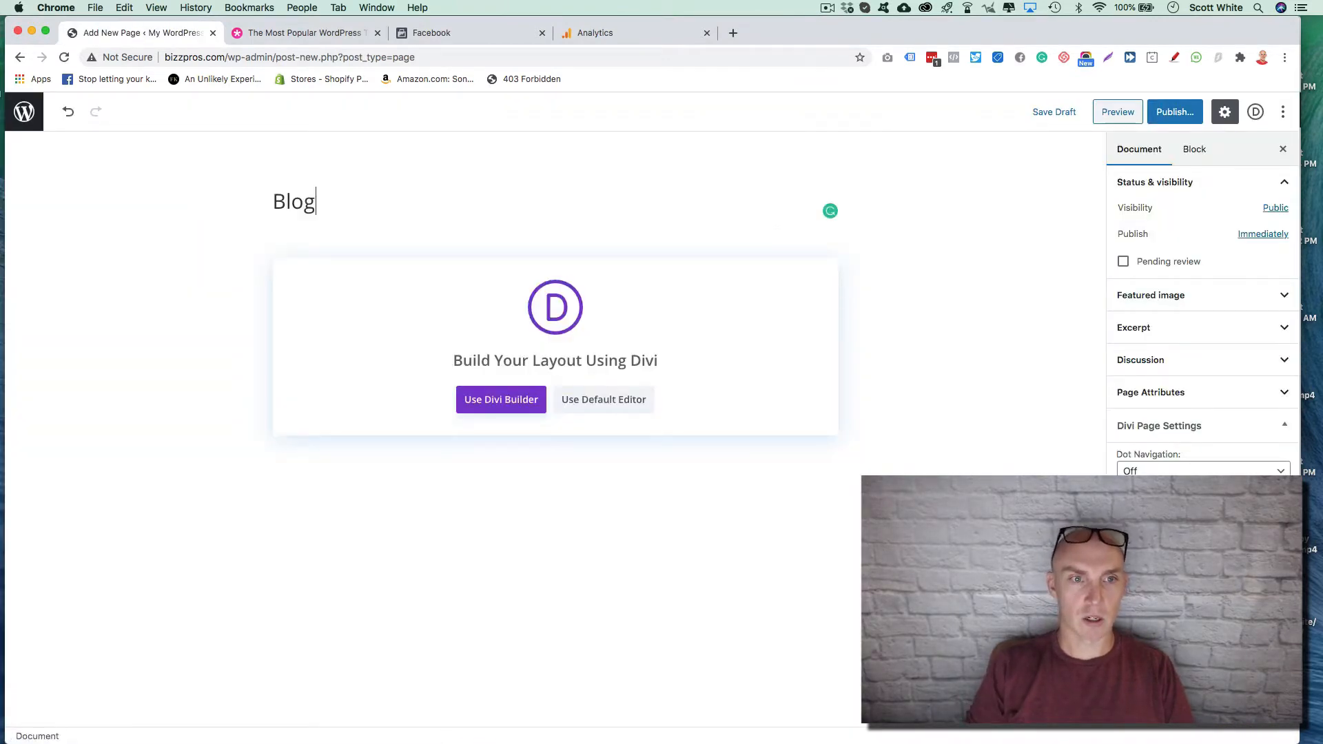
click(1160, 115)
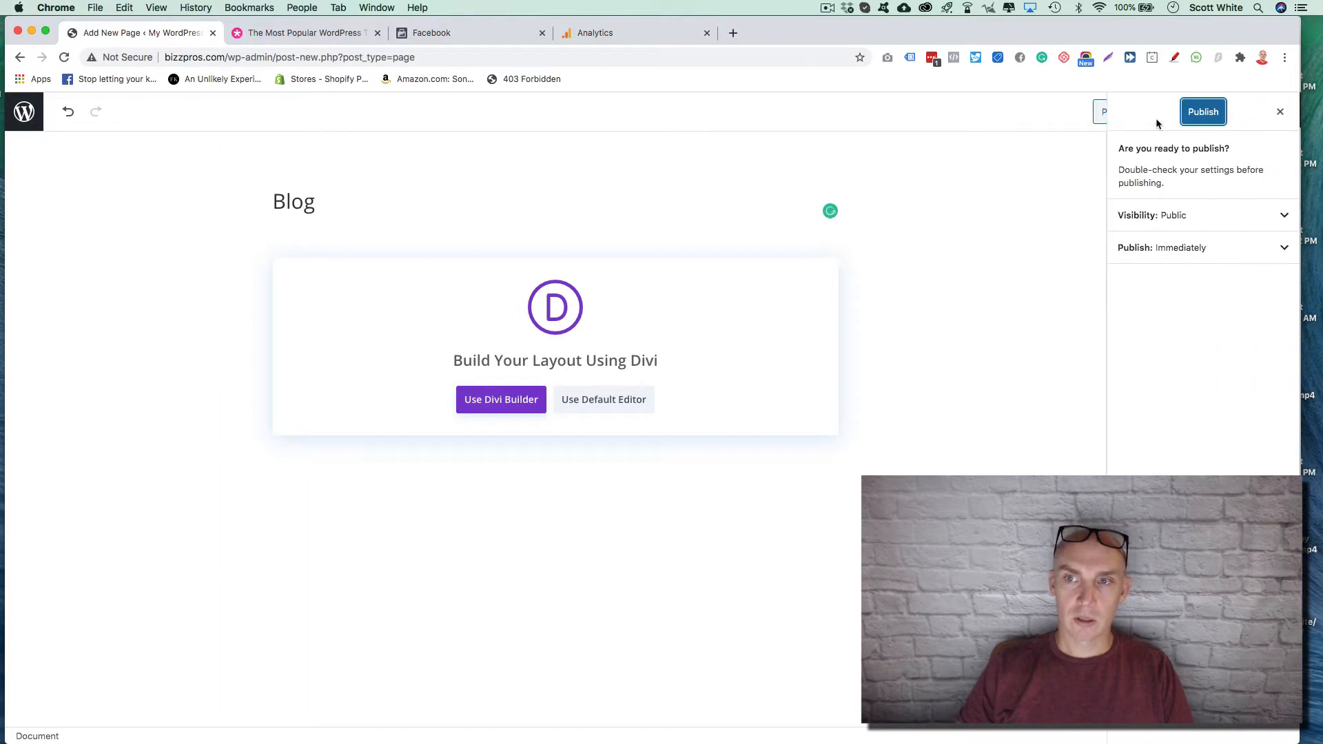
click(1217, 114)
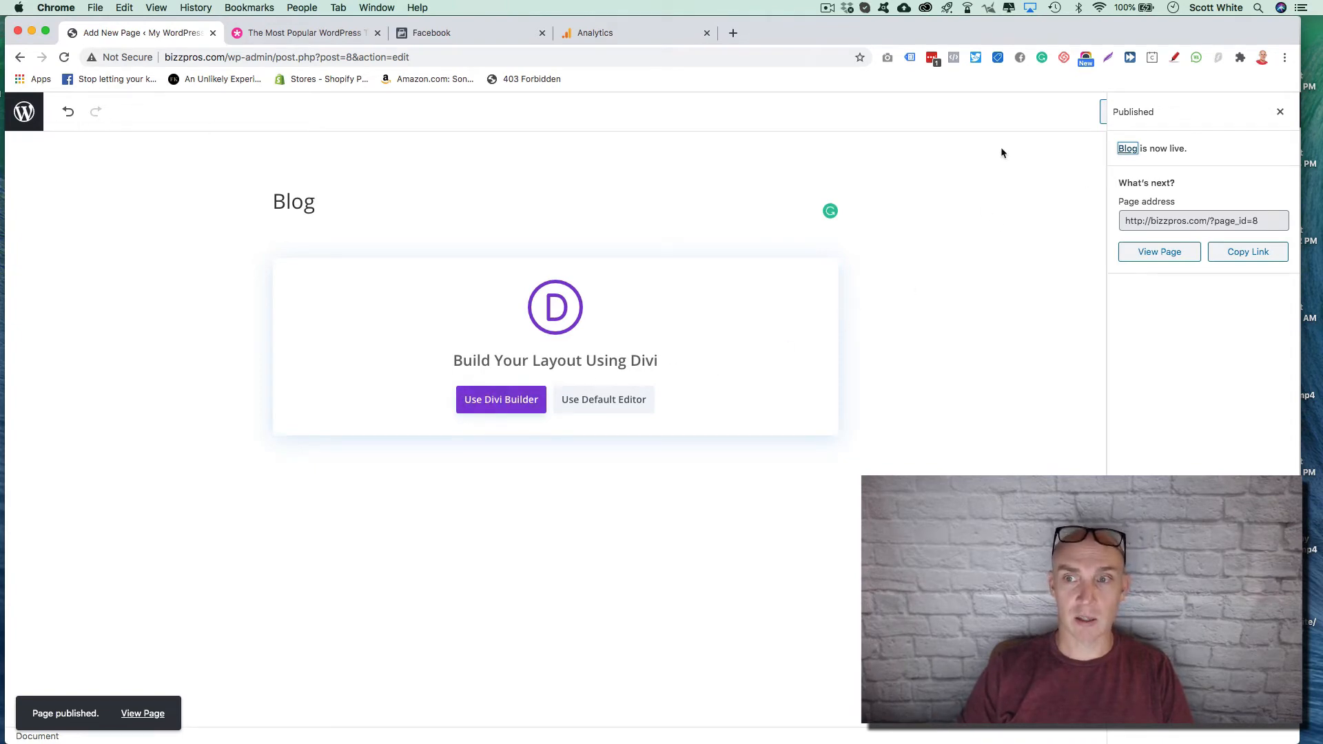
click(17, 107)
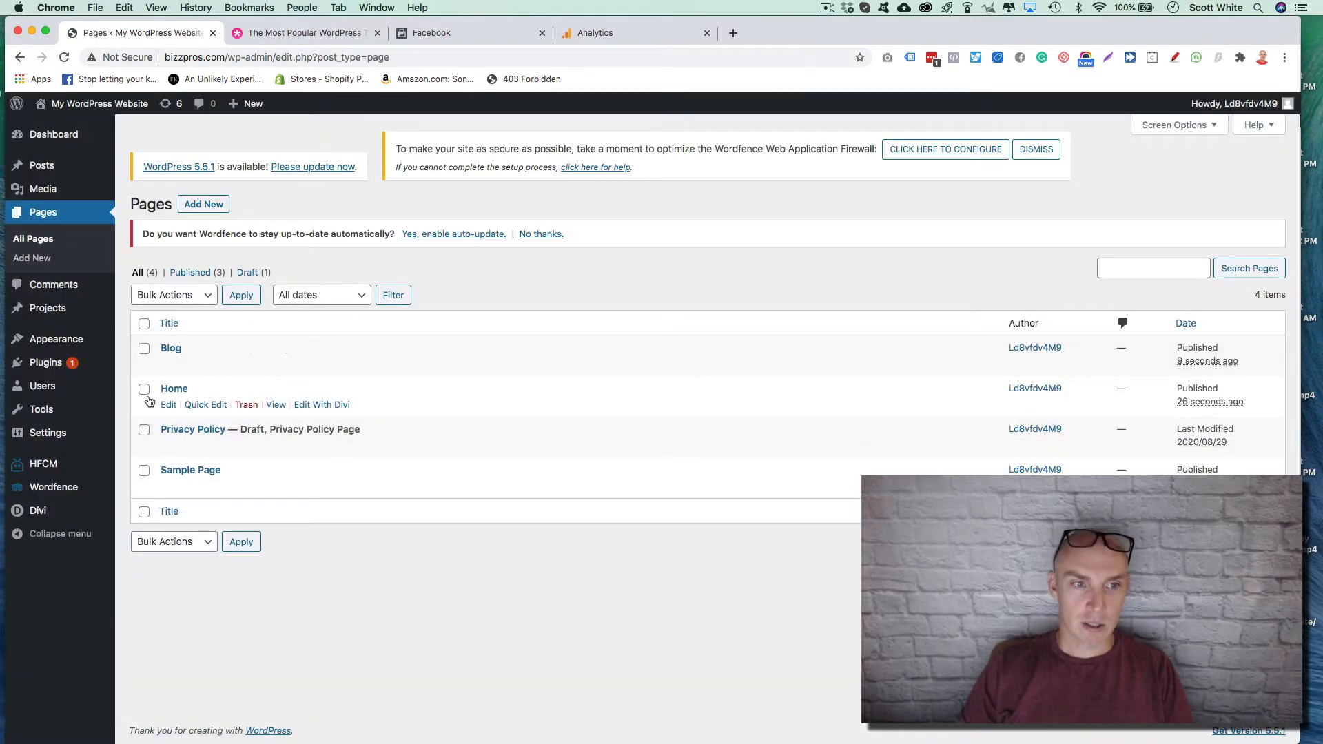
In the general settings, set both the site title and the tagline to "Bookkeeping Services" and save the changes
mouse_move(55, 443)
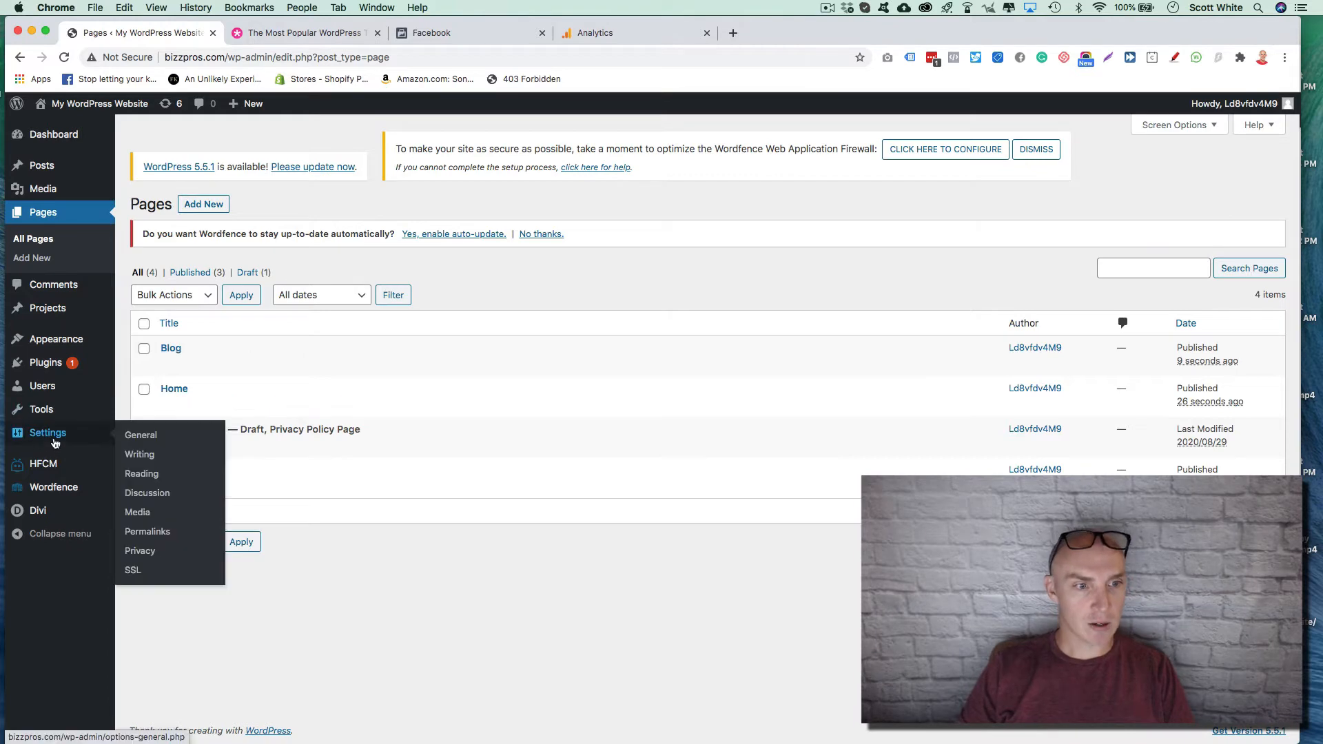
click(145, 445)
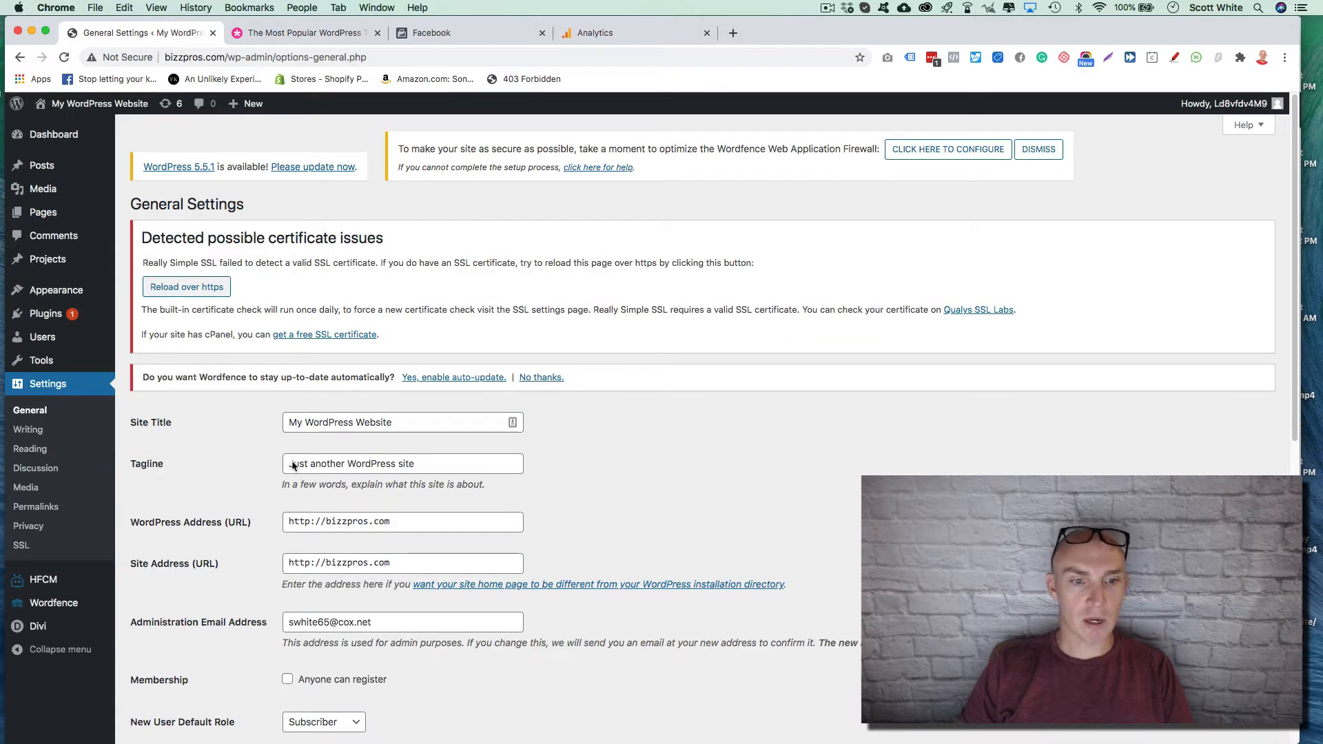
click(303, 423)
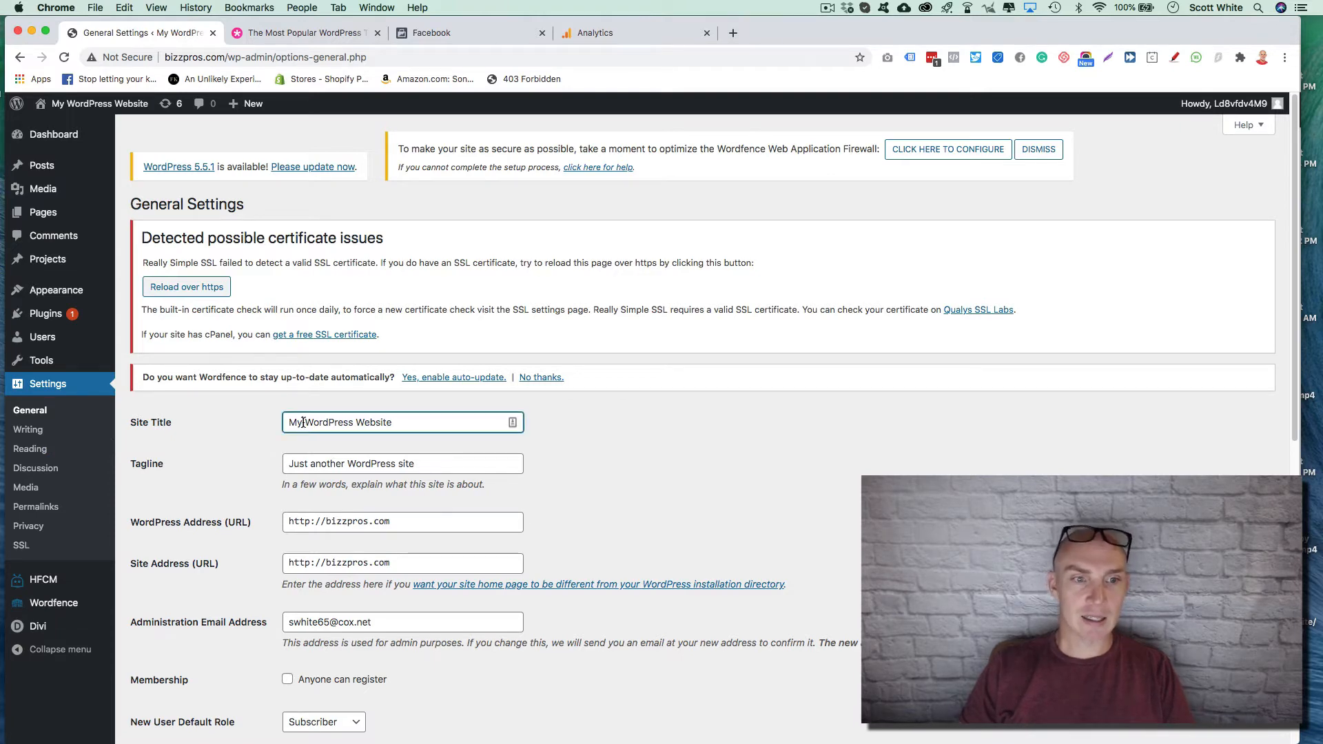
key(super+a)
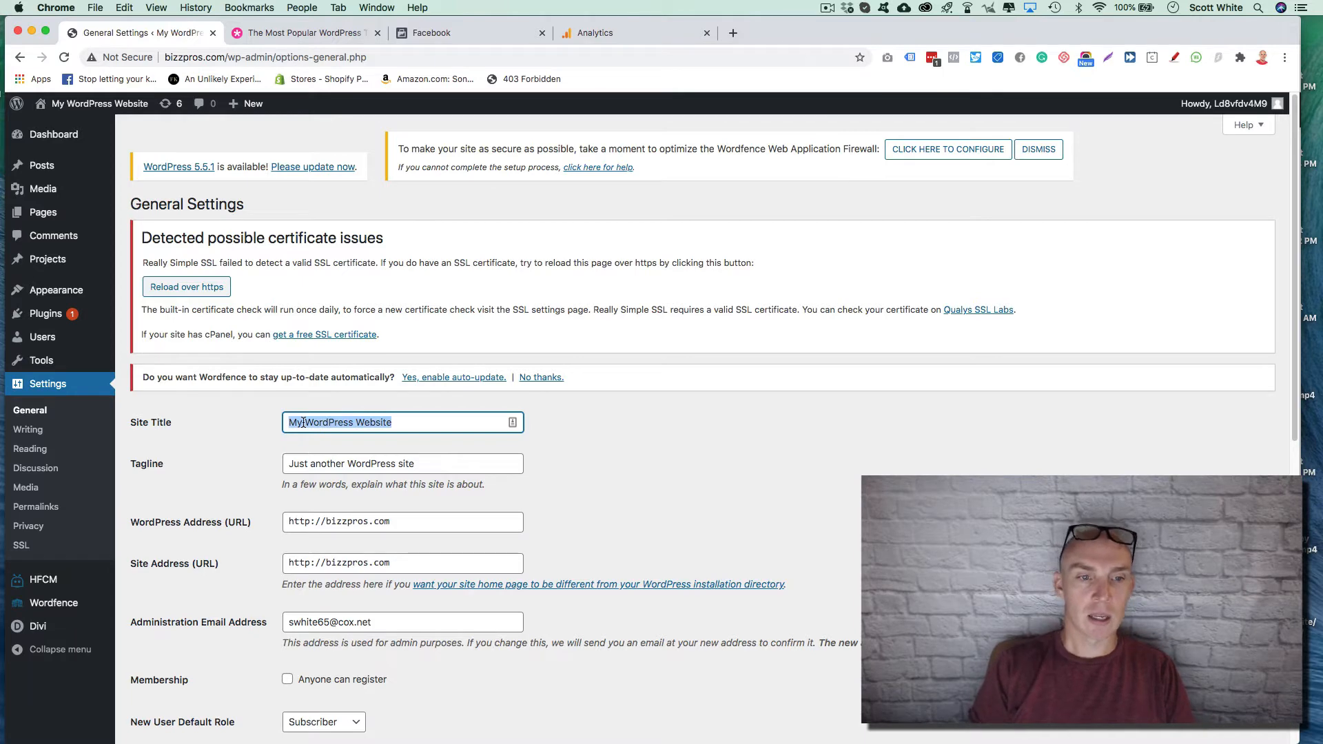
text(Bookkeeping Services)
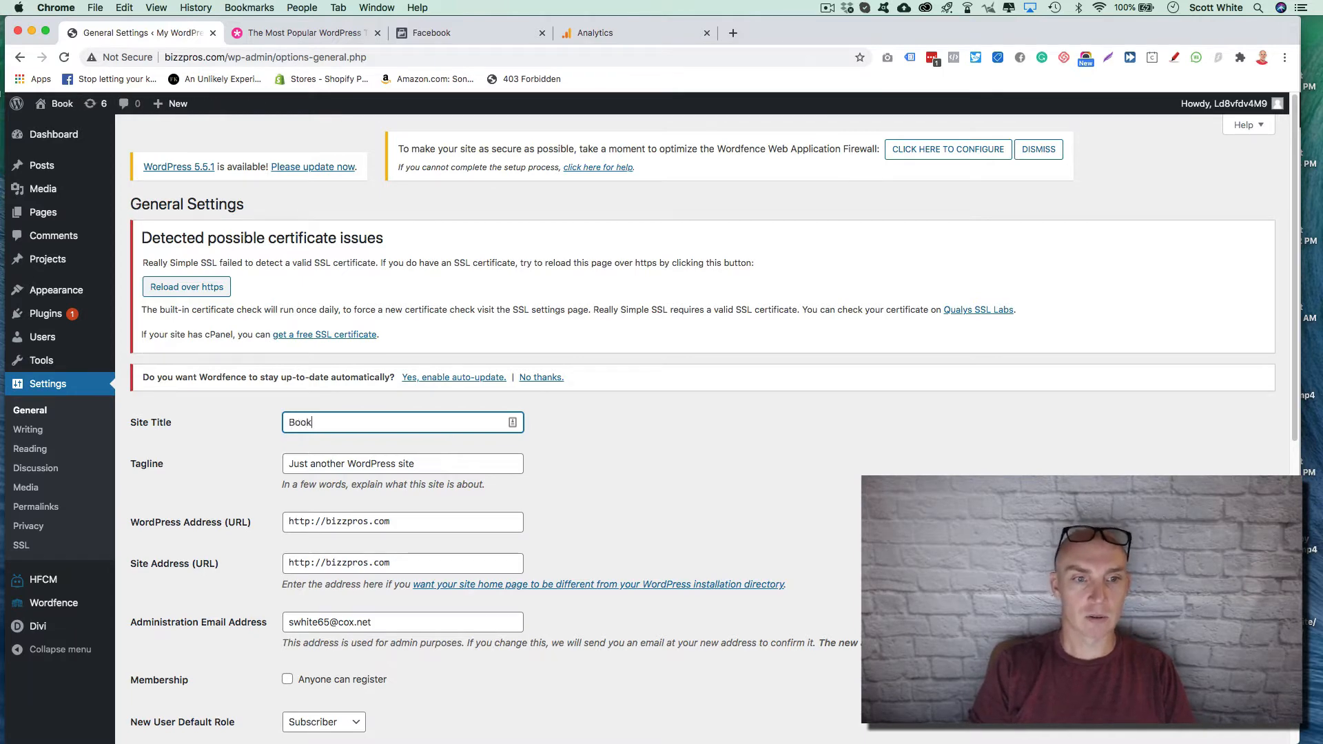
triple_click(313, 463)
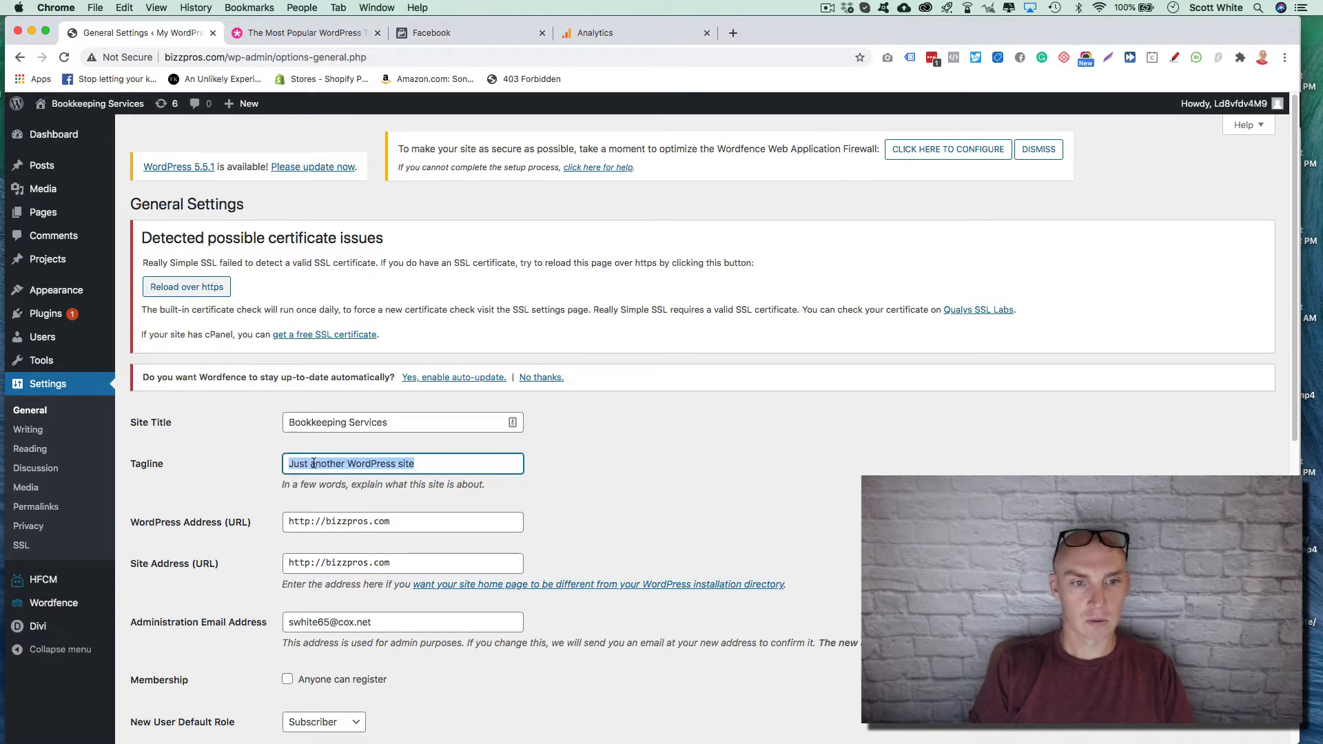
text(Bookkeeping Services)
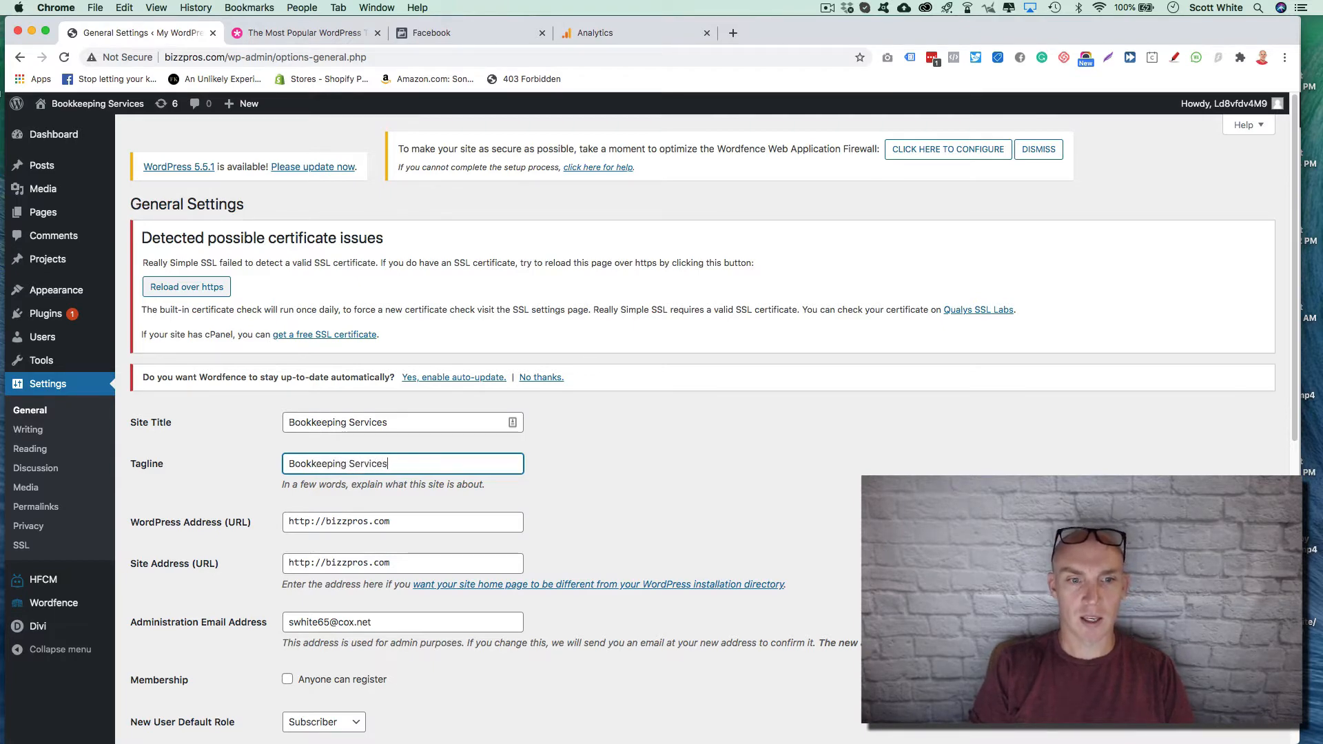
scroll(251, 449, down, 3)
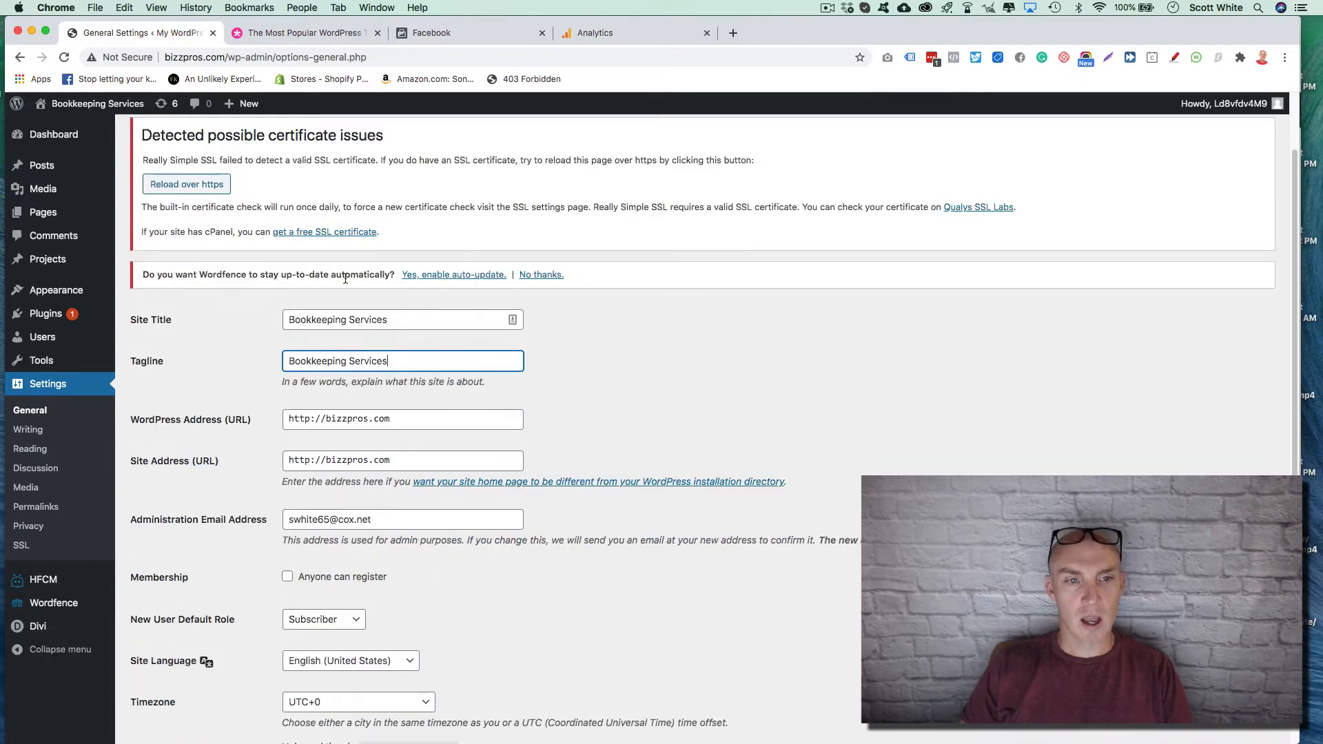
click(398, 322)
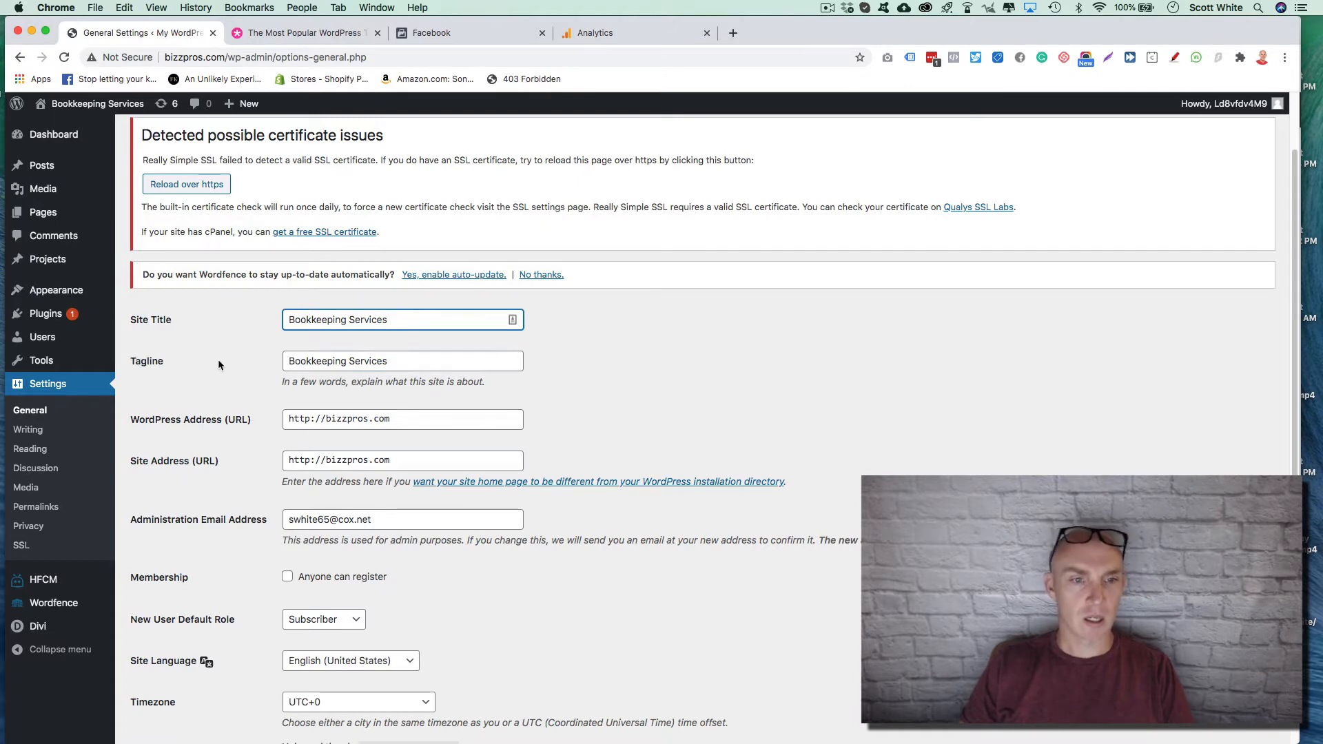
scroll(242, 400, down, 10)
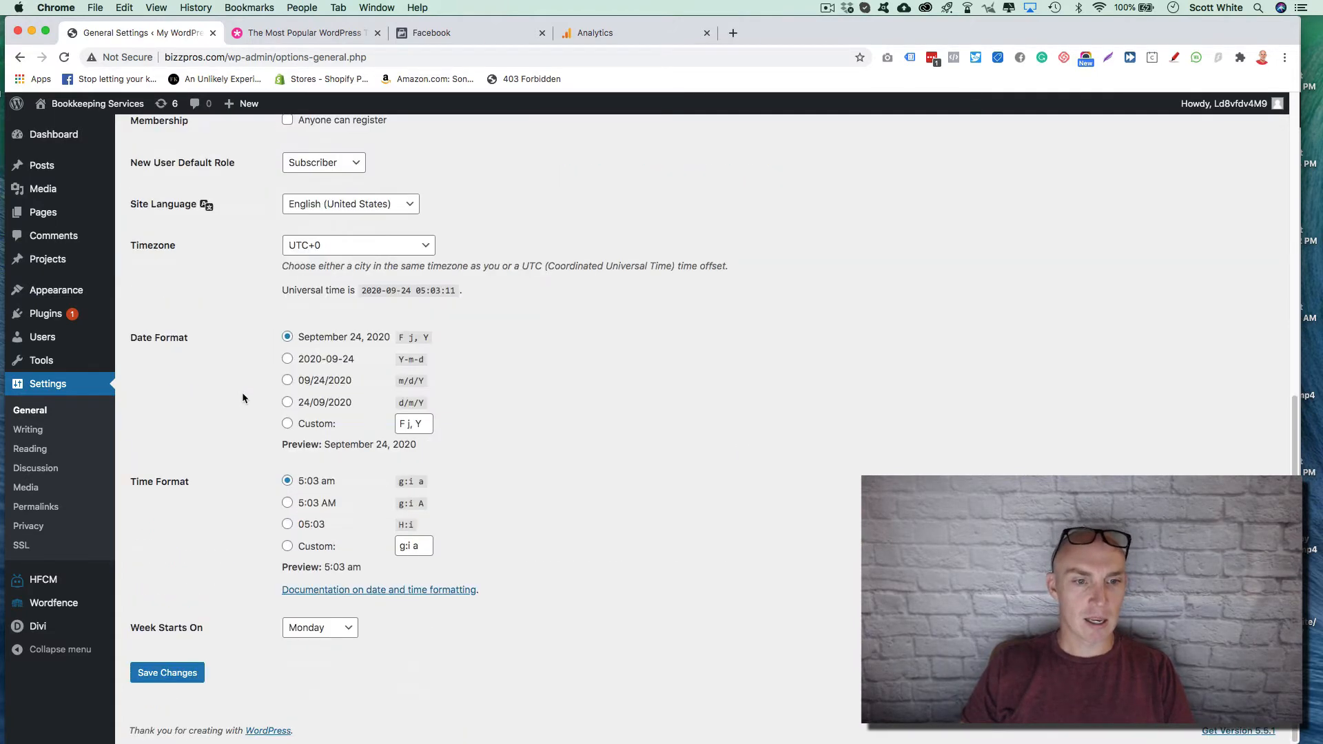
click(178, 673)
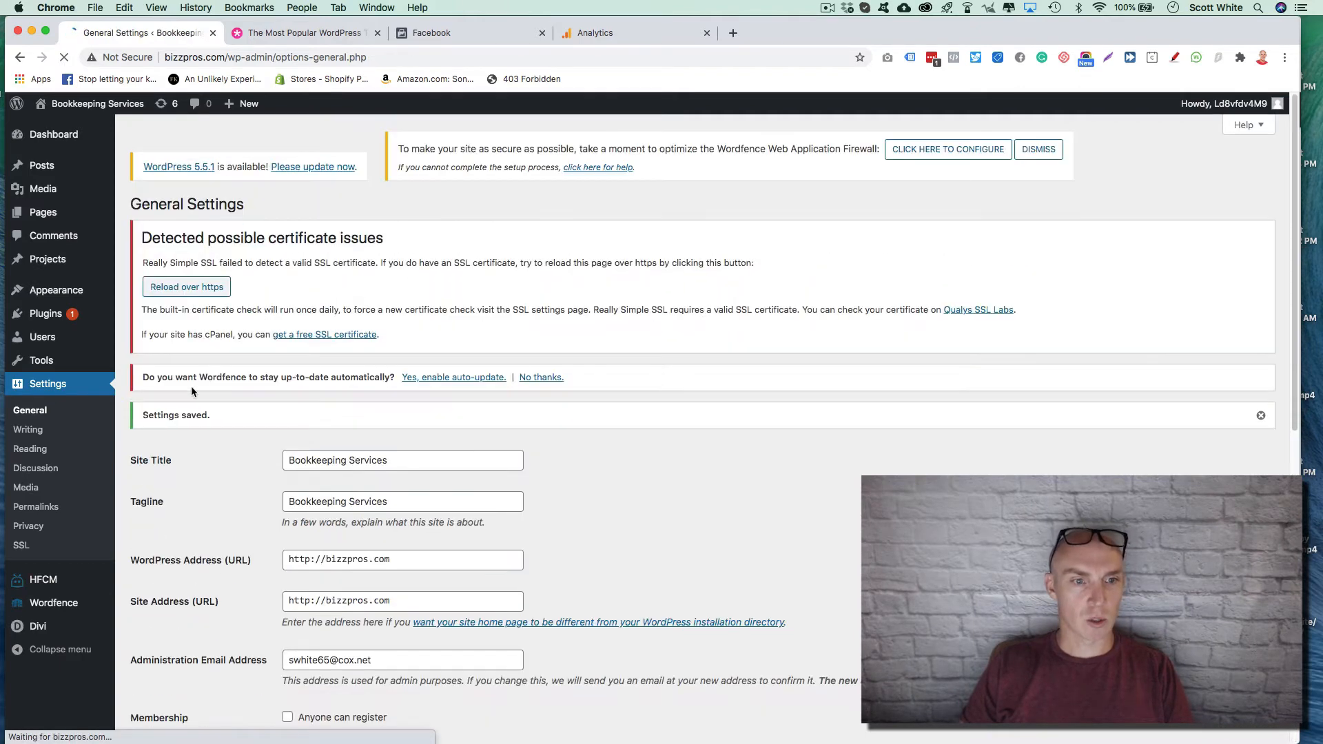
In the reading settings, make the homepage a static page with Home as homepage and Blog as posts page, and save
click(31, 449)
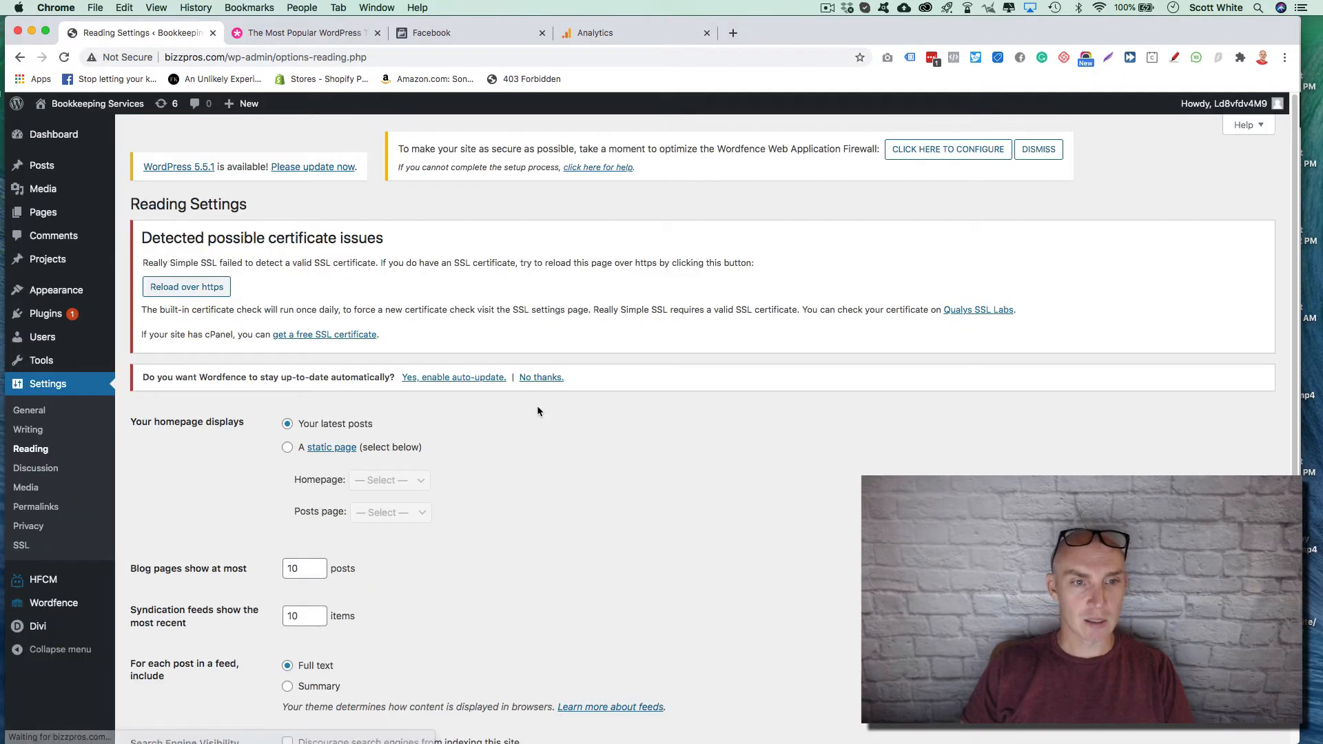
scroll(421, 420, down, 5)
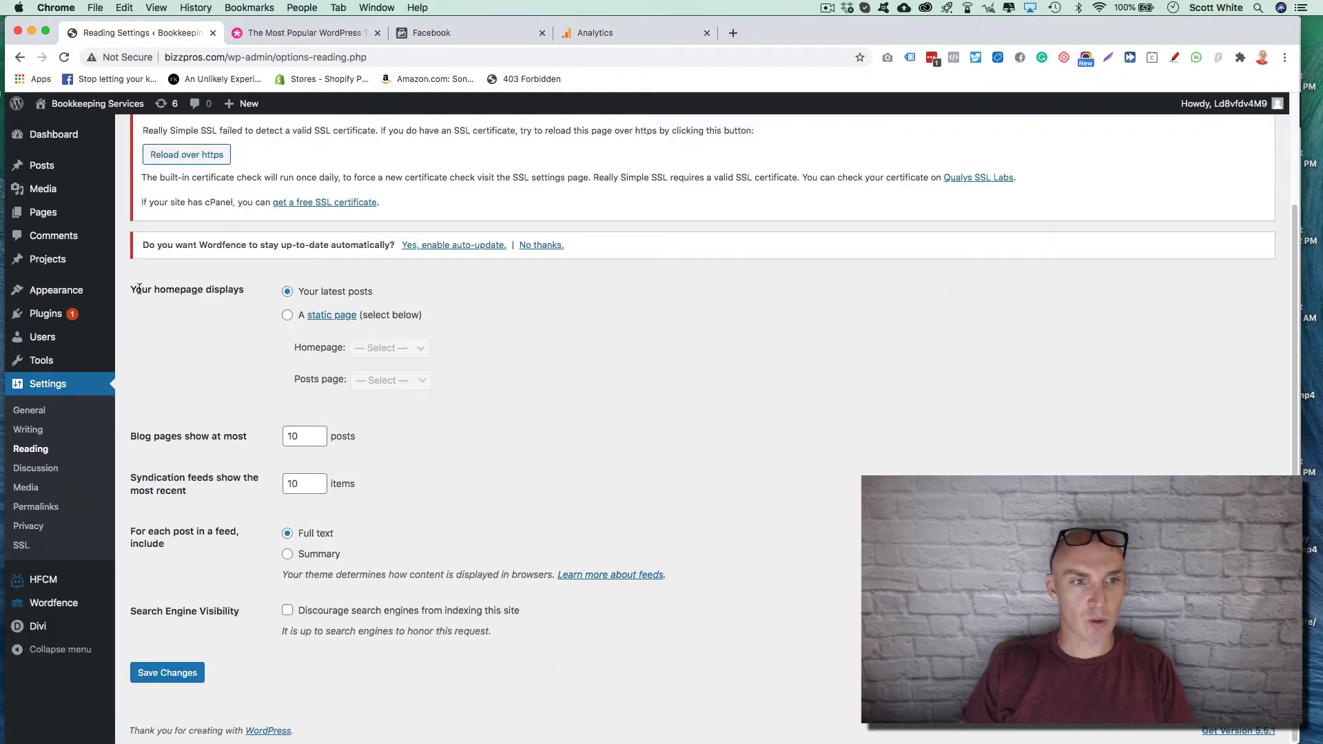
drag(131, 287, 236, 288)
click(264, 315)
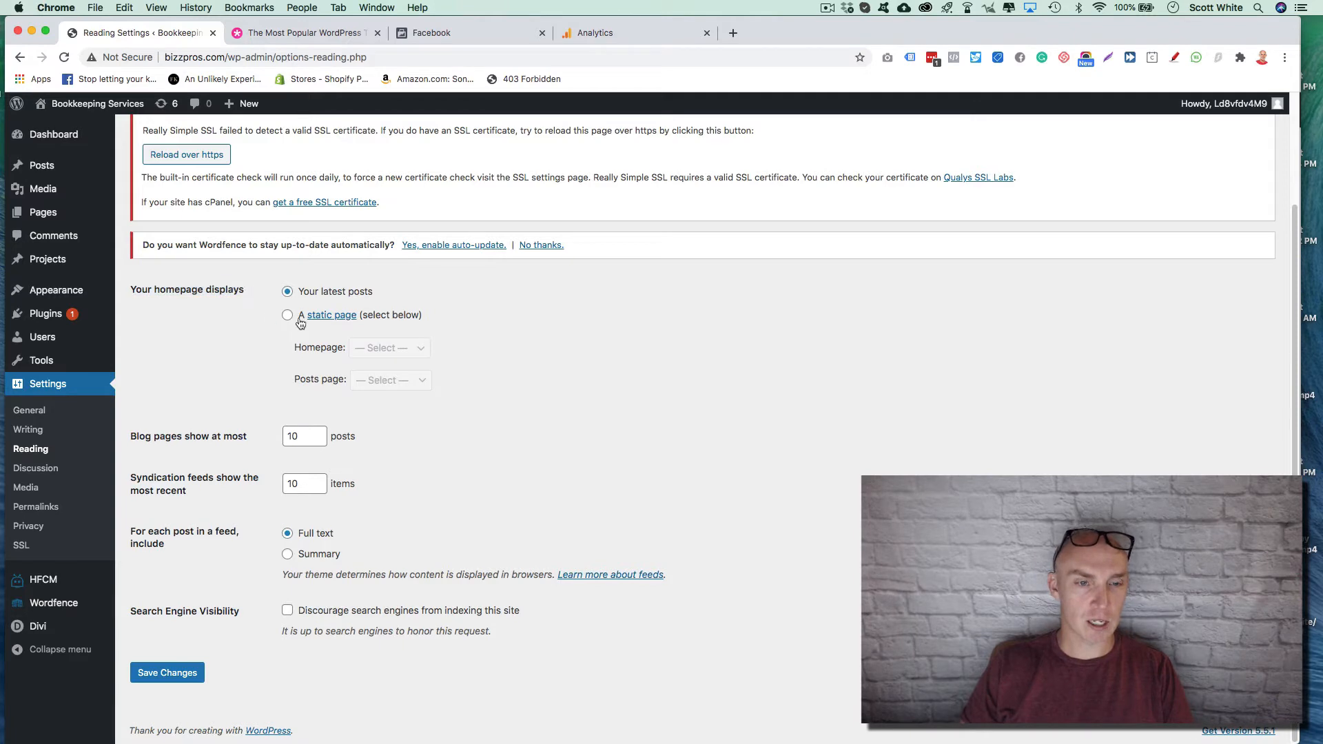
click(287, 316)
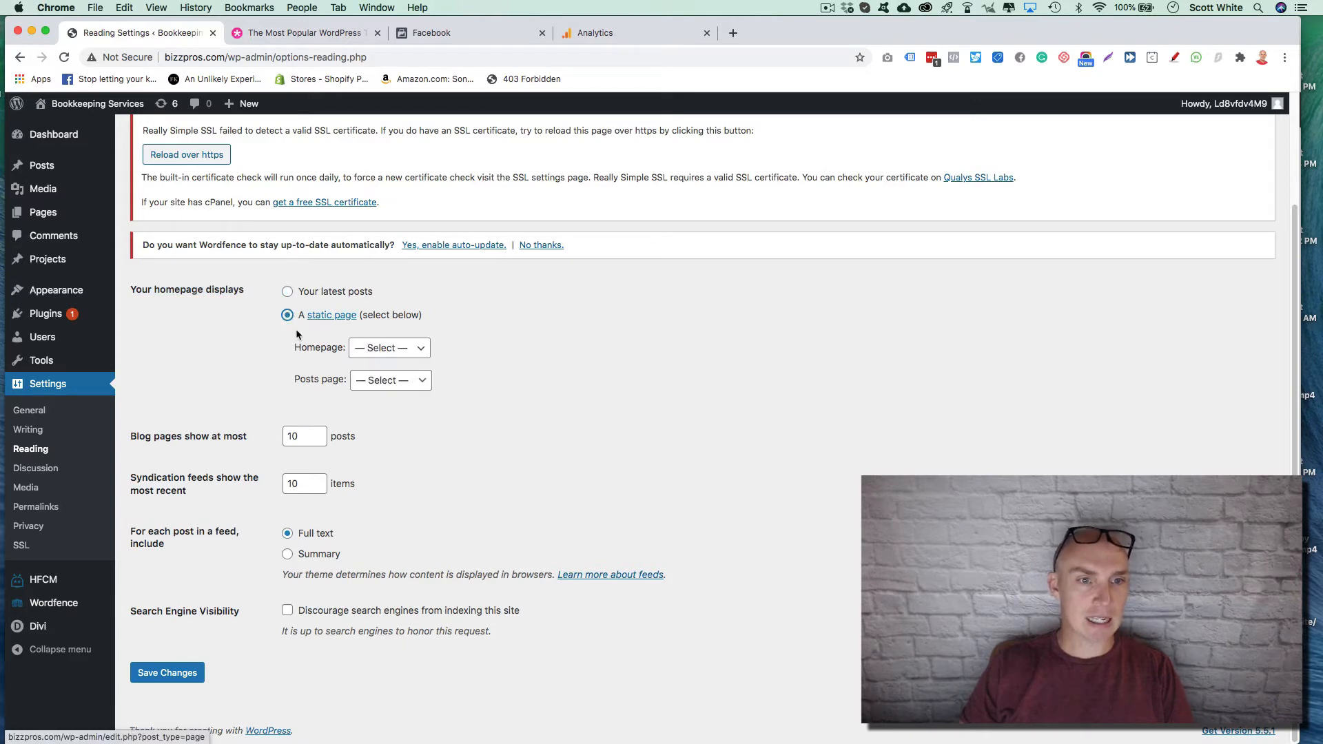
click(395, 349)
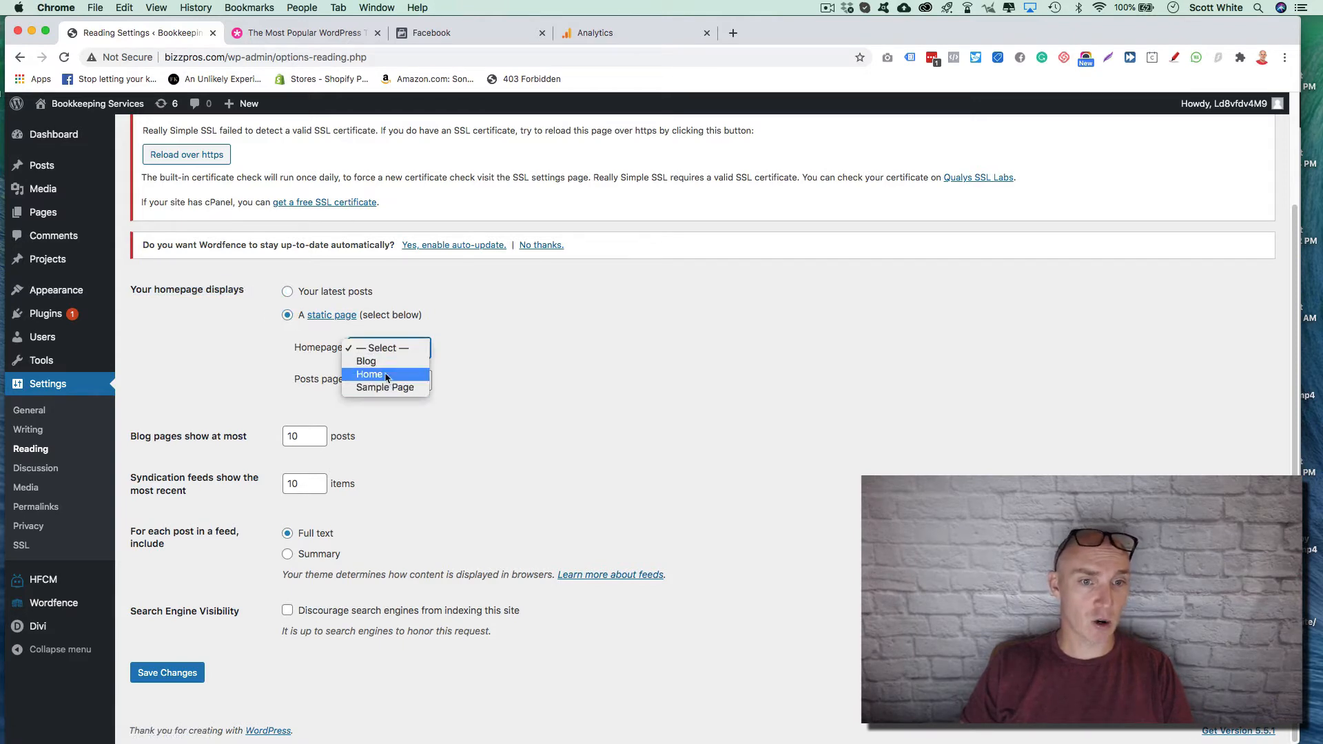
click(414, 373)
click(402, 381)
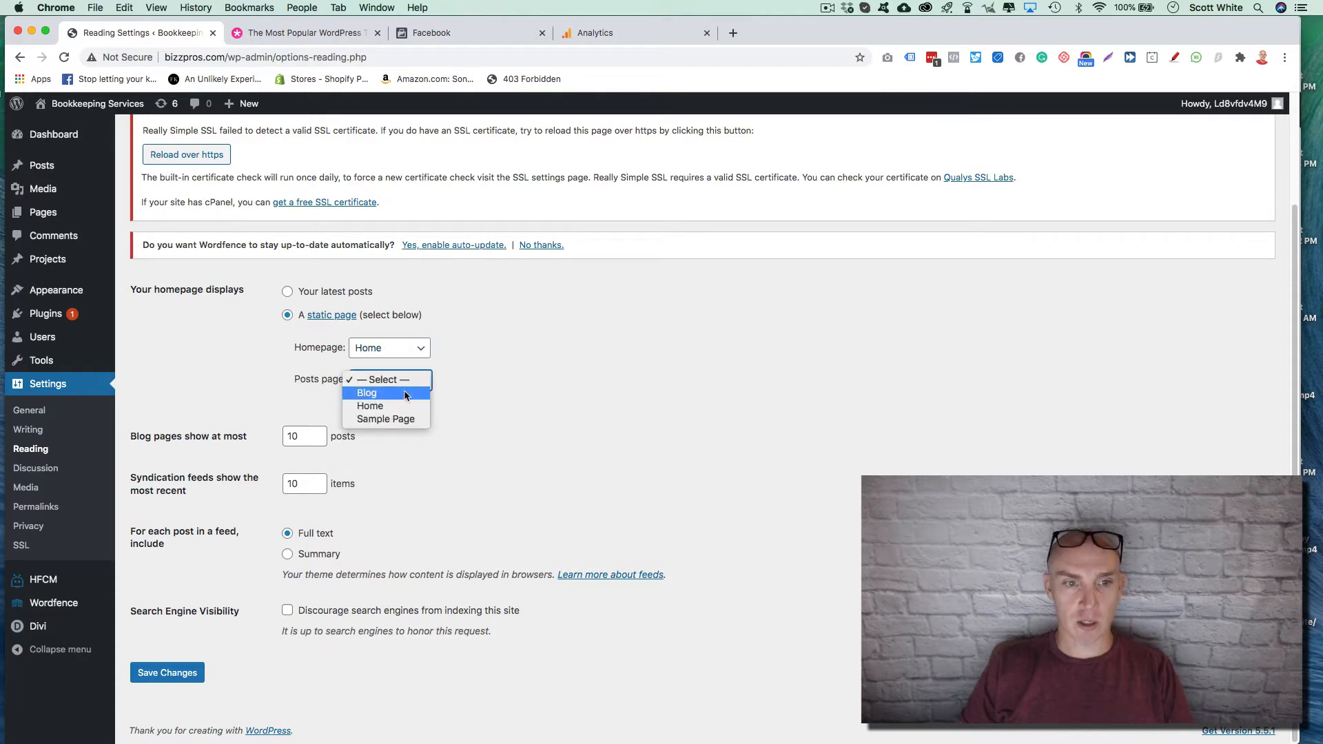
click(405, 394)
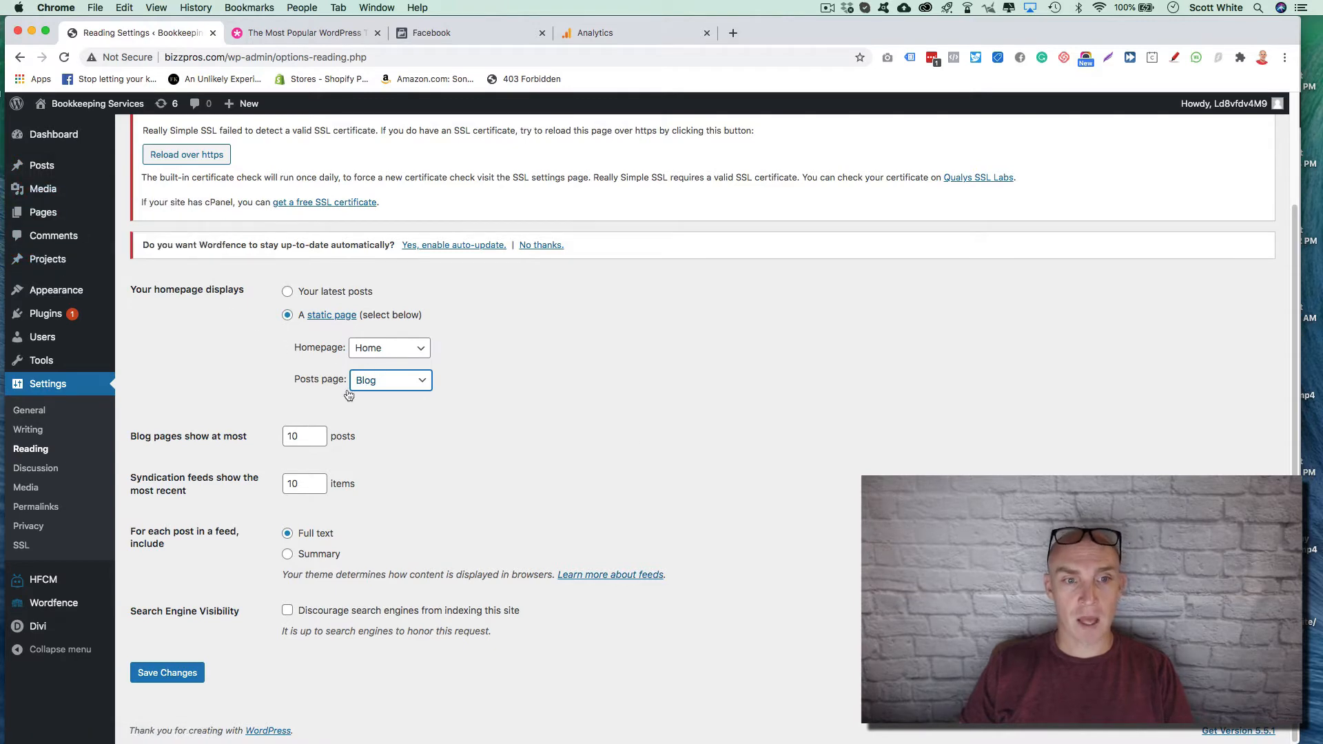
click(163, 673)
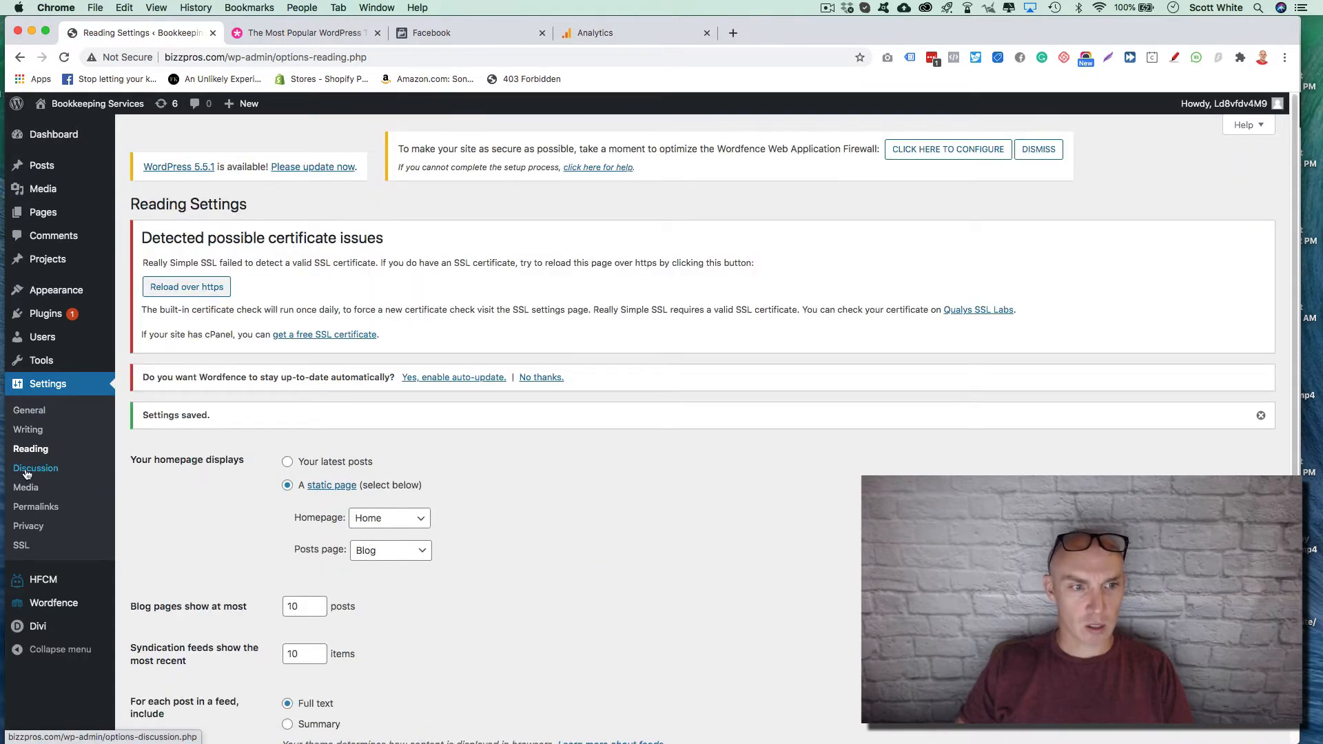
In the permalink settings, choose the "Post name" URL structure and save the changes
click(34, 515)
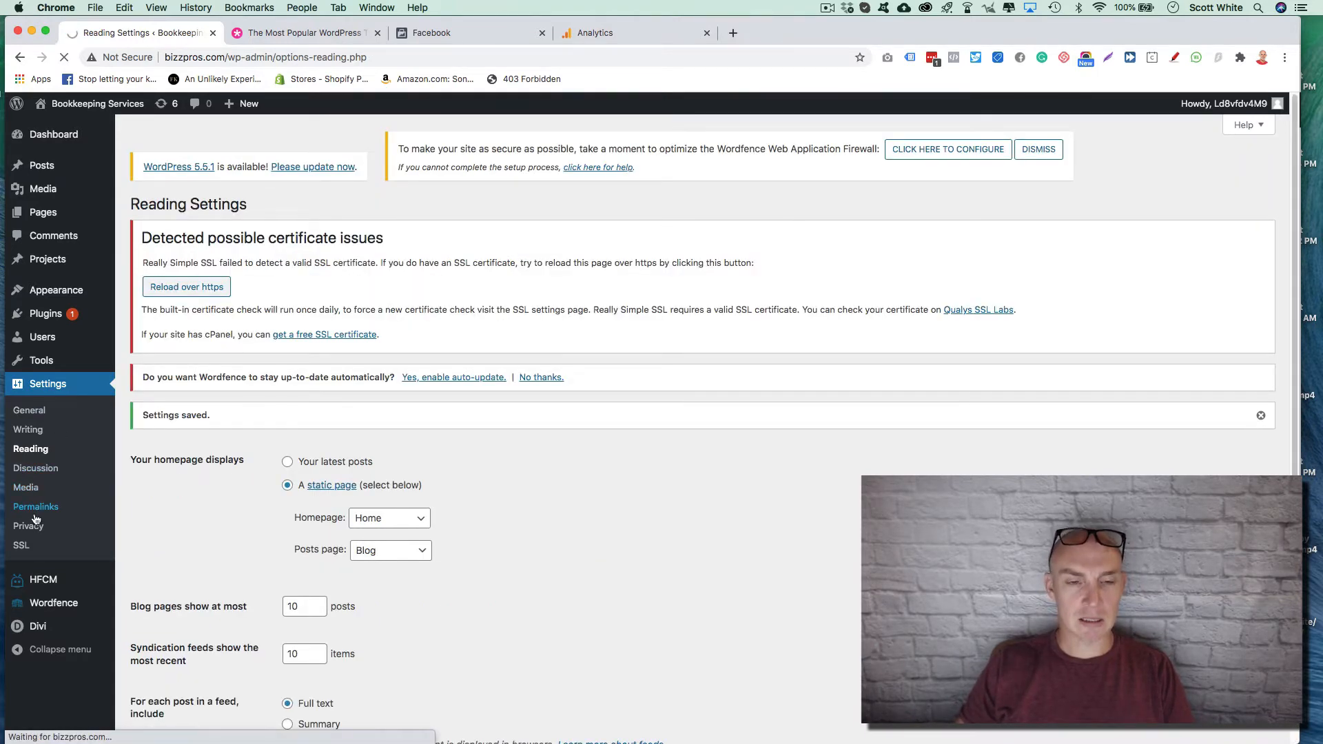
scroll(543, 445, down, 4)
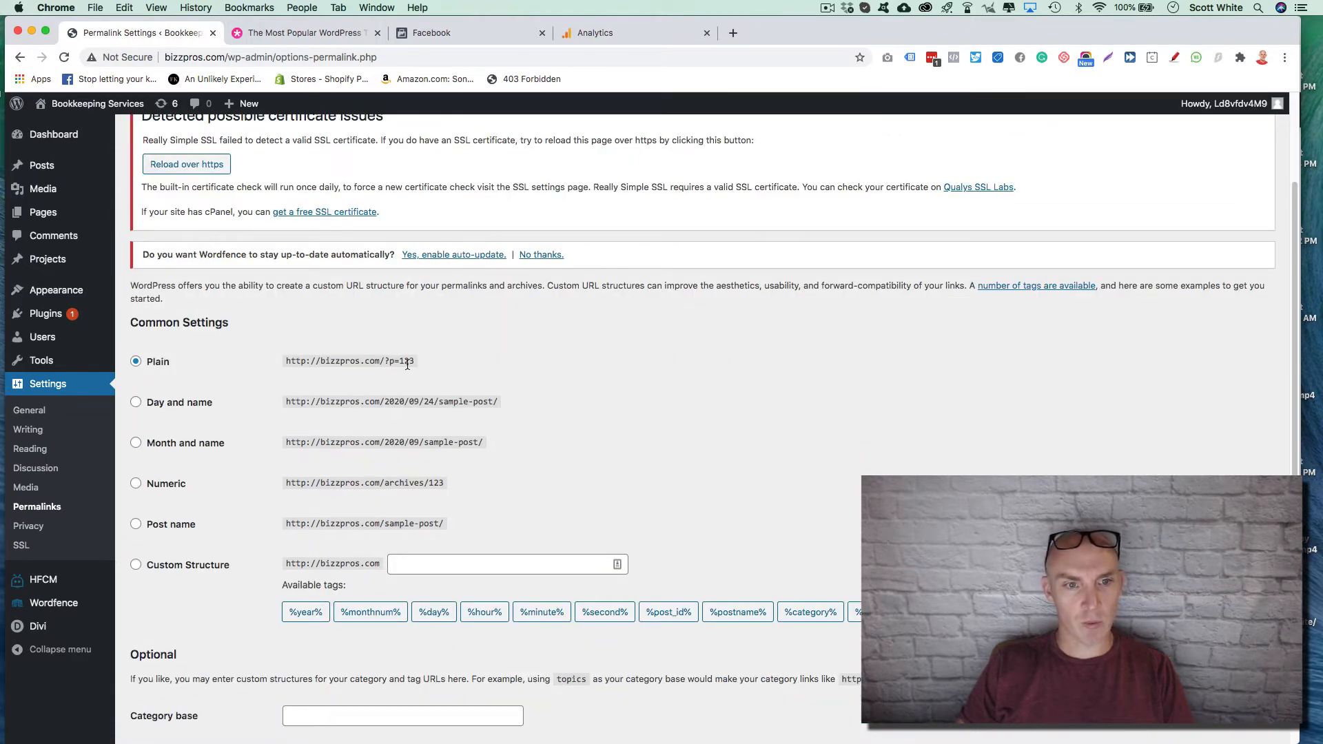
click(135, 525)
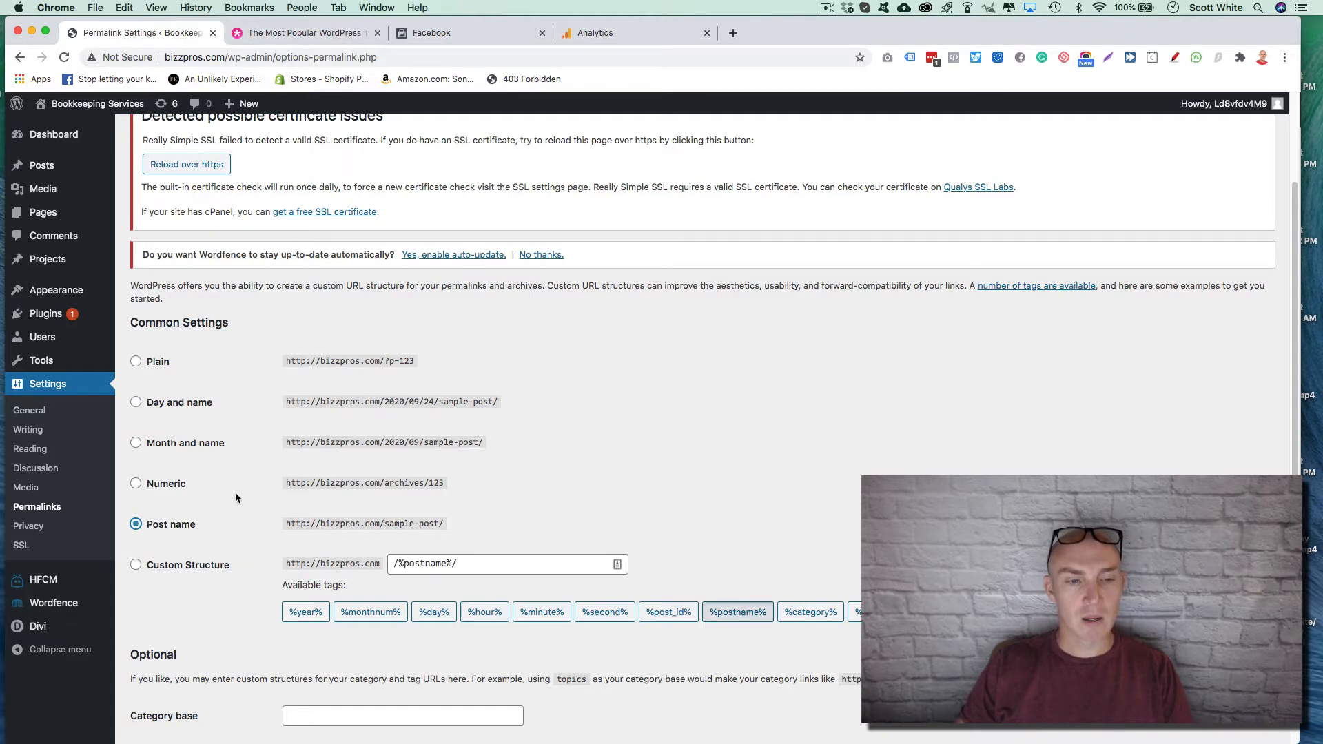
scroll(521, 465, down, 4)
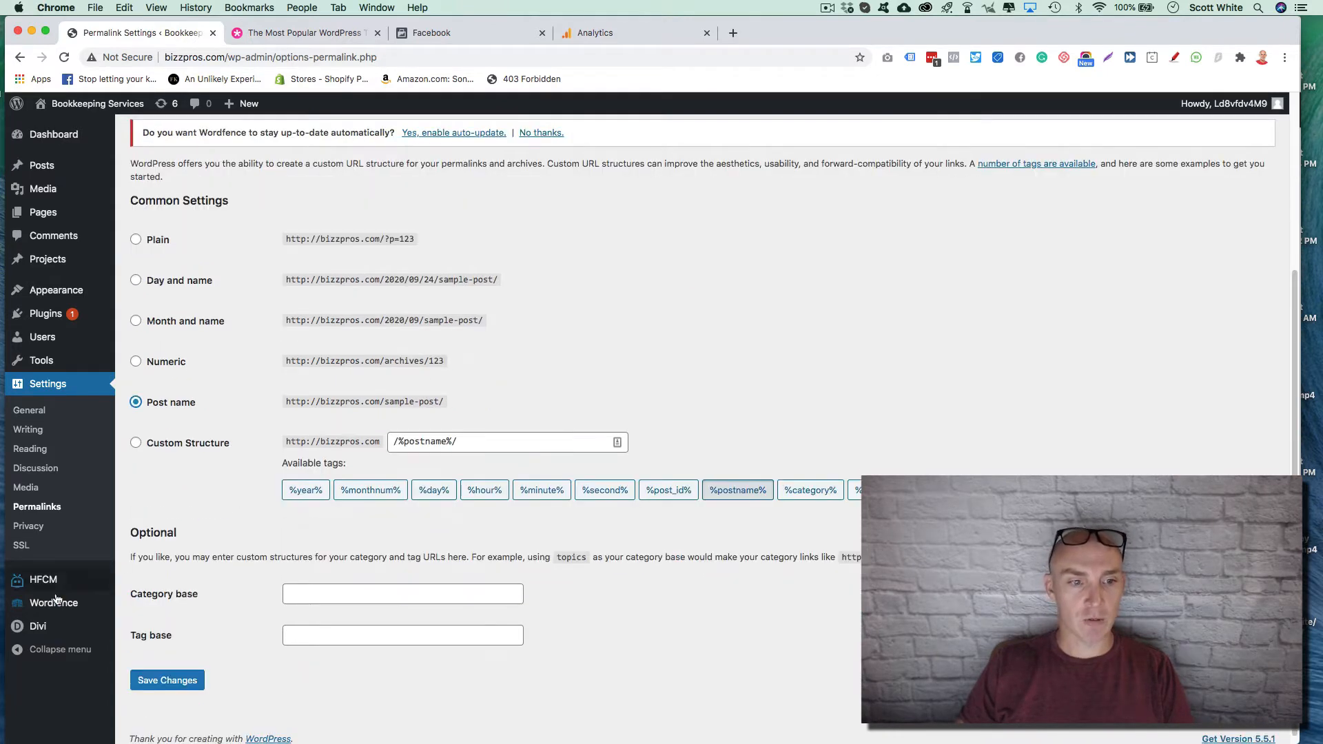
scroll(219, 424, down, 1)
click(166, 680)
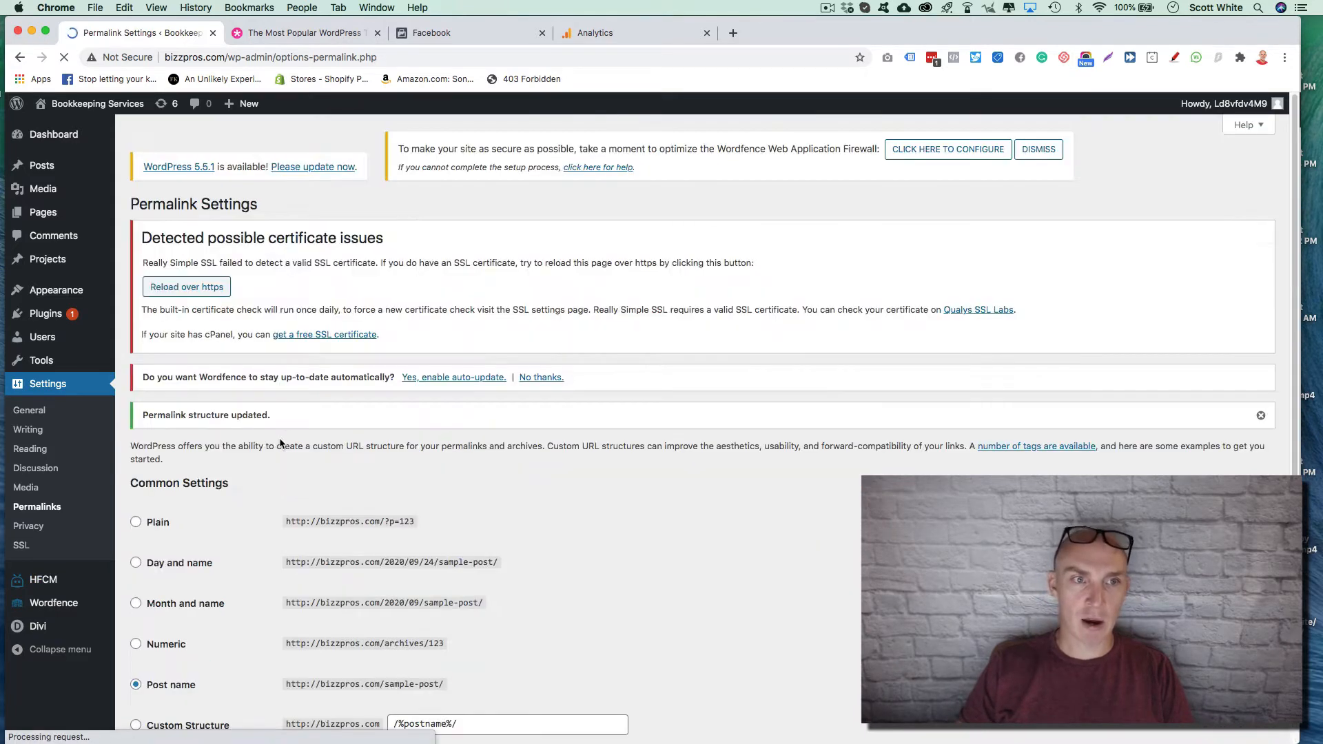
scroll(288, 460, down, 5)
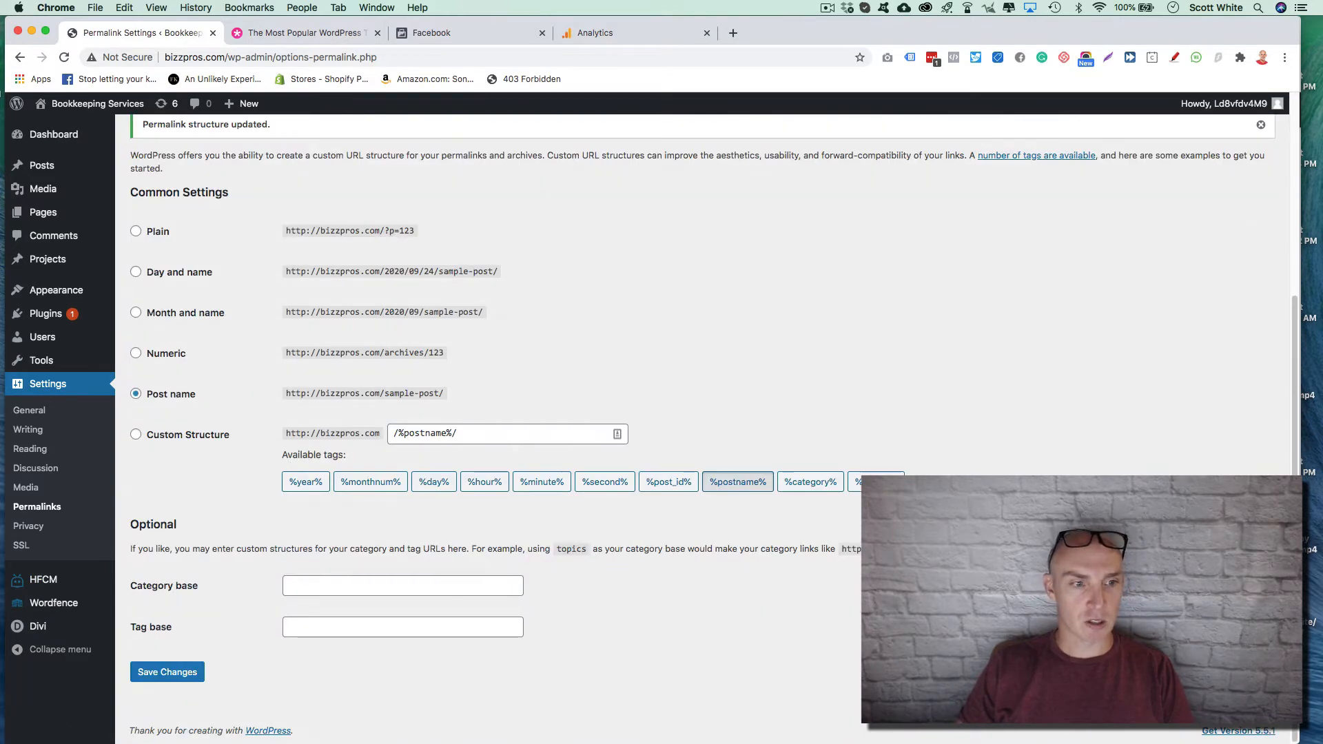
Start a new HFCM snippet named "Facebook PV" and place the cursor in its code field
click(29, 410)
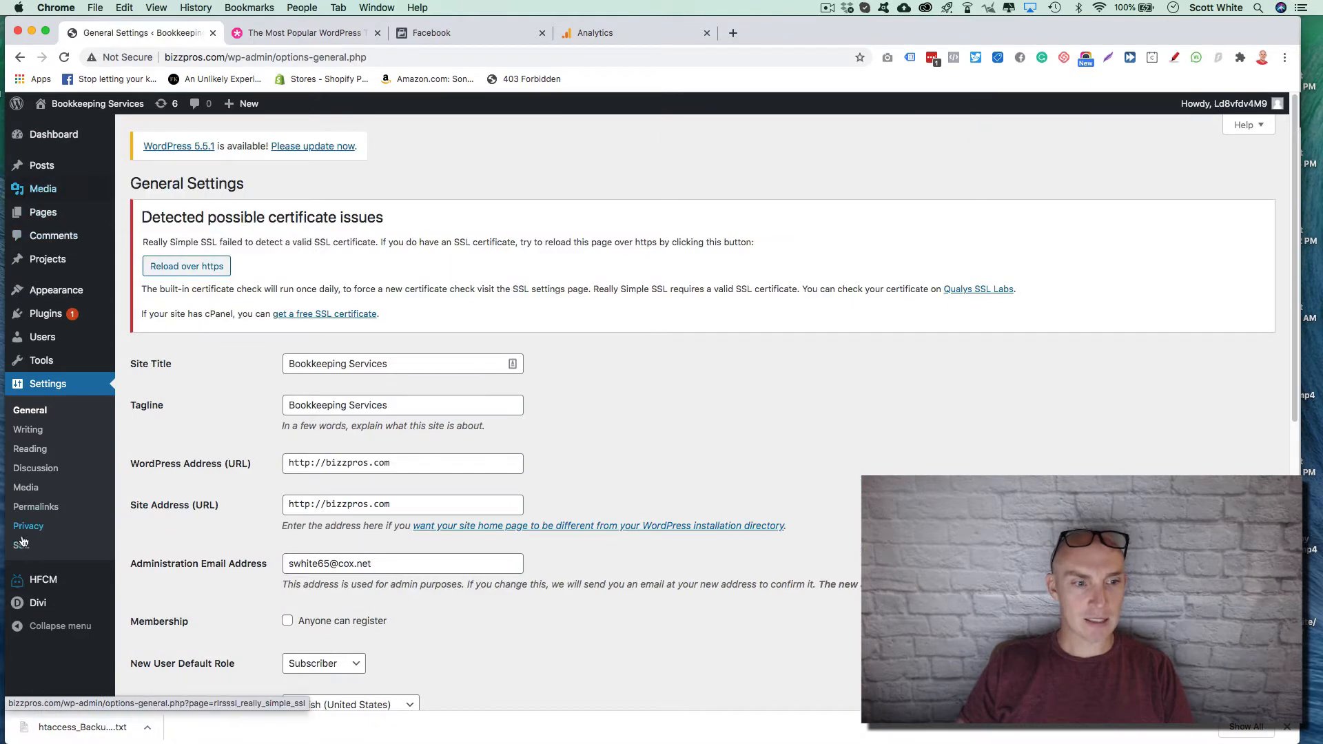
mouse_move(41, 580)
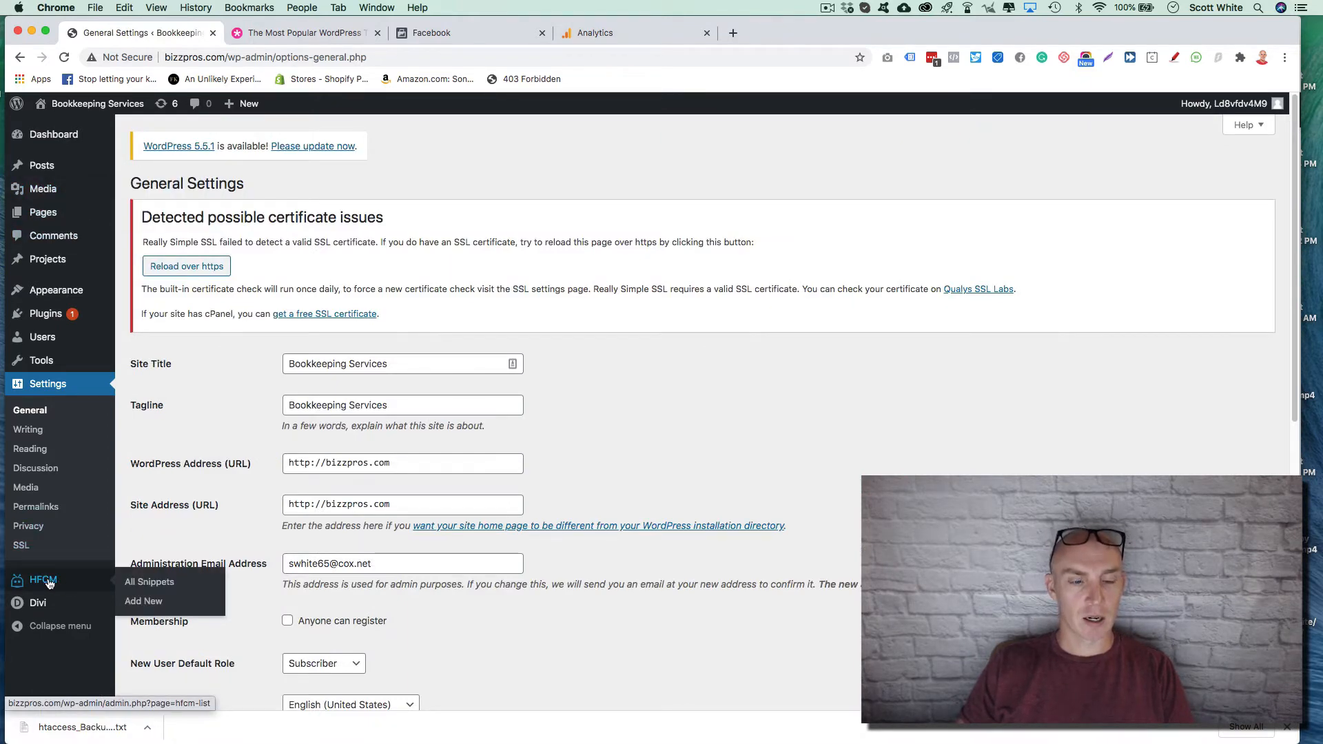
click(149, 583)
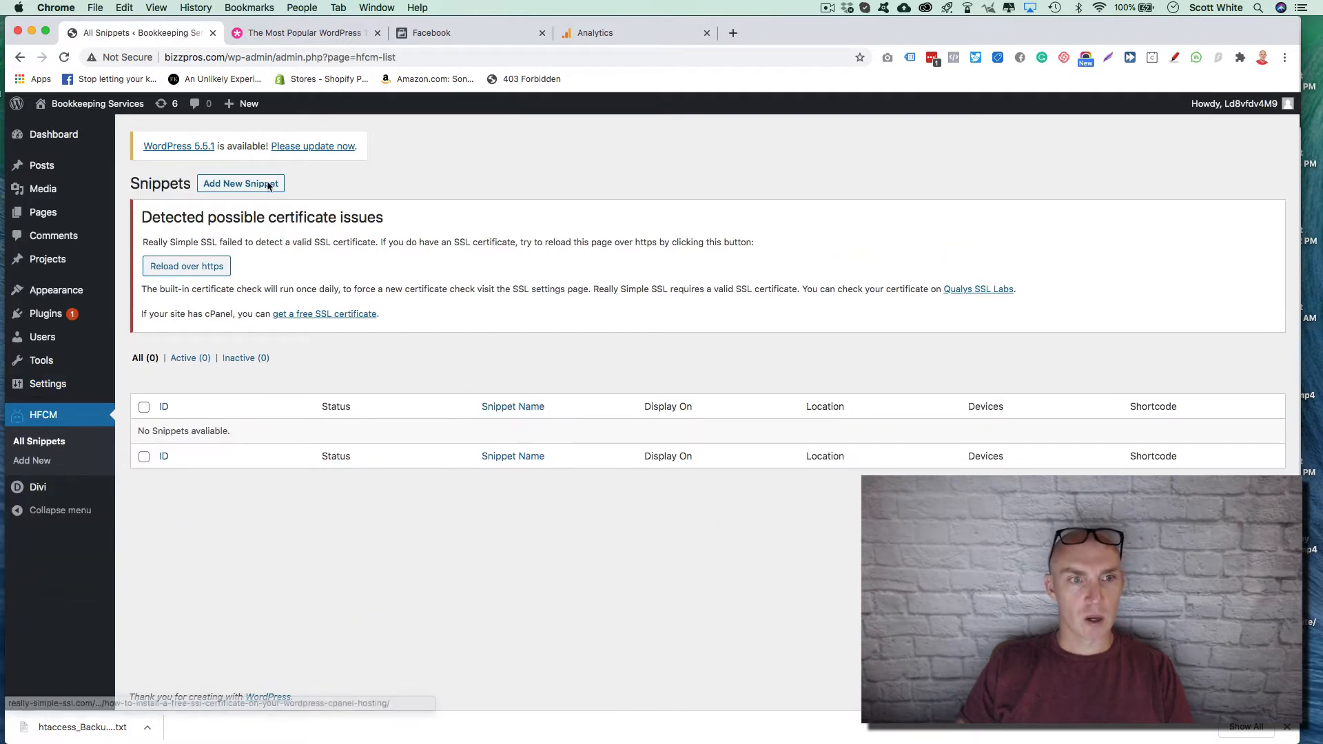
click(230, 185)
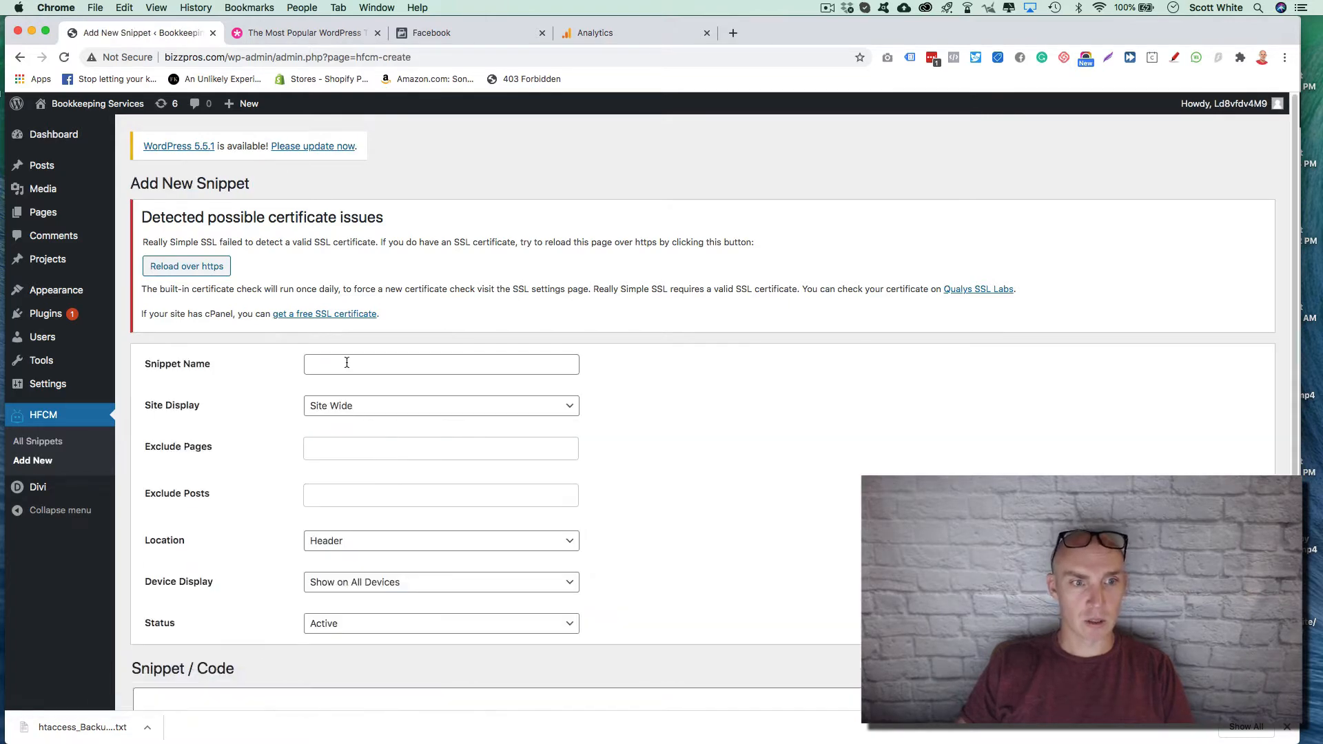
click(346, 363)
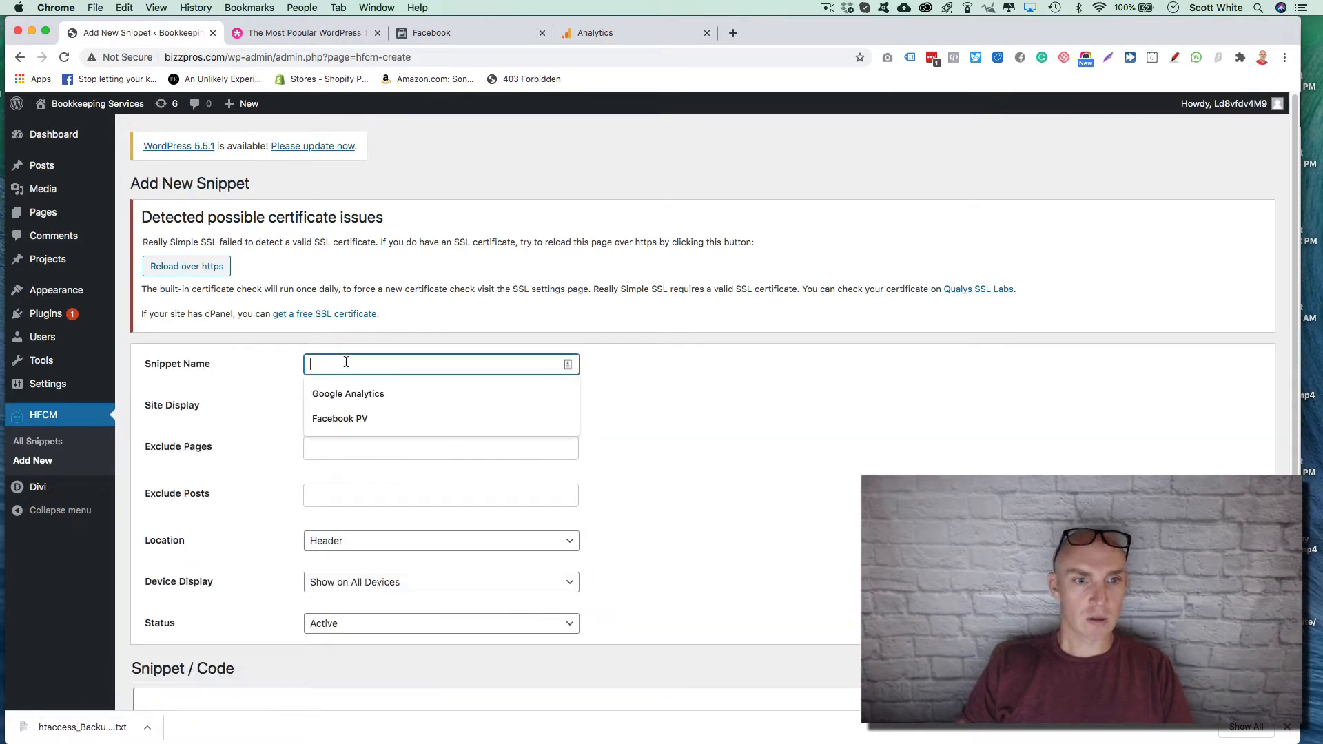
click(370, 422)
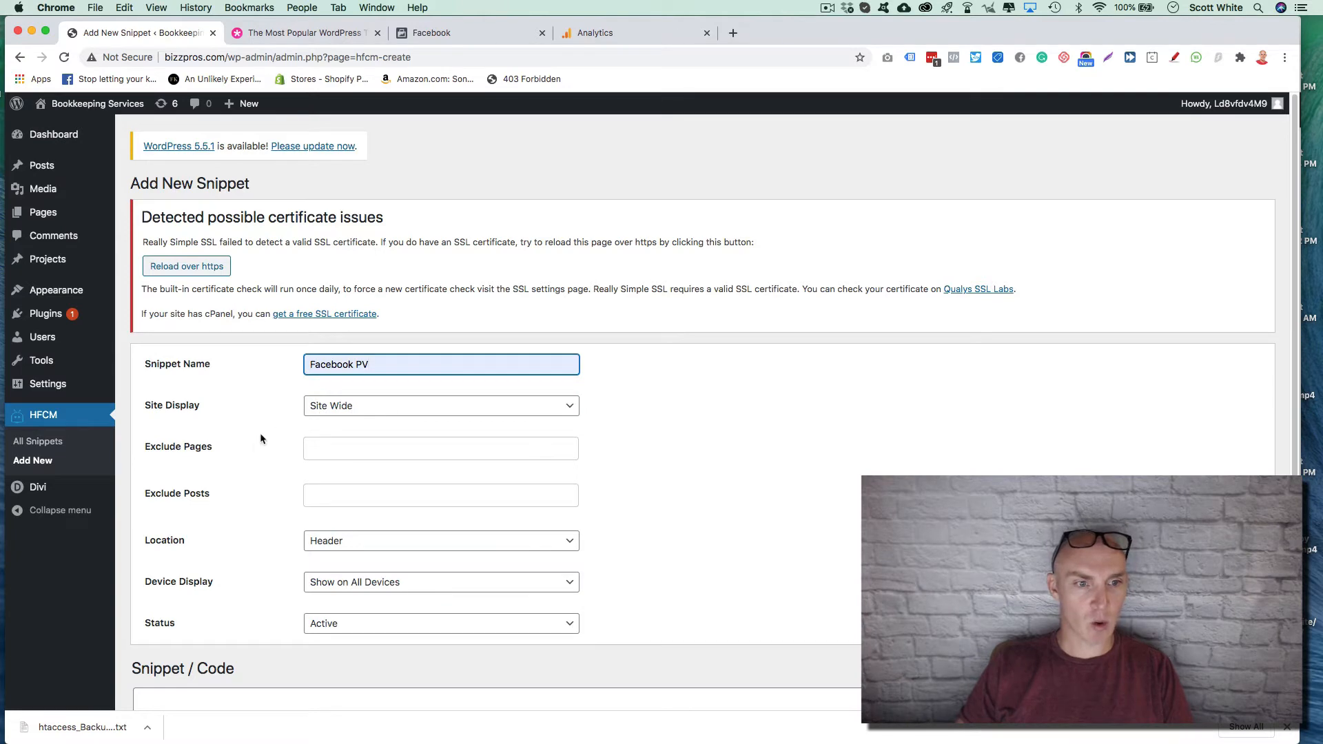
scroll(261, 439, down, 3)
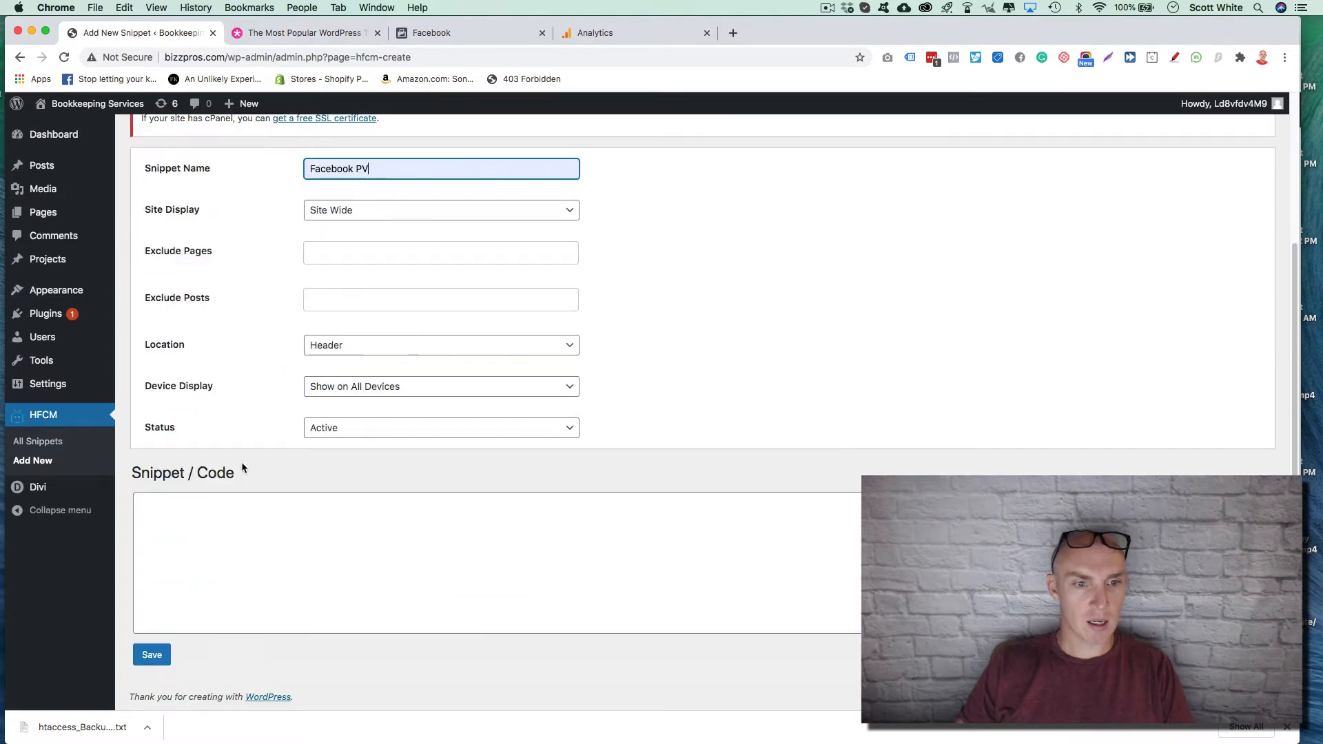
click(165, 513)
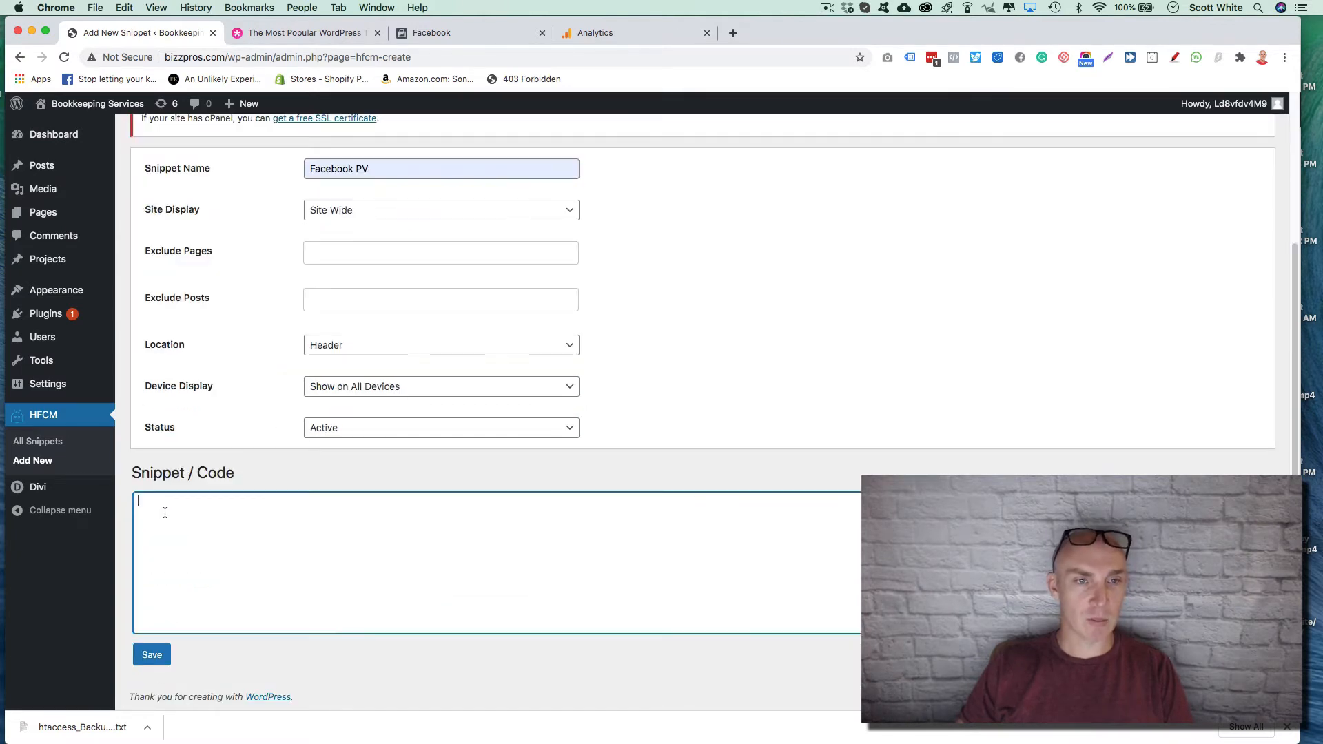
Switch to Facebook Events Manager and copy the Bizz Pros pixel's base code using the manual installation method
click(443, 36)
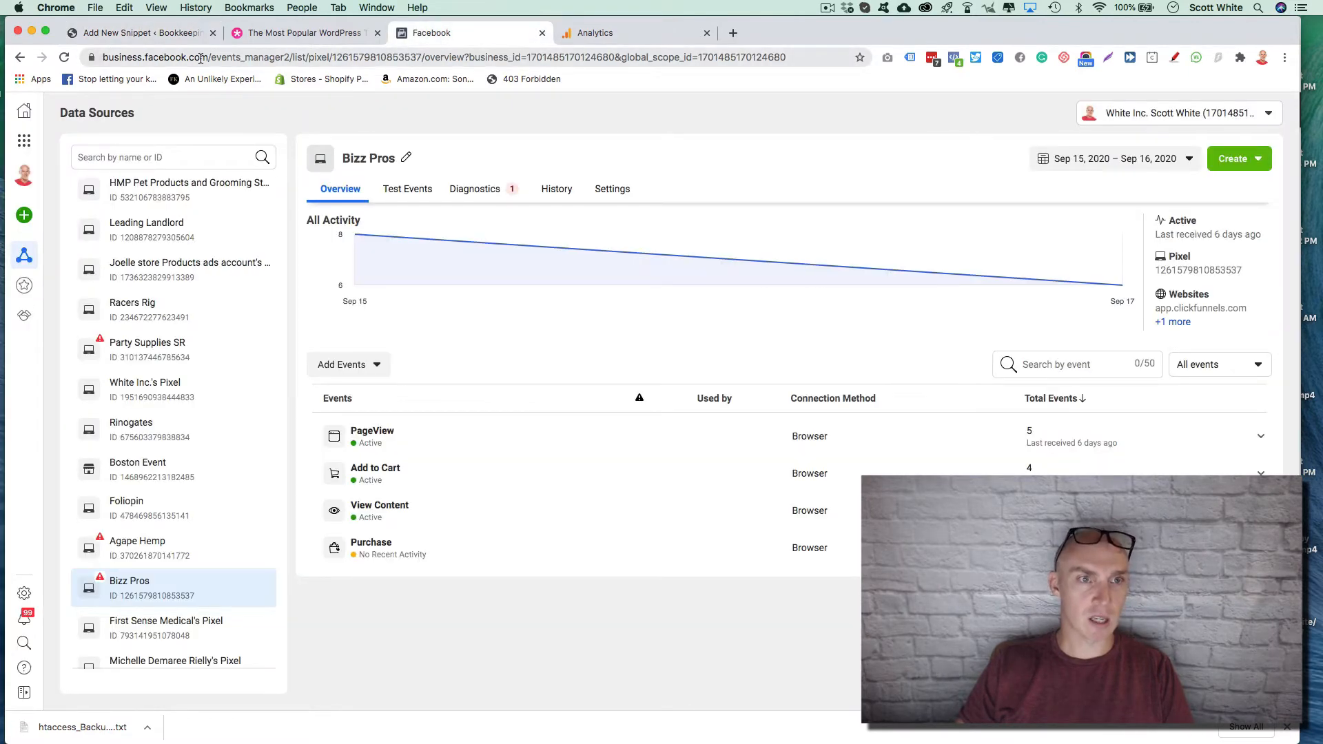
click(24, 140)
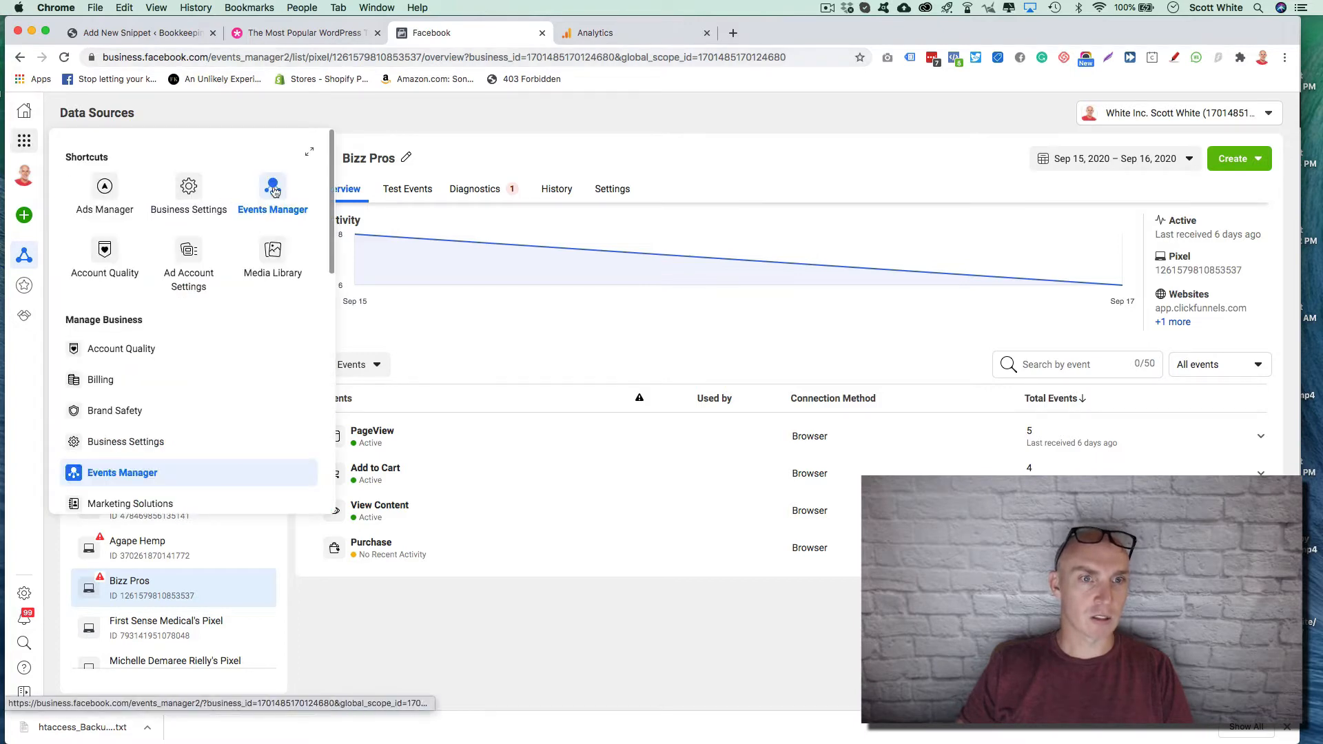
click(390, 114)
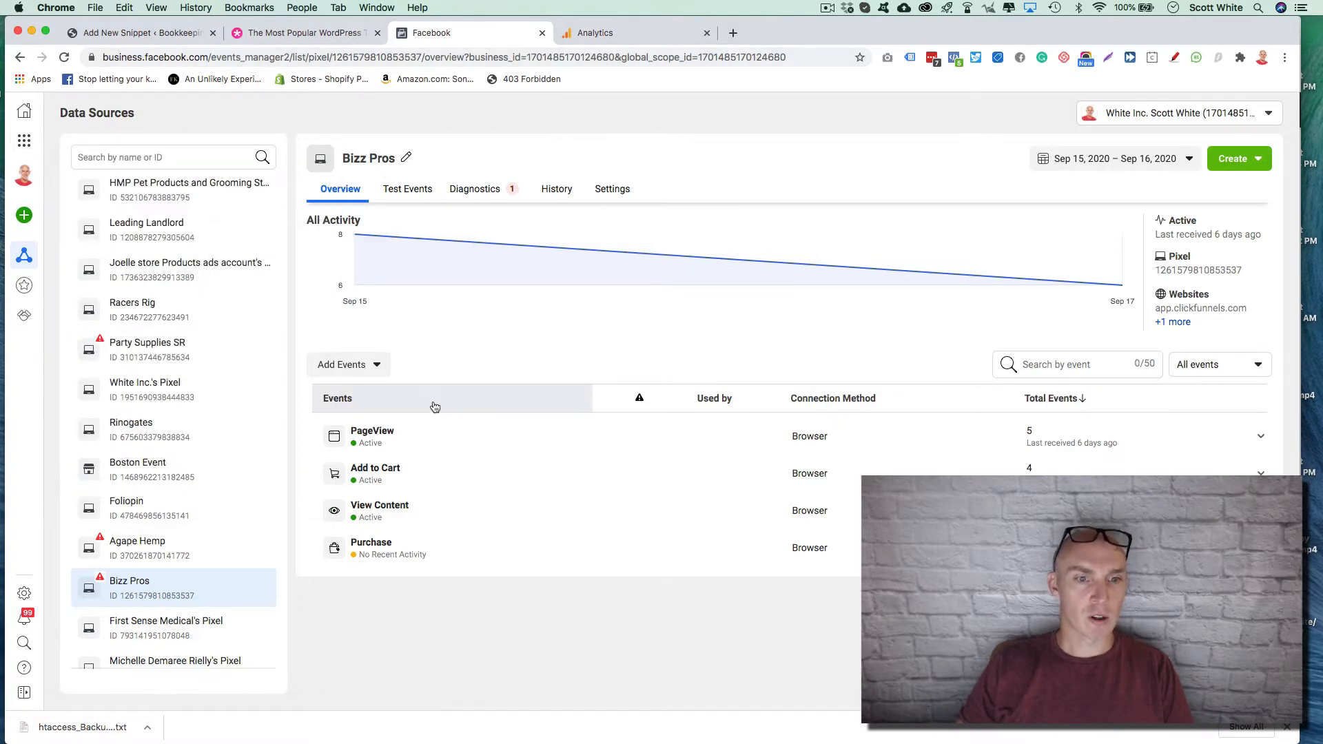
click(345, 372)
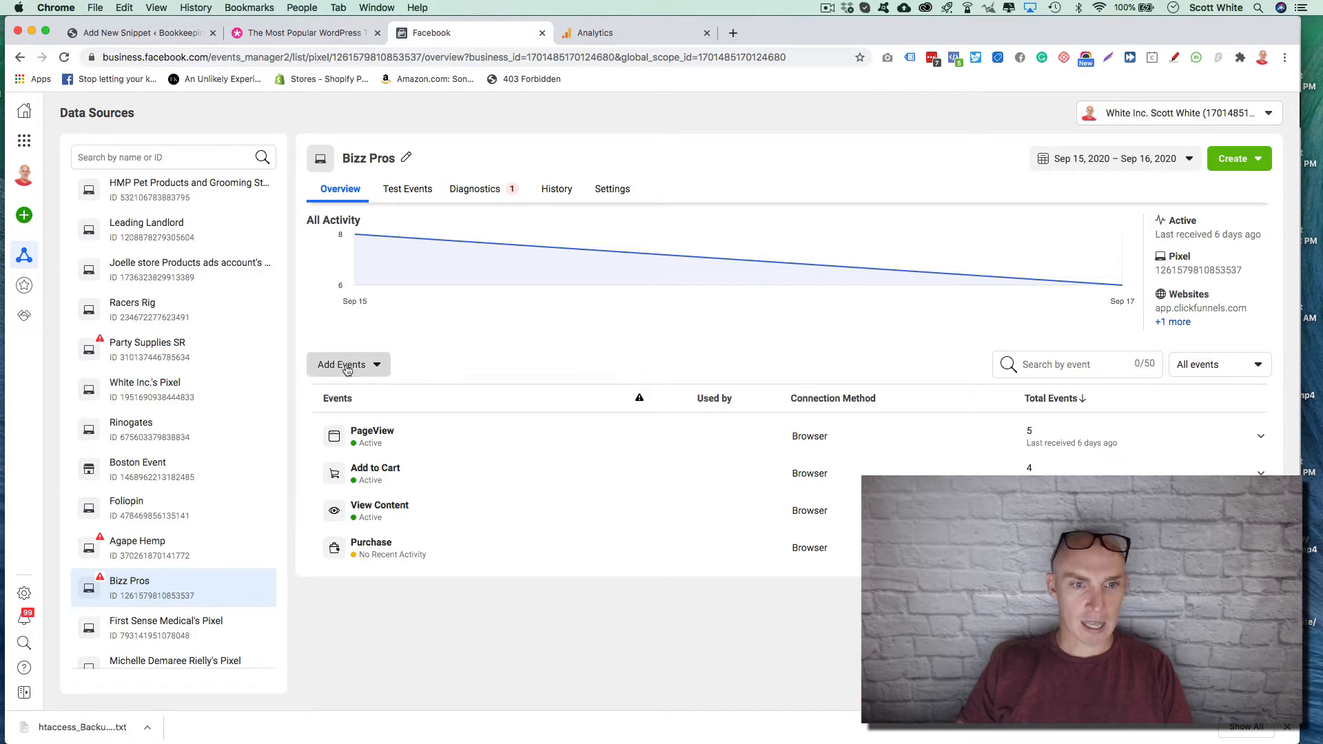
click(371, 508)
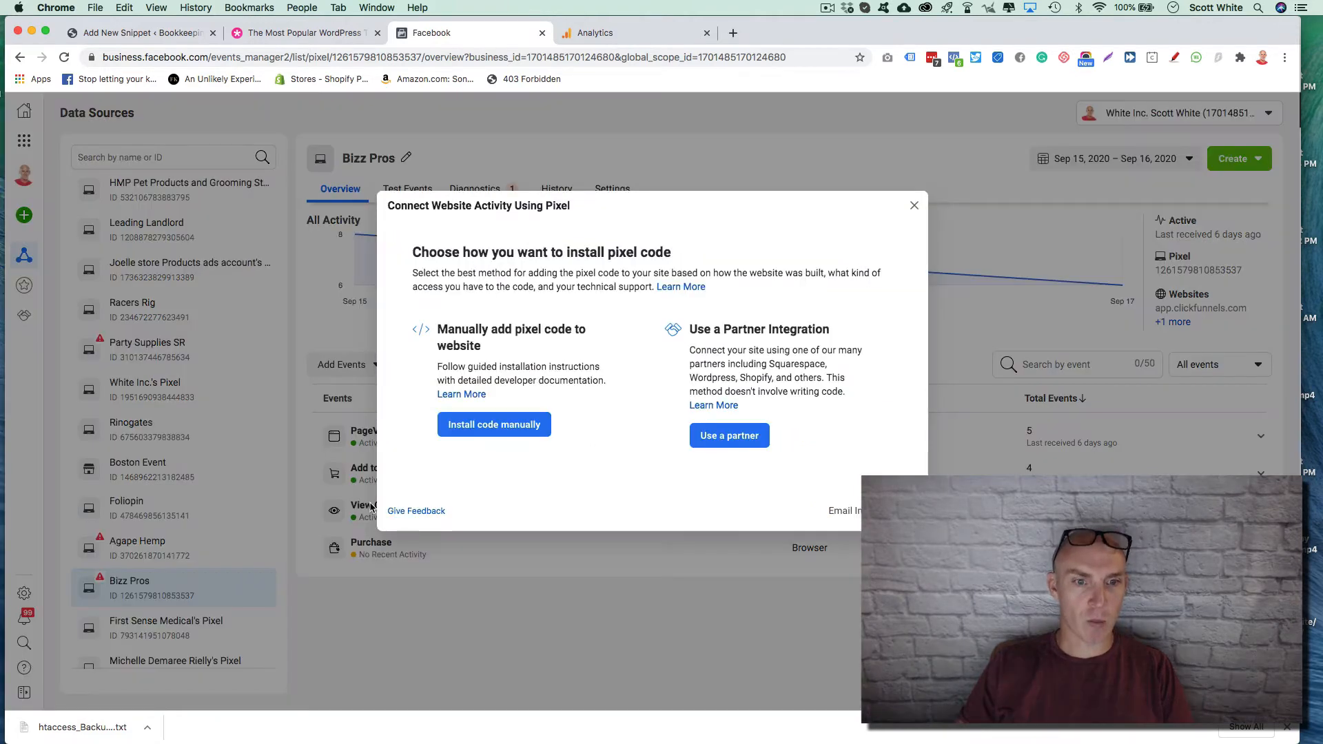
click(488, 429)
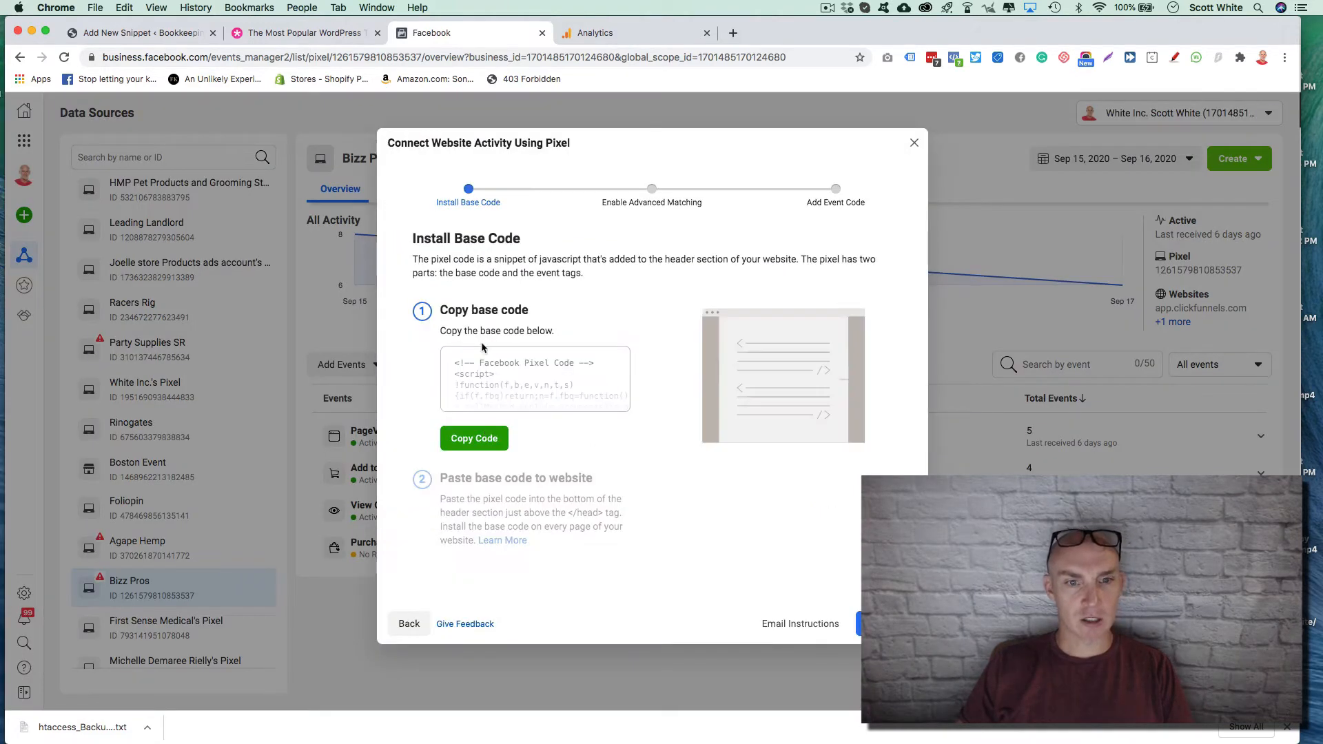
click(473, 440)
Back in WordPress, paste the pixel code into the Facebook PV snippet, save it, and open the list of all snippets
click(148, 33)
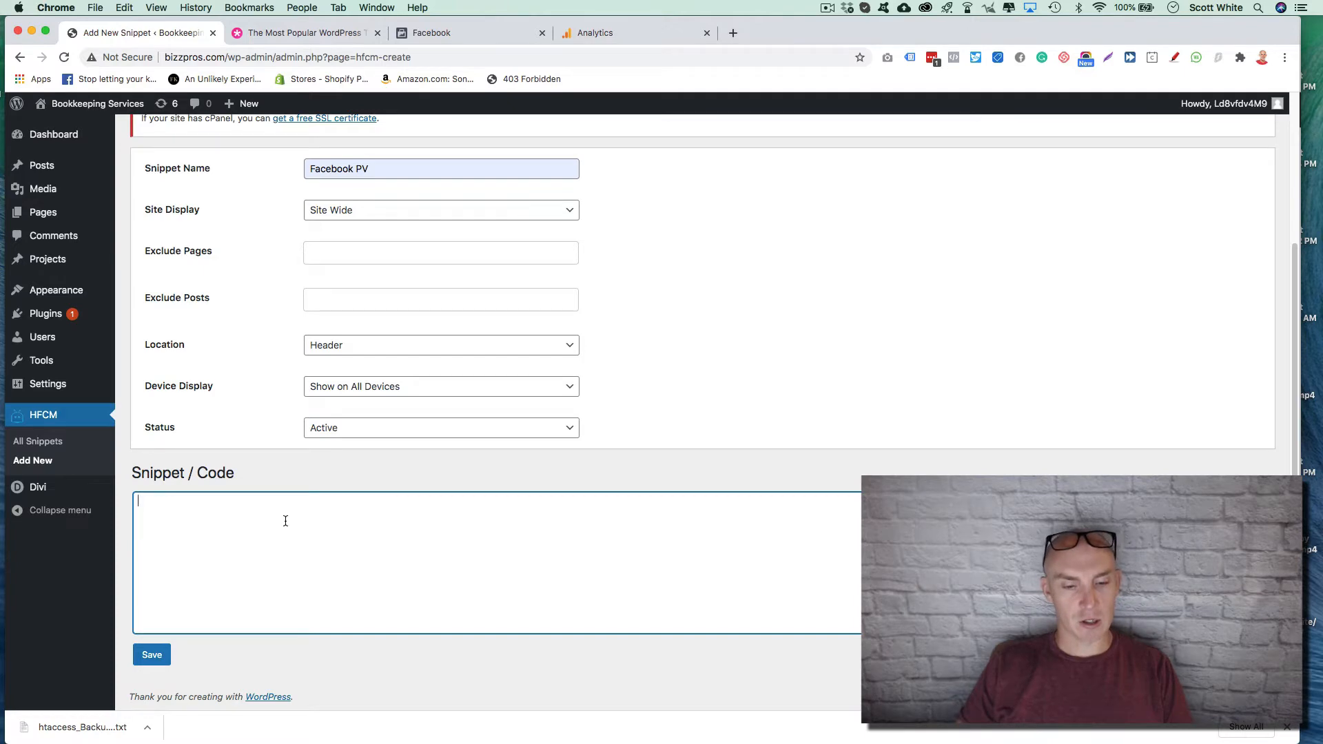
key(super+v)
scroll(242, 522, up, 5)
scroll(242, 522, down, 5)
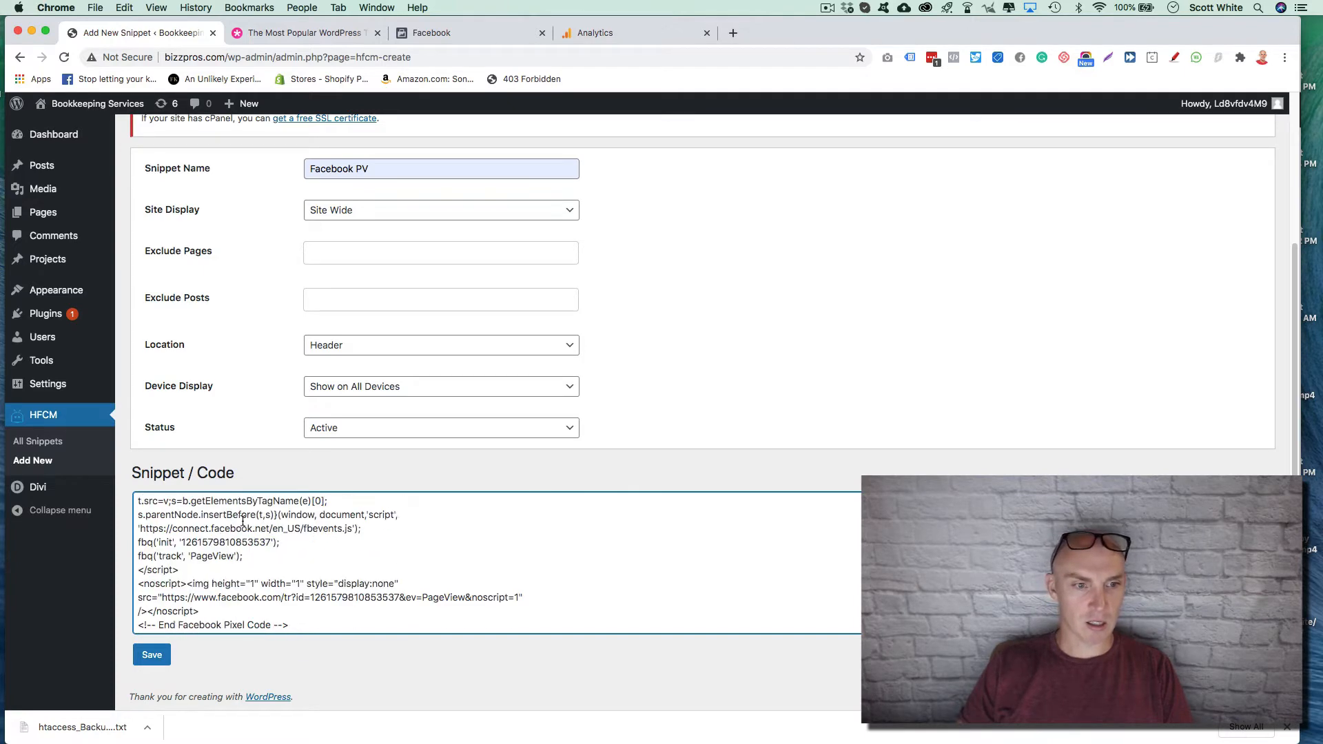
click(145, 658)
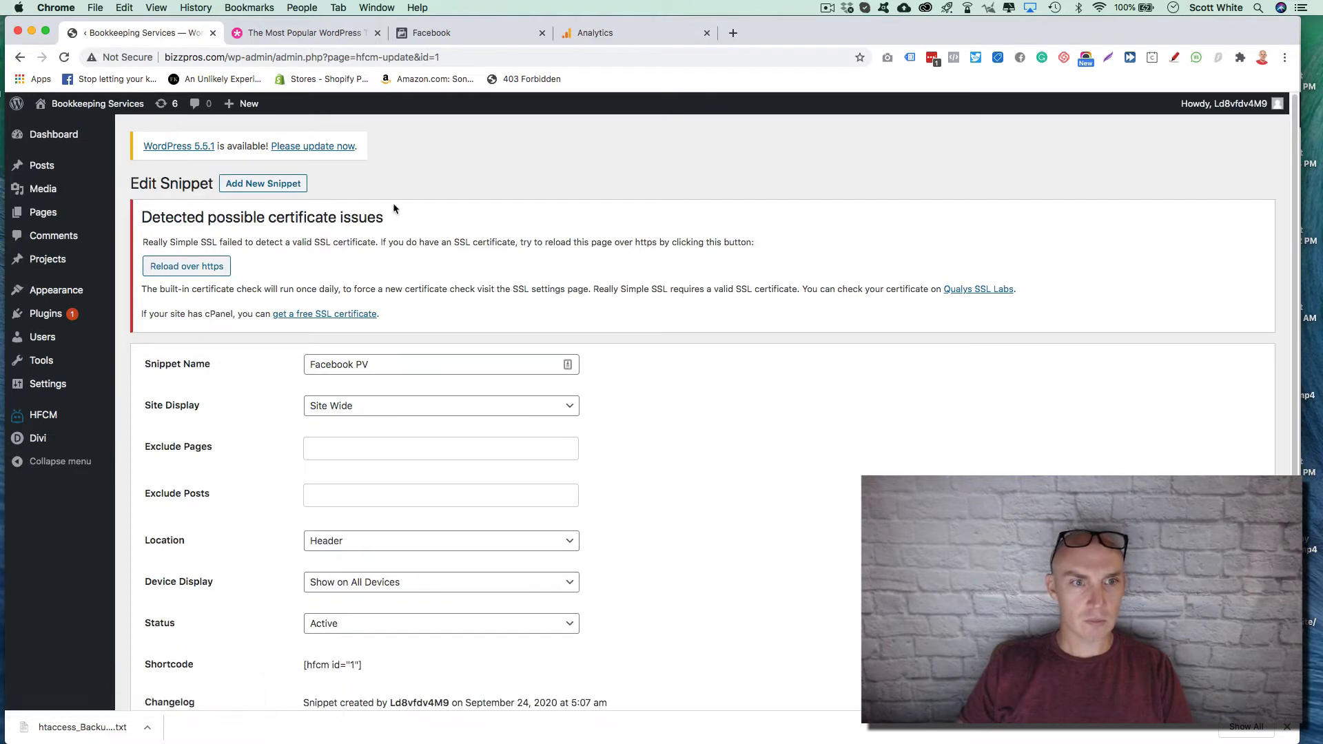
mouse_move(83, 416)
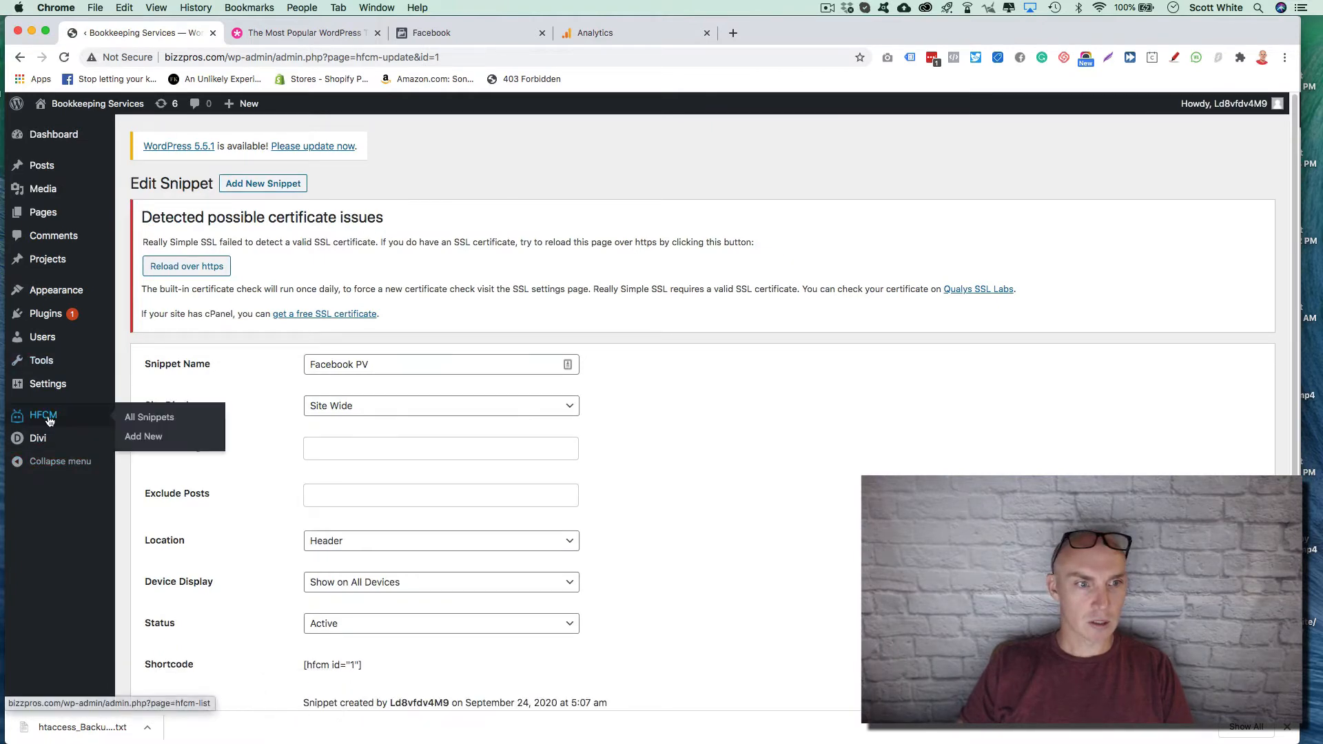
click(151, 422)
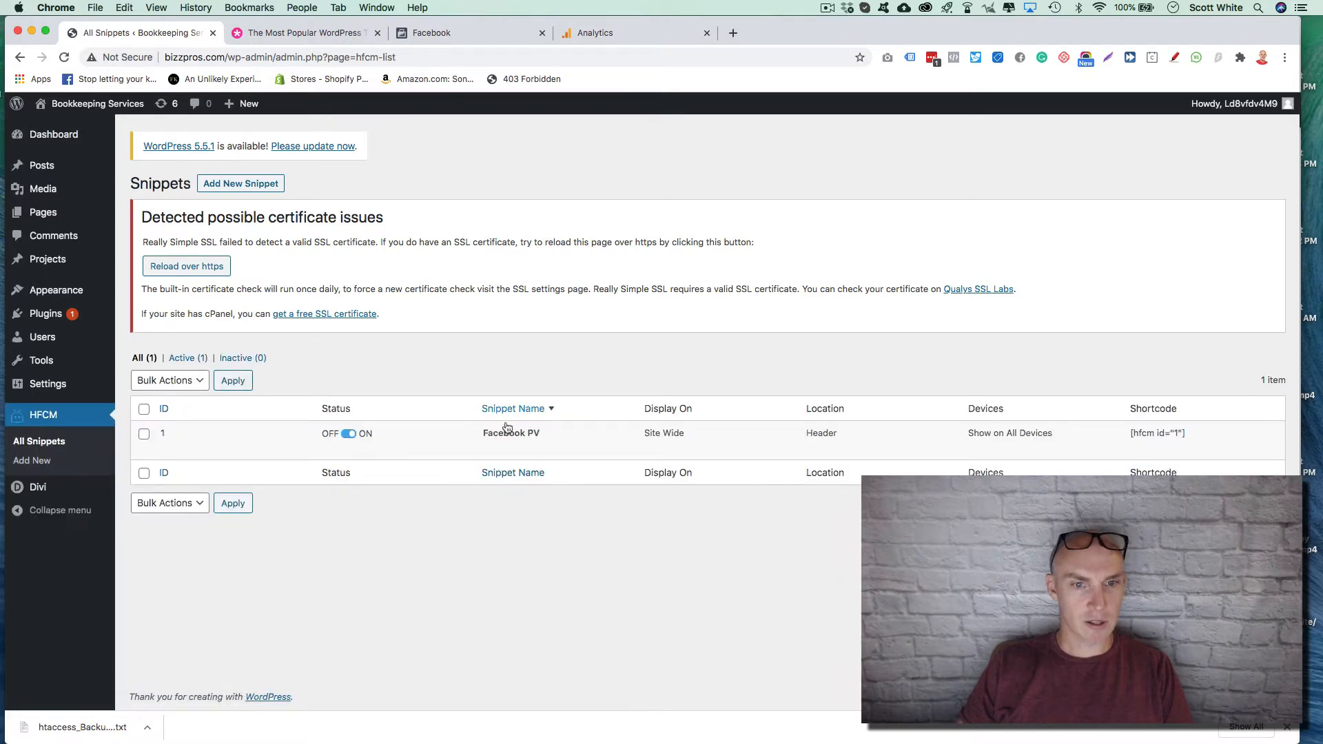
mouse_move(44, 481)
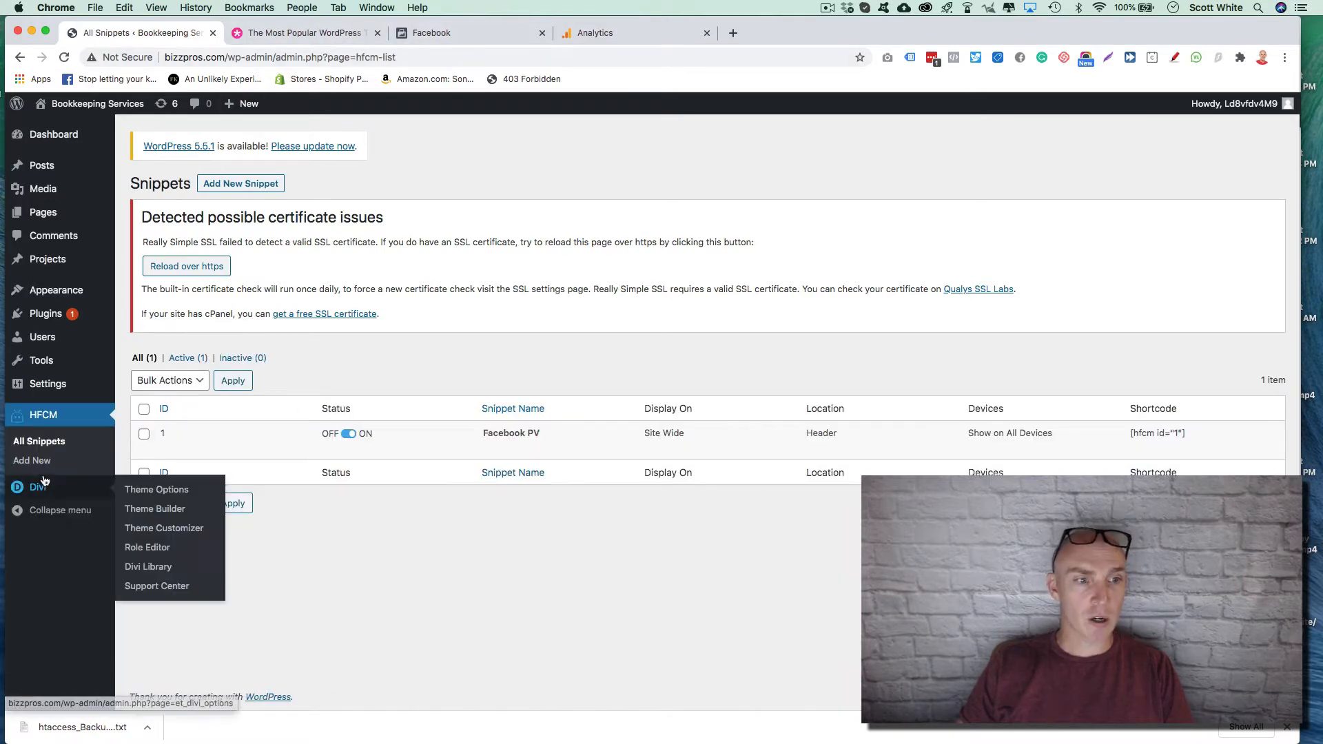
Switch to Google Analytics, open the administration page, search the accounts for "white" and open the White Inc website data
click(602, 36)
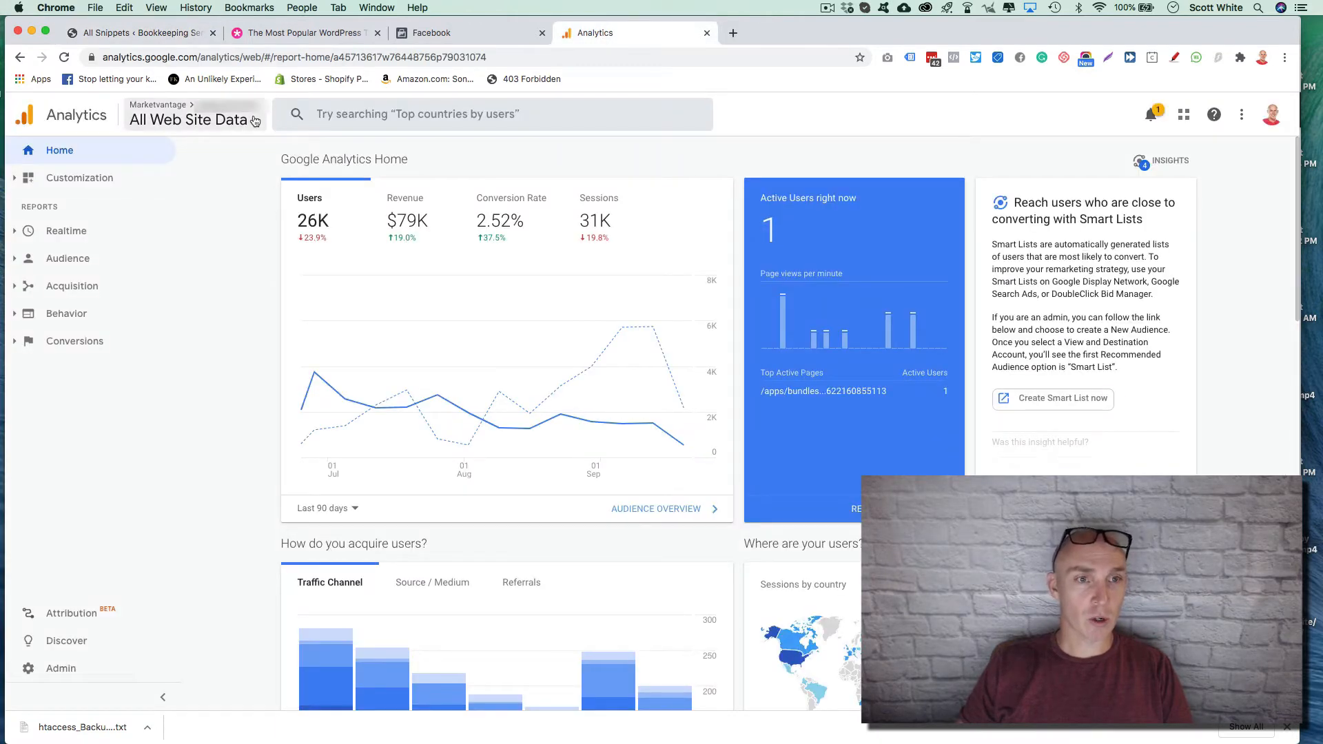
click(61, 668)
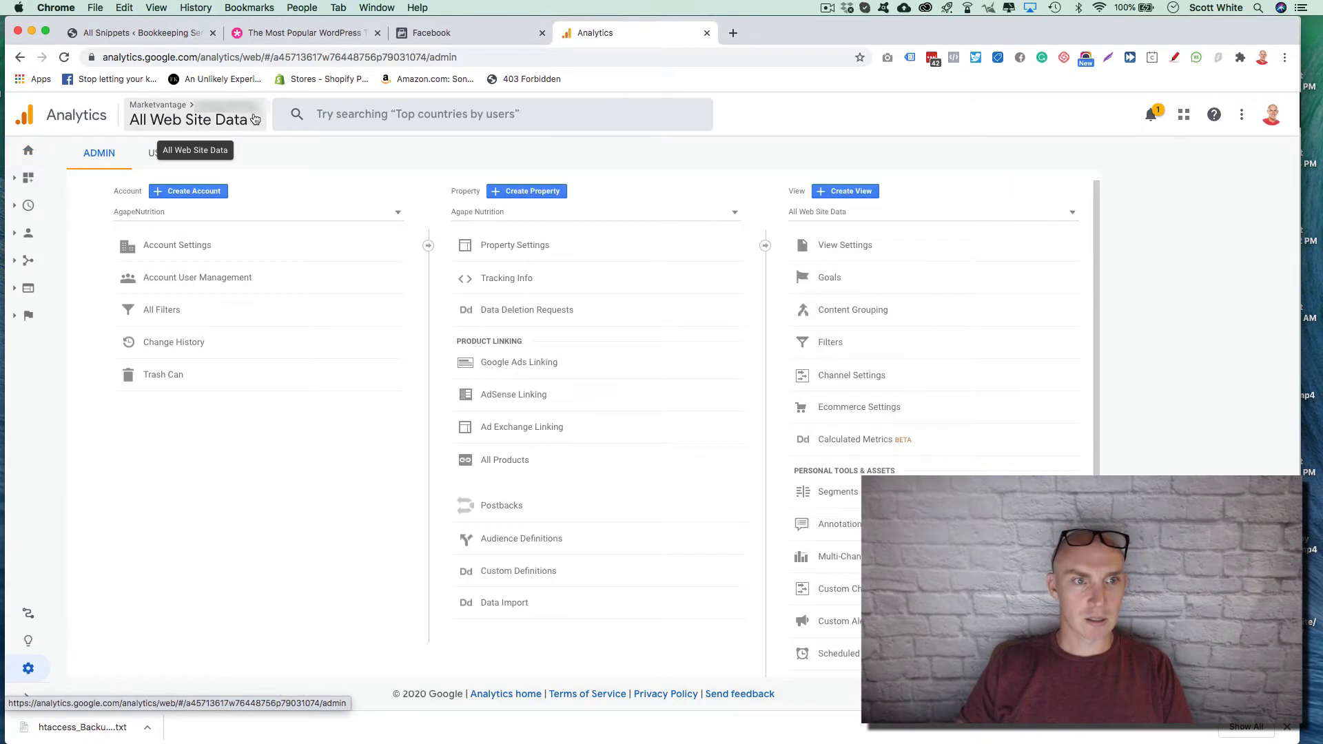
click(255, 122)
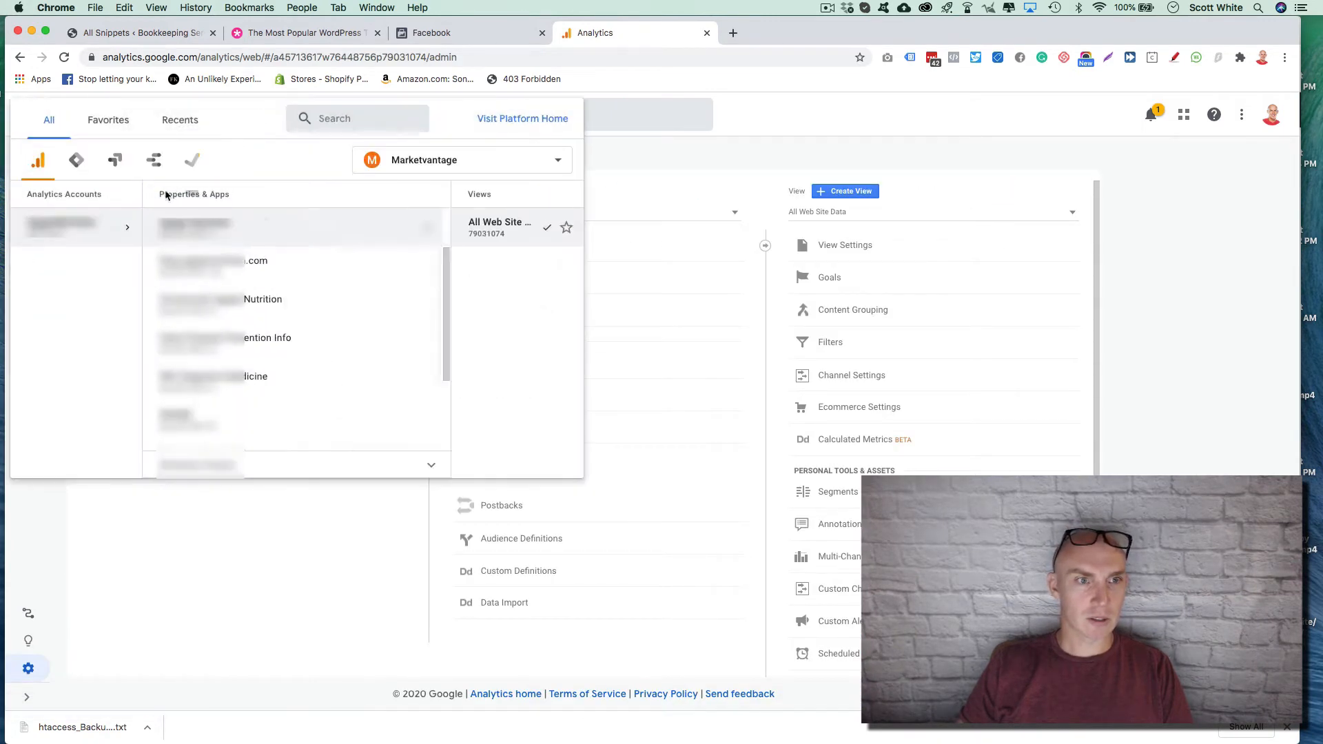
click(384, 119)
text(w)
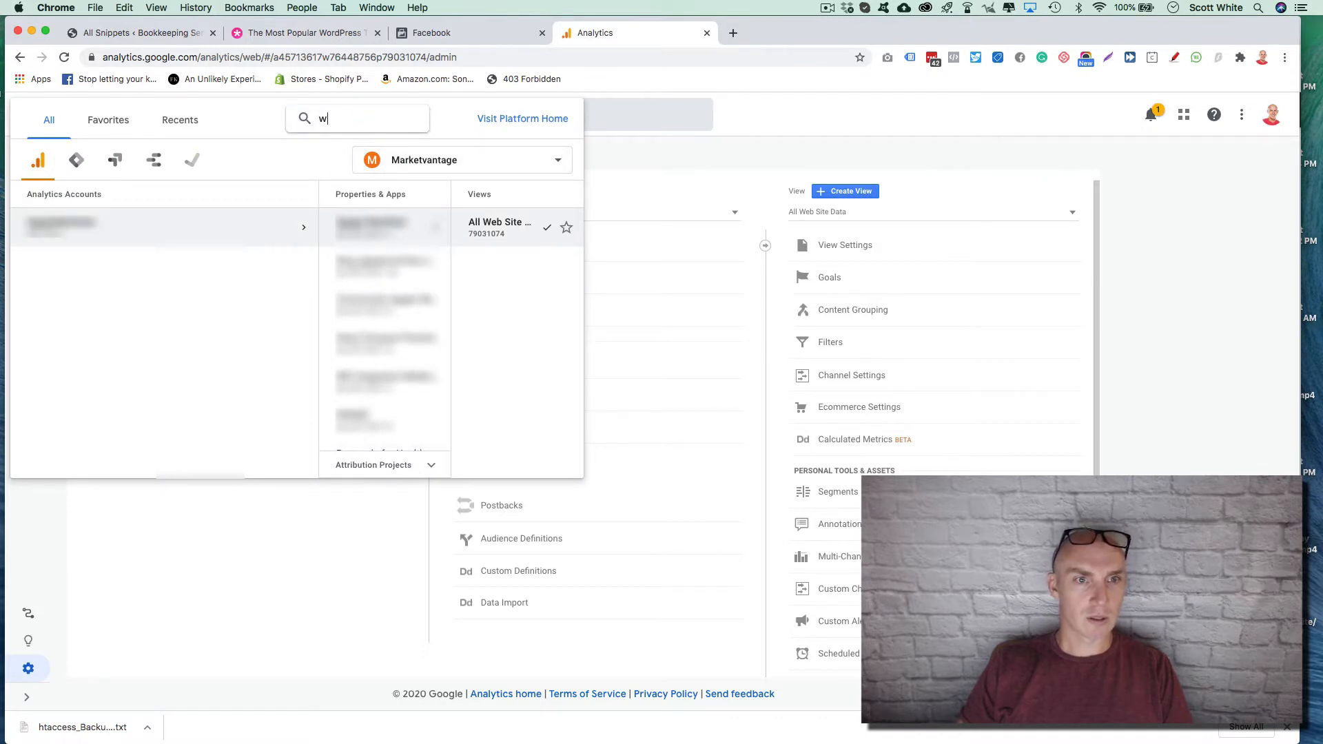
text(hite)
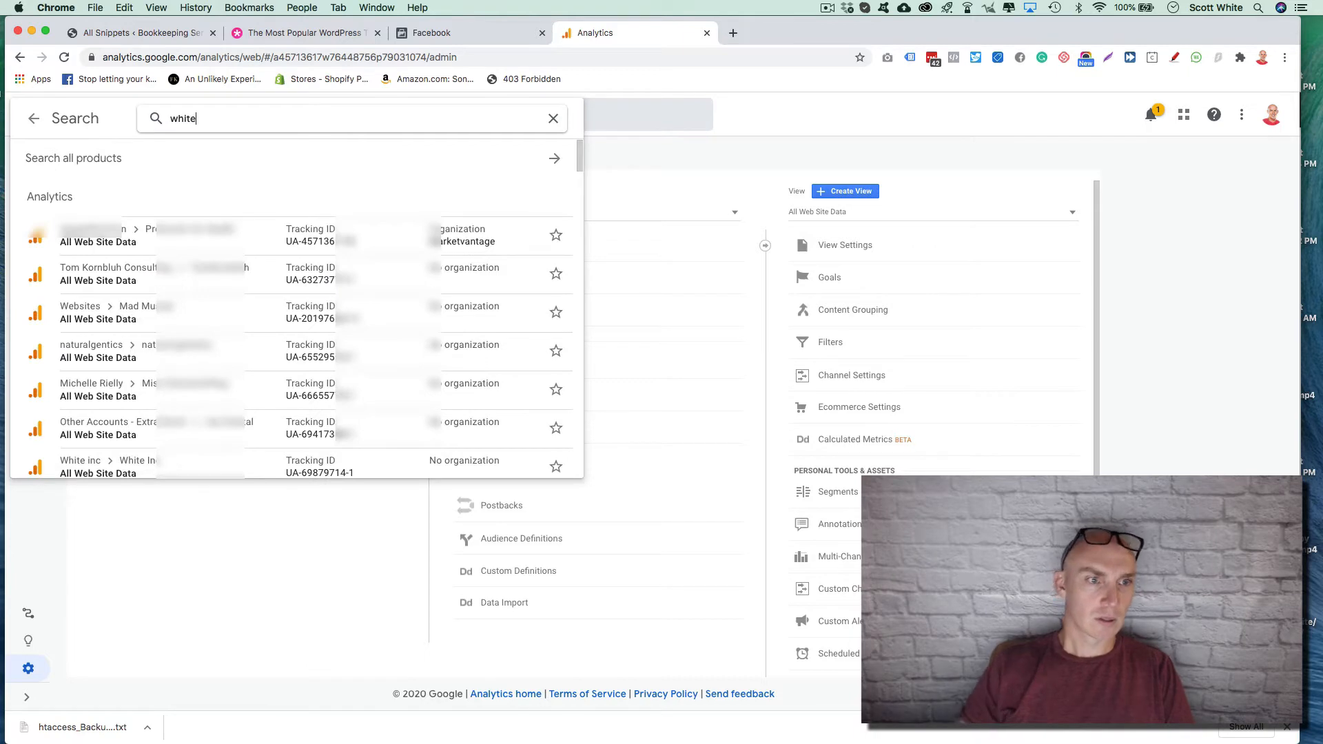
click(135, 234)
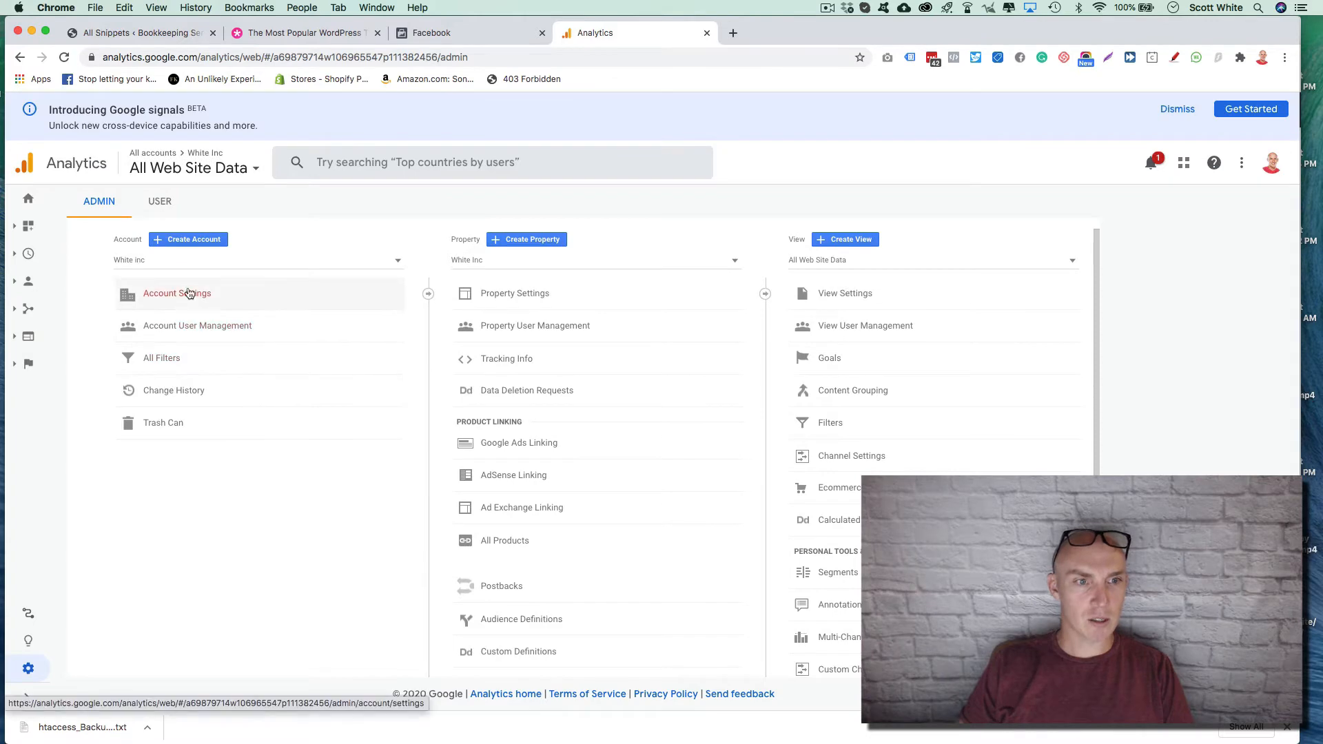
Start a new Analytics account named "Bizzpros", keeping the default data sharing and measurement options, and proceed to the property setup
click(187, 238)
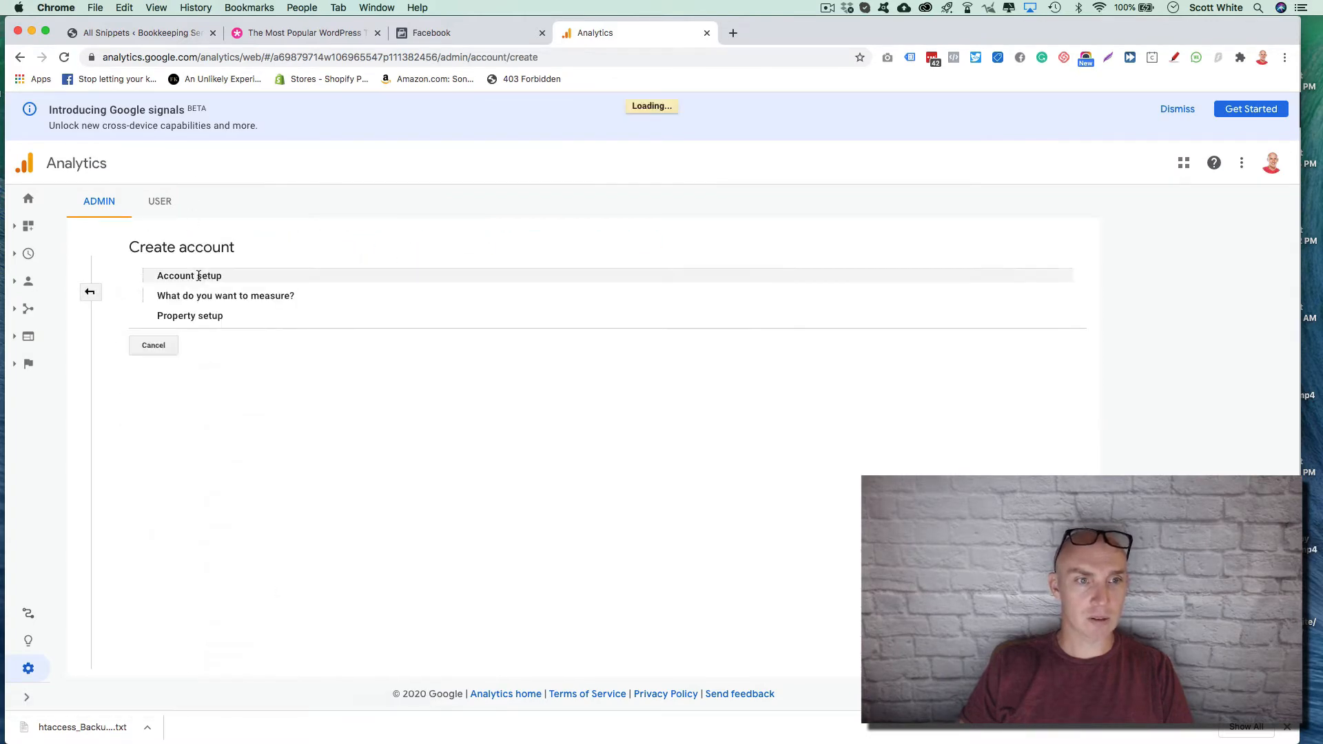
text(Bizzpros)
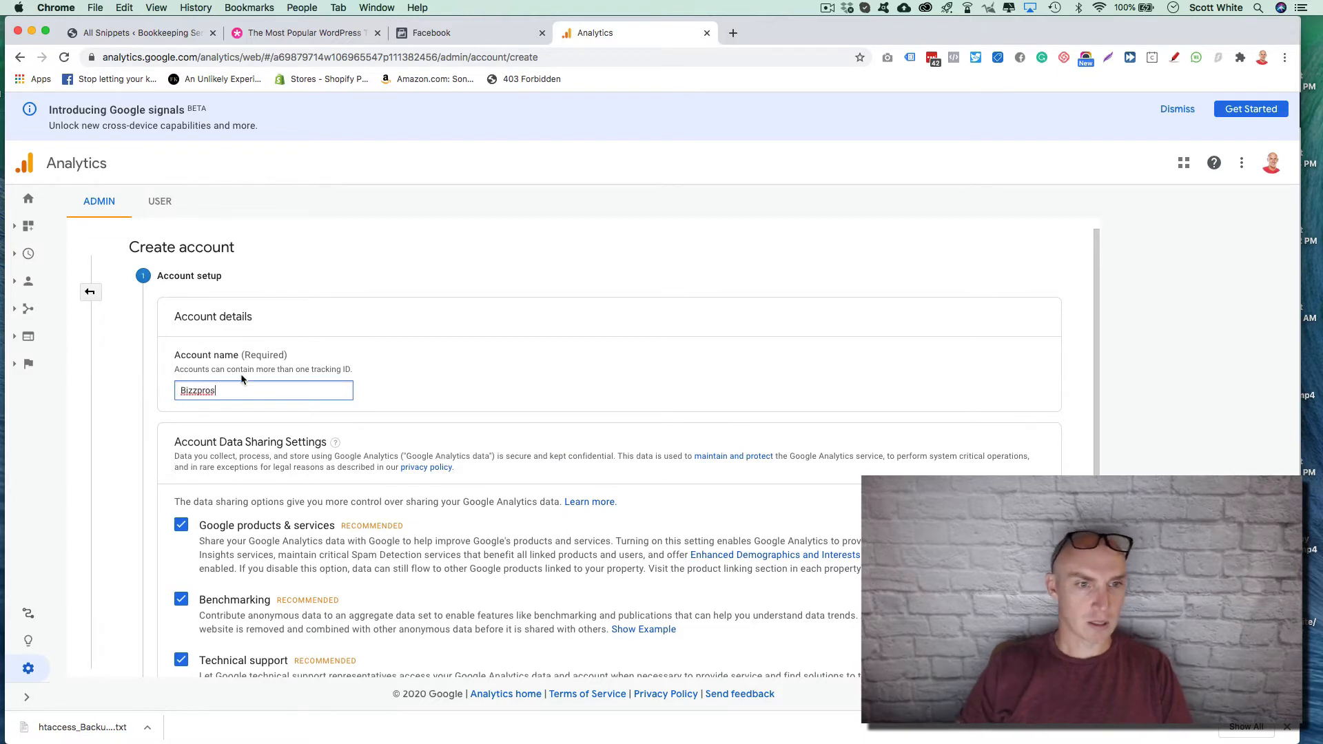
scroll(244, 378, down, 5)
click(182, 592)
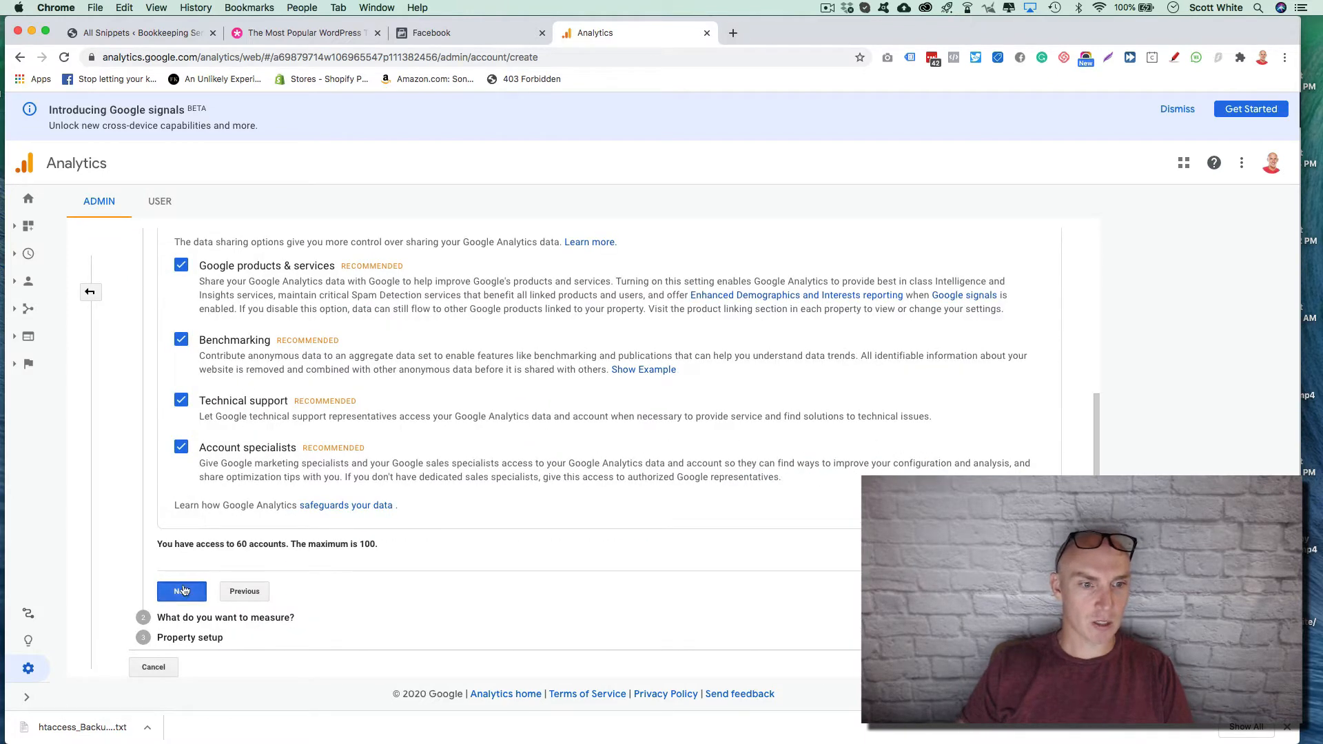
scroll(379, 413, down, 4)
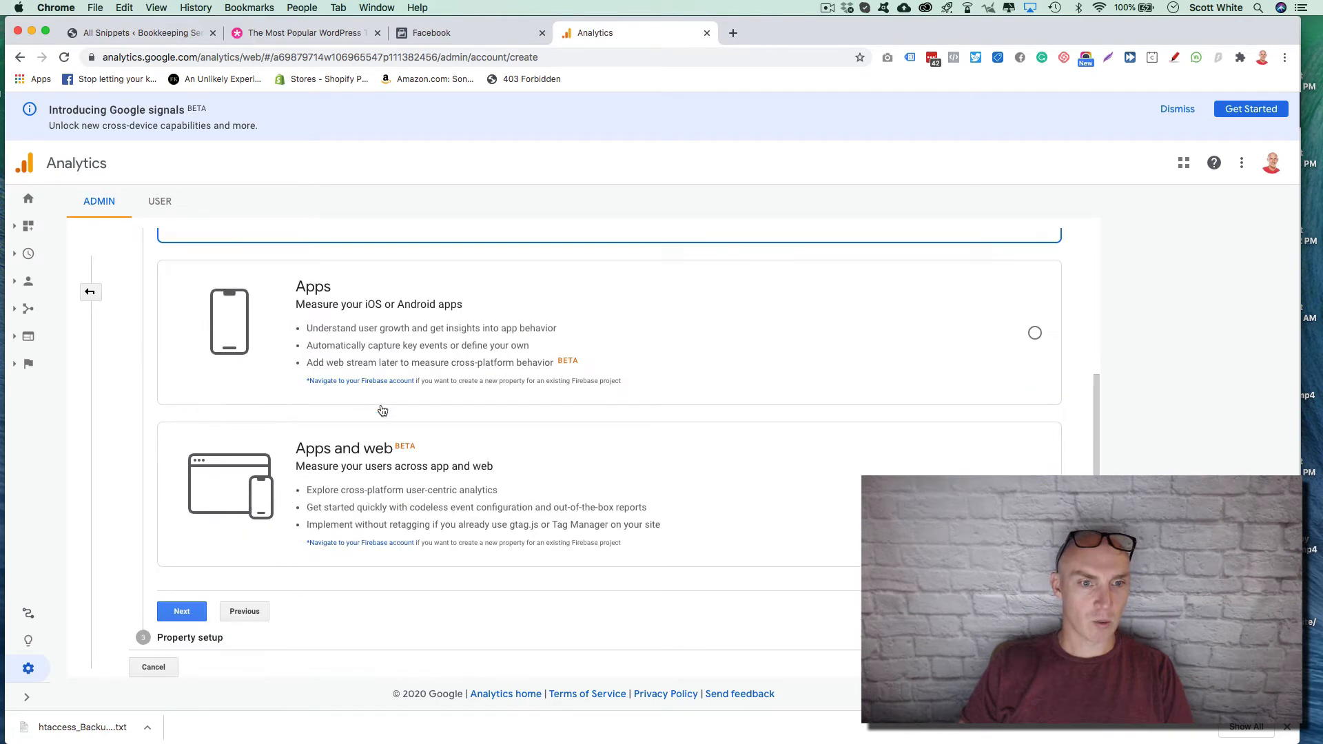
click(170, 611)
click(323, 430)
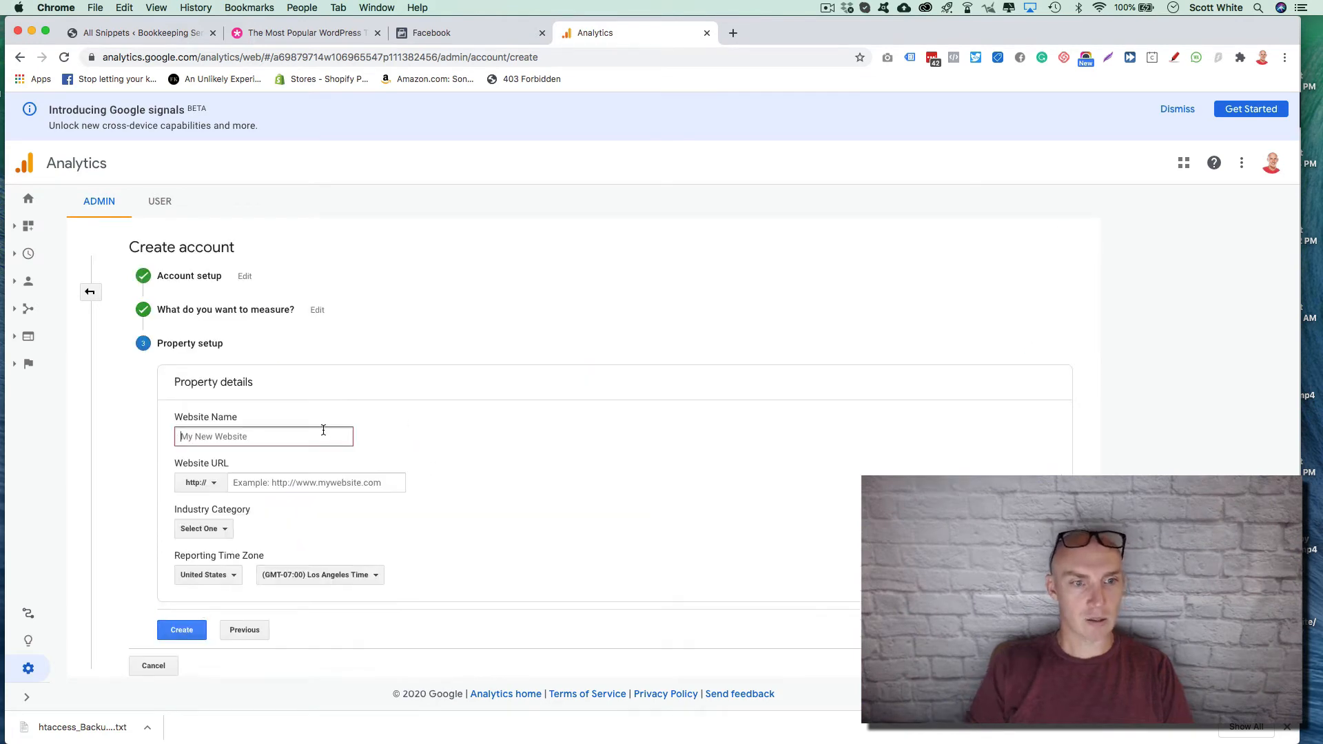
text(www.bizz)
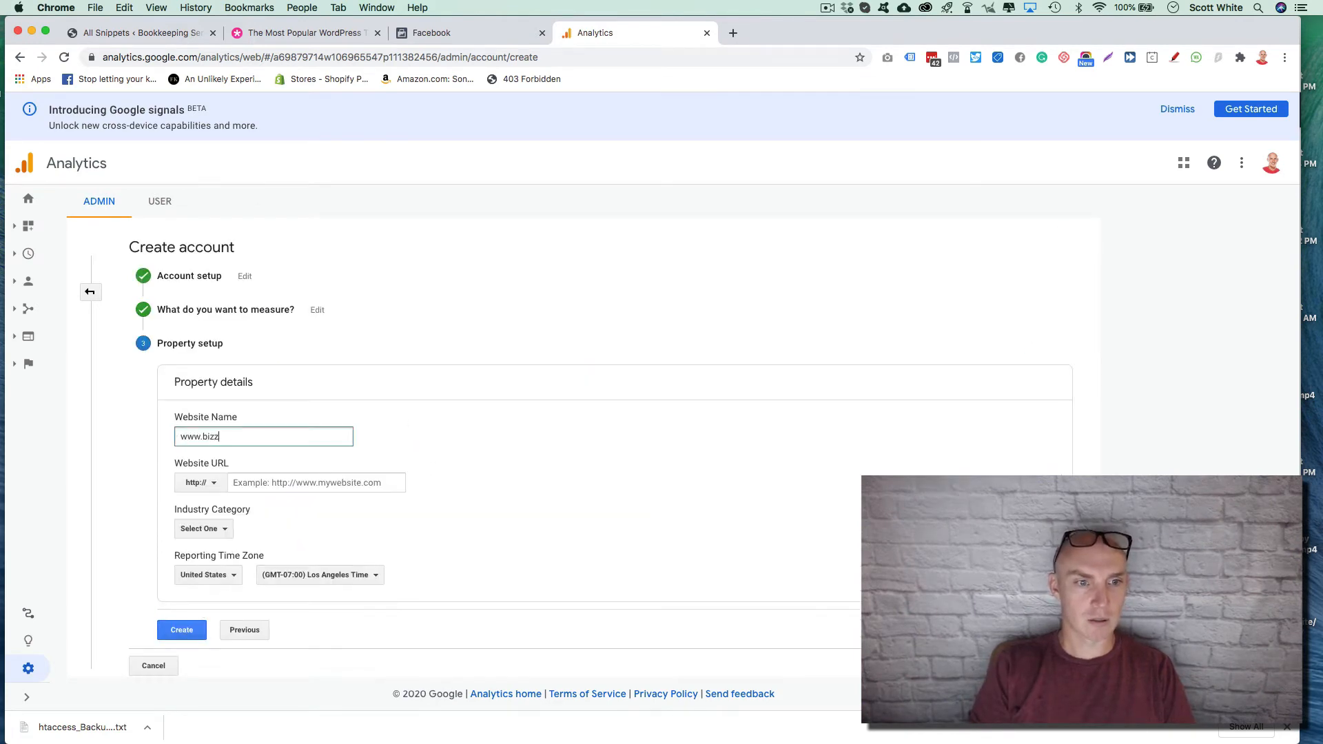
text(pros.com)
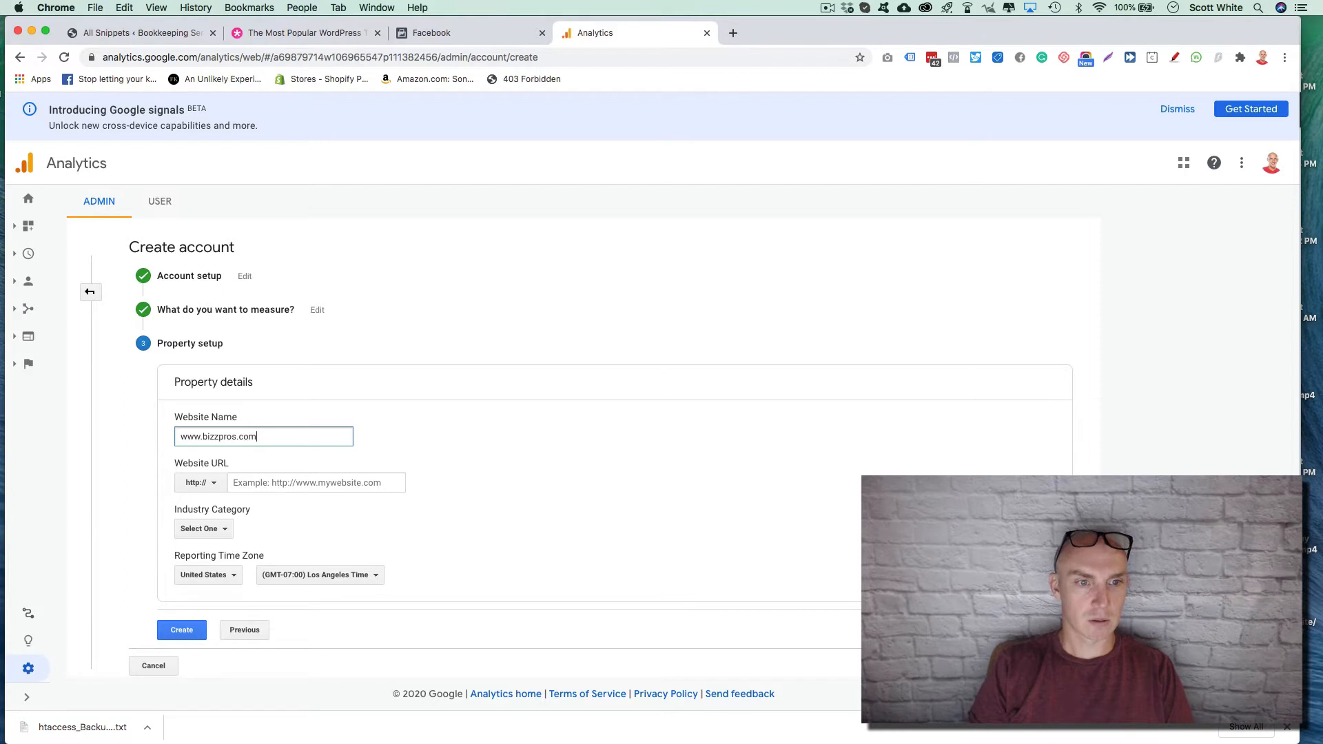
click(306, 482)
text(www.bizz)
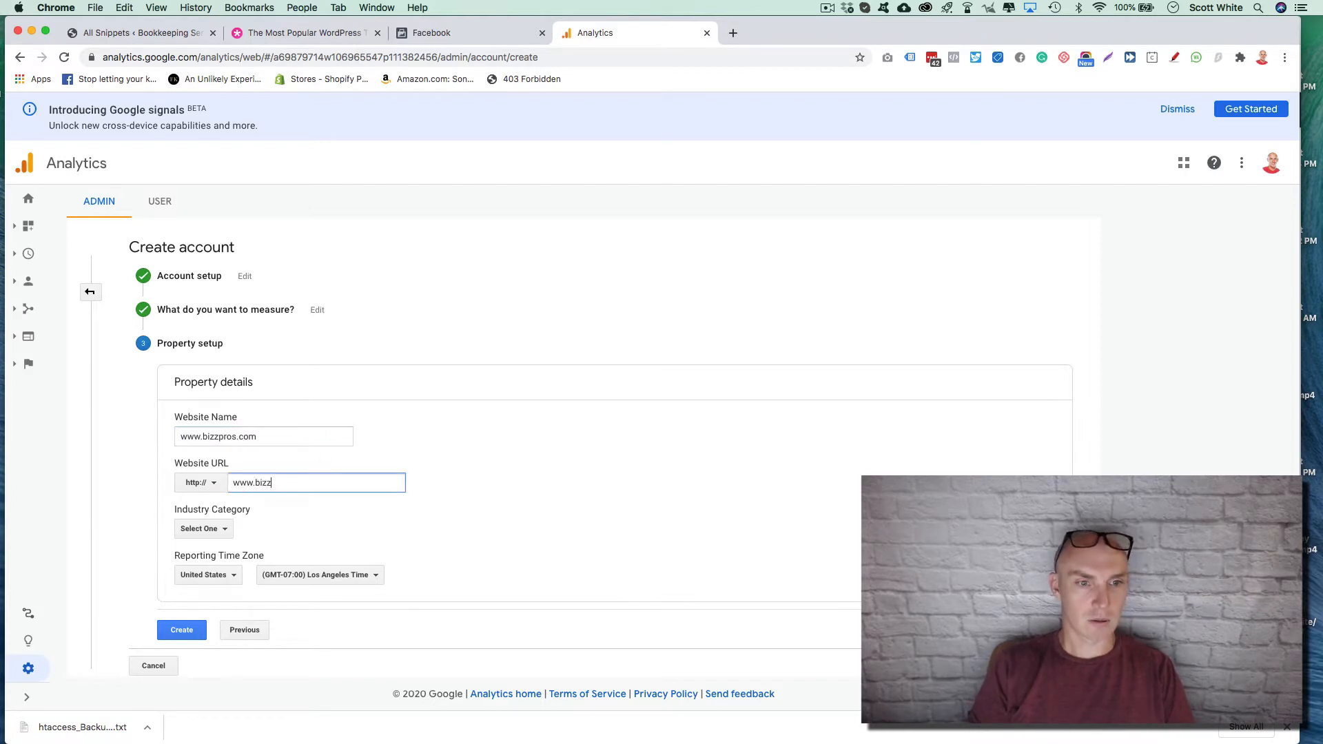
text(pros.com)
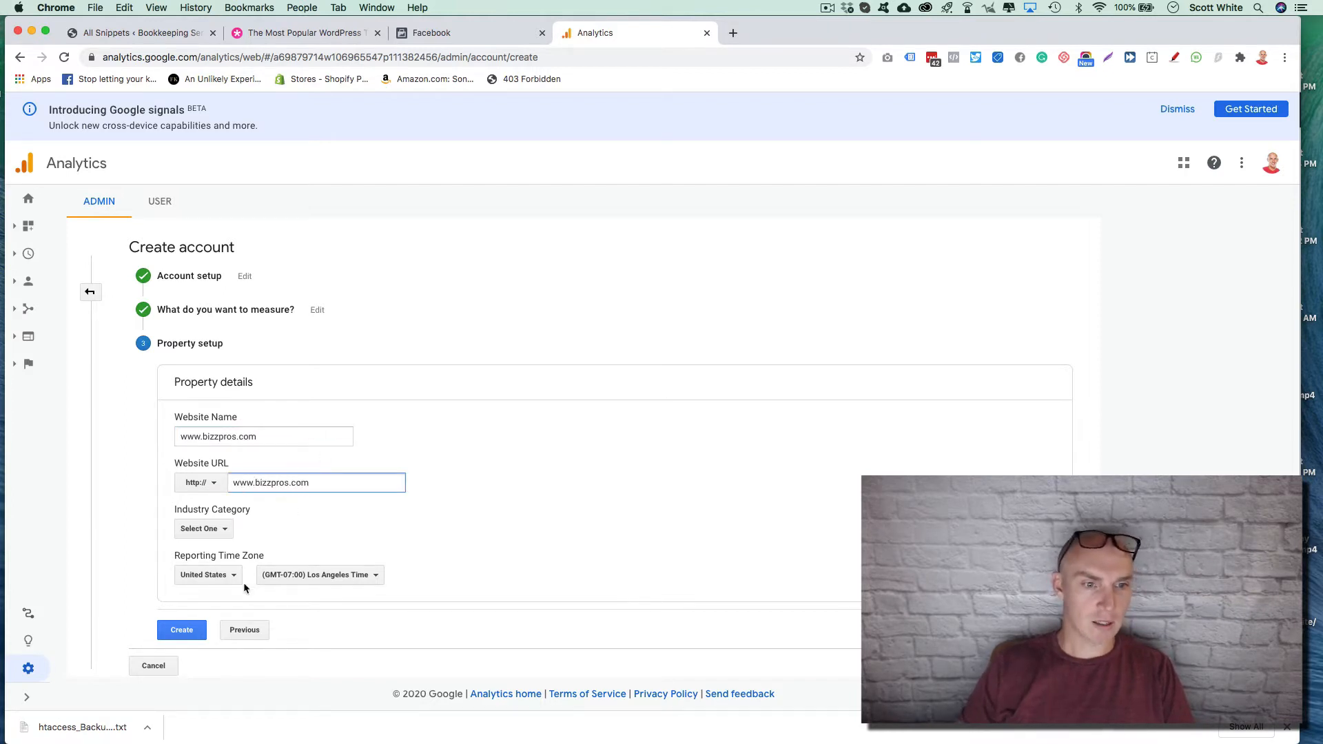
click(226, 529)
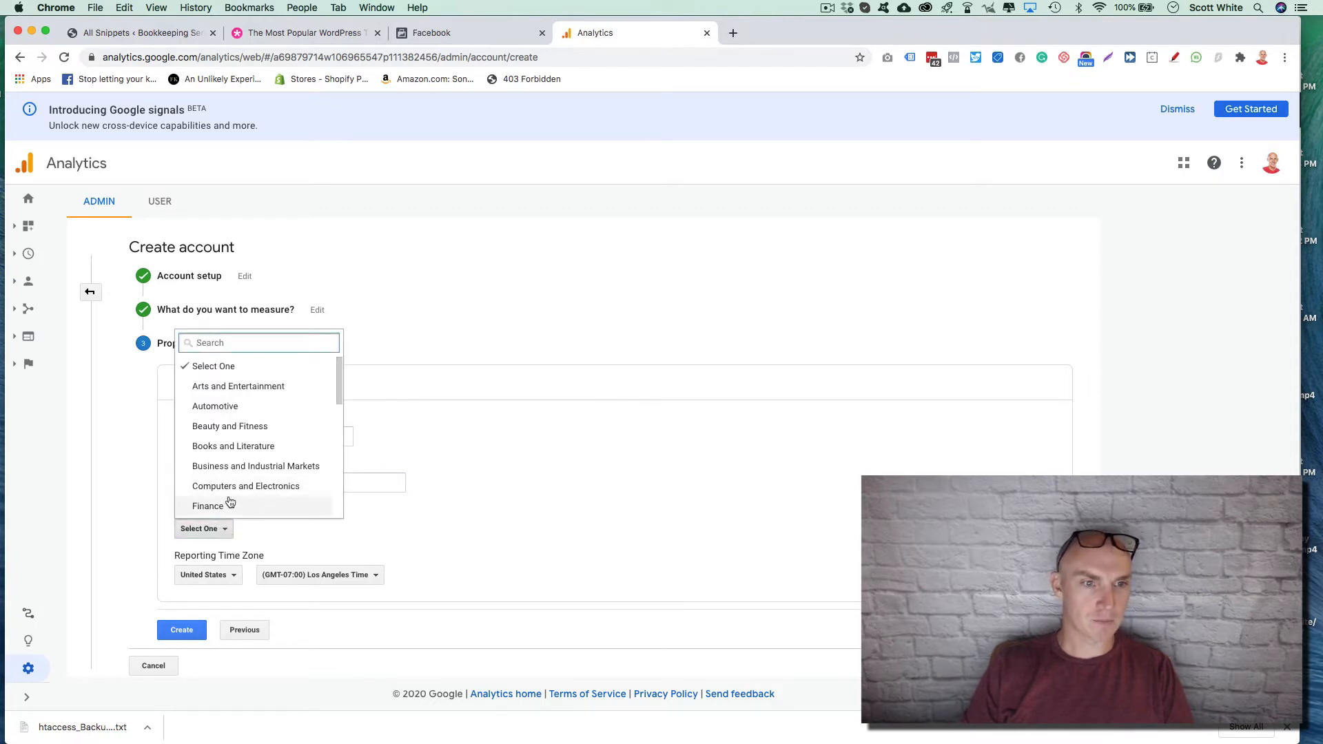
click(229, 505)
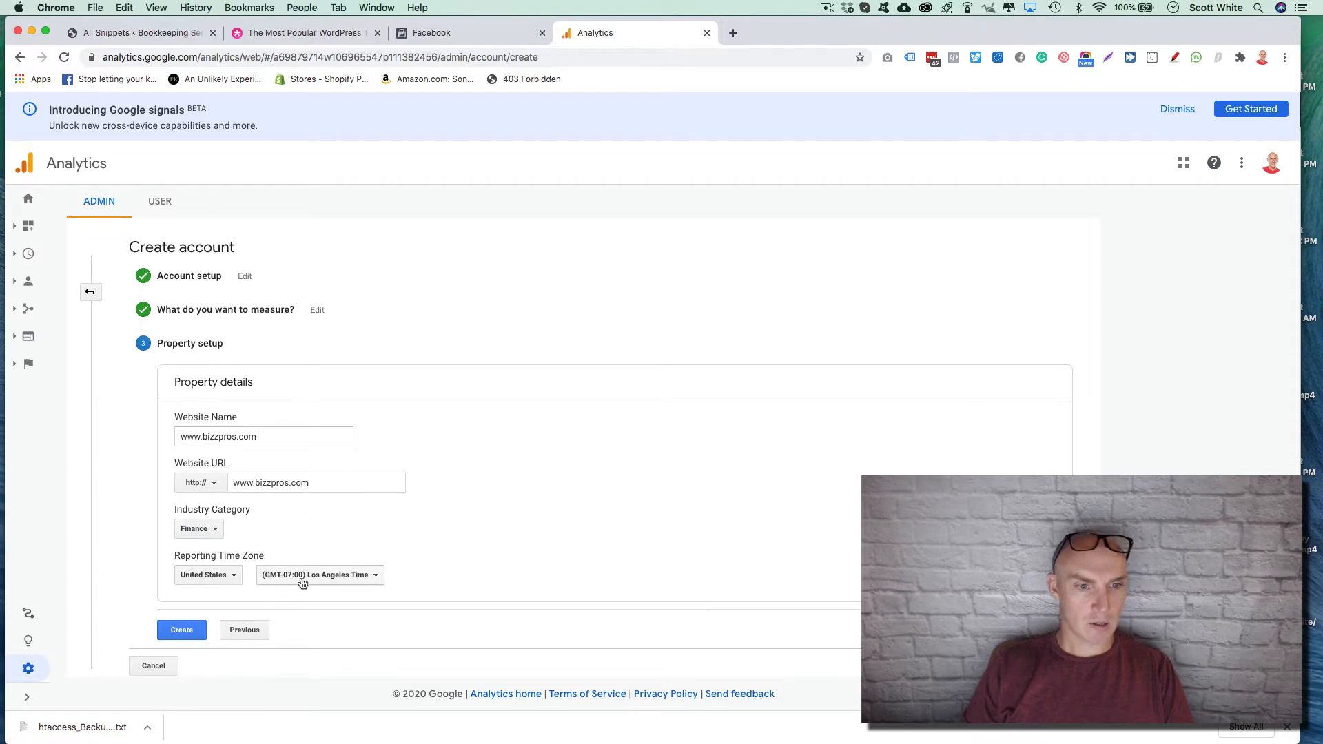
Create the Analytics account, accepting the terms of service, the data processing terms and the controller-controller data protection terms
click(180, 629)
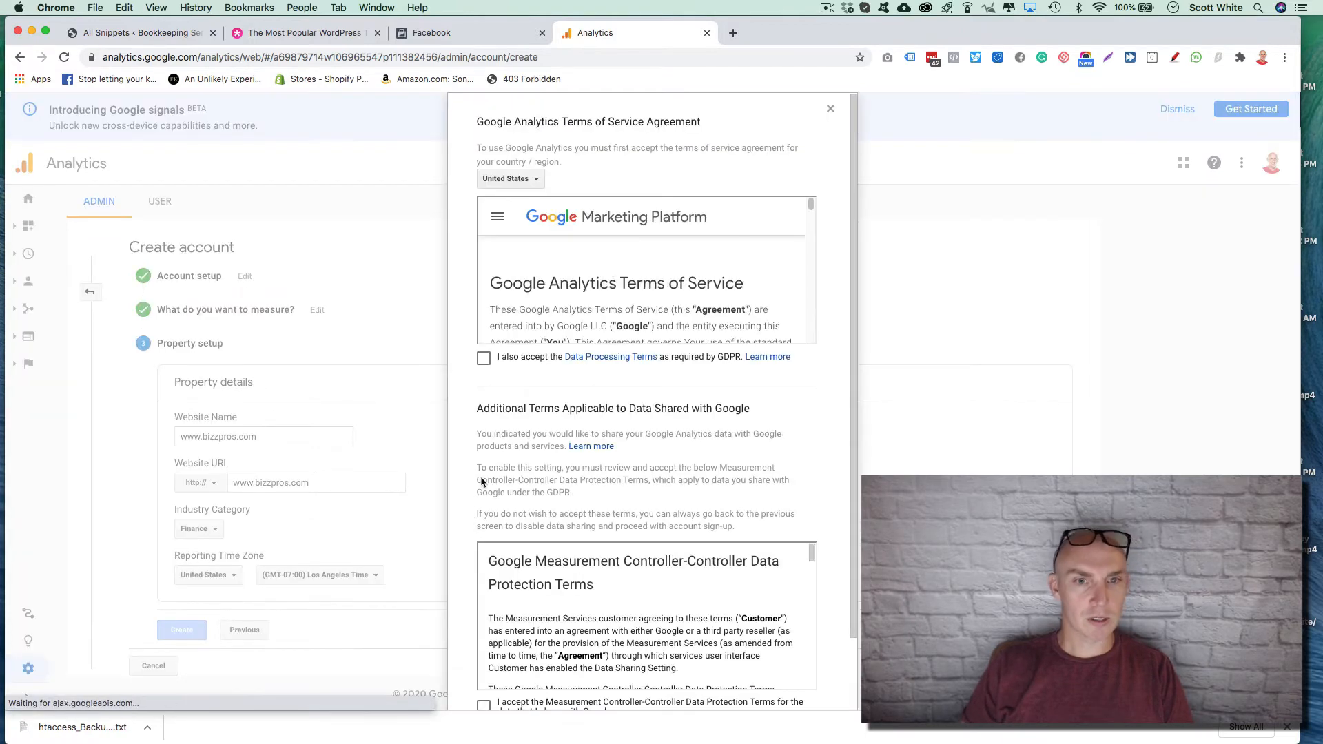
click(484, 358)
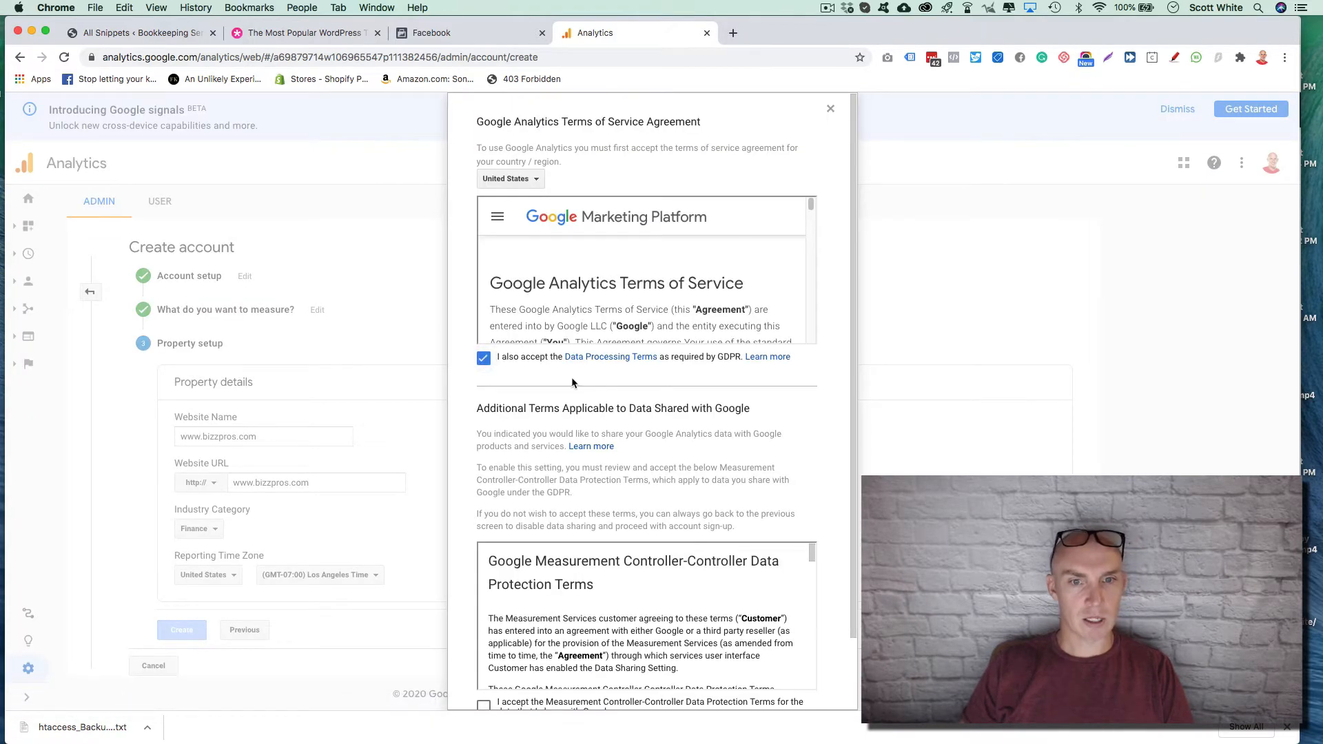
scroll(615, 423, down, 2)
scroll(615, 426, down, 1)
click(482, 628)
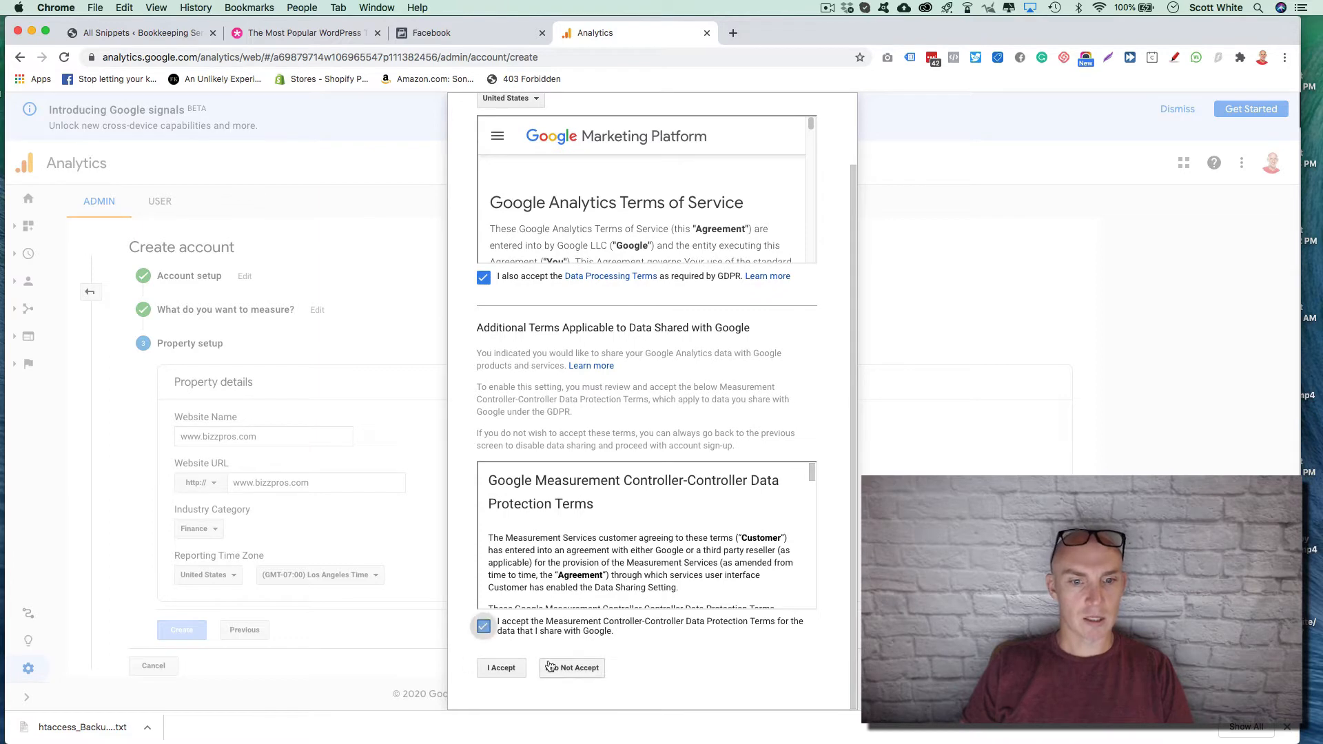
click(503, 668)
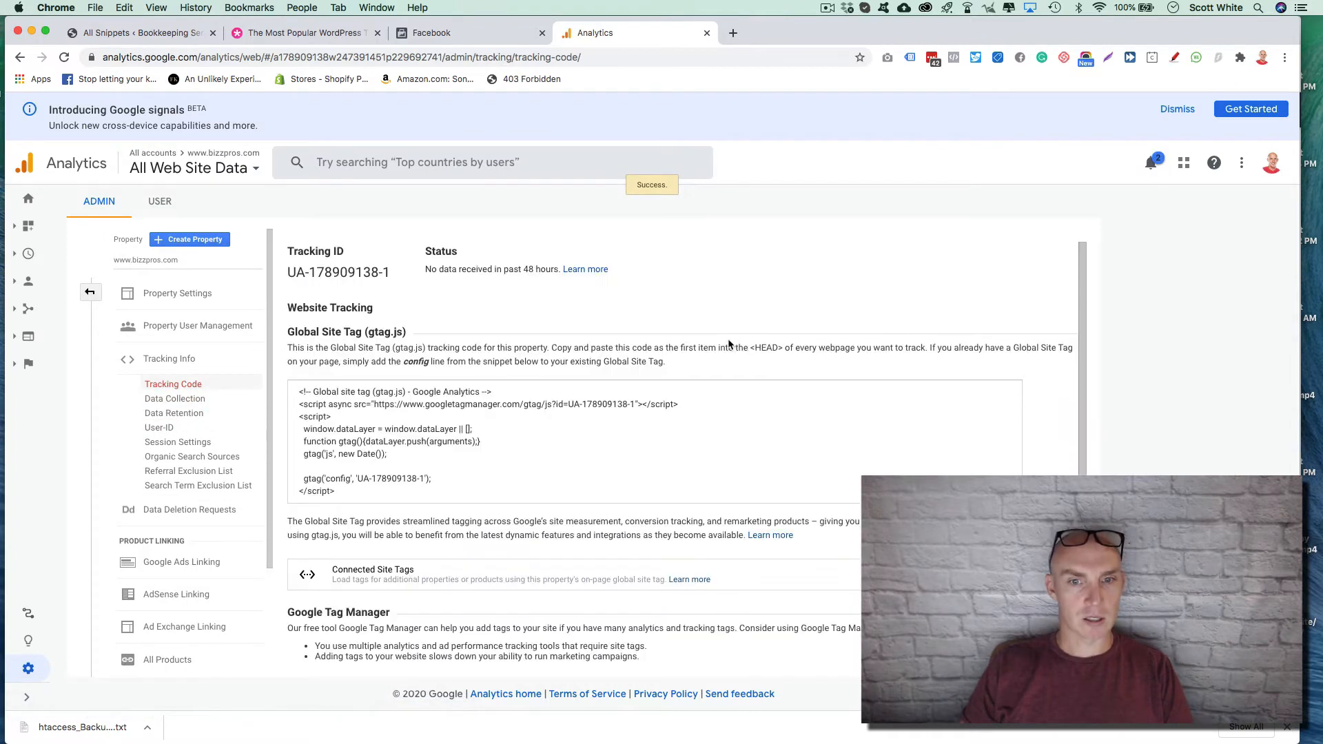
Copy the complete Global Site Tag (gtag.js) code and return to the WordPress snippets list
drag(379, 494, 289, 380)
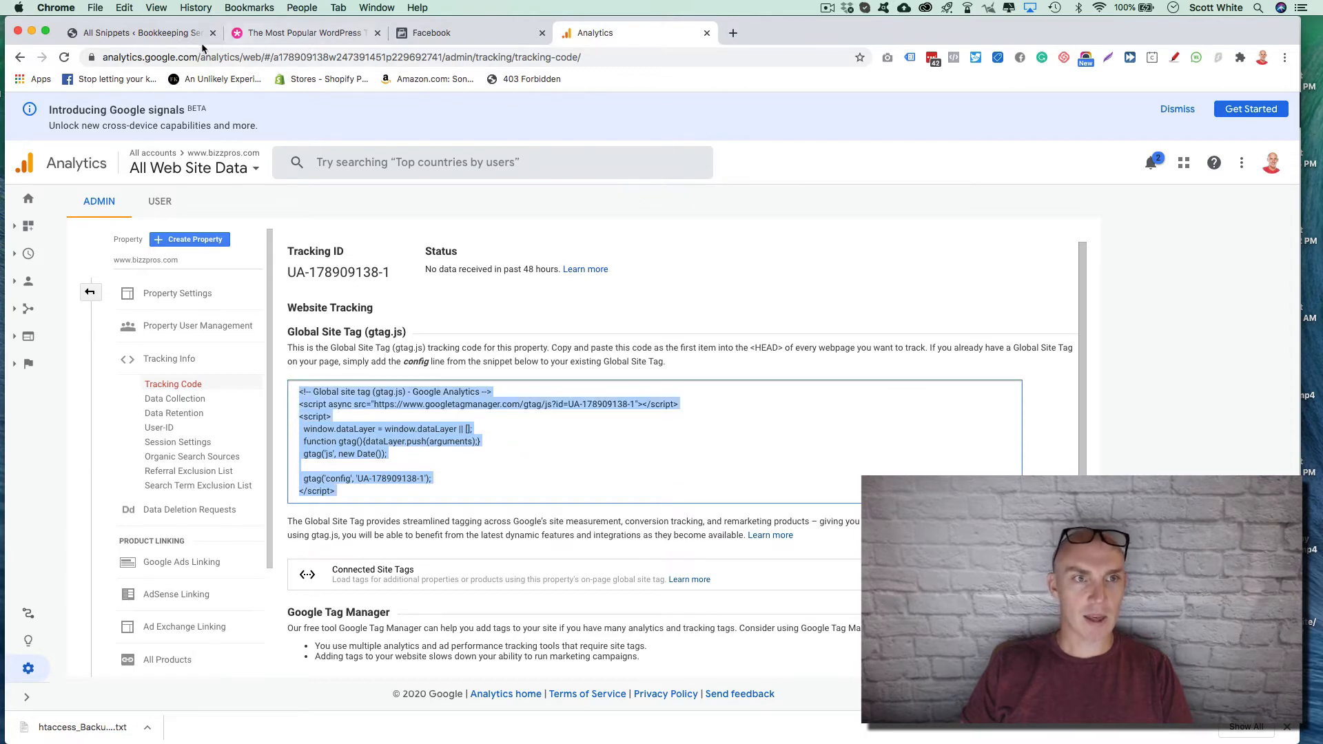
click(118, 34)
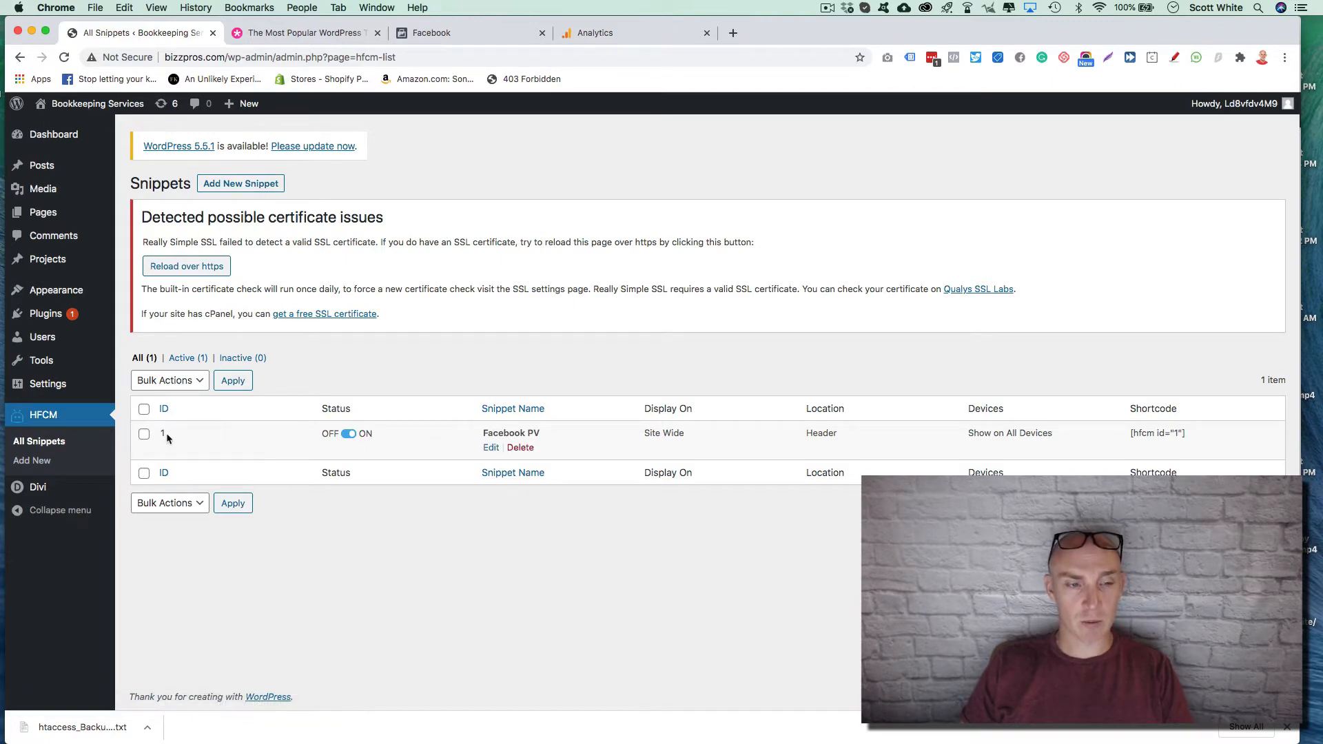
Paste the copied Google Analytics tag into the body code of Divi's theme integration options and save the changes
mouse_move(47, 489)
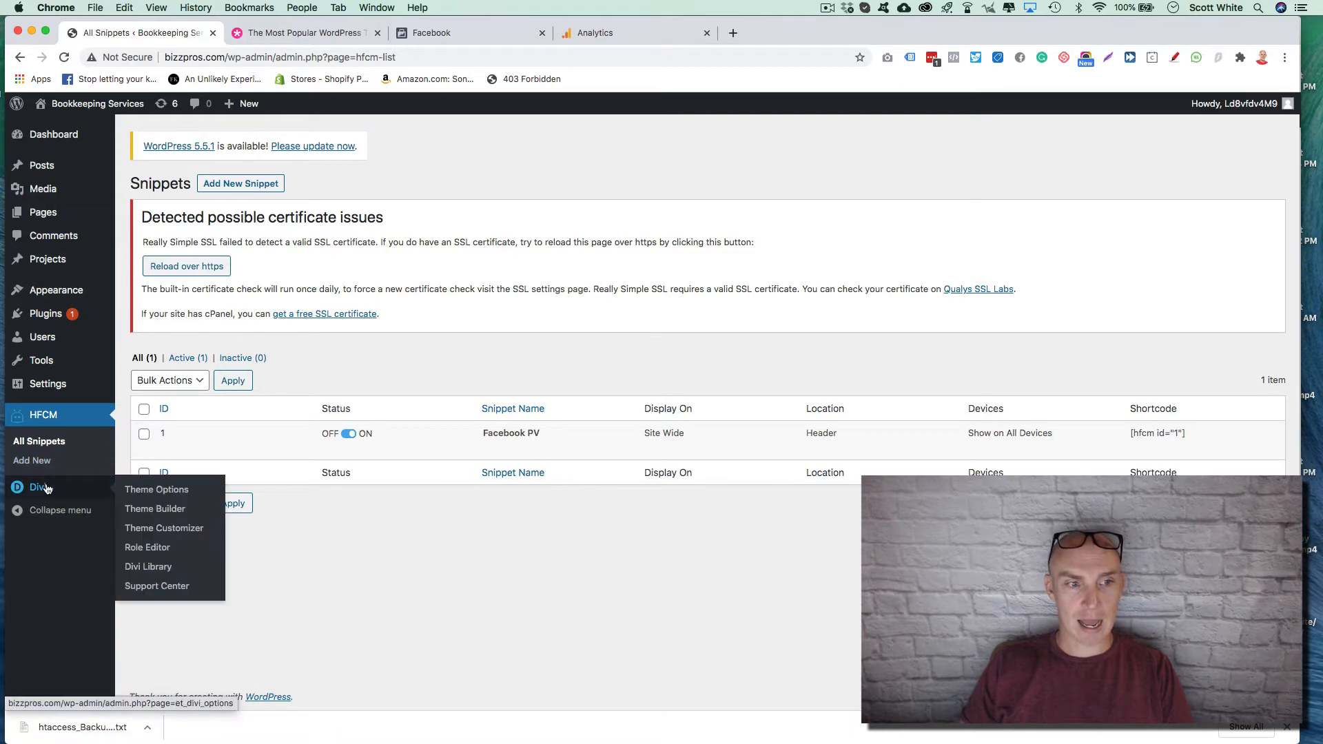
click(180, 494)
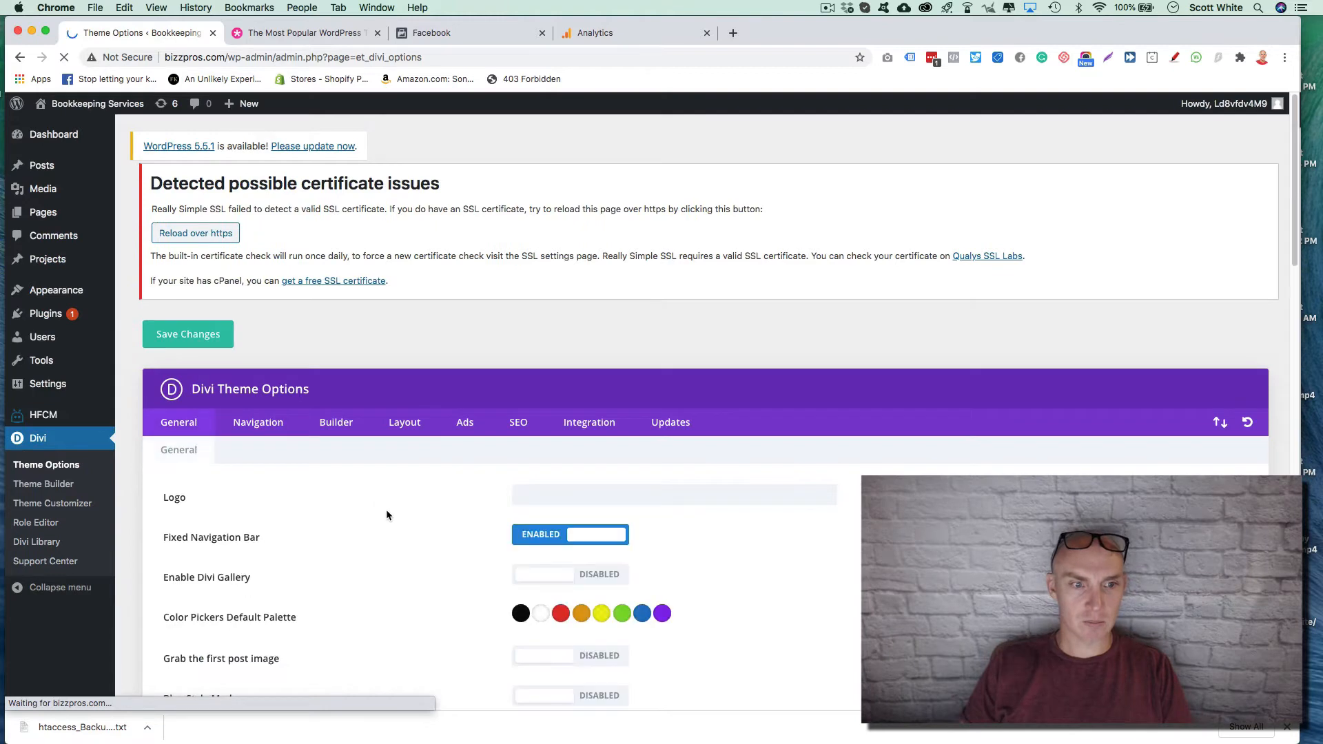
scroll(383, 507, down, 4)
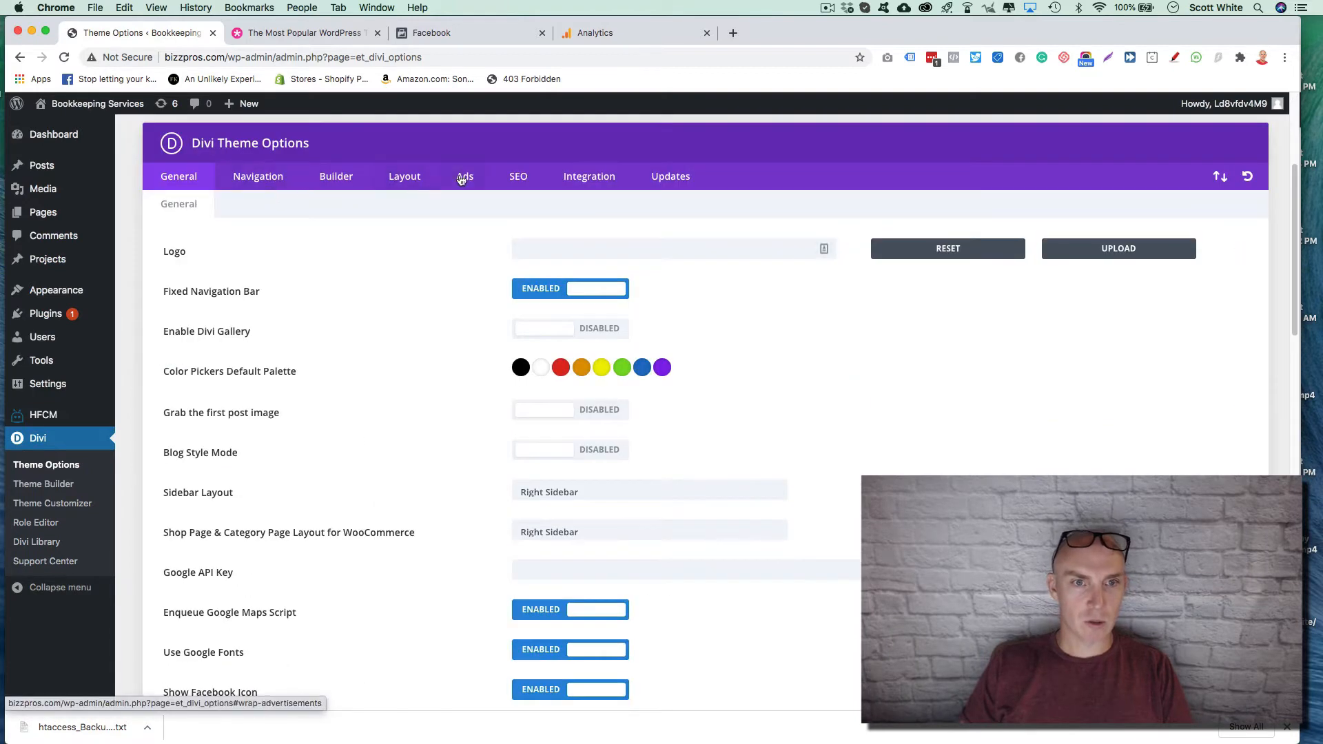
click(597, 178)
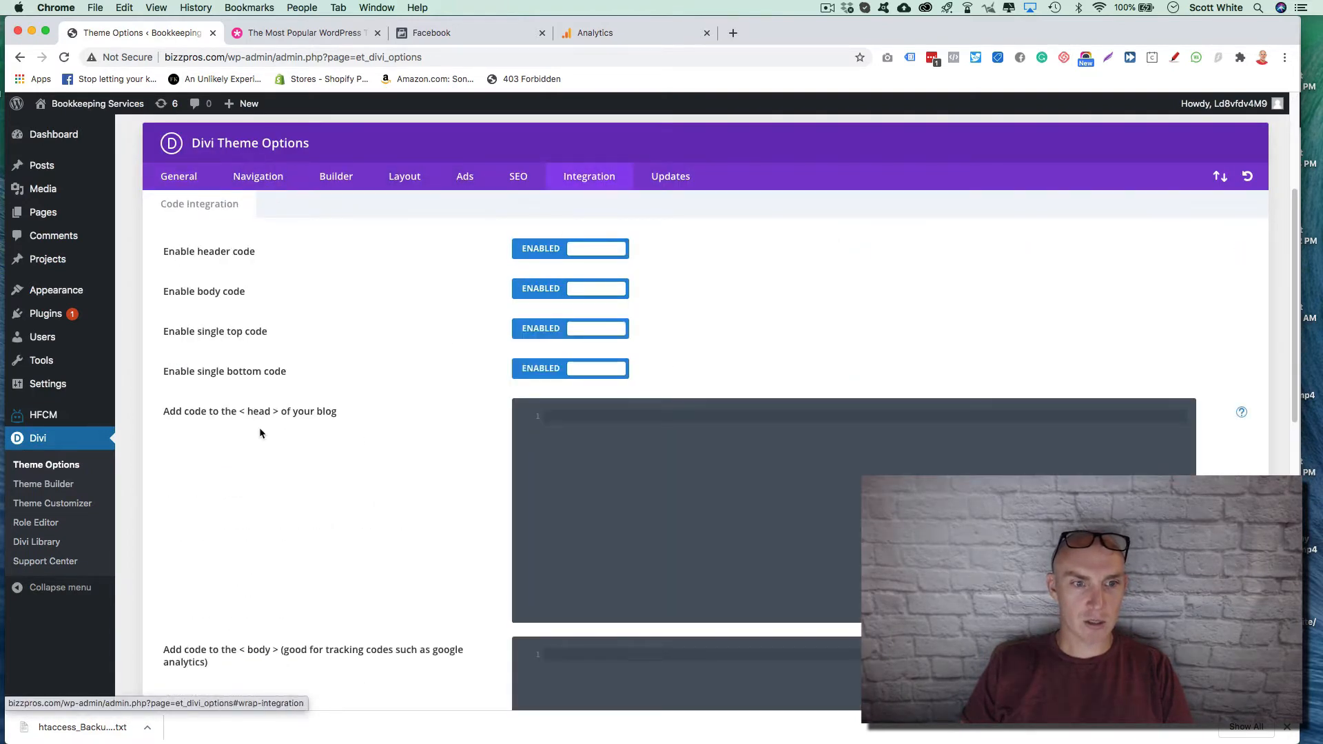
scroll(260, 432, down, 3)
drag(195, 527, 165, 510)
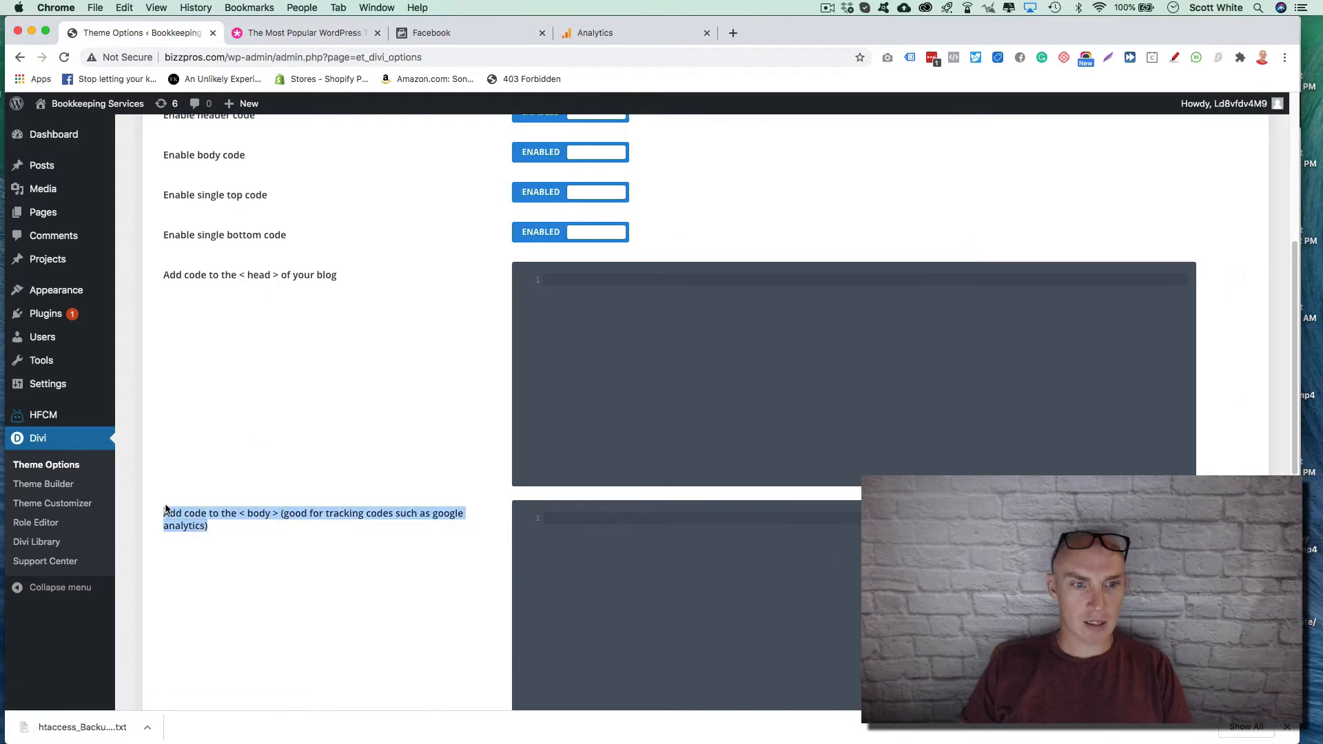
click(254, 508)
drag(294, 513, 448, 535)
click(646, 545)
key(super+v)
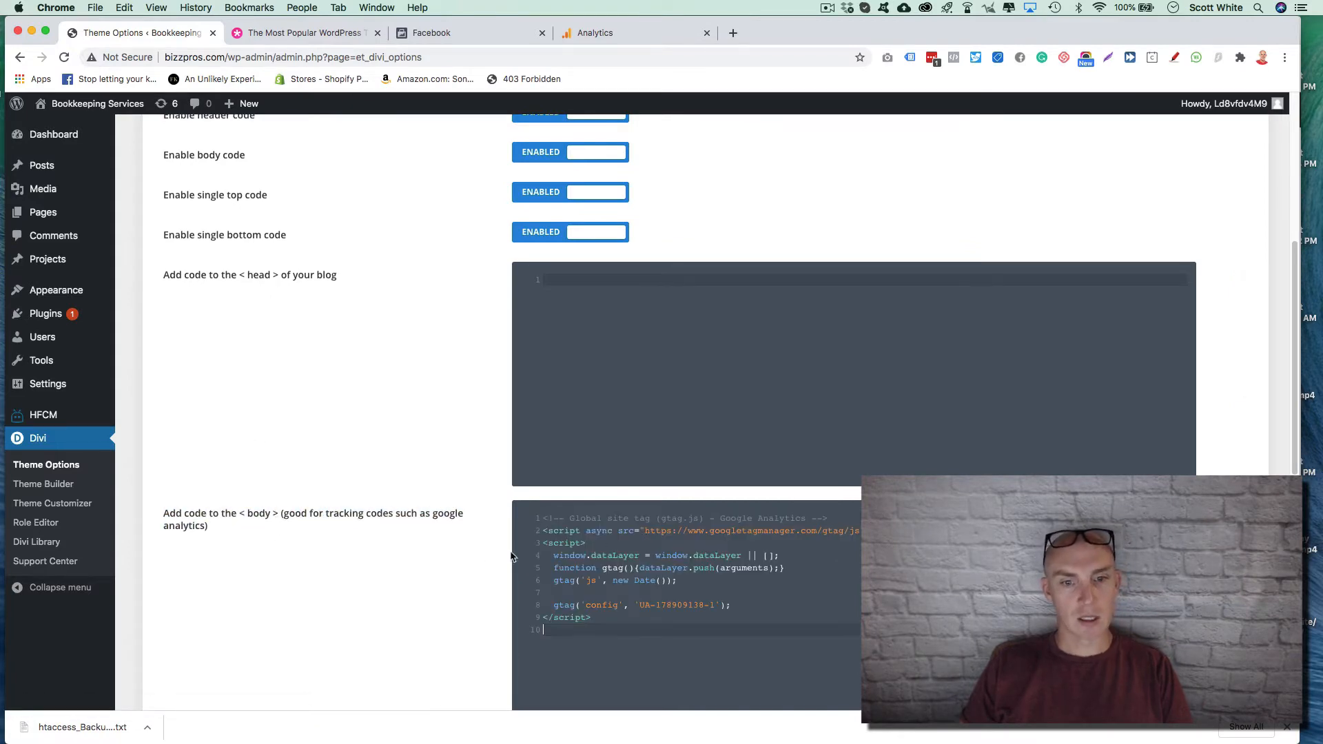
scroll(485, 551, down, 10)
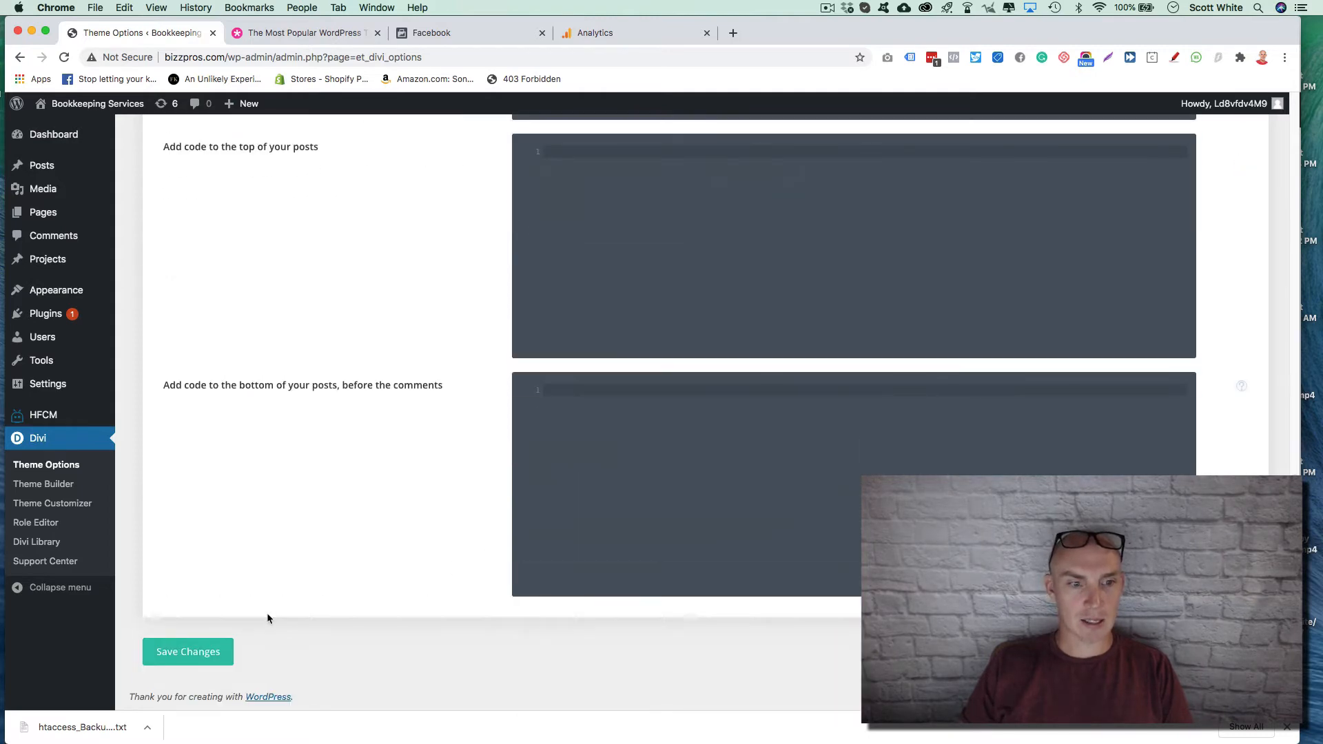
click(207, 651)
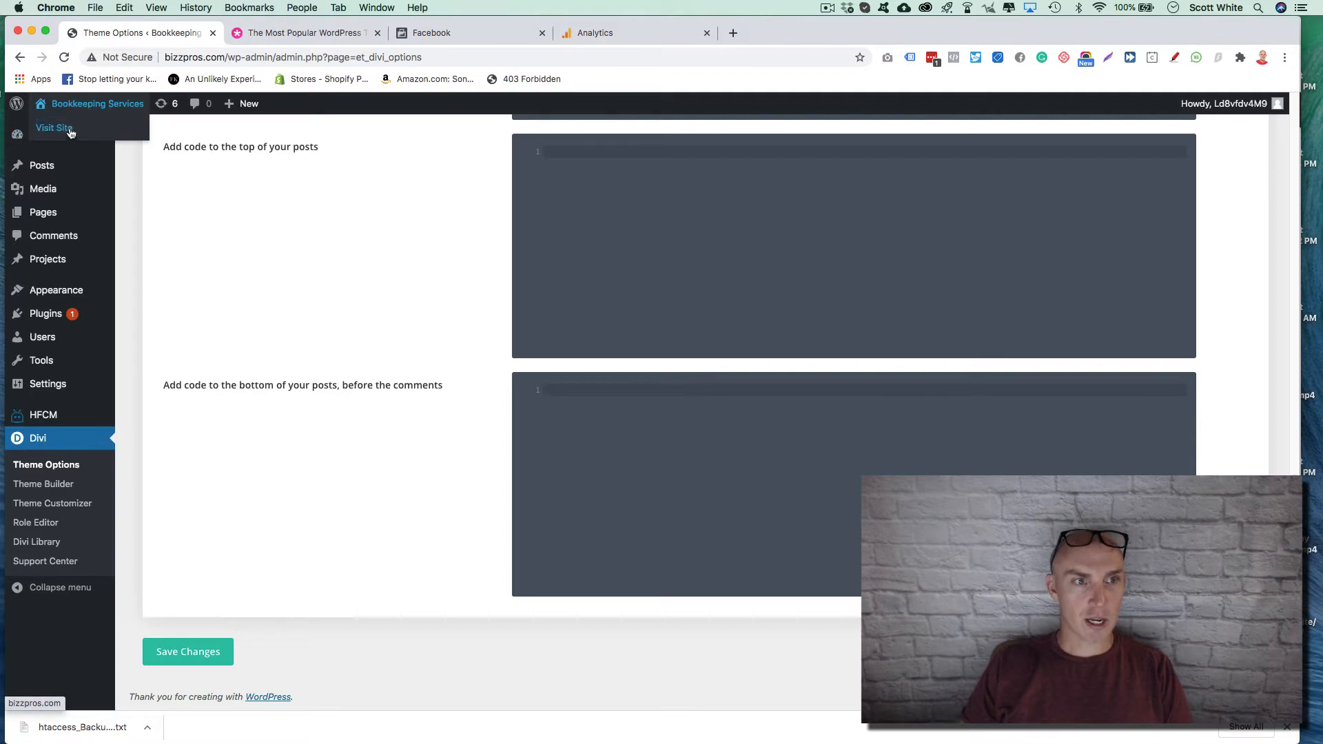
Open the live site in a new tab, enable Google Tag Assistant for it, reload the page and review the tag analysis
right_click(69, 133)
click(104, 140)
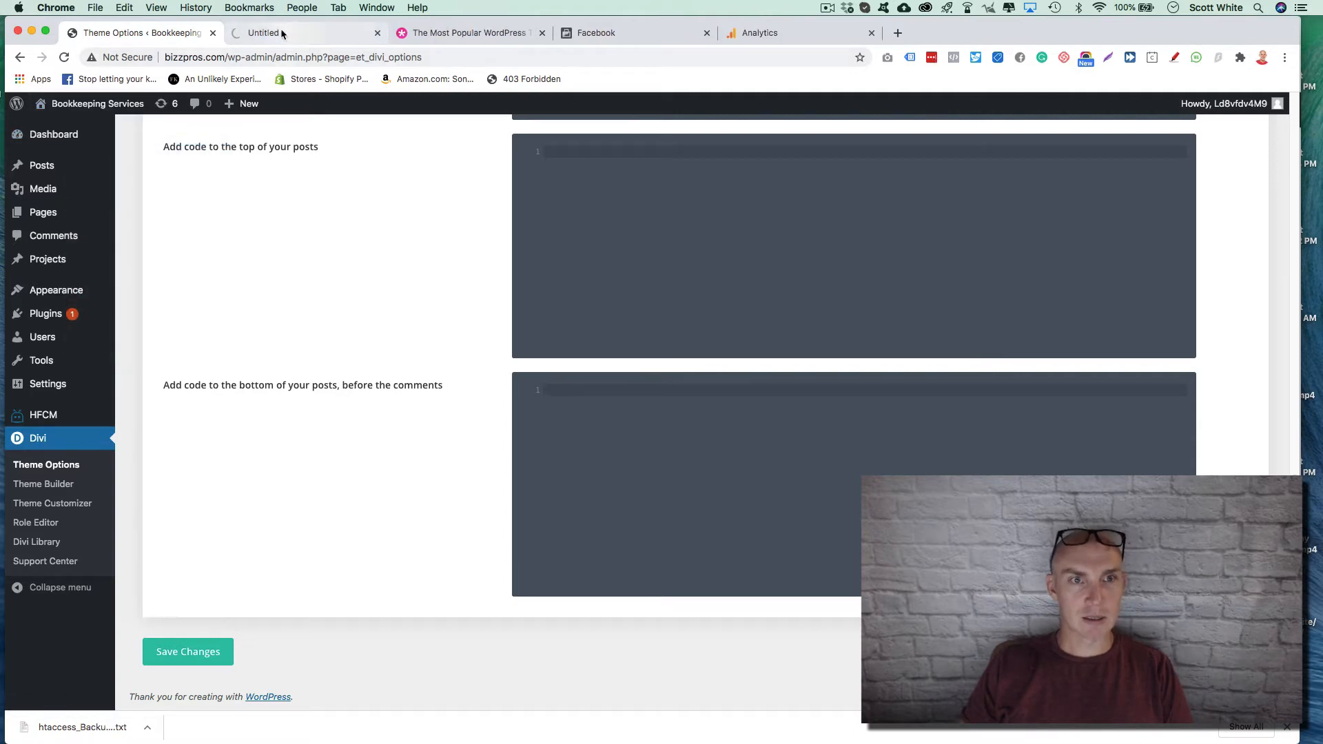
click(303, 33)
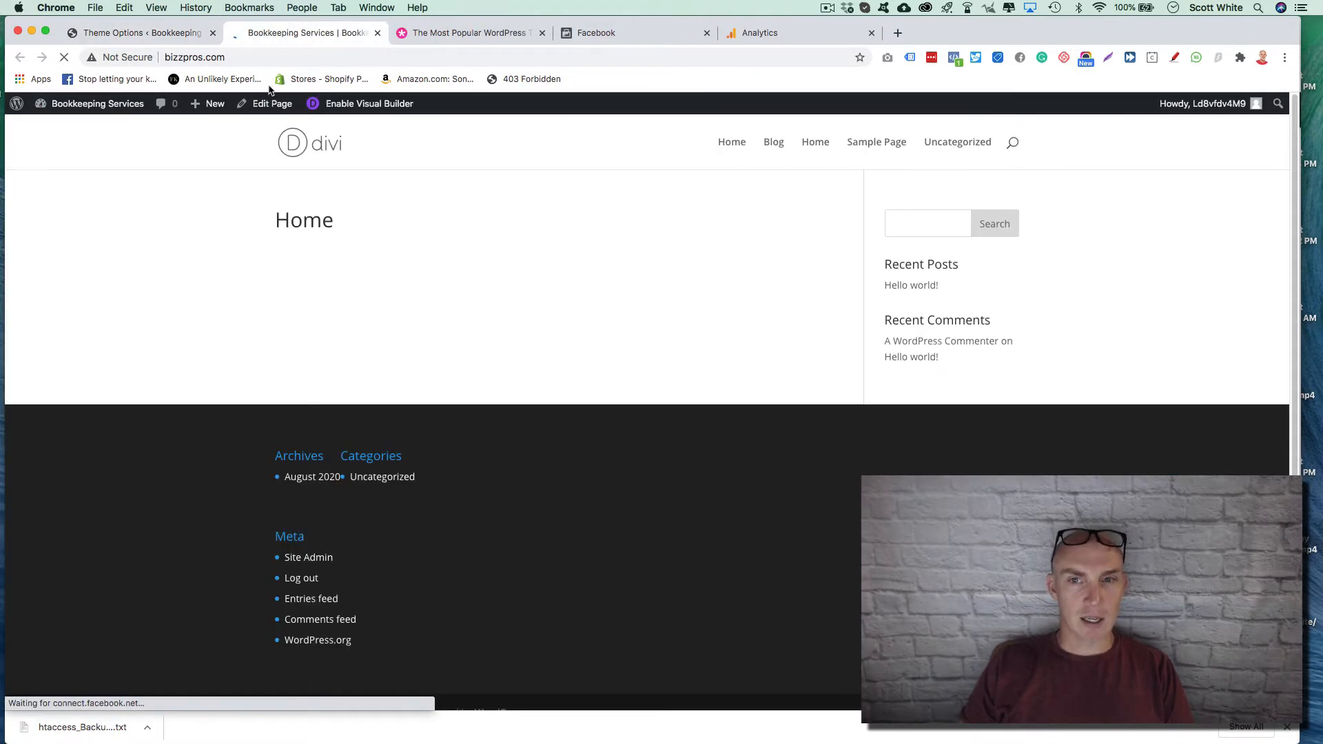
click(910, 59)
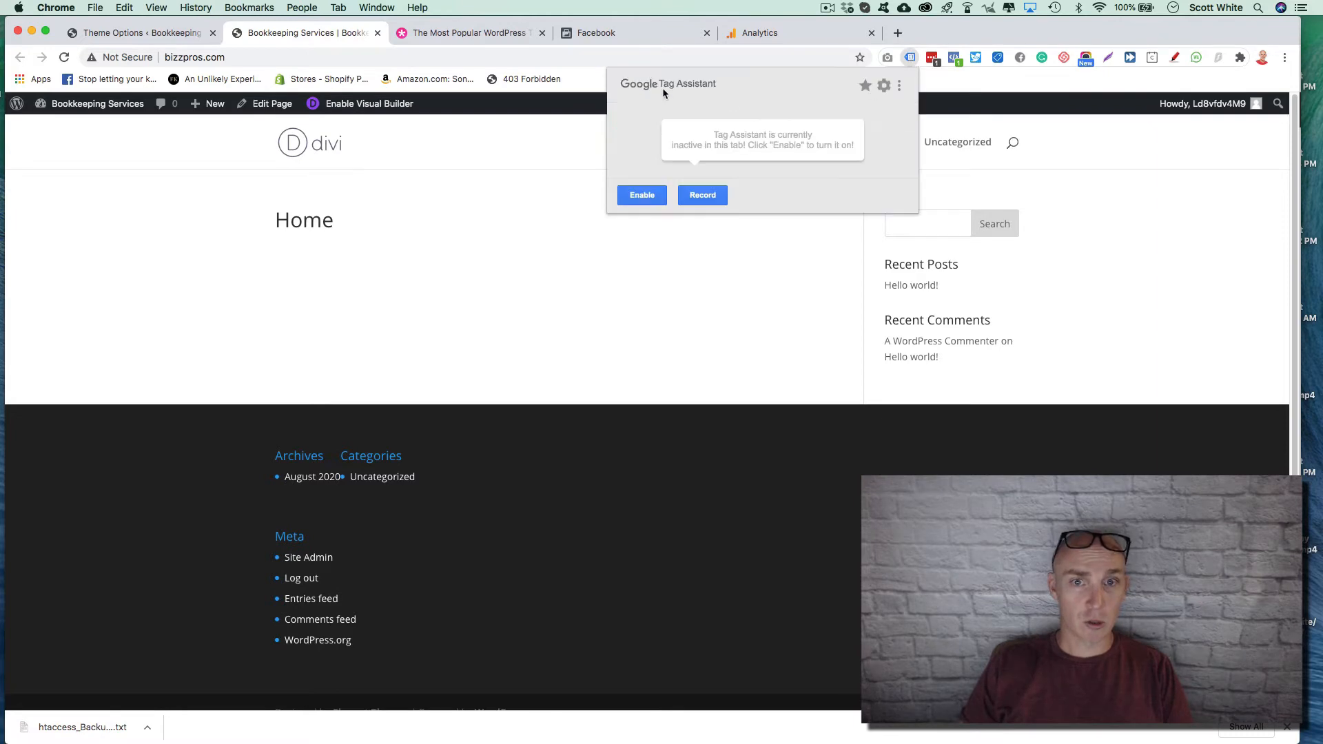
click(652, 198)
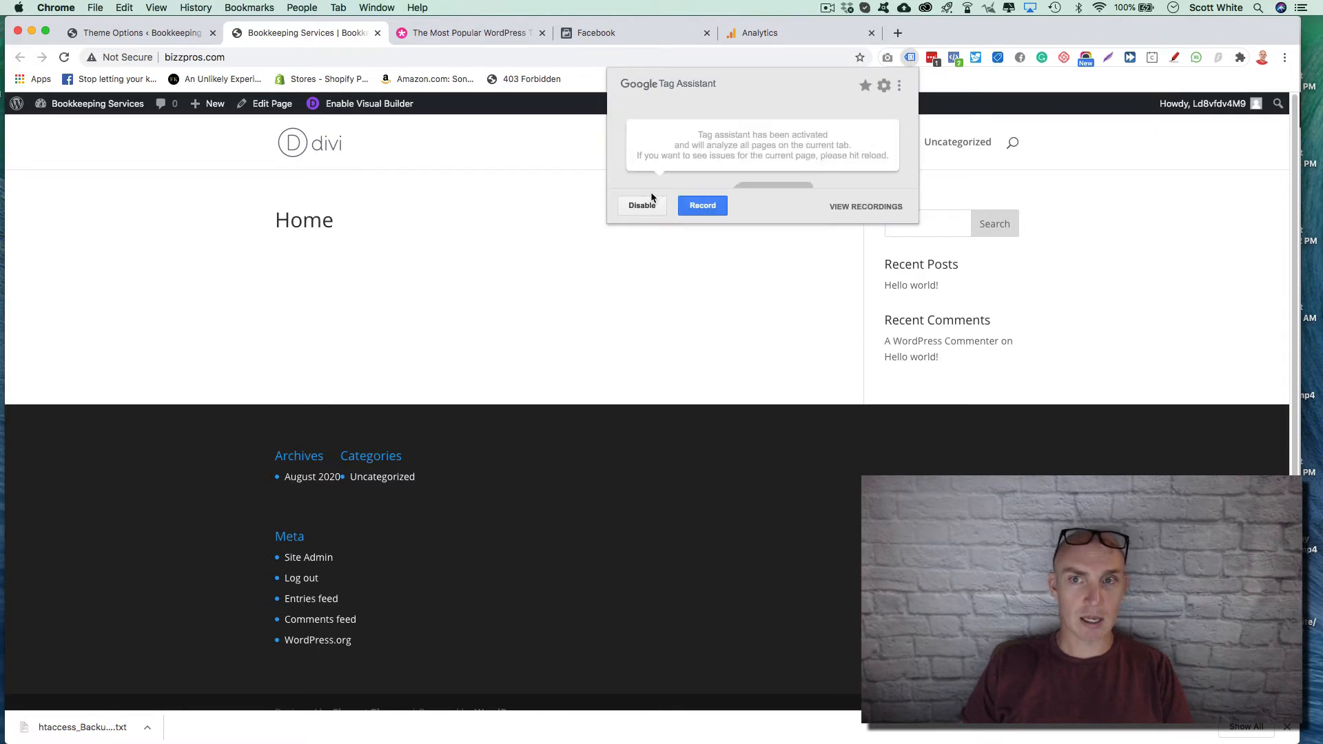
click(680, 283)
click(64, 57)
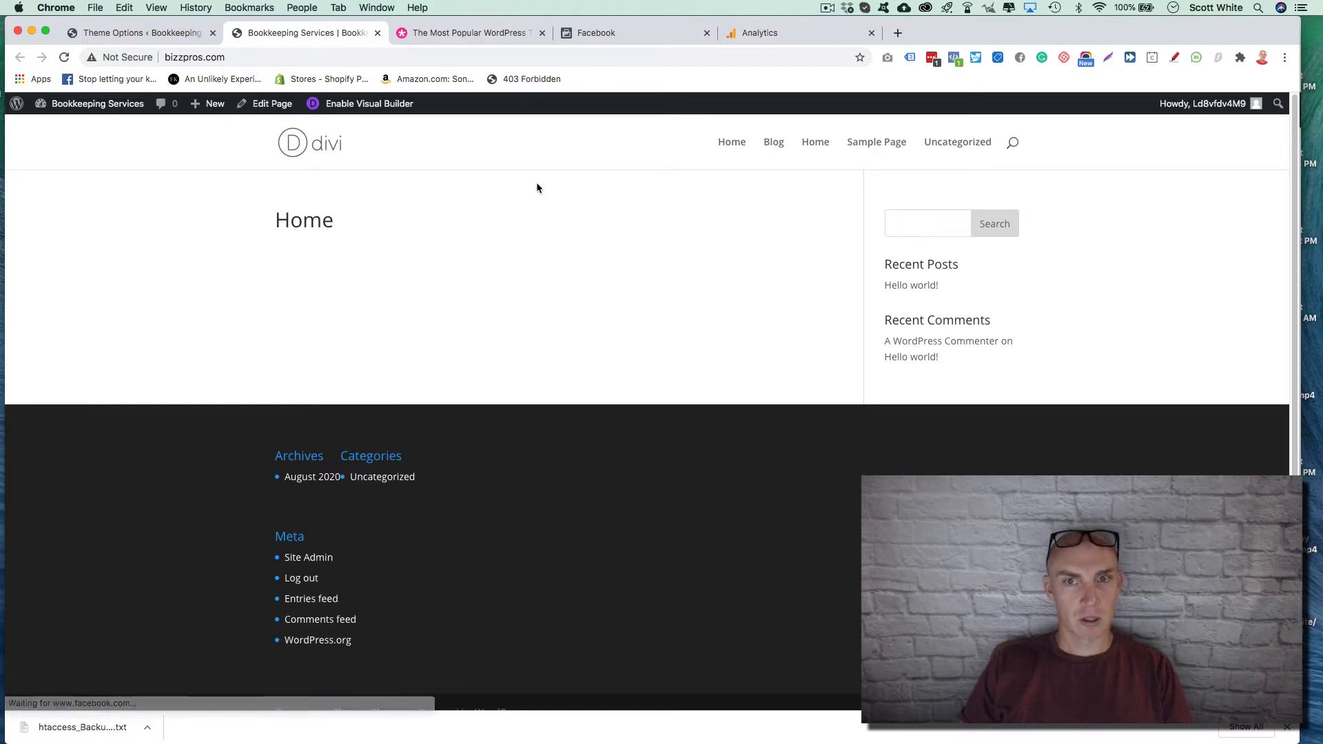
click(909, 57)
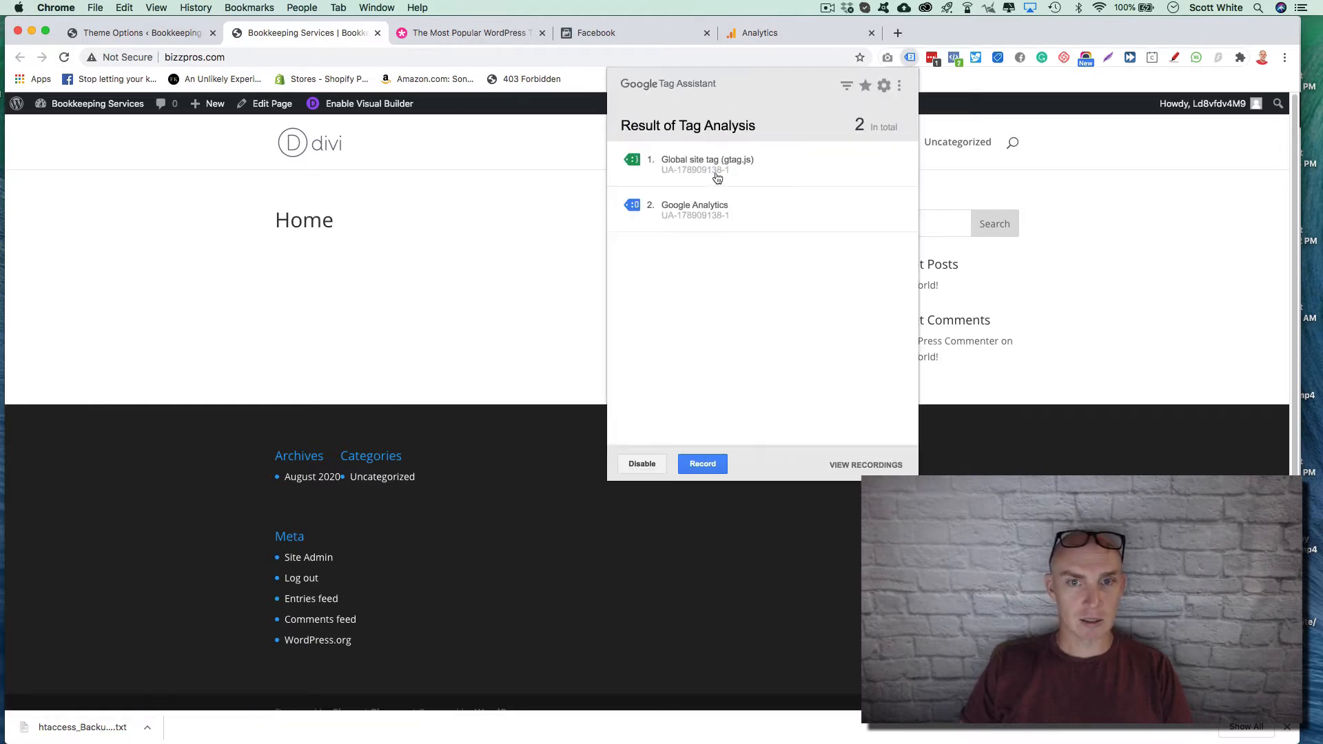
click(545, 275)
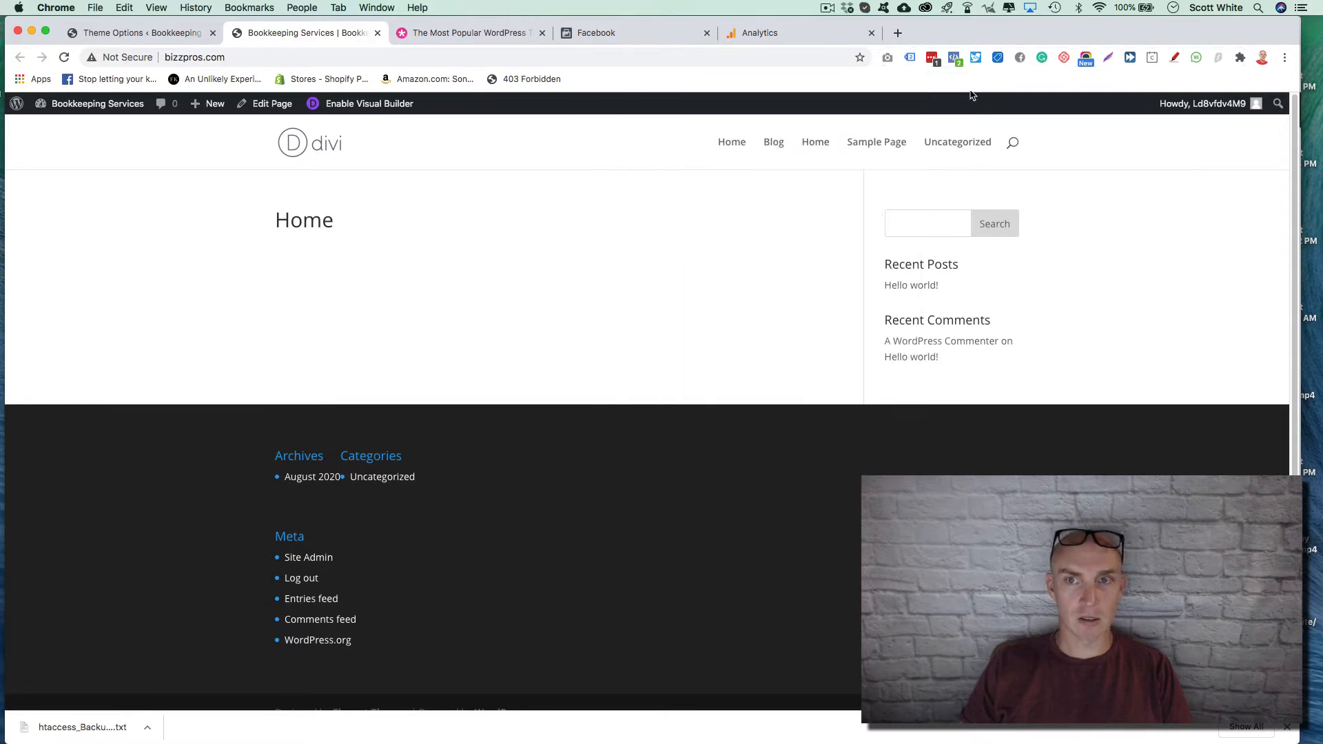
Check the site's pixel with Facebook Pixel Helper, and review the tracking status in Google Analytics before returning to the Divi theme options
click(955, 59)
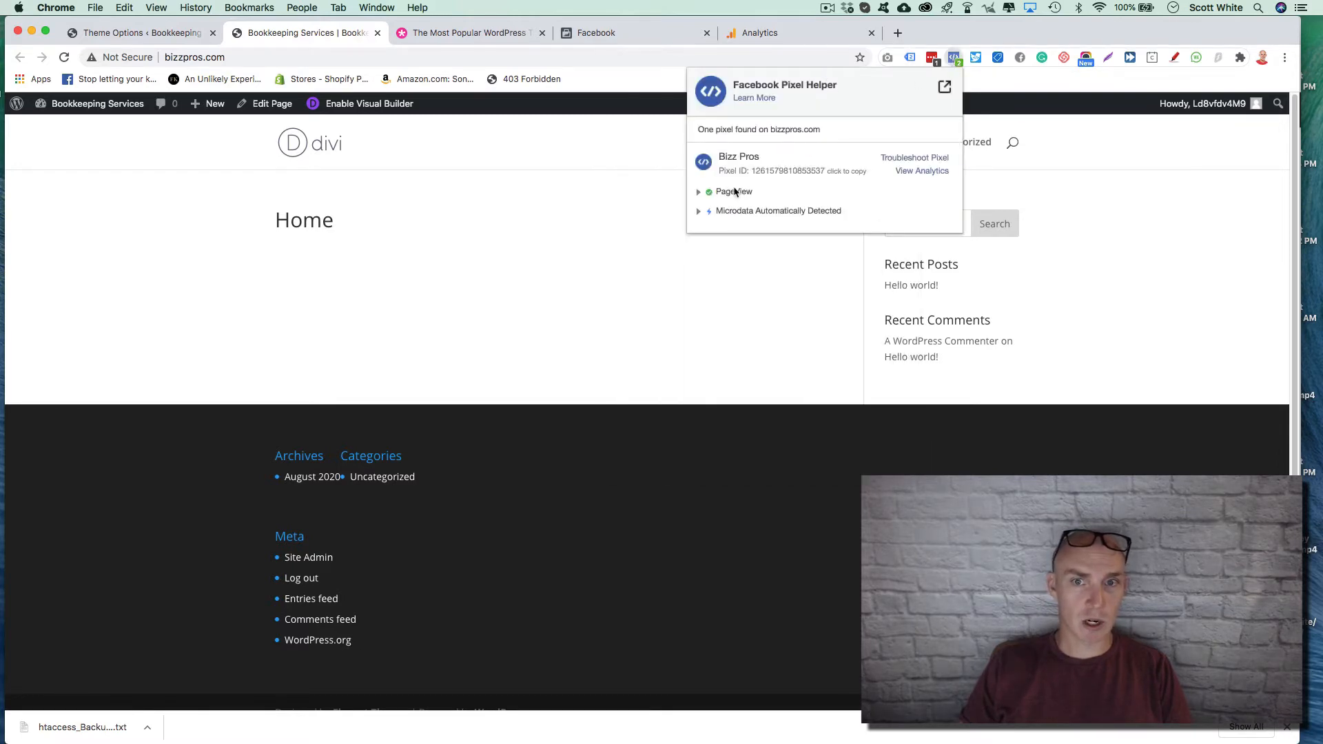
click(561, 192)
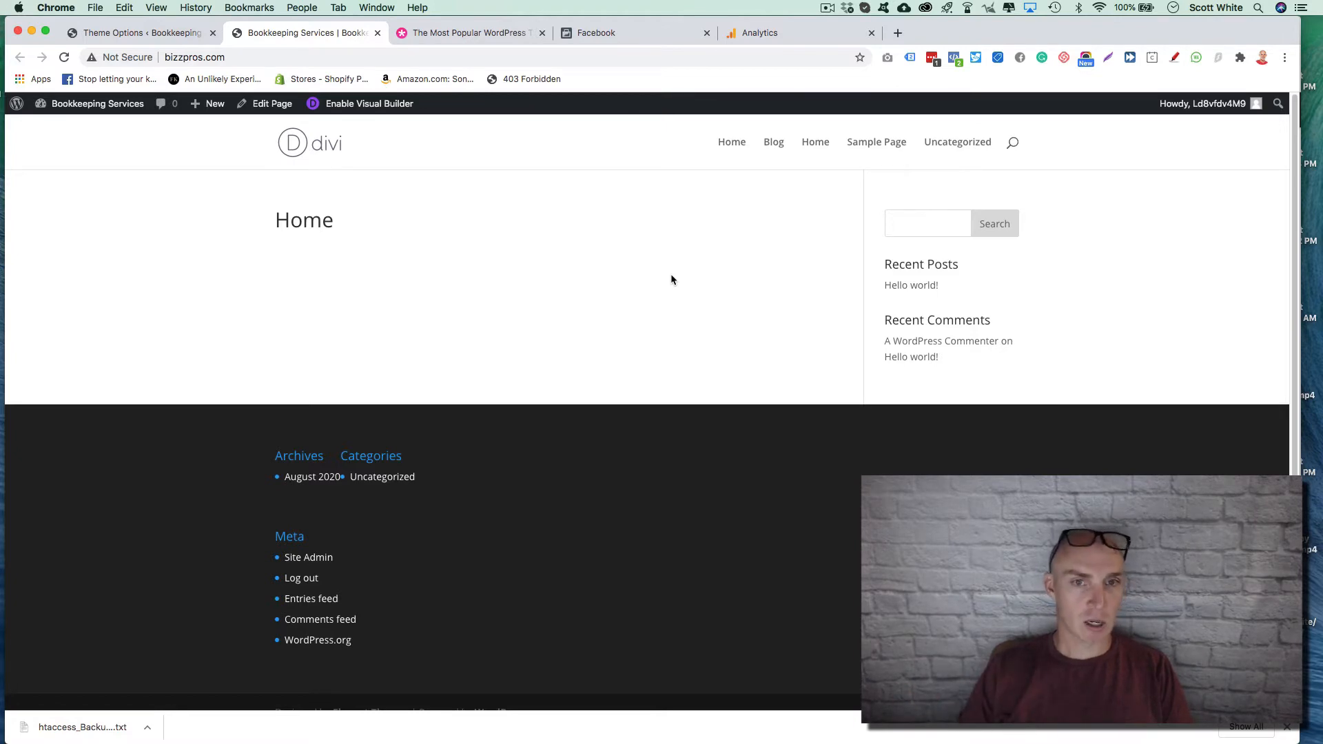
click(772, 35)
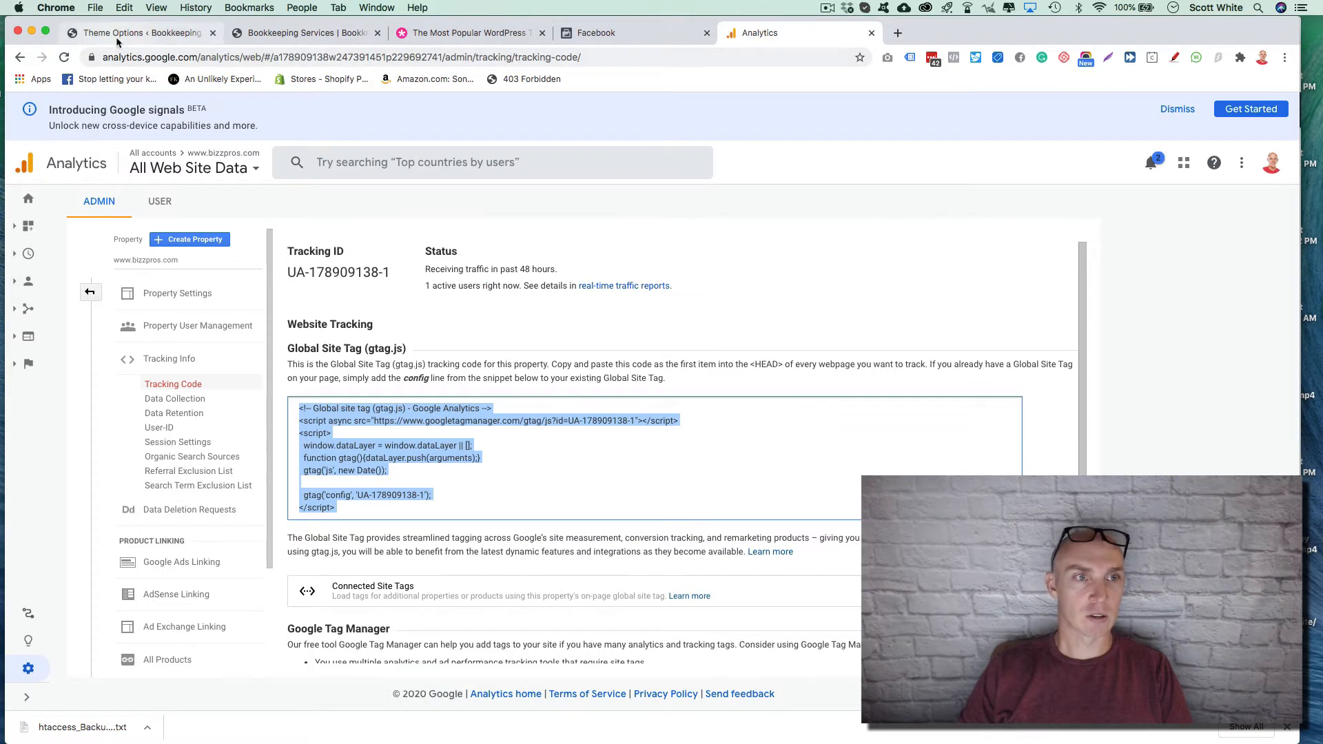
click(138, 32)
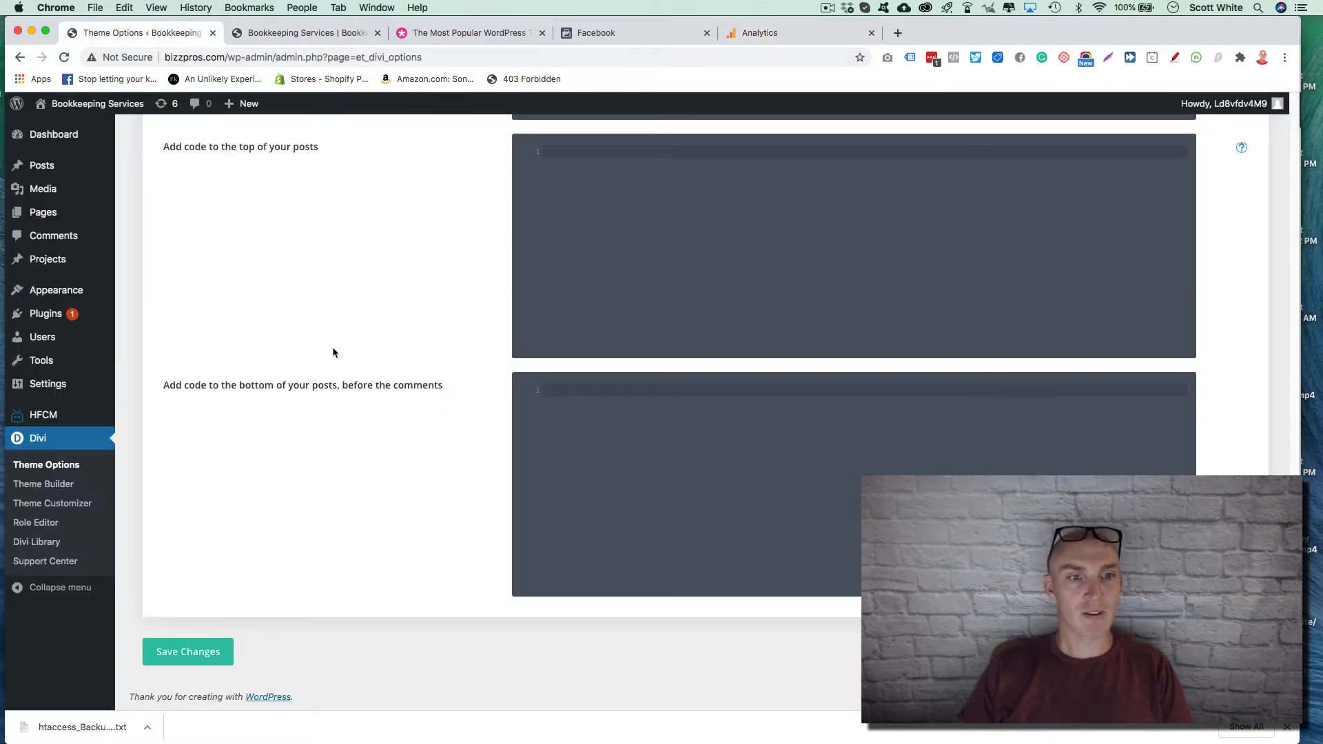
scroll(340, 333, up, 20)
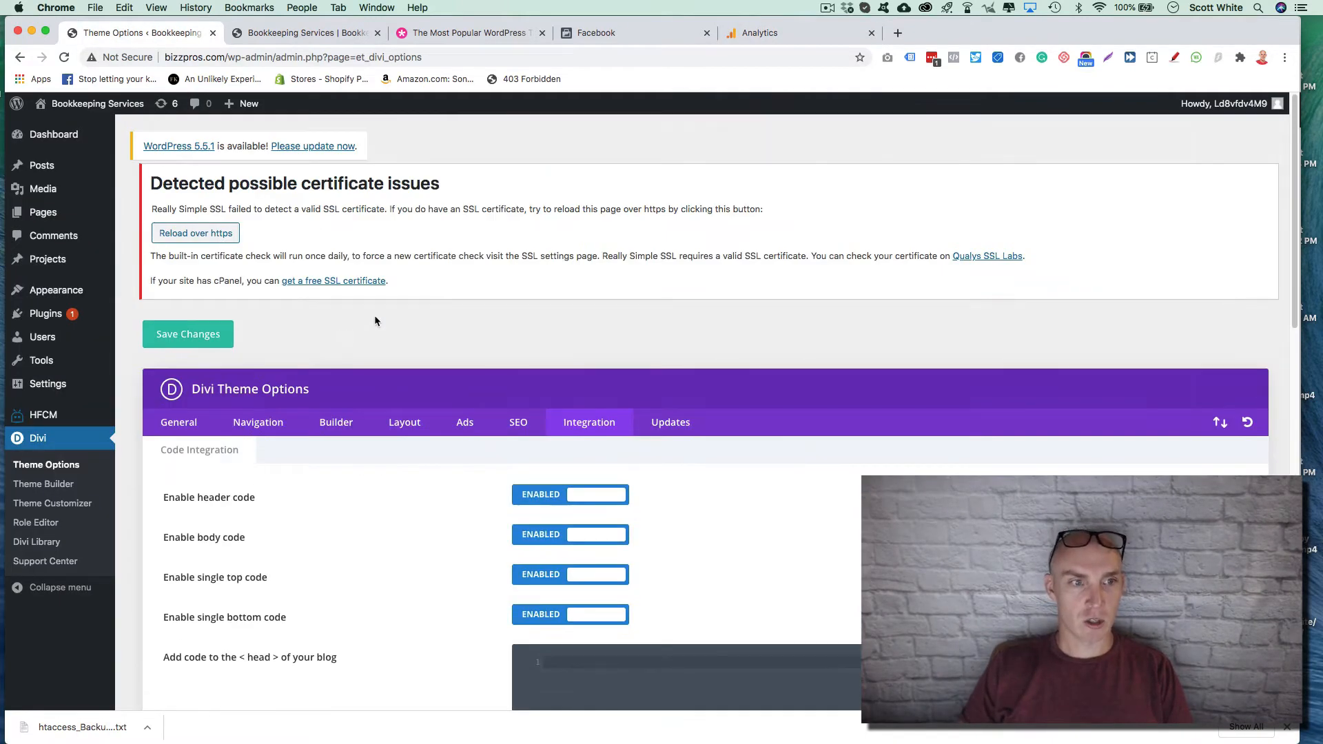
mouse_move(70, 107)
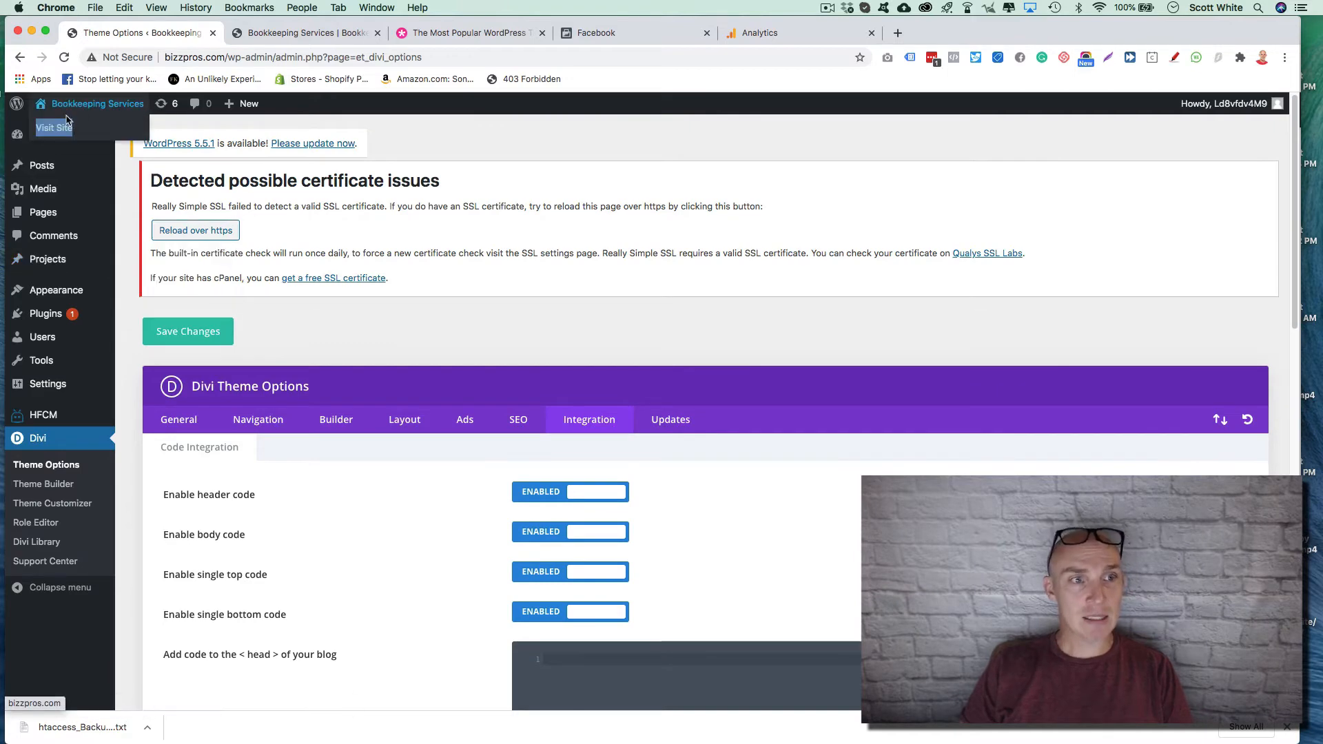
click(303, 34)
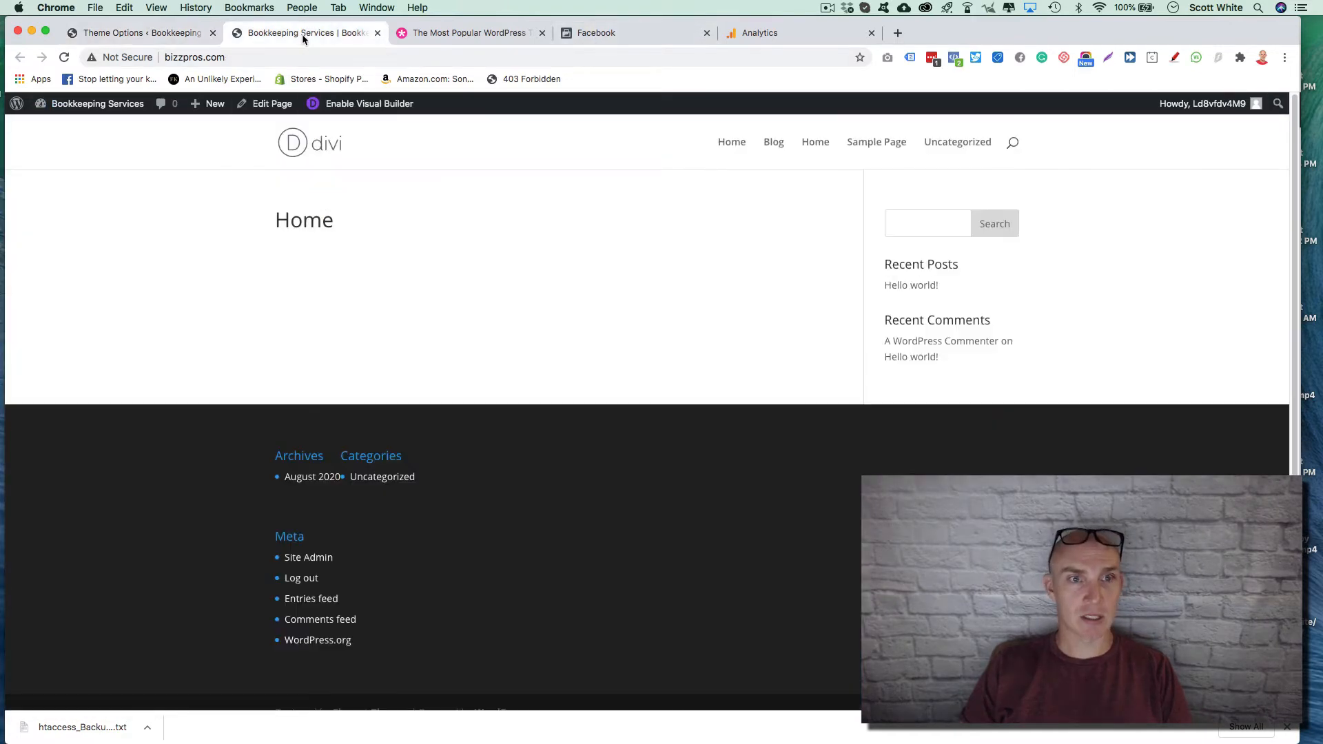
click(344, 108)
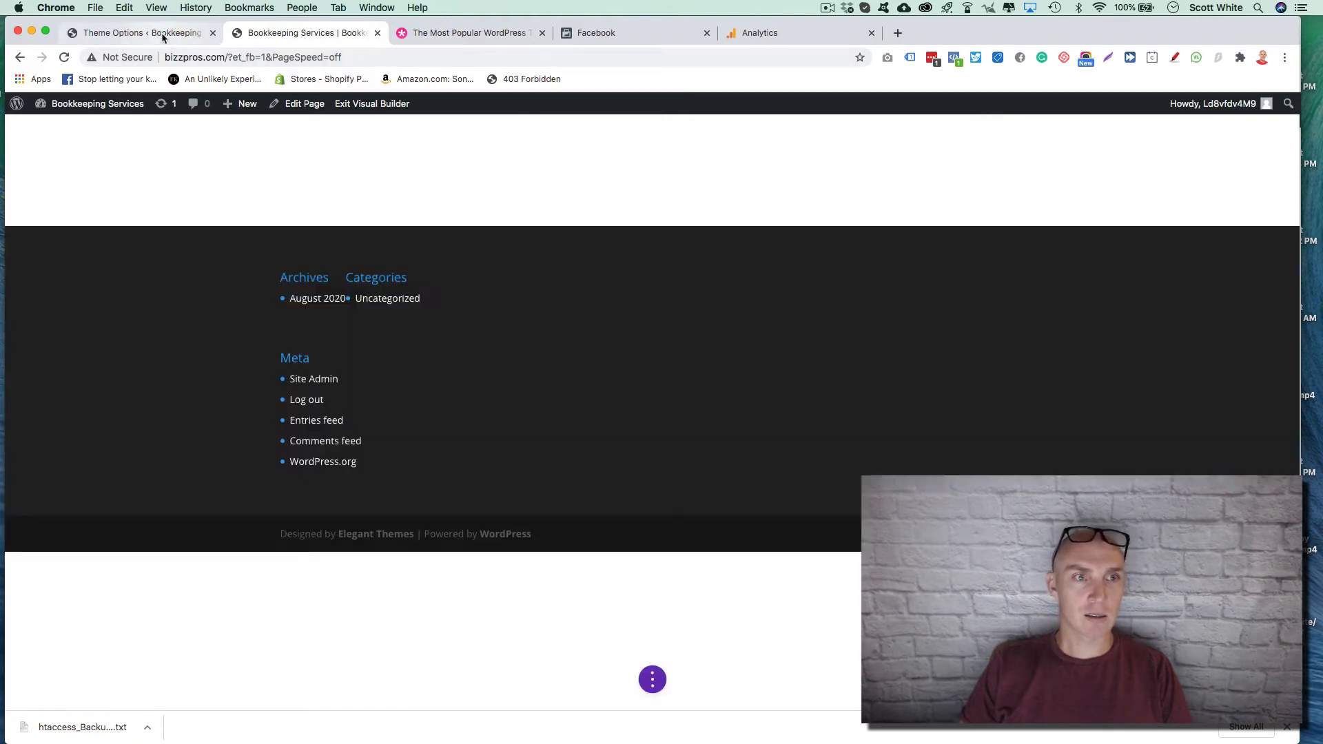
click(377, 33)
click(156, 33)
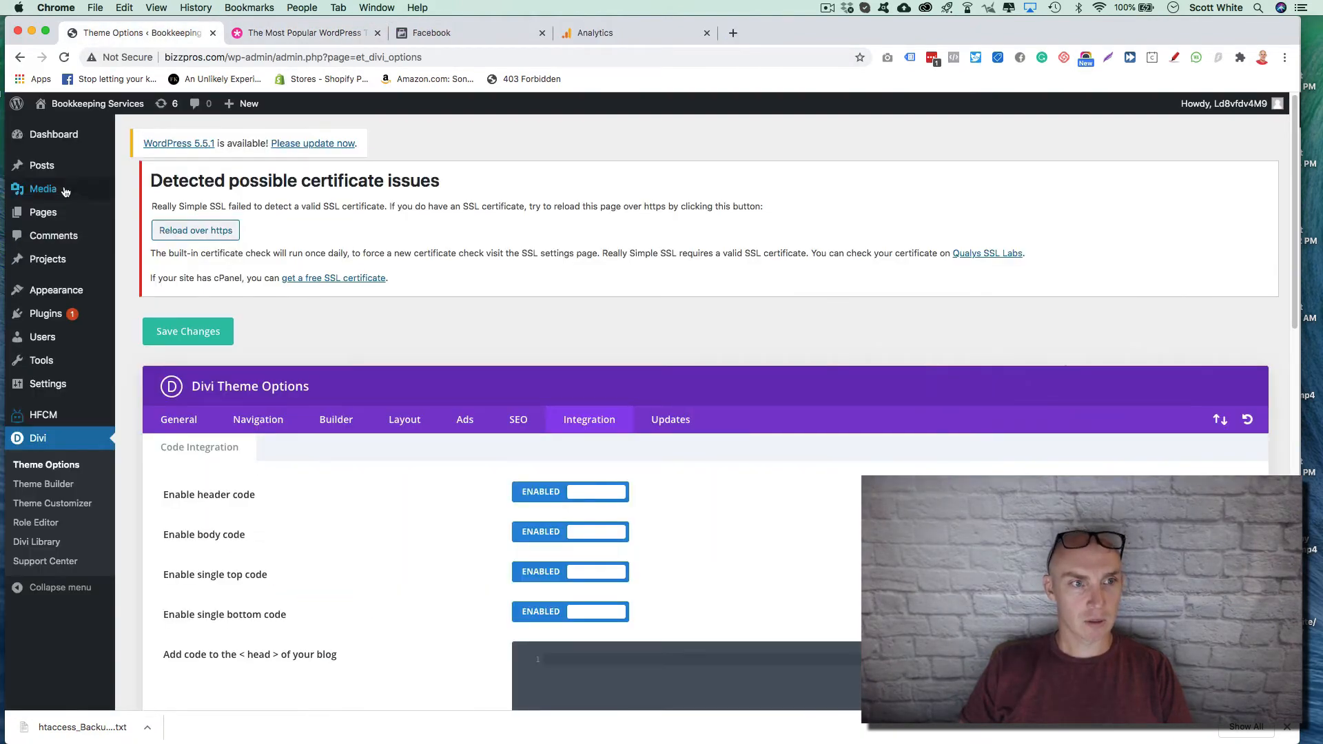
Open the list of all the site's pages in the WordPress admin
mouse_move(58, 218)
click(146, 217)
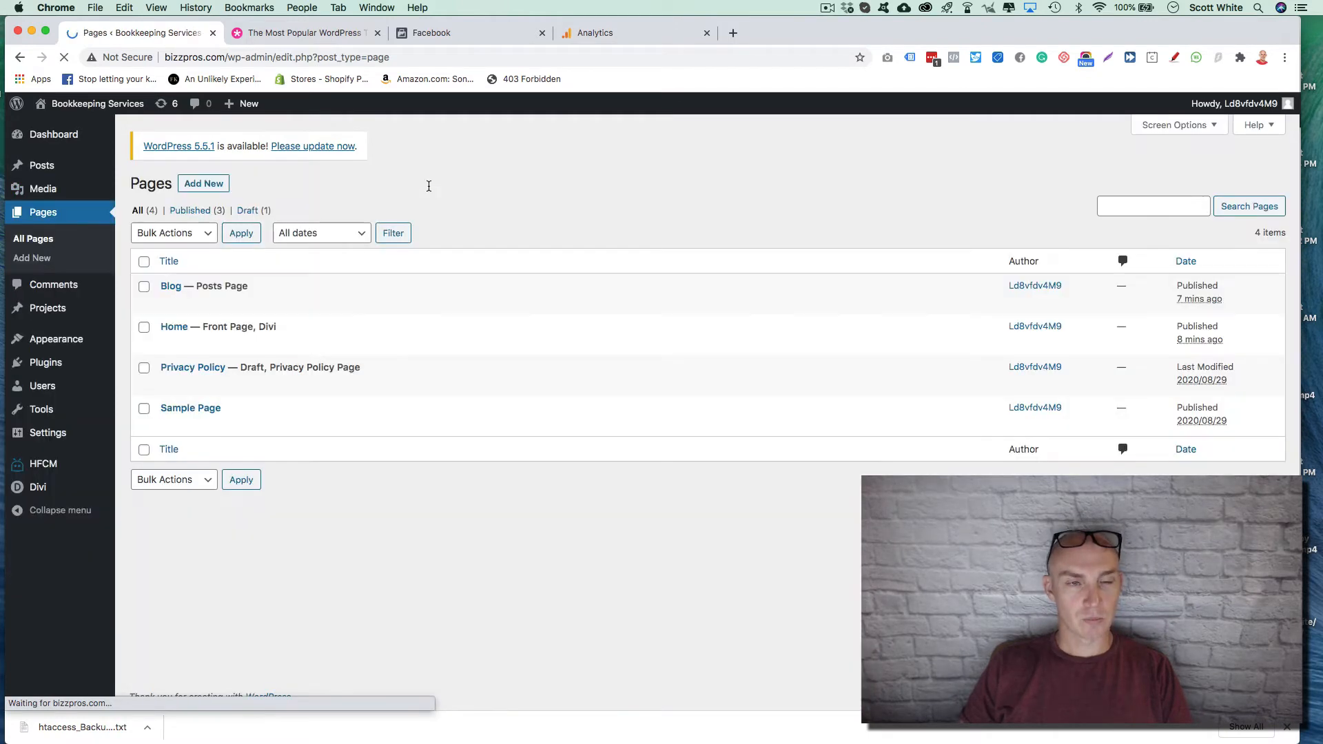
mouse_move(86, 110)
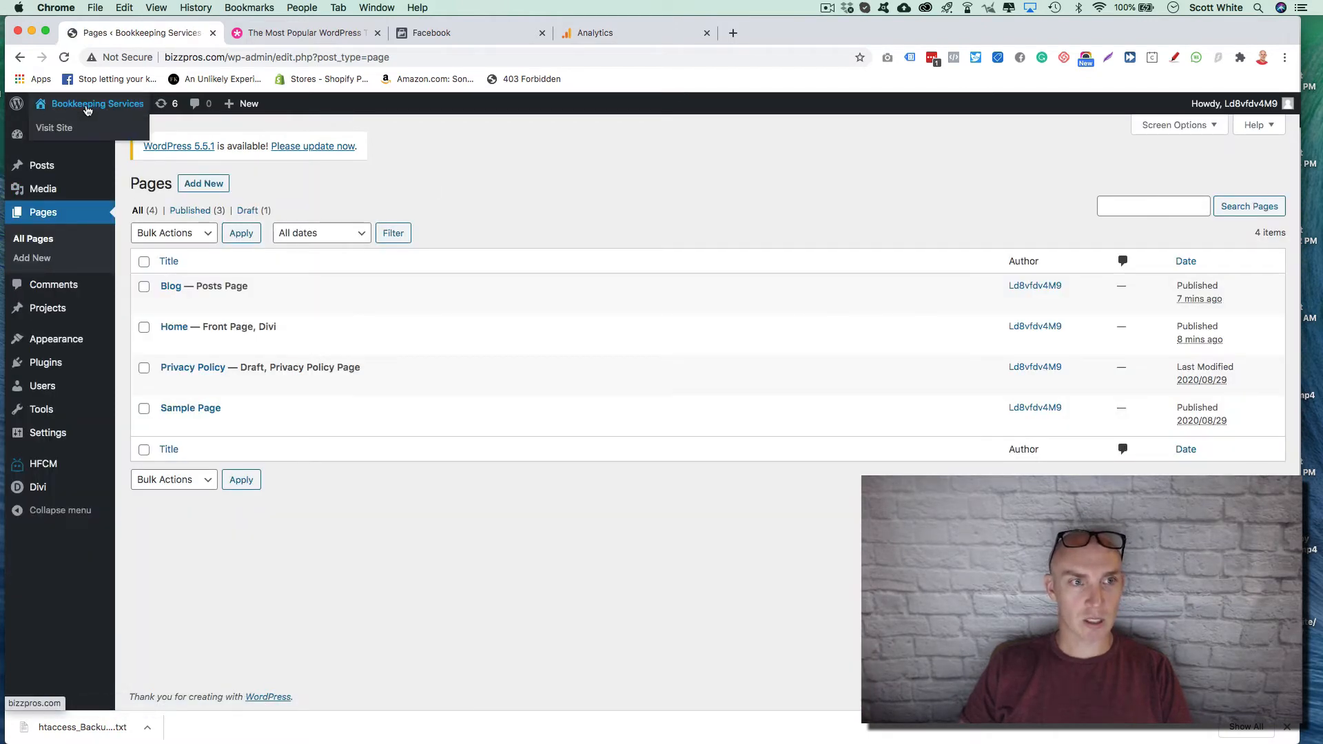
right_click(59, 133)
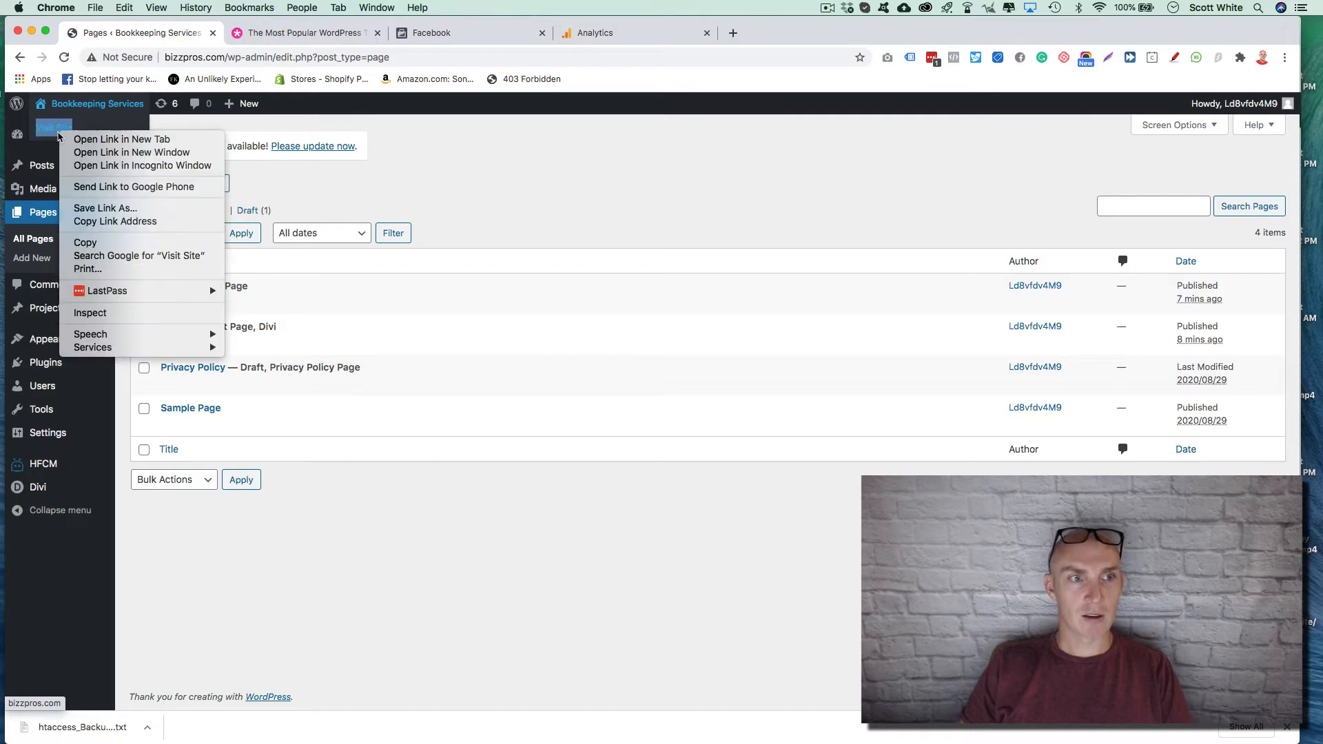
click(96, 140)
click(288, 30)
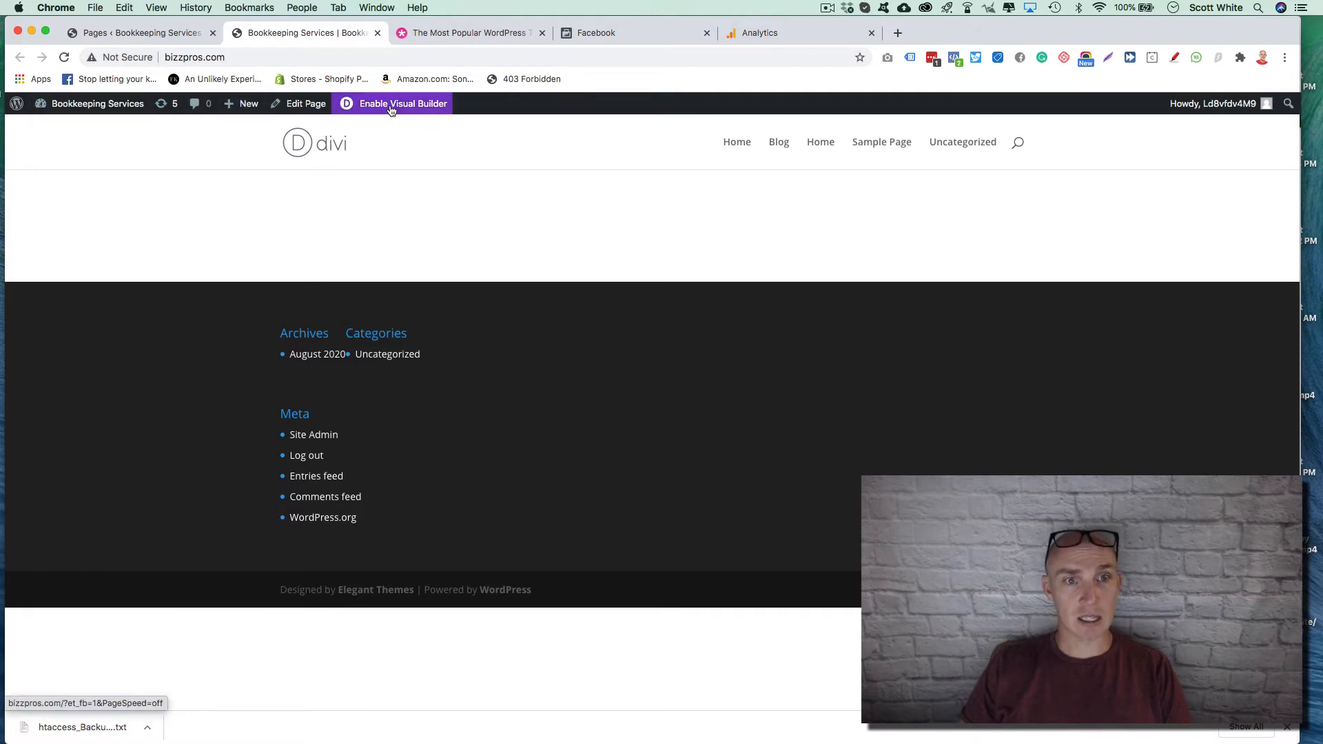
click(378, 33)
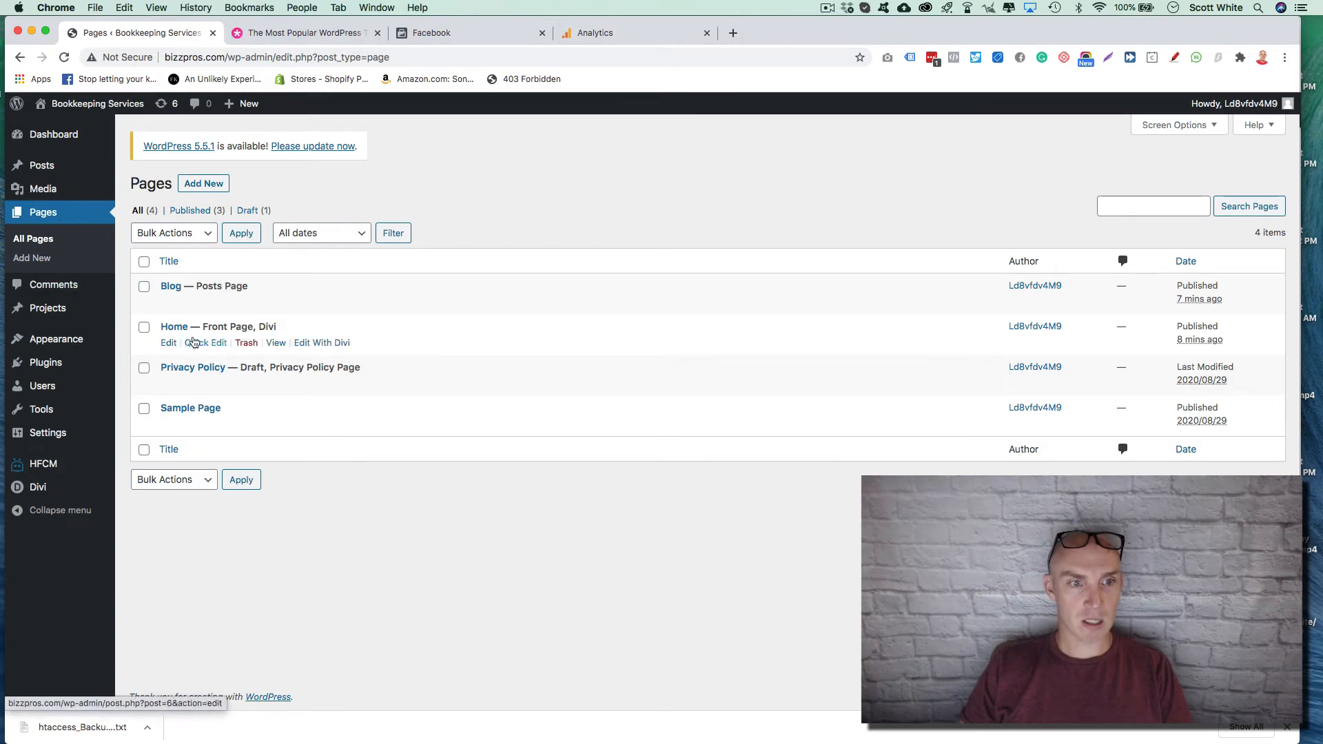
Open the Home page in the Divi builder and browse the premade layout packs in the Business category
click(324, 343)
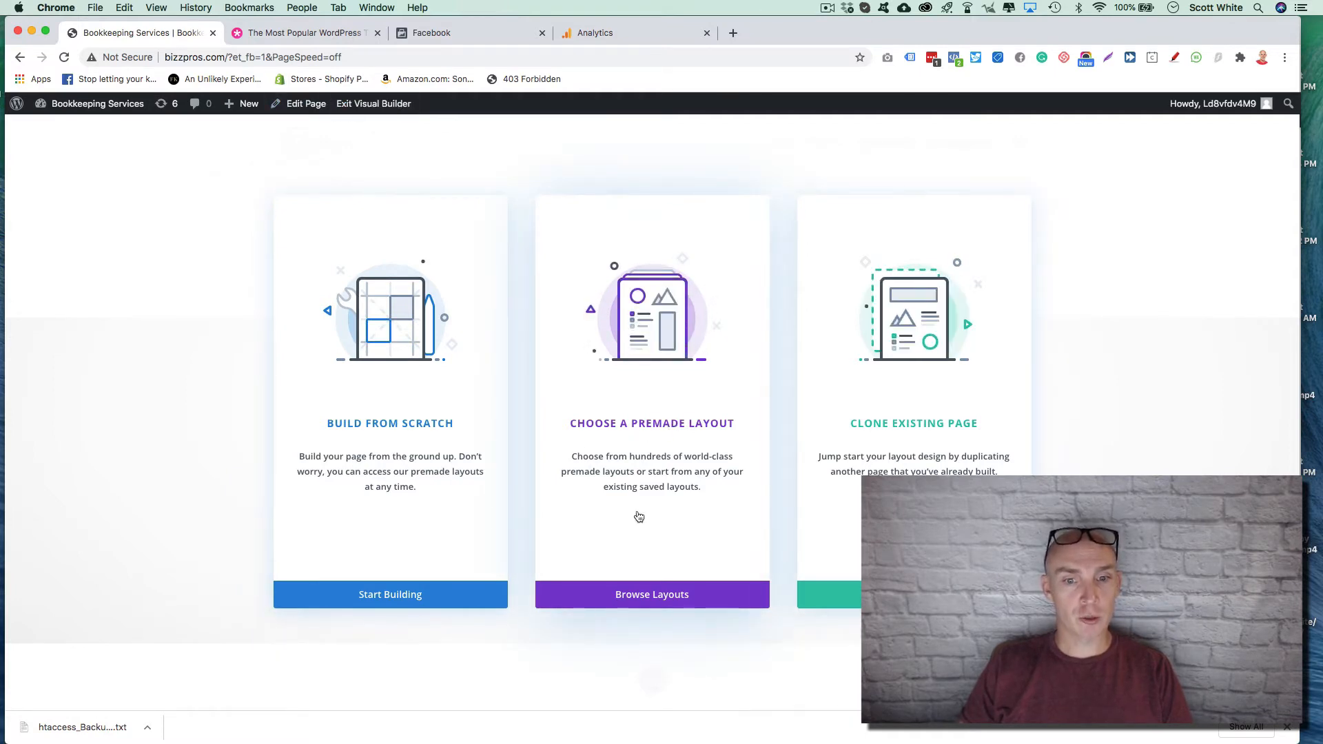
click(647, 596)
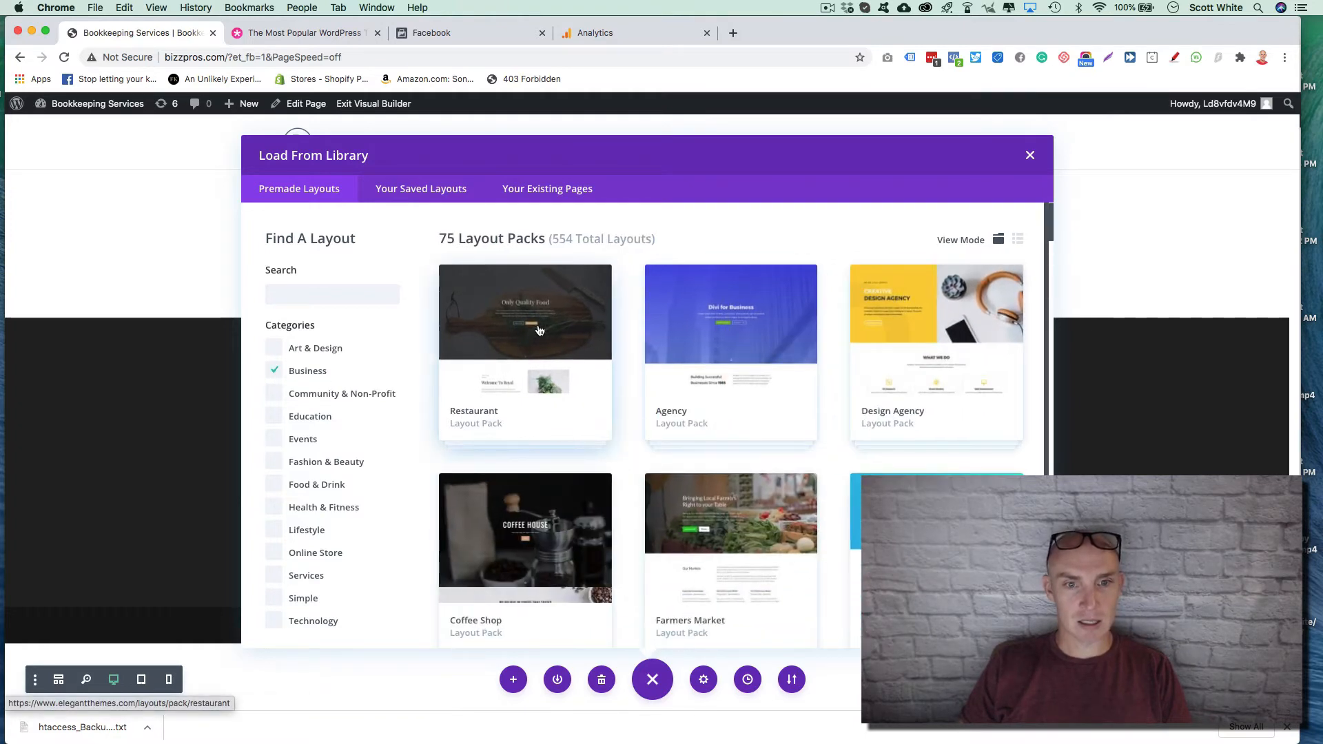
scroll(548, 376, down, 1)
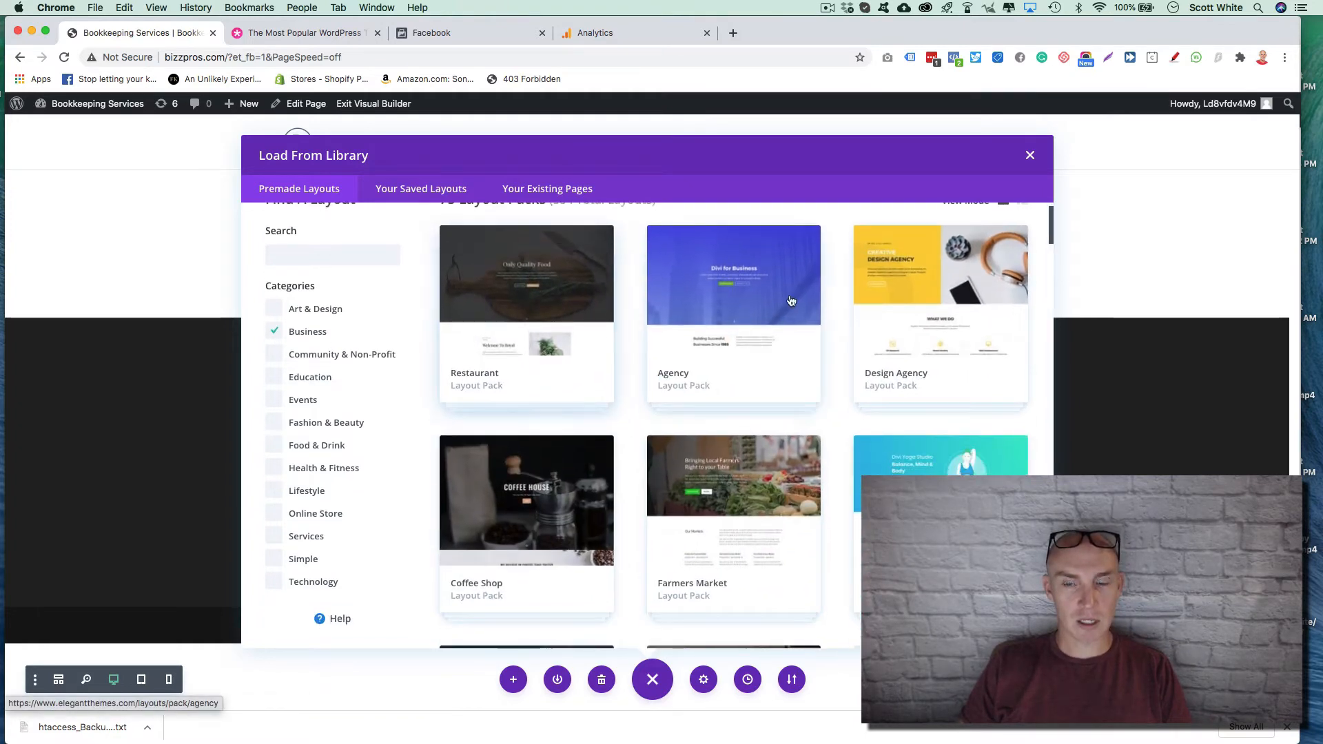
scroll(729, 355, down, 4)
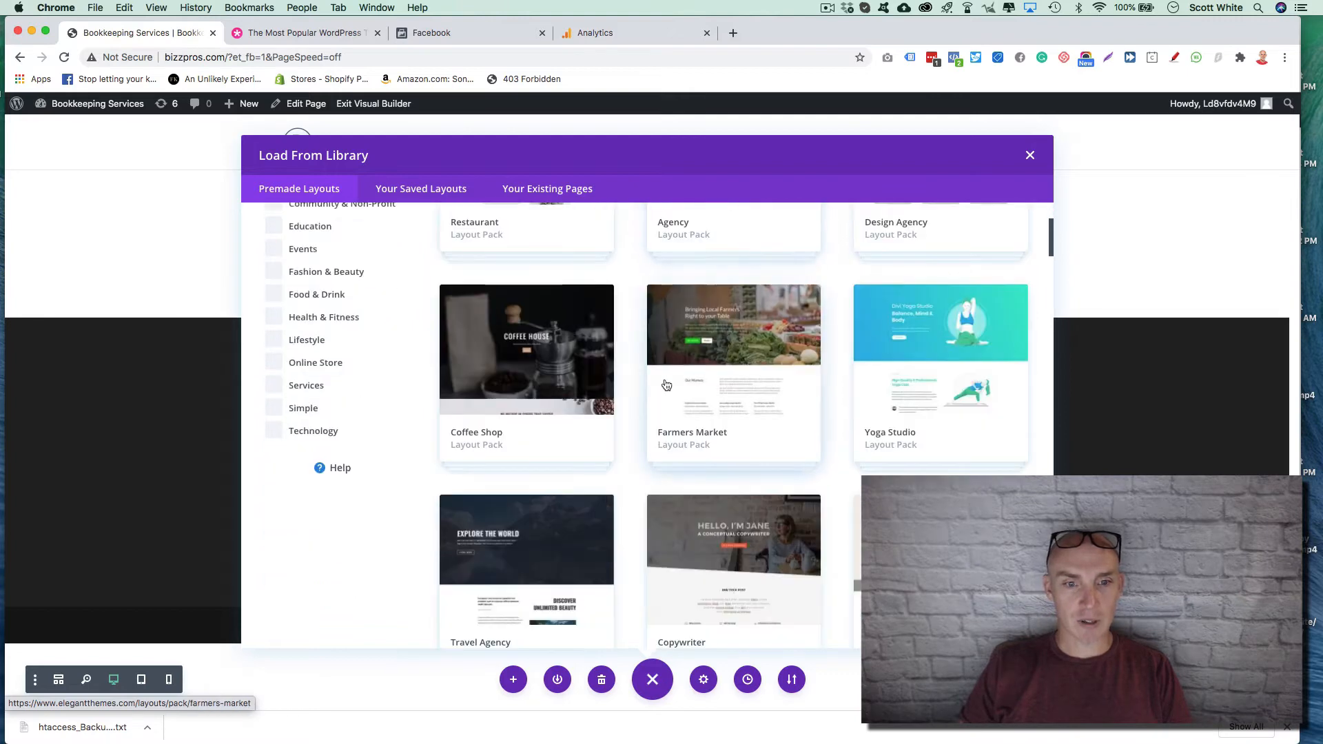
scroll(644, 382, down, 2)
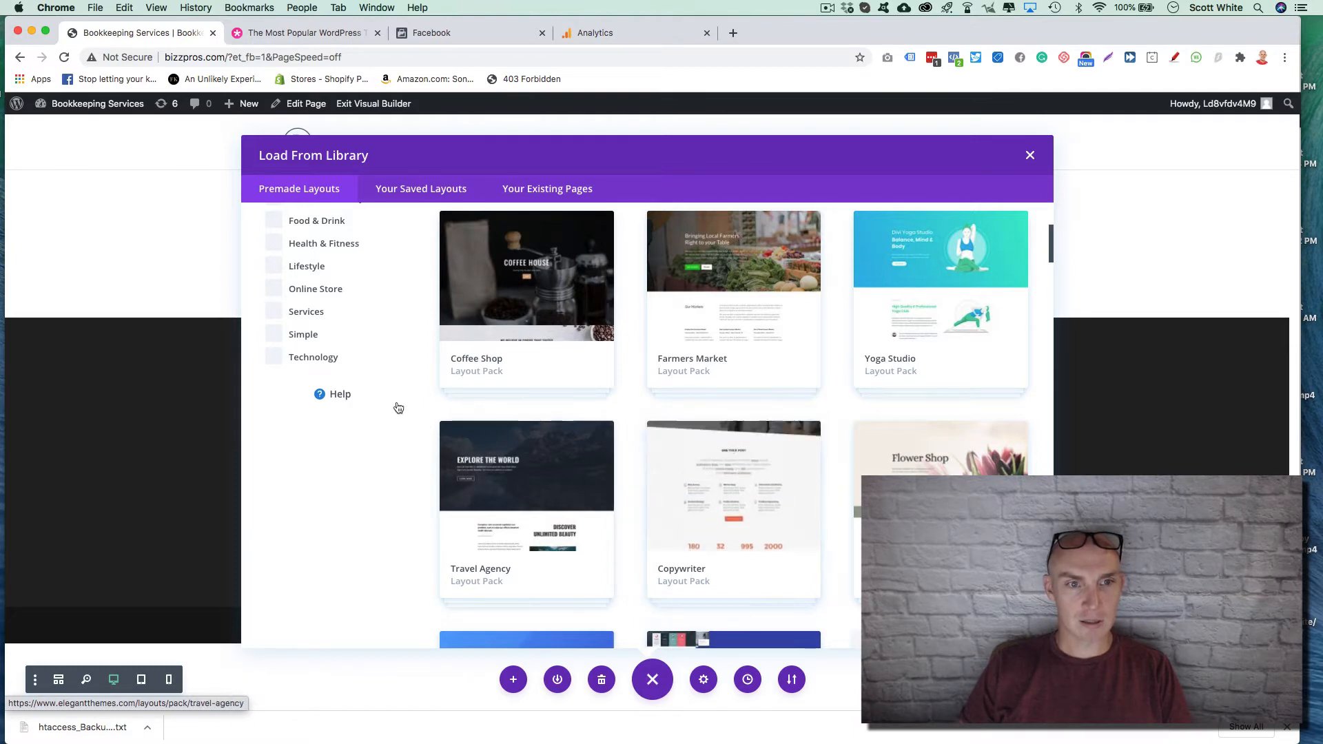
scroll(792, 467, down, 5)
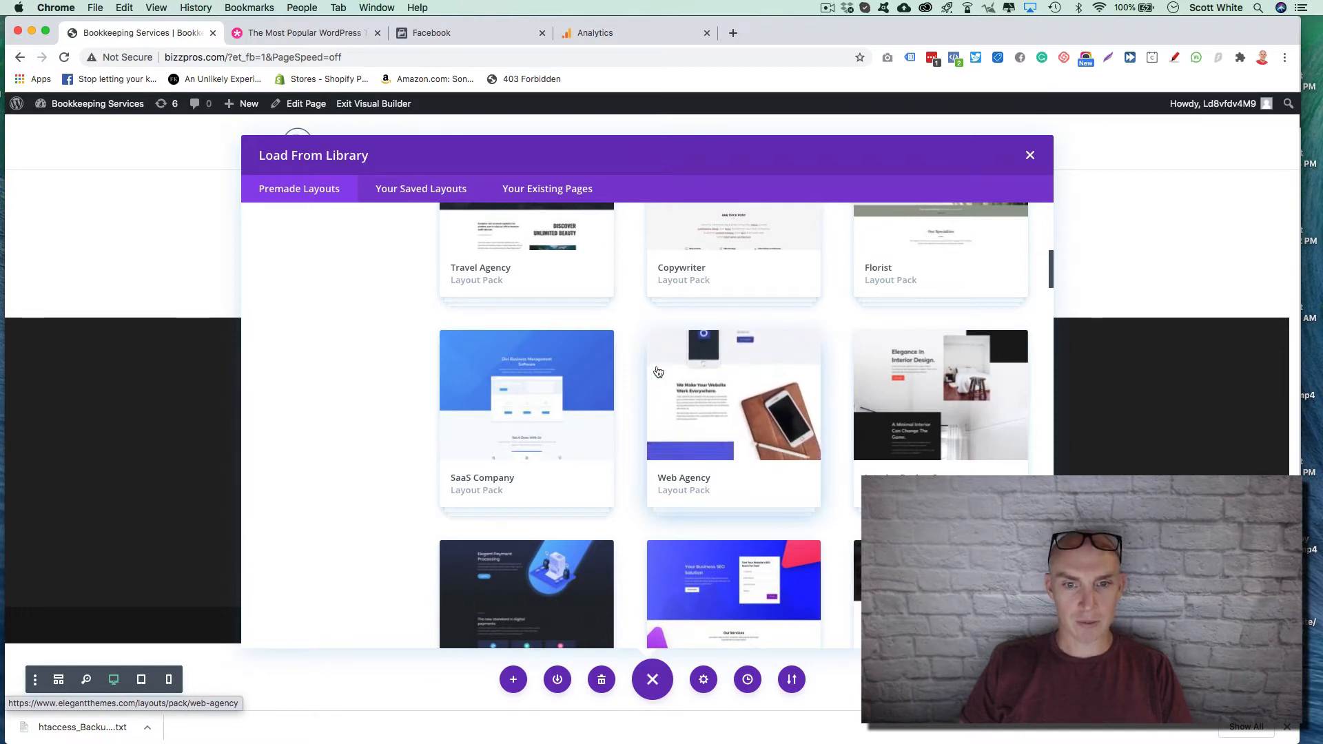
scroll(410, 437, down, 5)
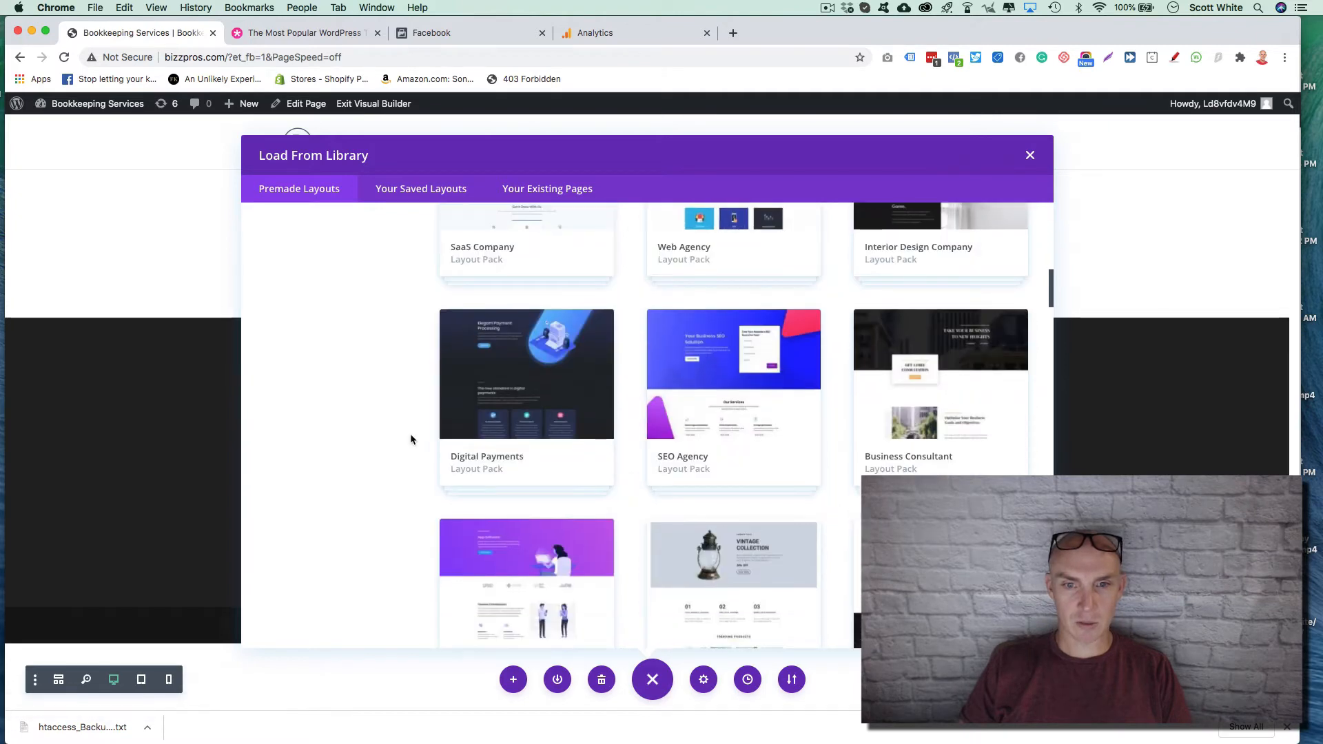
scroll(411, 439, down, 2)
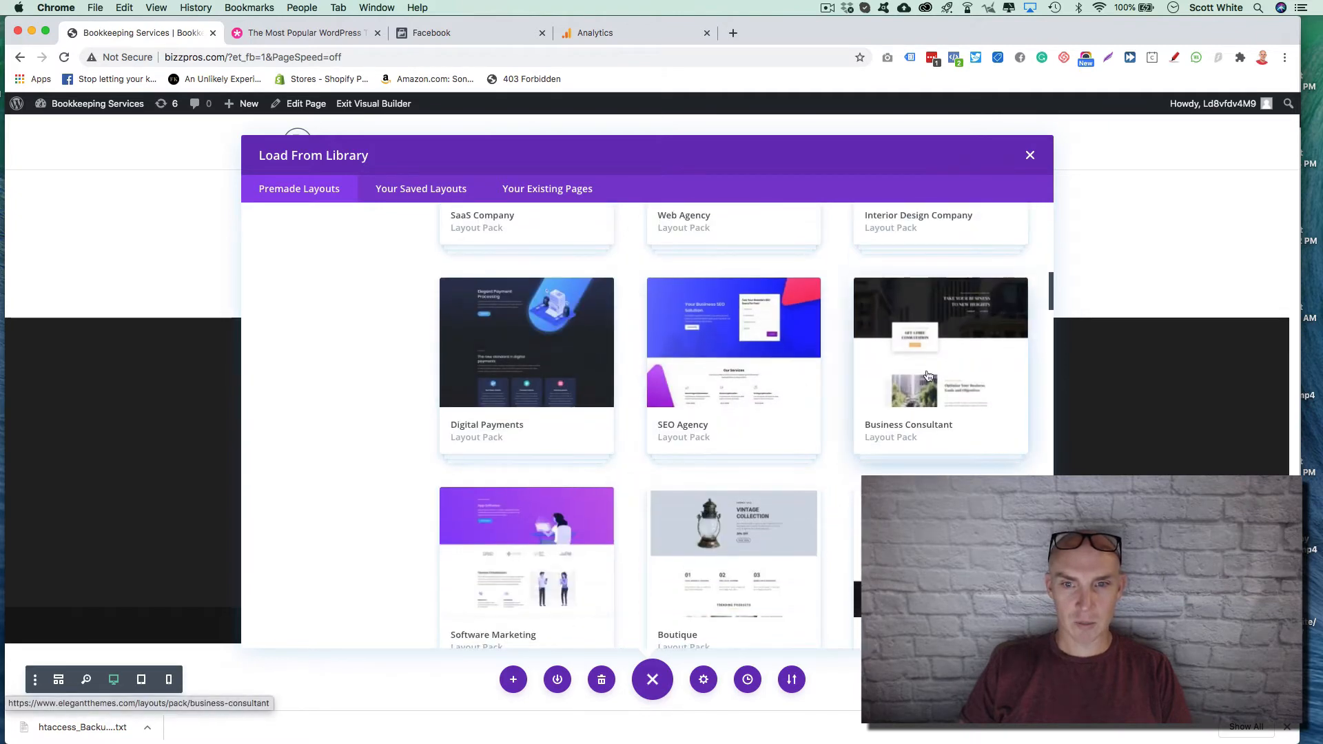
scroll(381, 477, down, 3)
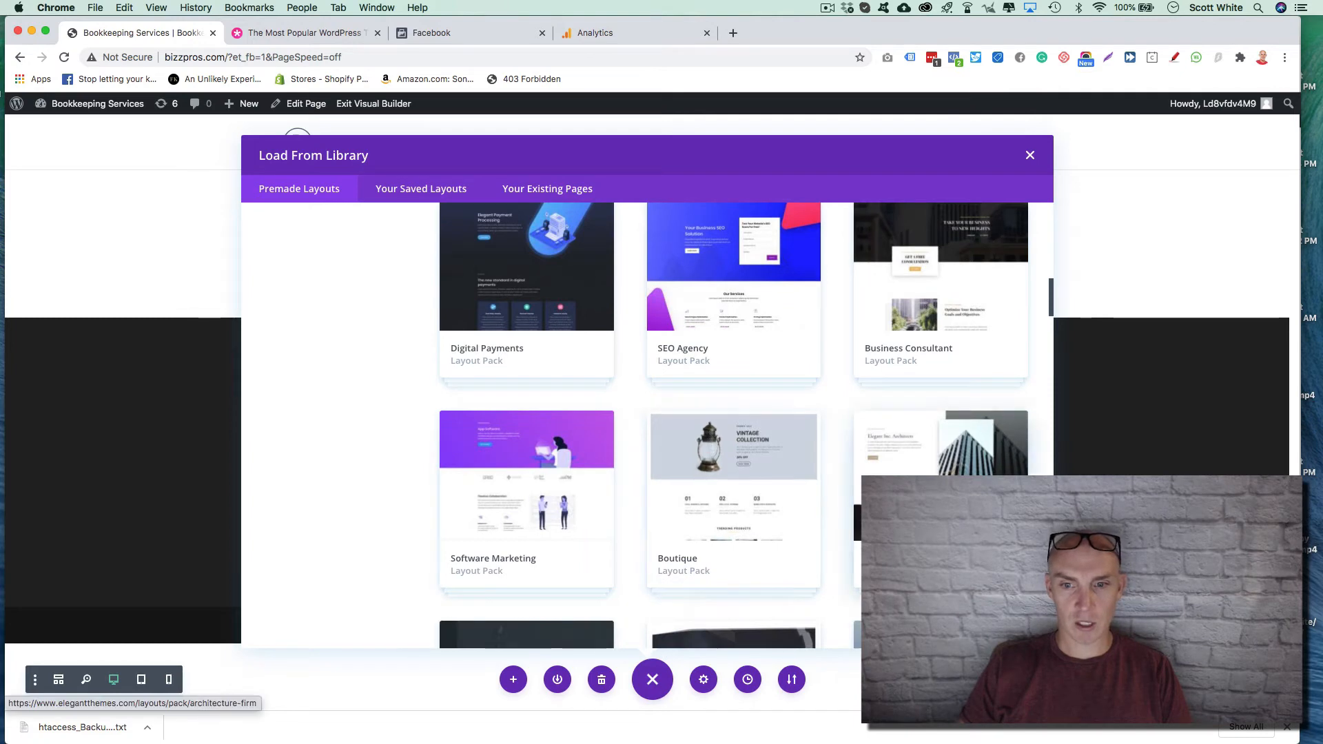
scroll(850, 497, down, 6)
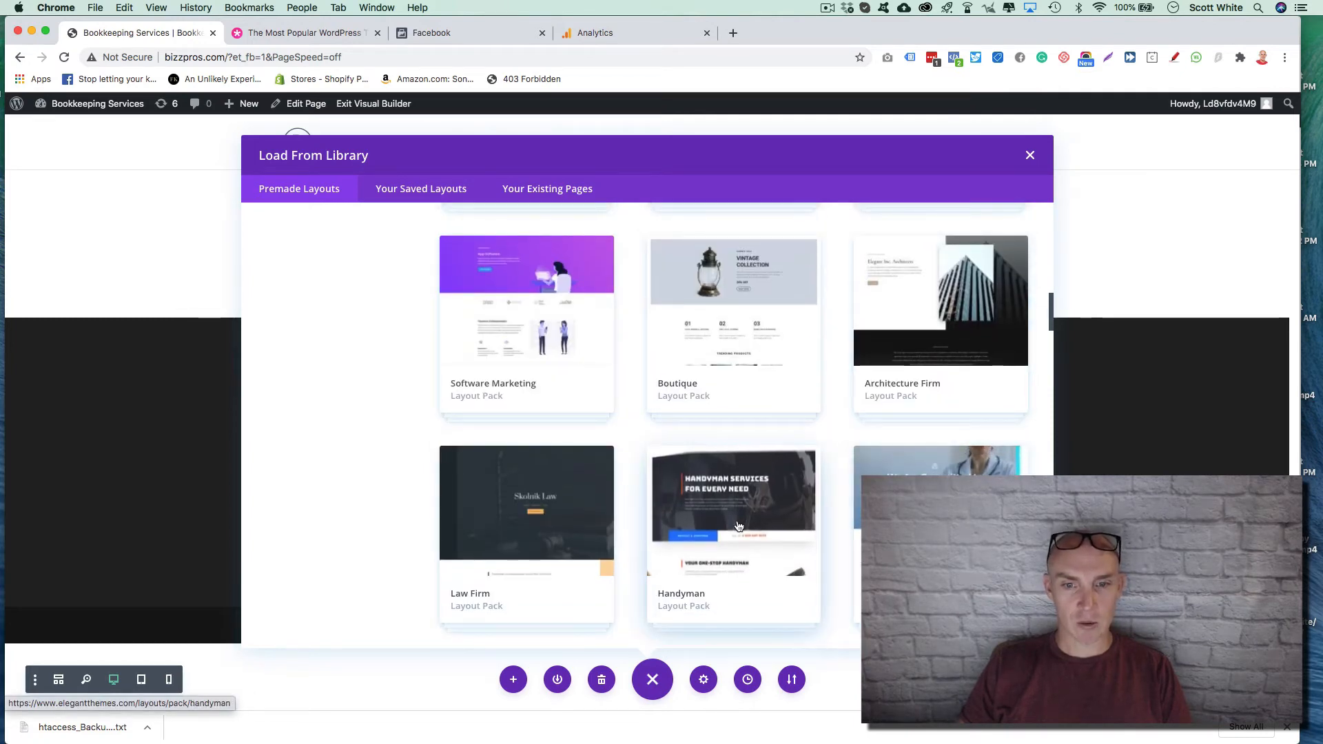
scroll(373, 482, down, 7)
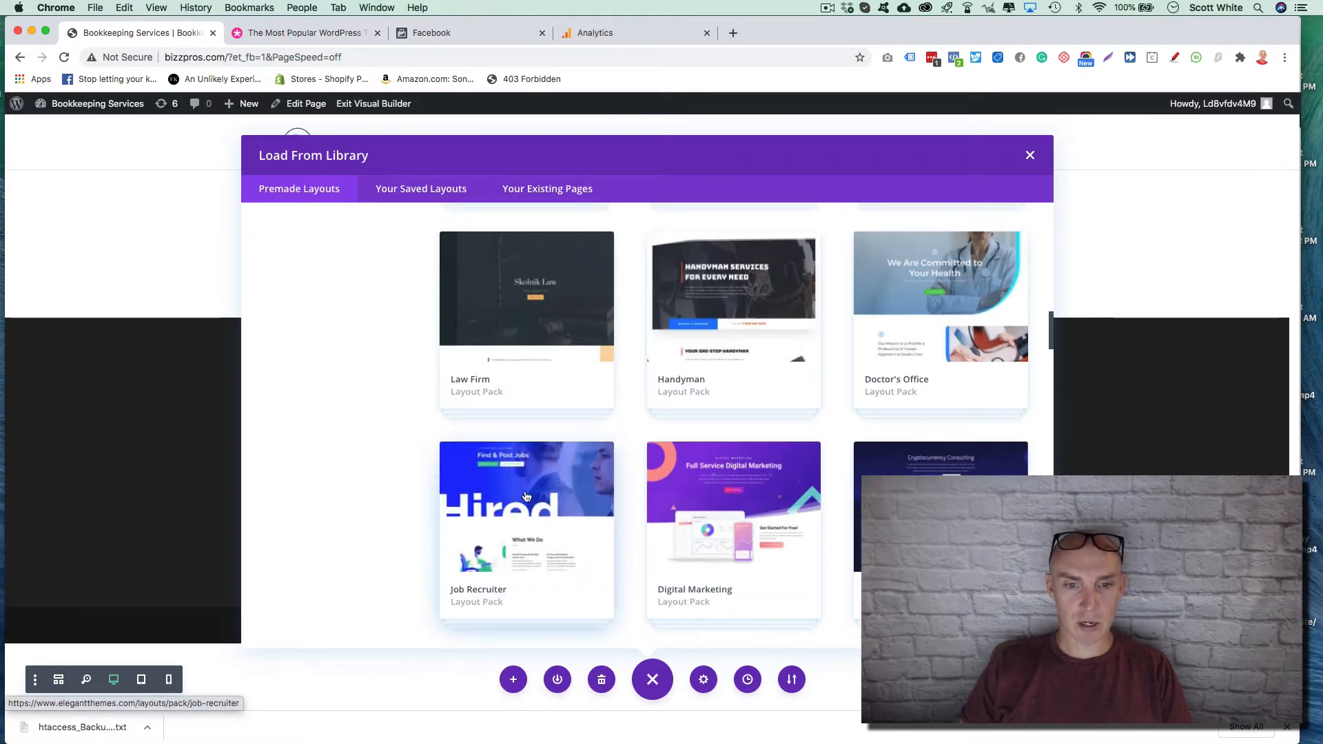
Preview the SEO Agency Landing Page layout and choose to use it for the home page, replacing existing content
click(733, 510)
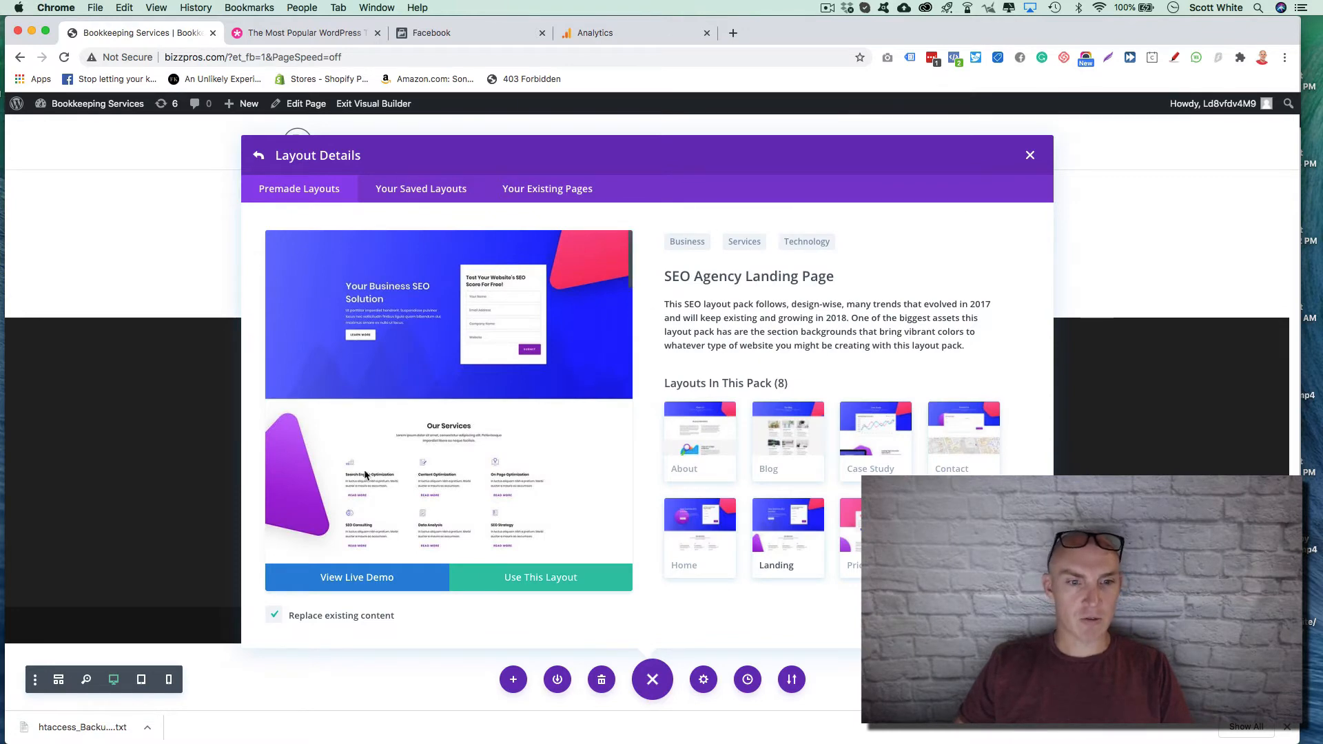
scroll(370, 528, down, 2)
click(566, 583)
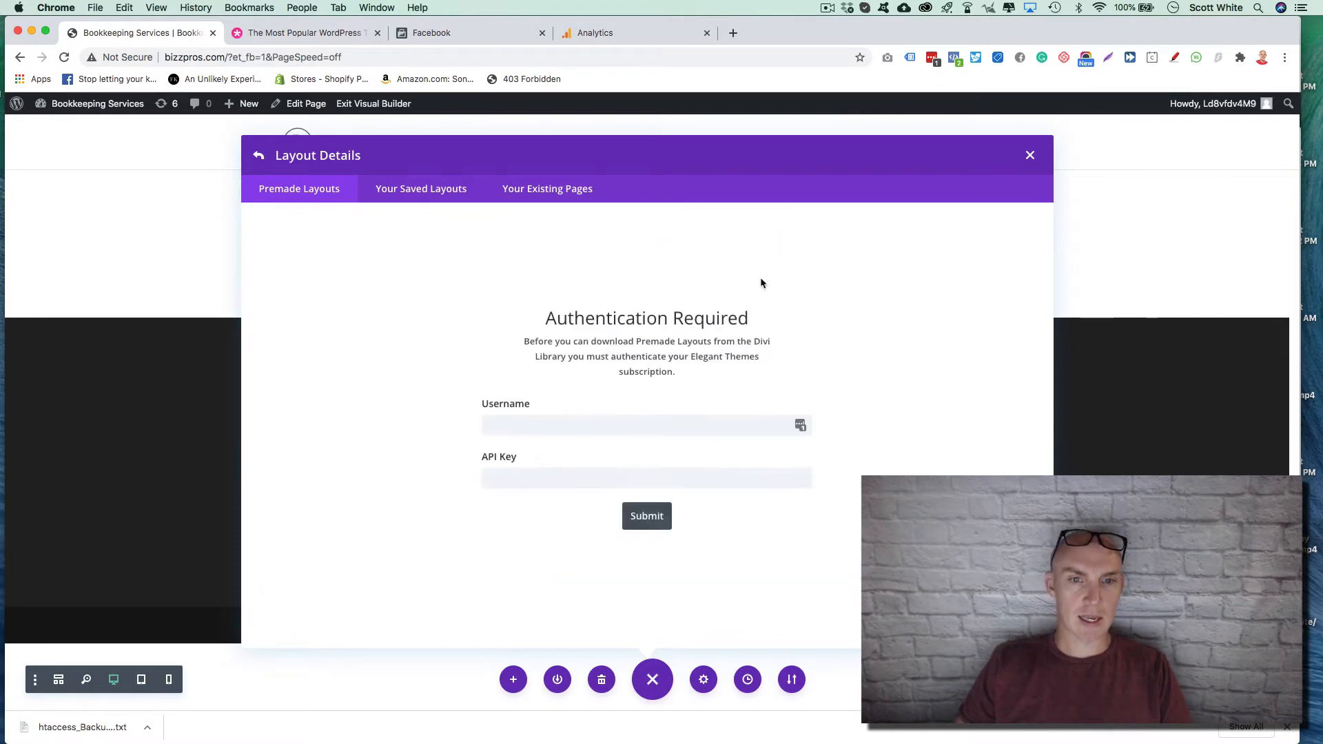
Check for a saved login for the layout library authentication, and switch to the Elegant Themes website to get the API key
click(800, 425)
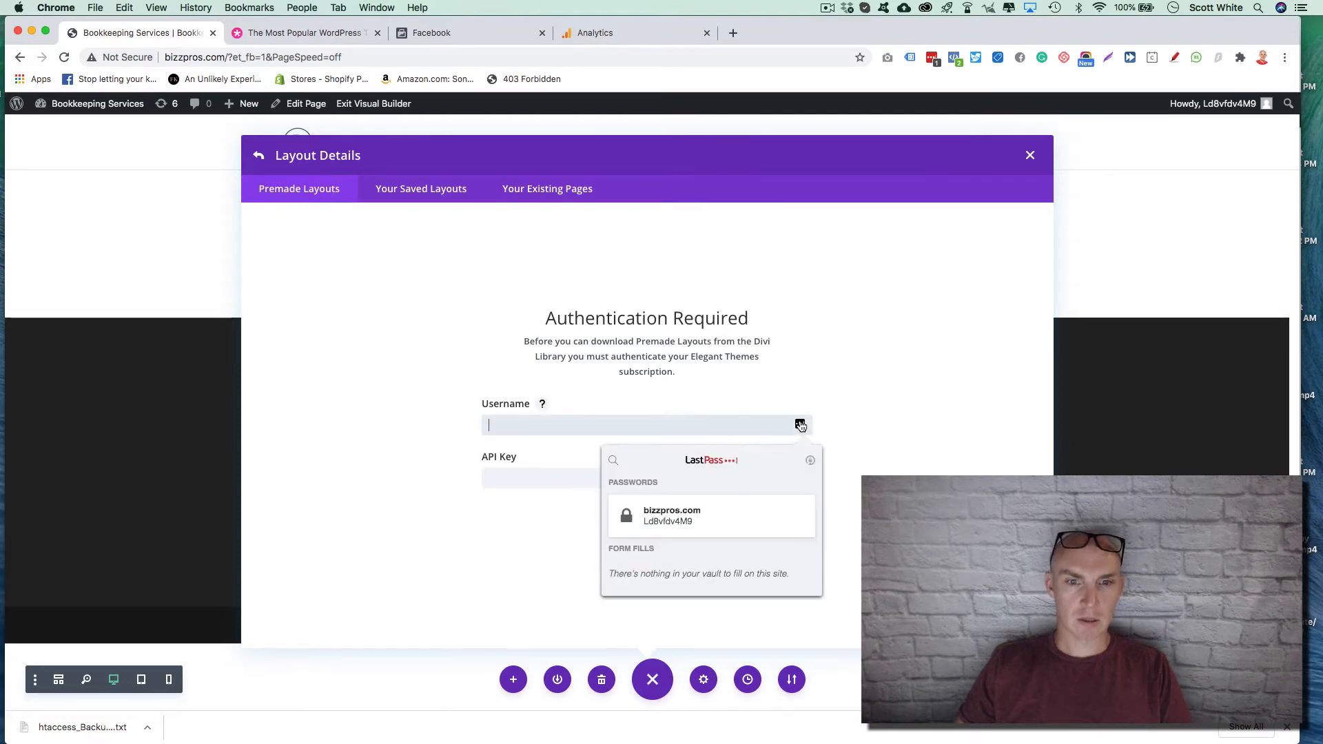
click(835, 414)
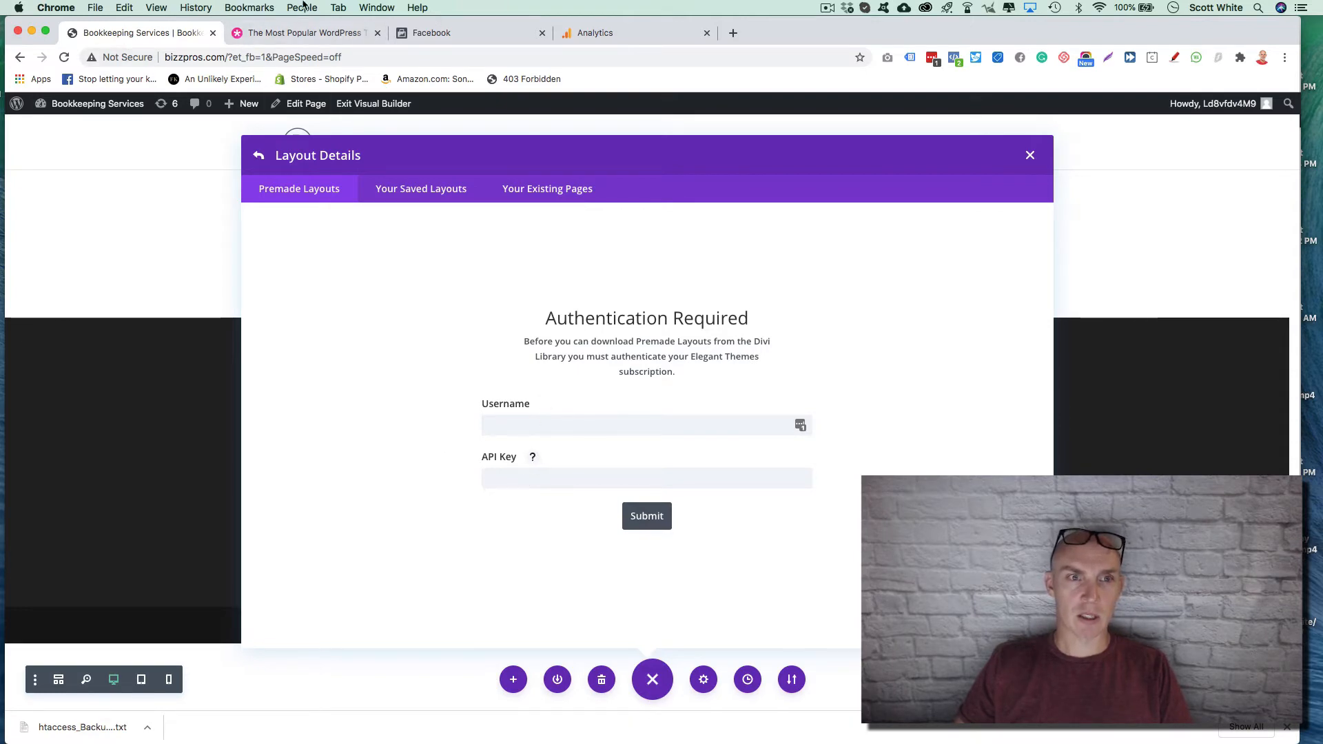
click(303, 32)
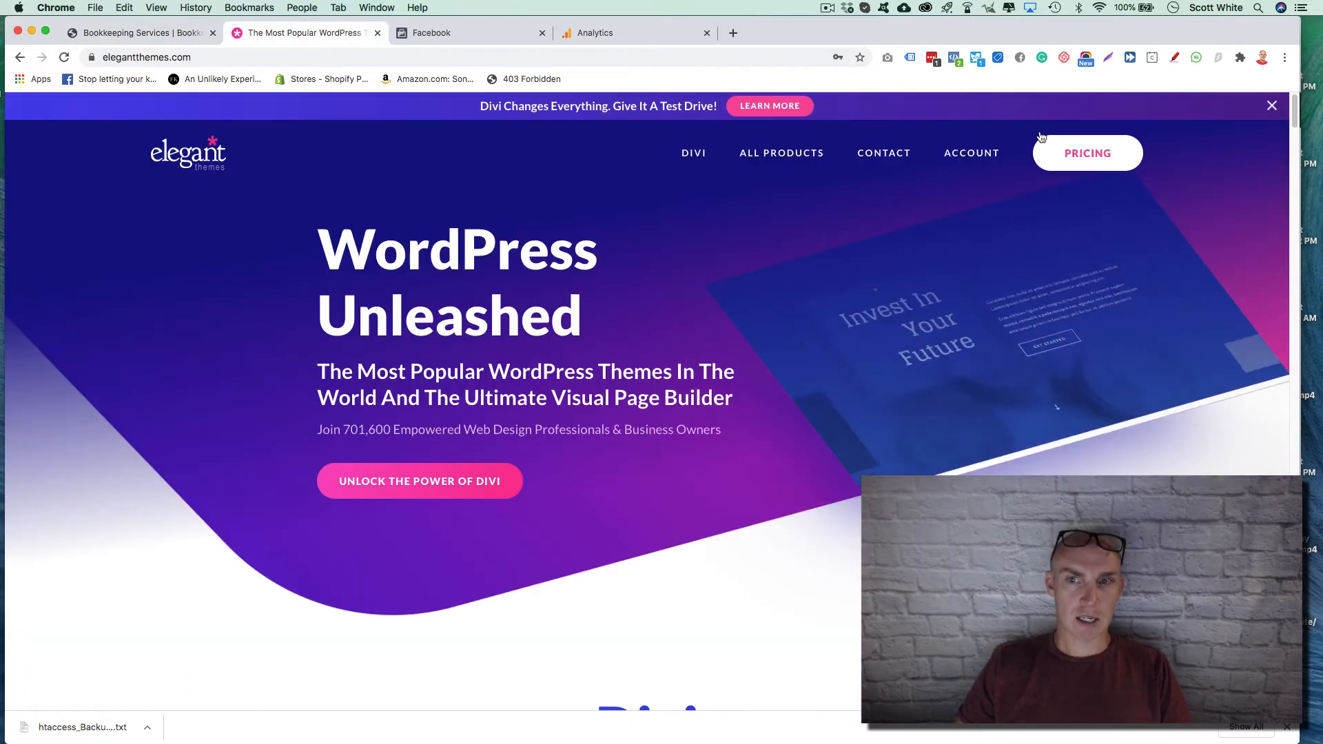
click(827, 8)
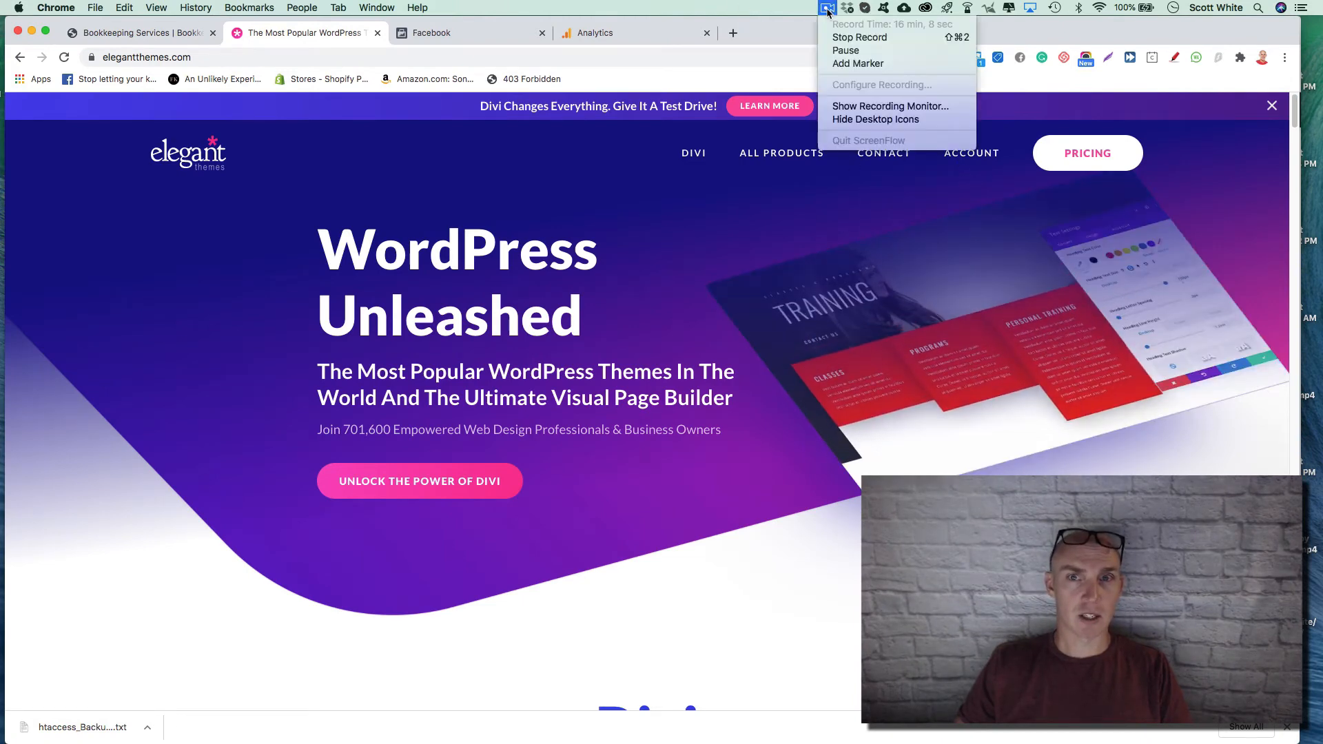
click(852, 38)
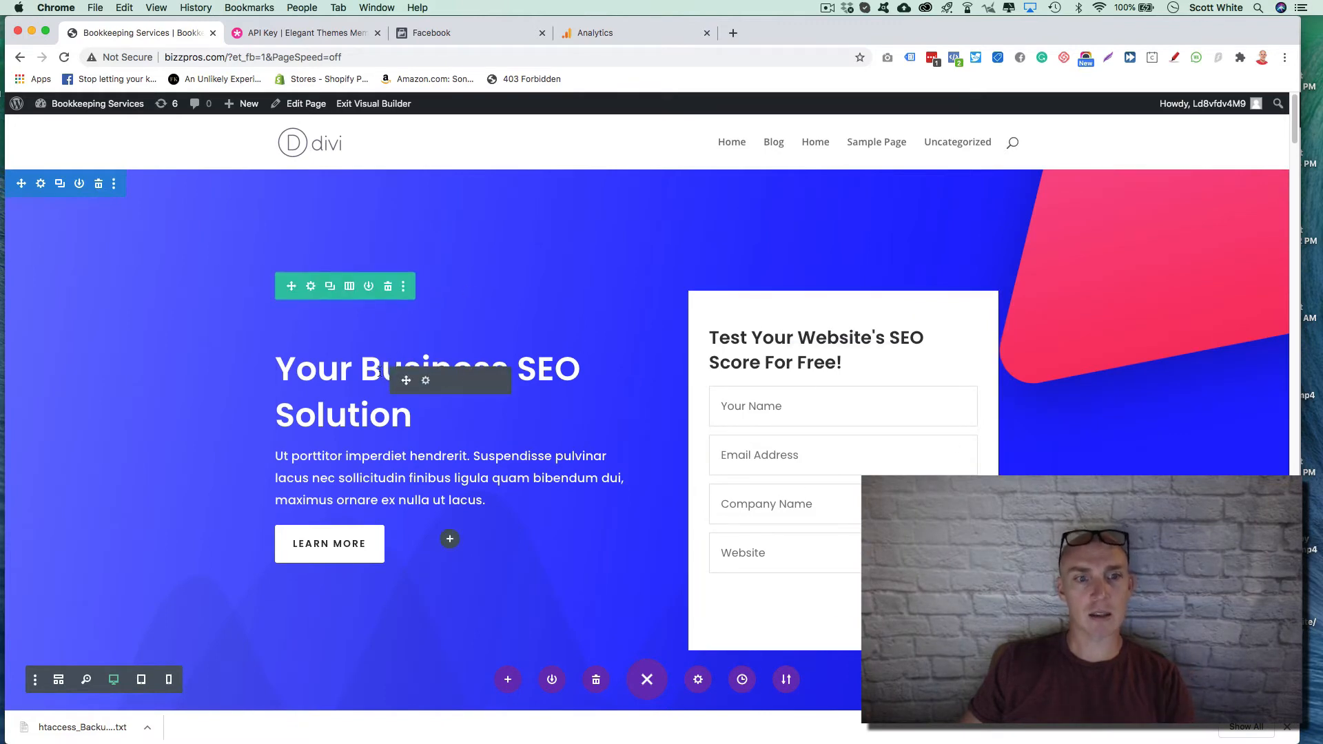
Replace the hero section's main heading with "Bookkeeping Services"
click(338, 369)
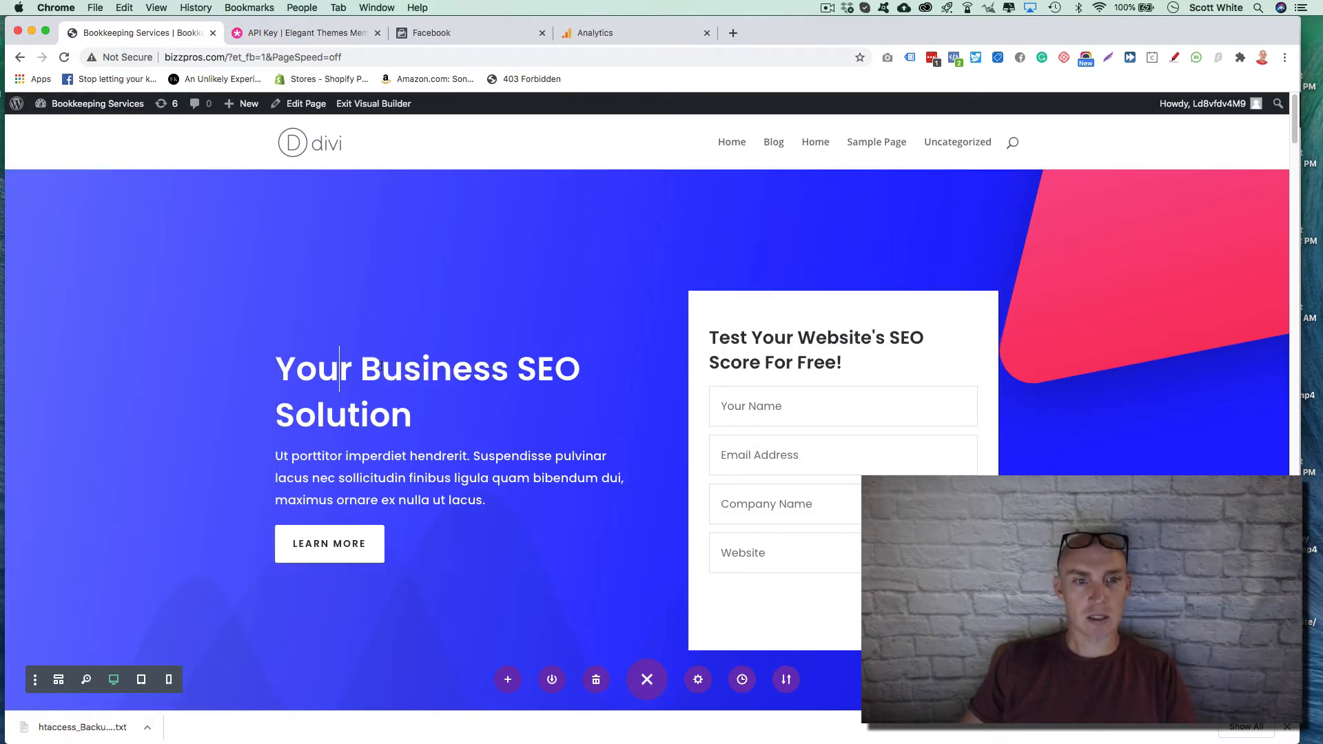
key(Right)
key(Right)
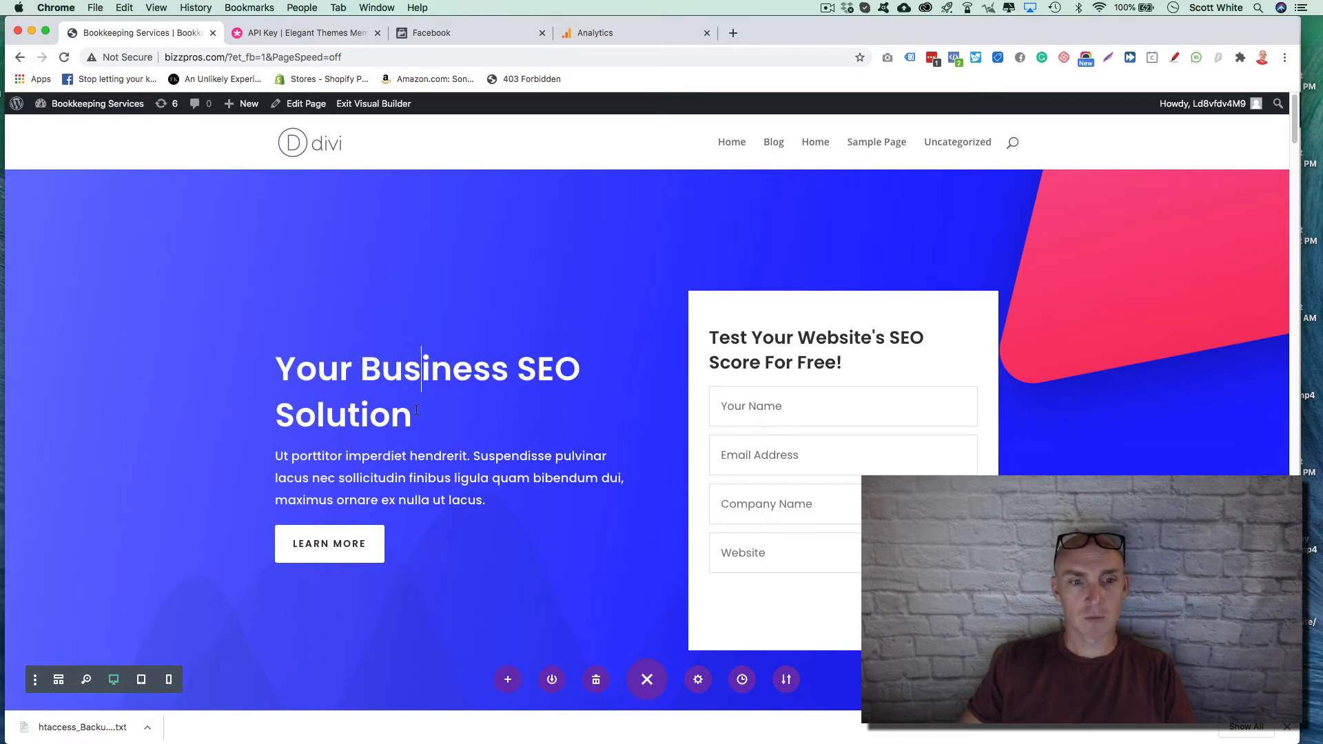
drag(416, 410, 274, 373)
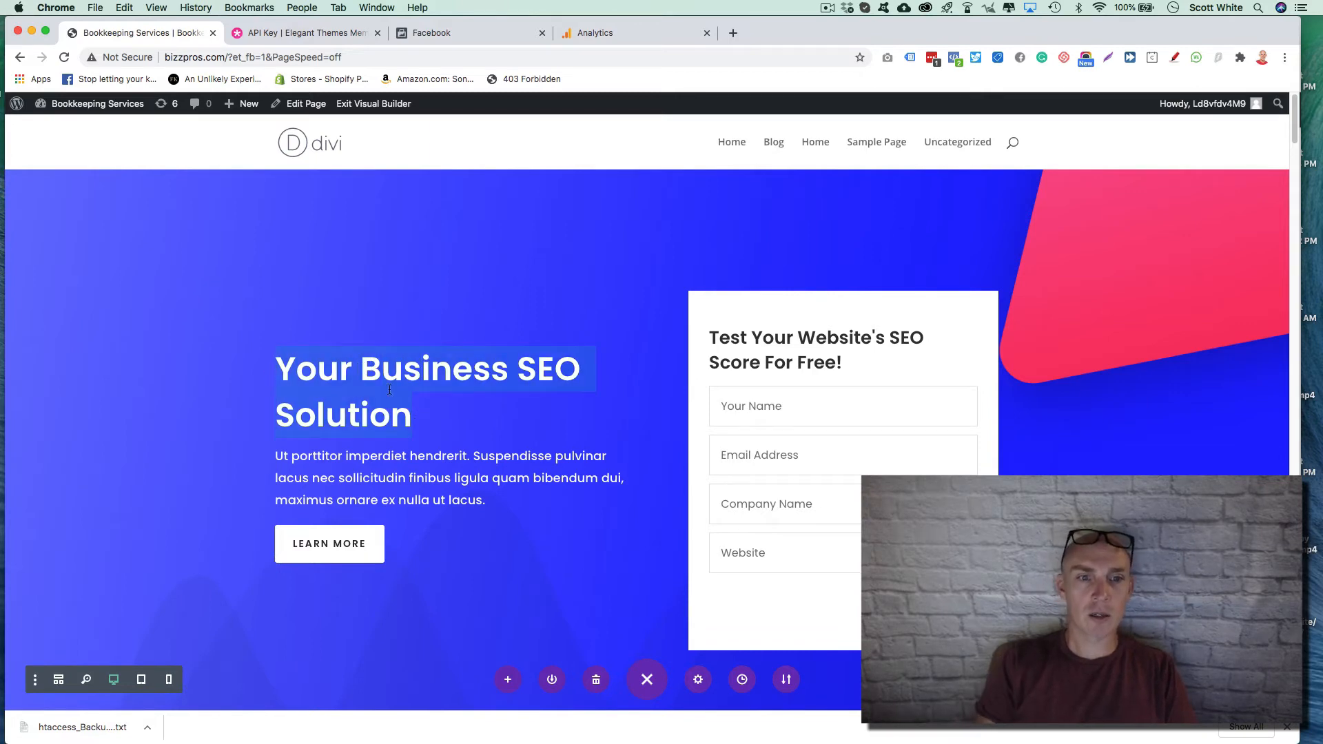
text(Bookkeeping )
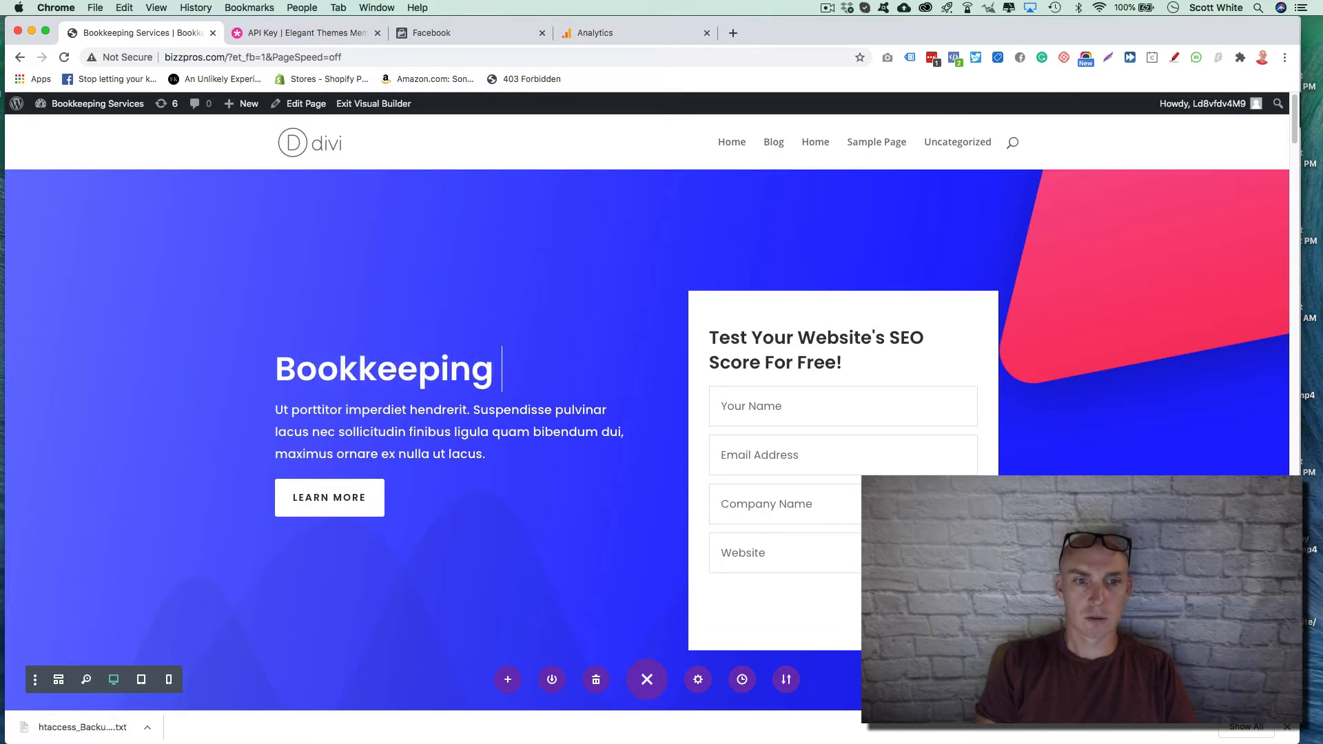
text(Servic)
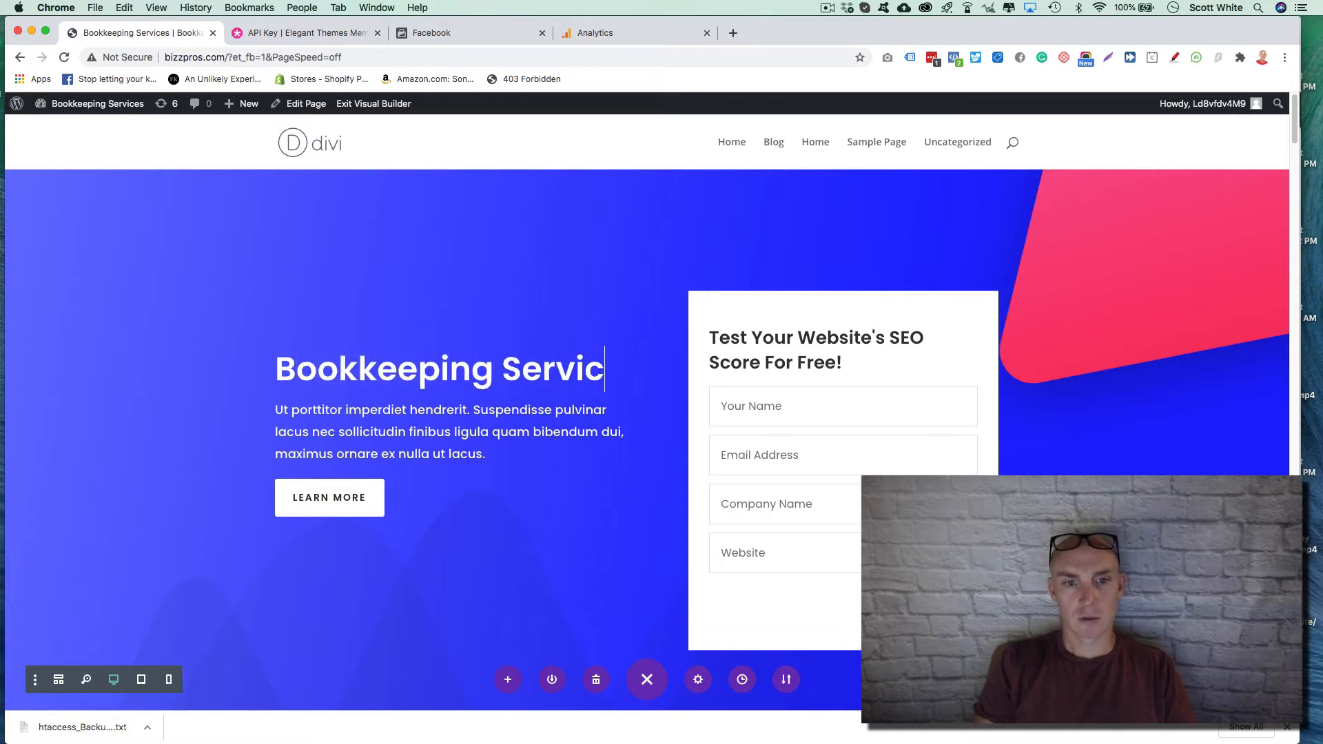
text(es)
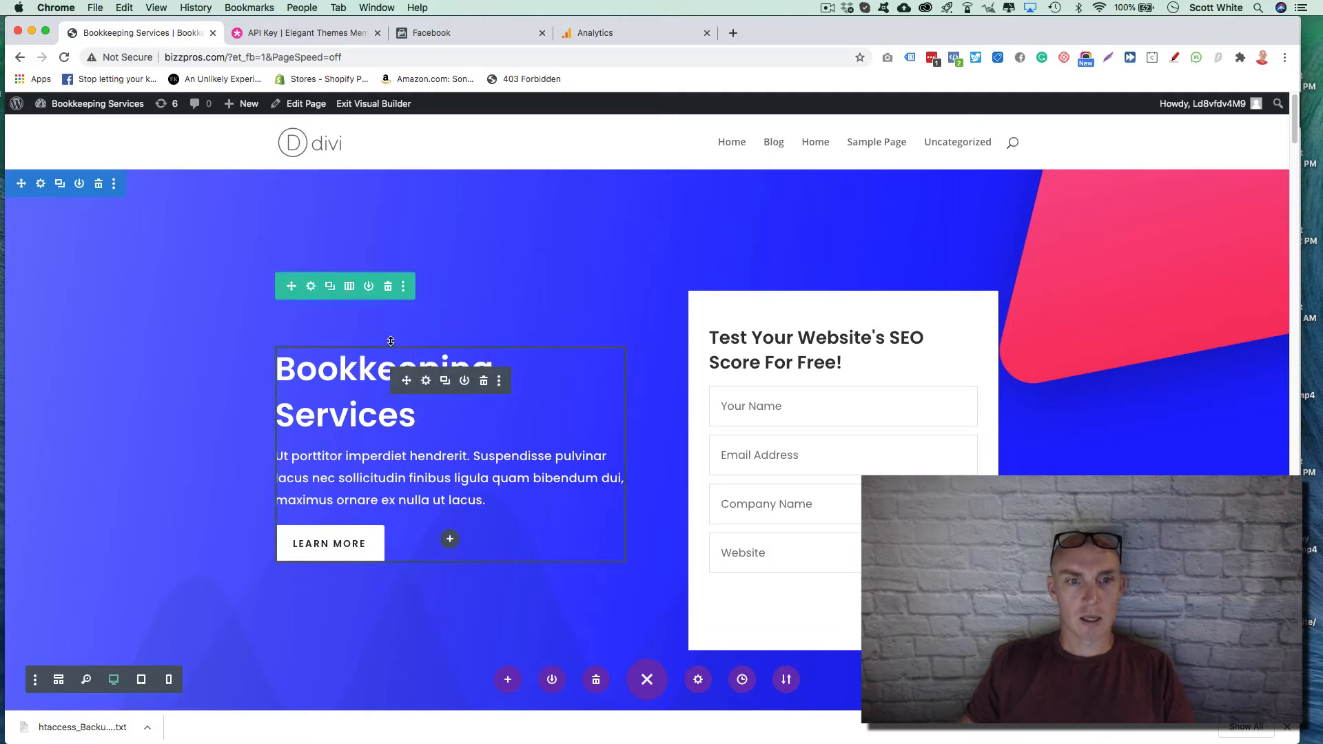
Reduce the empty space above the hero content and below it at the section's lower edge
drag(393, 338, 612, 223)
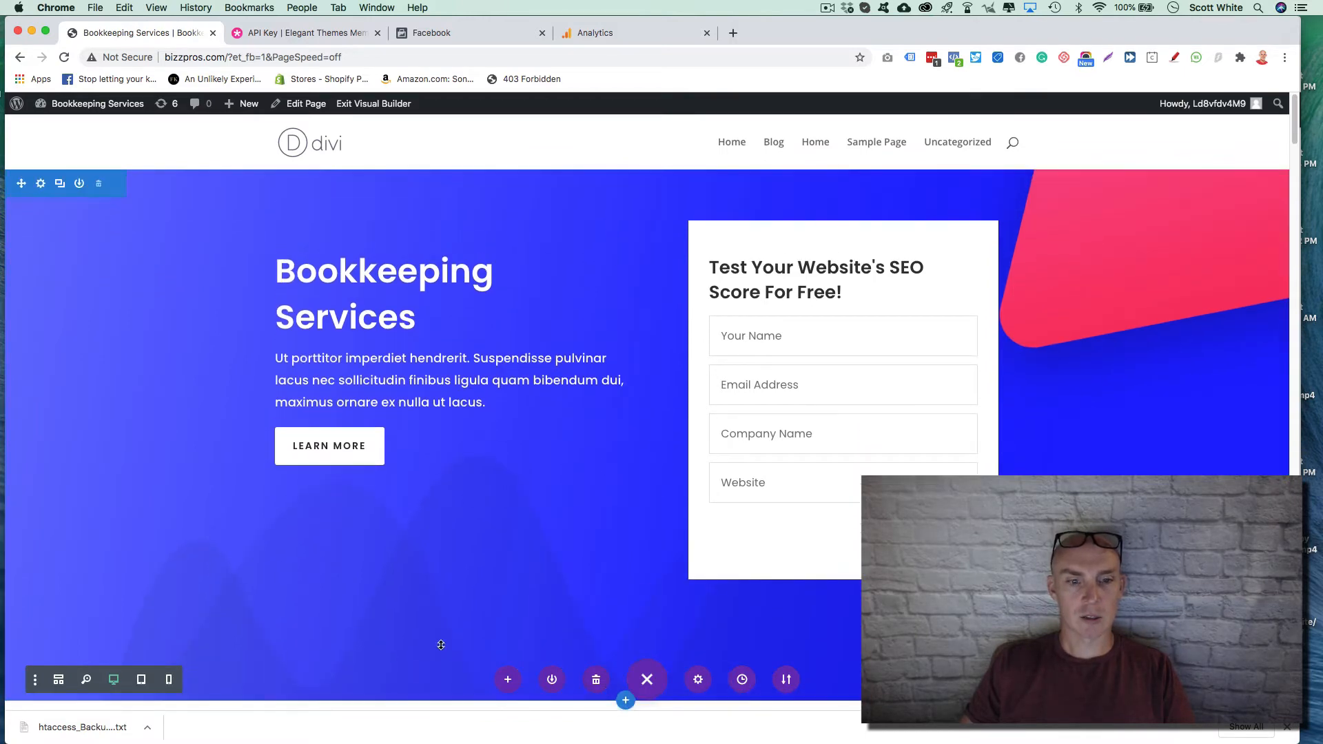
drag(399, 679, 412, 644)
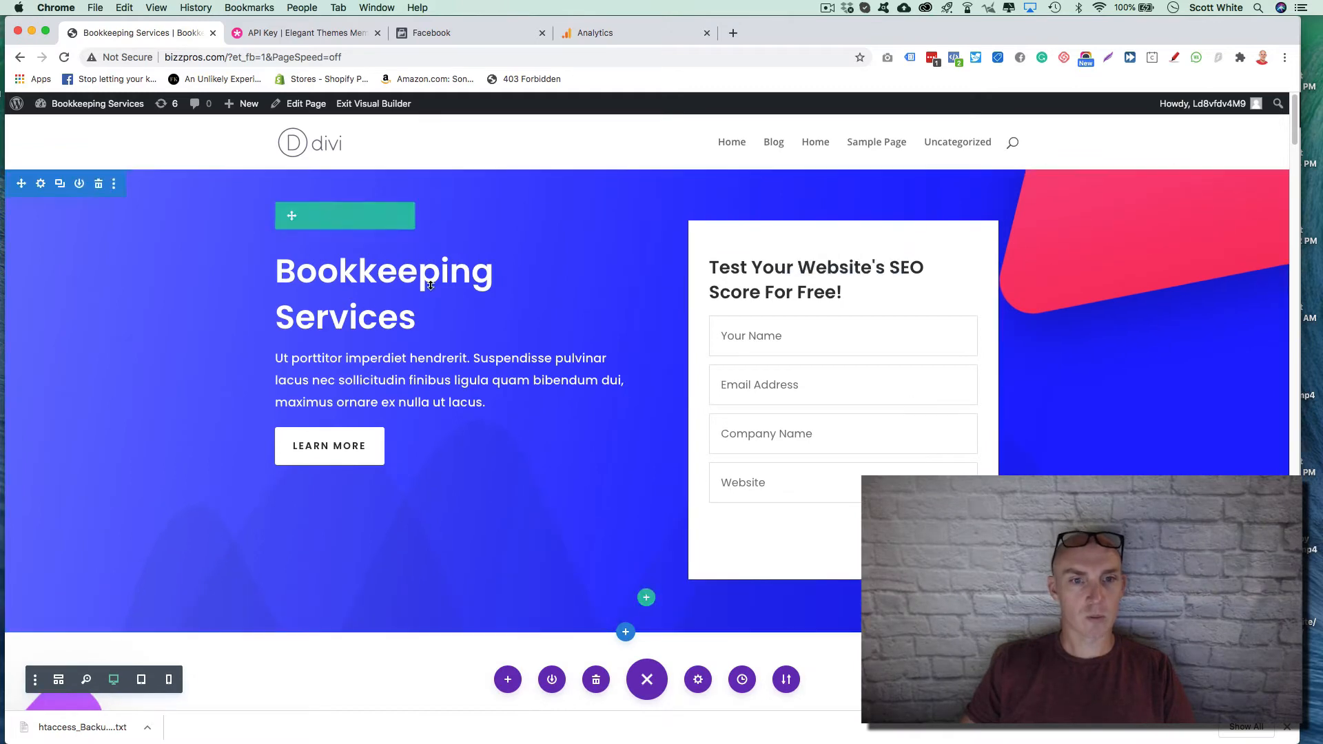
Review the hero section's background image settings and close them without keeping any changes
click(40, 184)
click(204, 293)
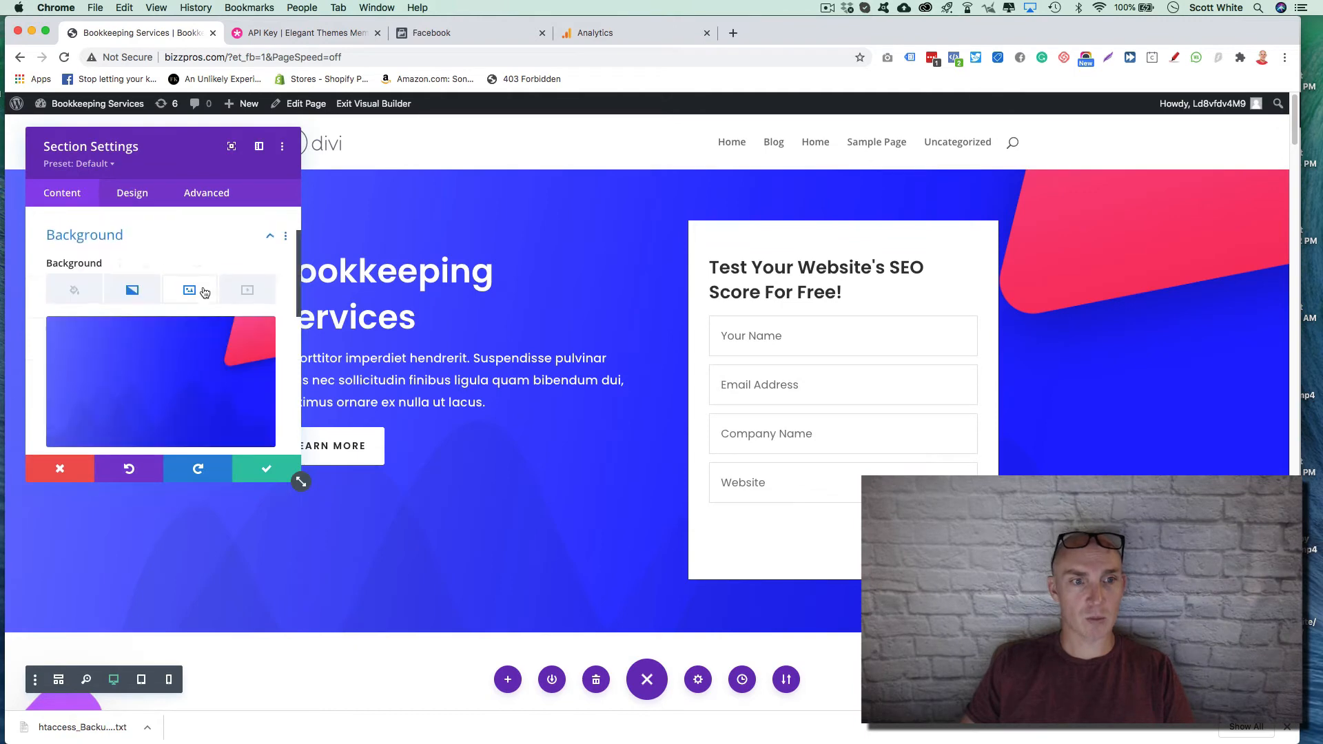
mouse_move(224, 345)
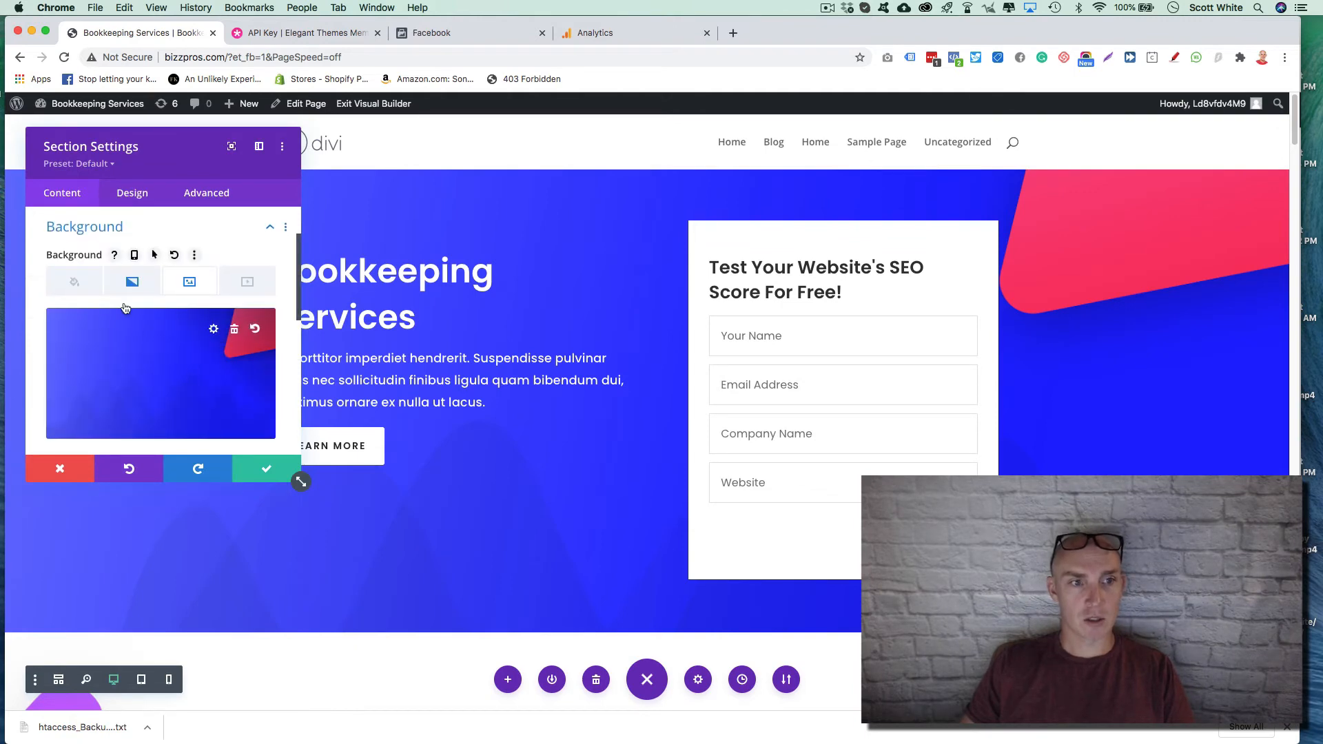
scroll(192, 360, down, 3)
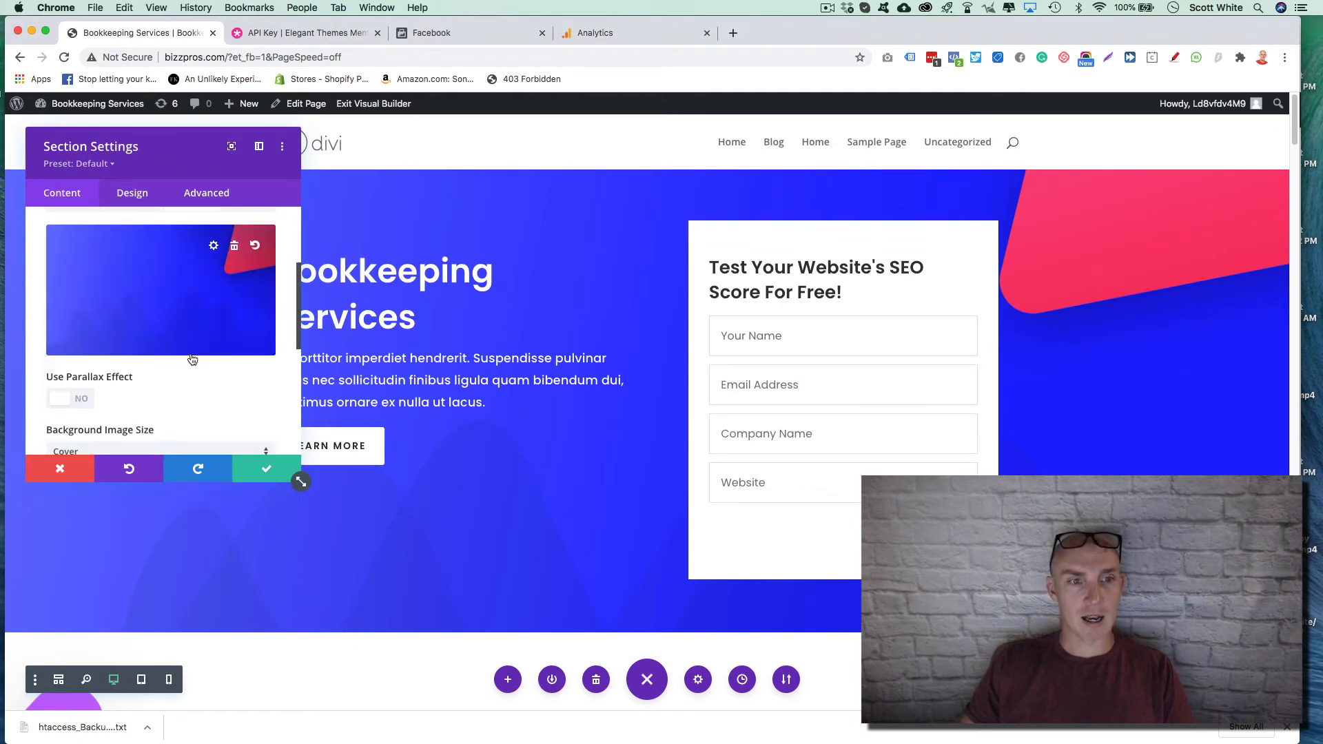
scroll(198, 339, up, 2)
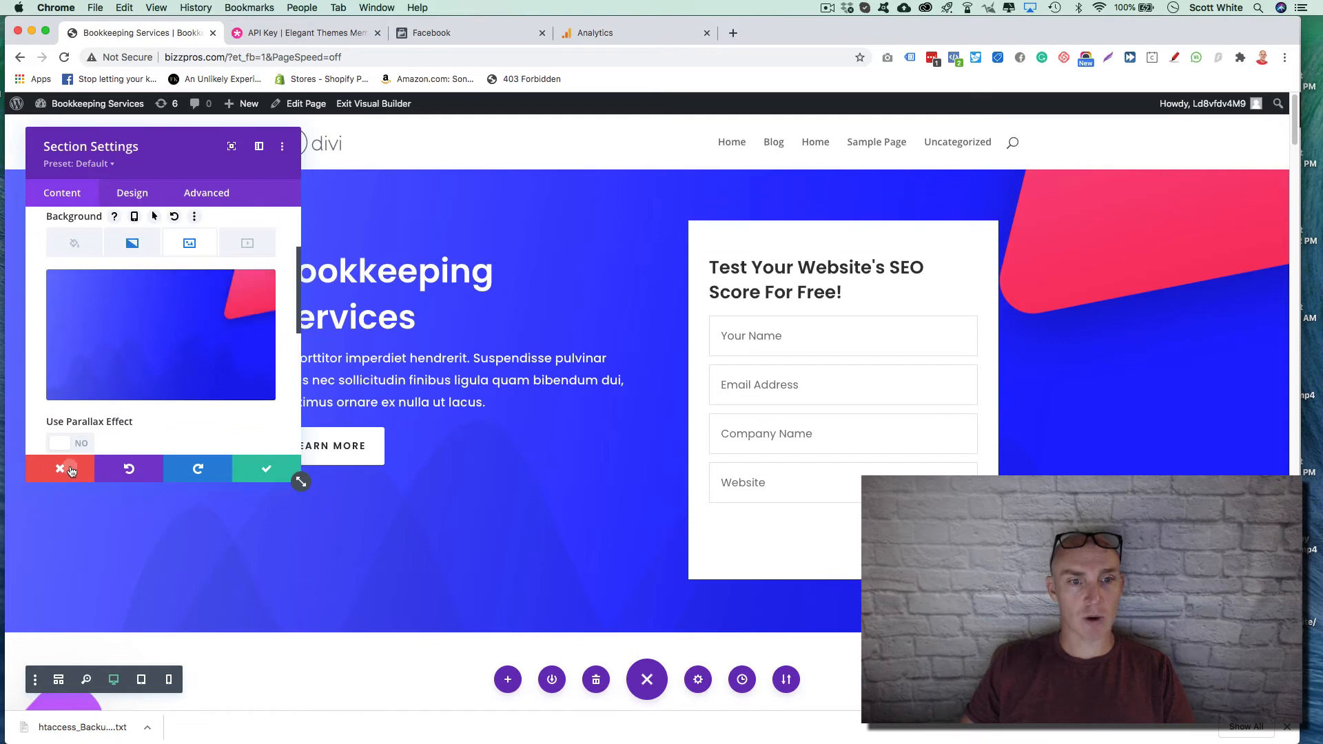
click(71, 471)
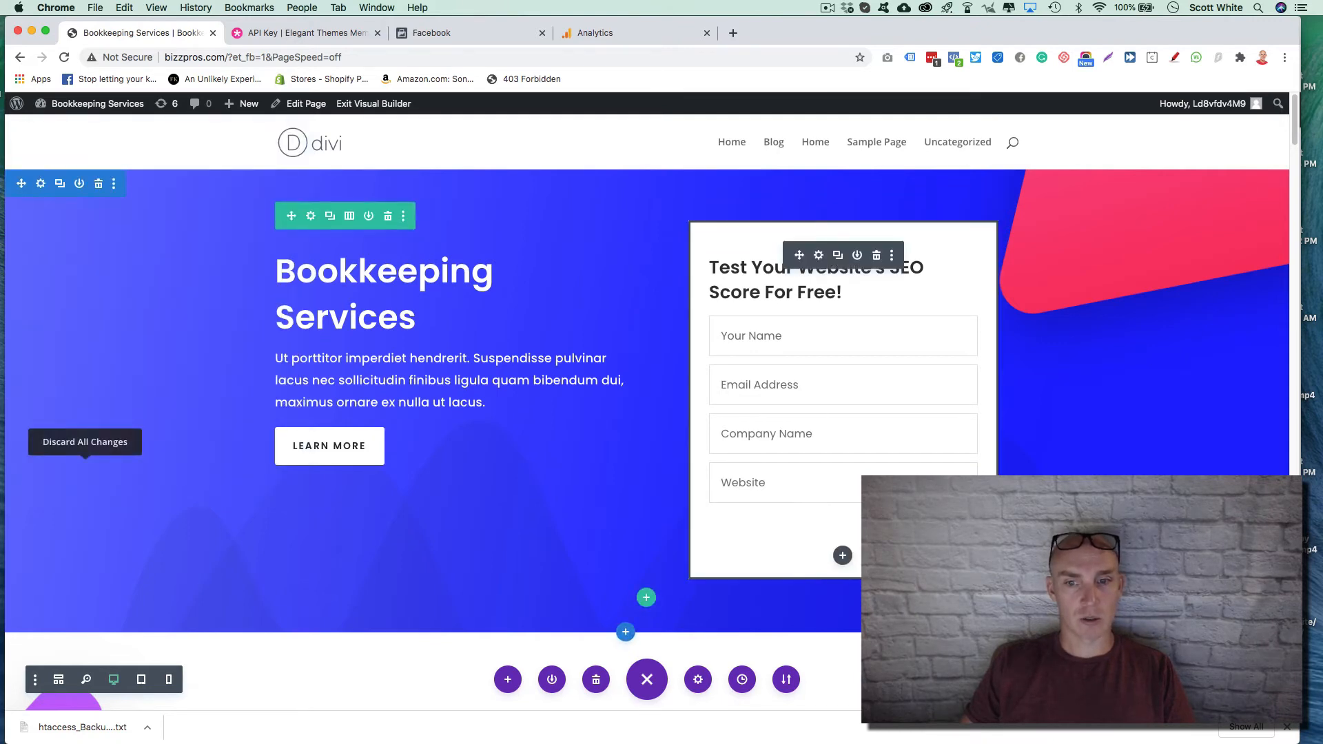
Replace the hero contact form's title with "Try us for a month for FREE!"
click(802, 486)
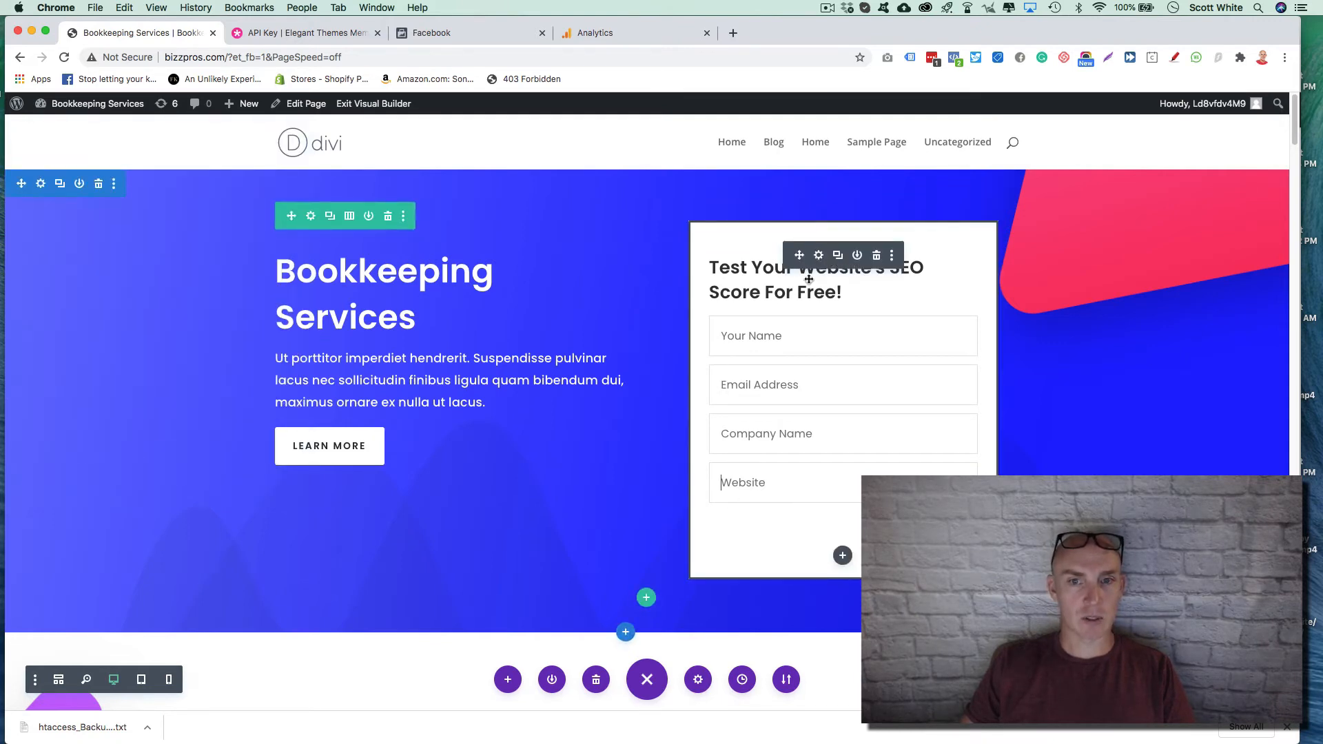
click(729, 288)
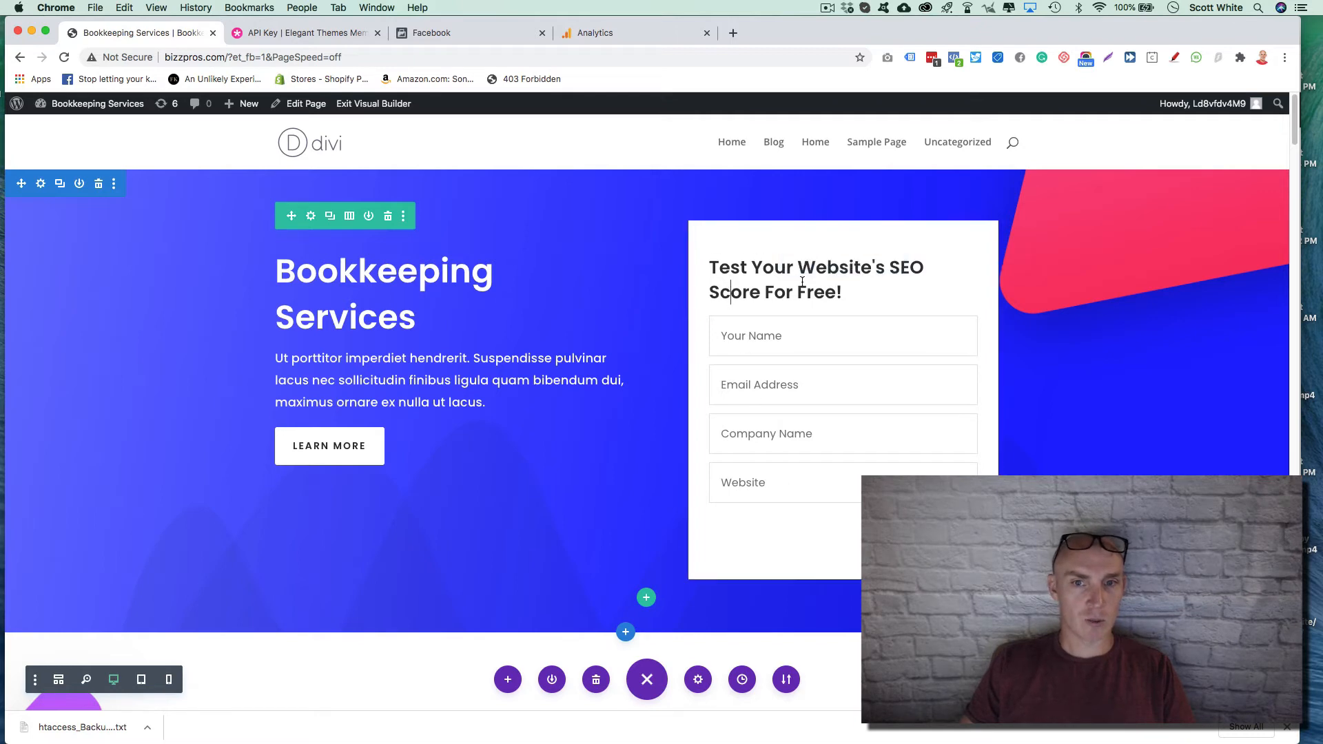
drag(719, 266, 904, 288)
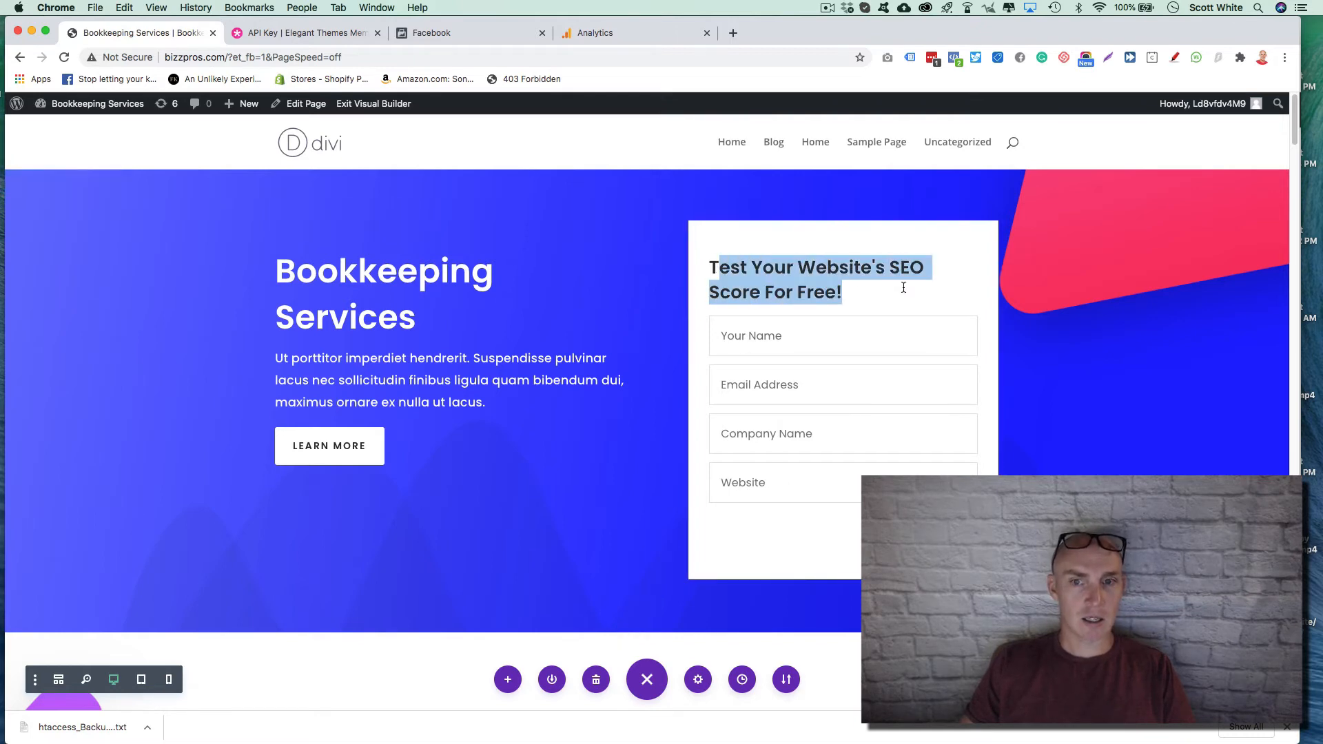
click(904, 287)
triple_click(738, 273)
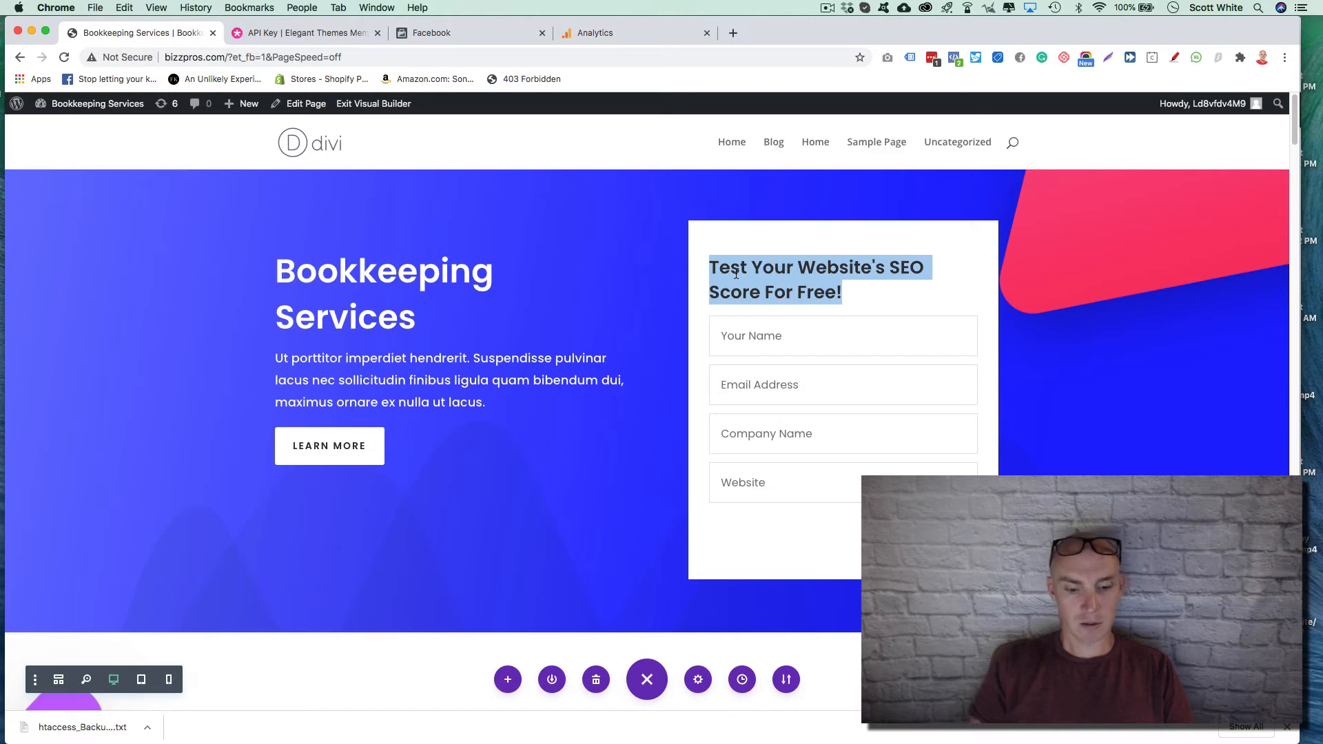
text(Tr y)
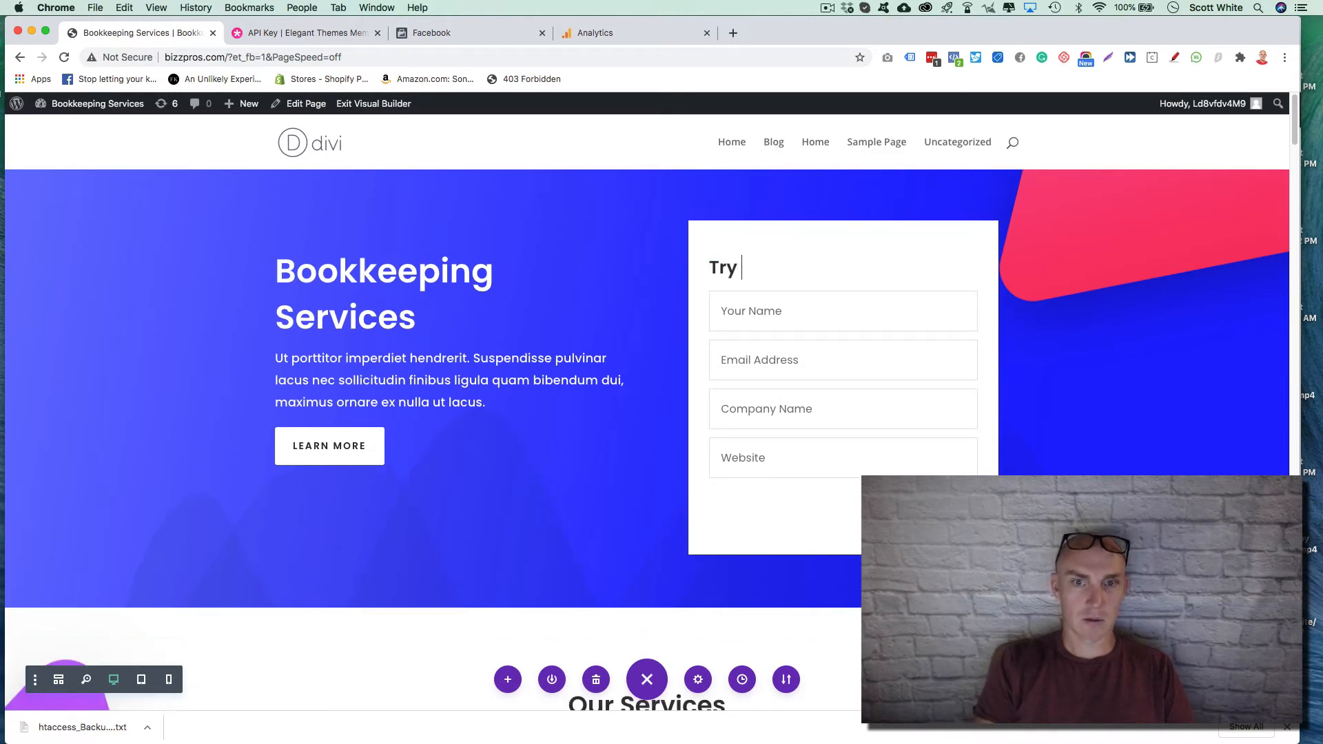
text(us for a month for FREE!)
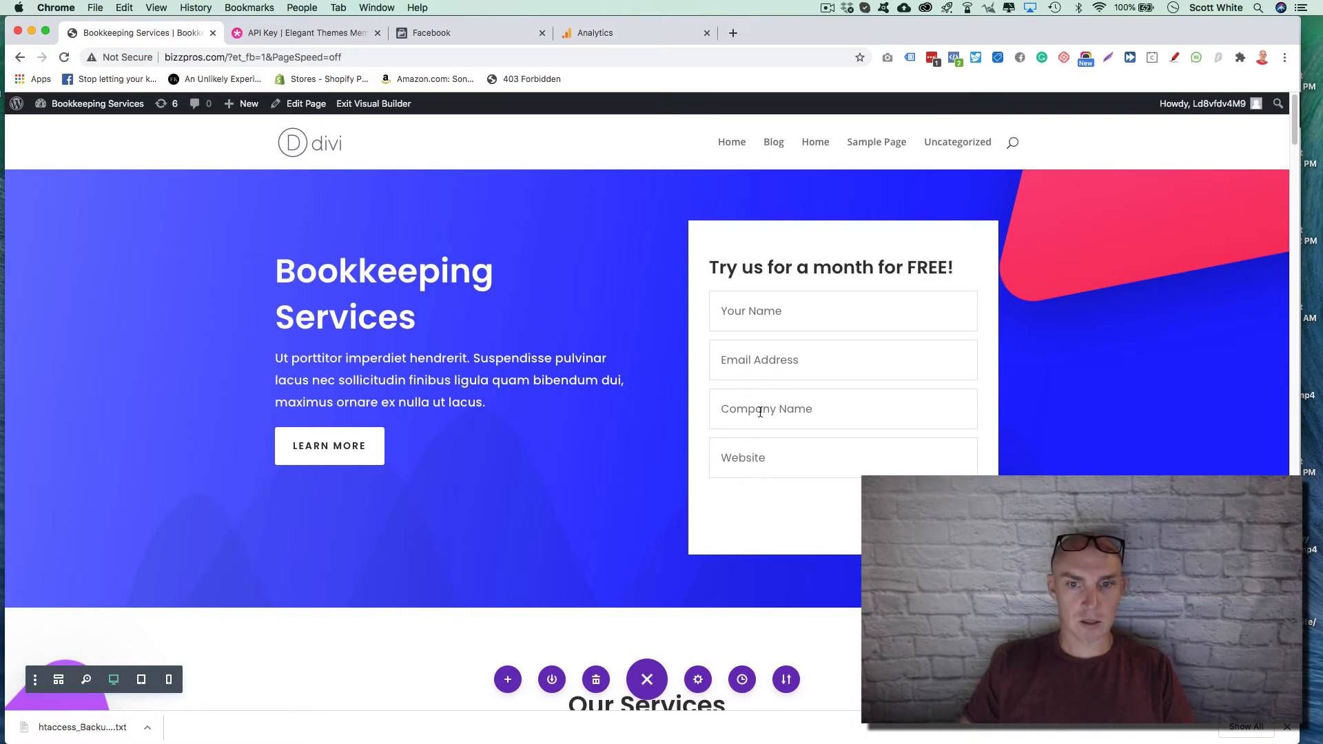
Change the contact form's Website field to "Phone" in both its field ID and title, and save the form settings
mouse_move(748, 361)
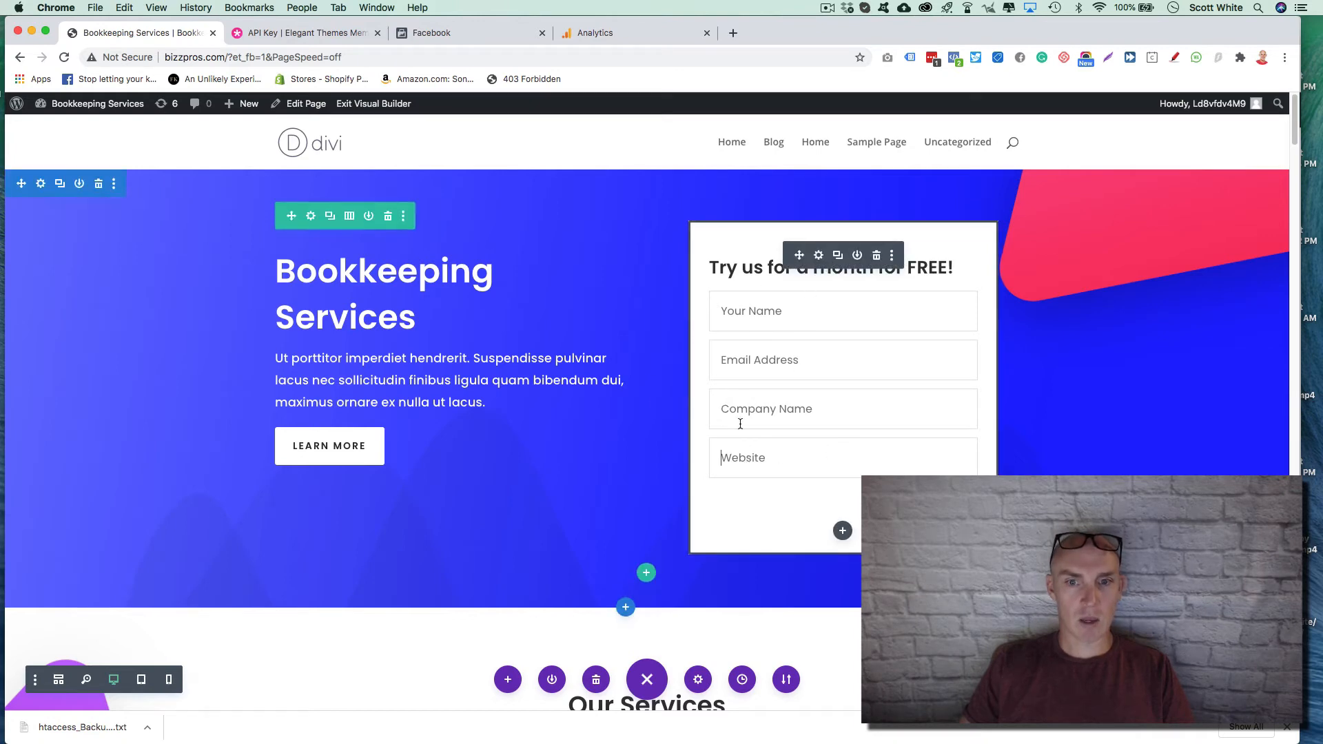
click(818, 255)
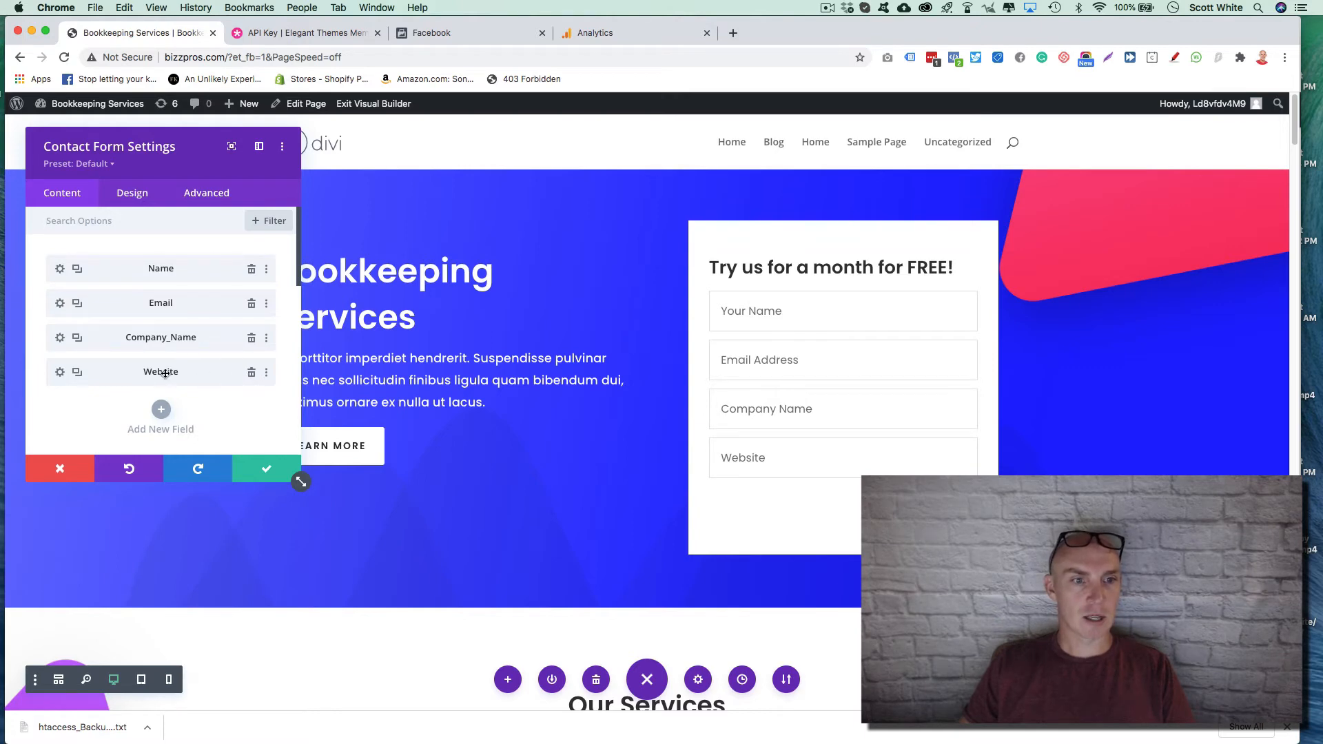
click(59, 375)
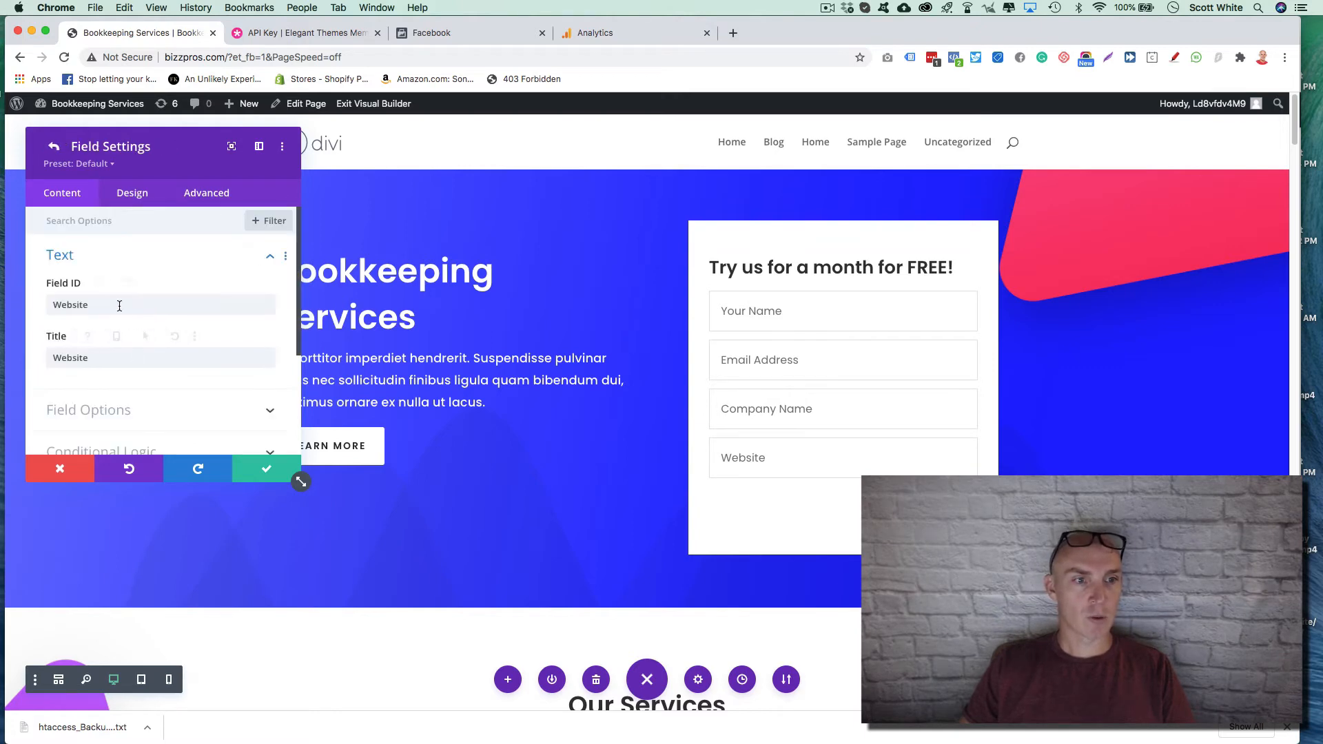
double_click(117, 308)
text(Phone)
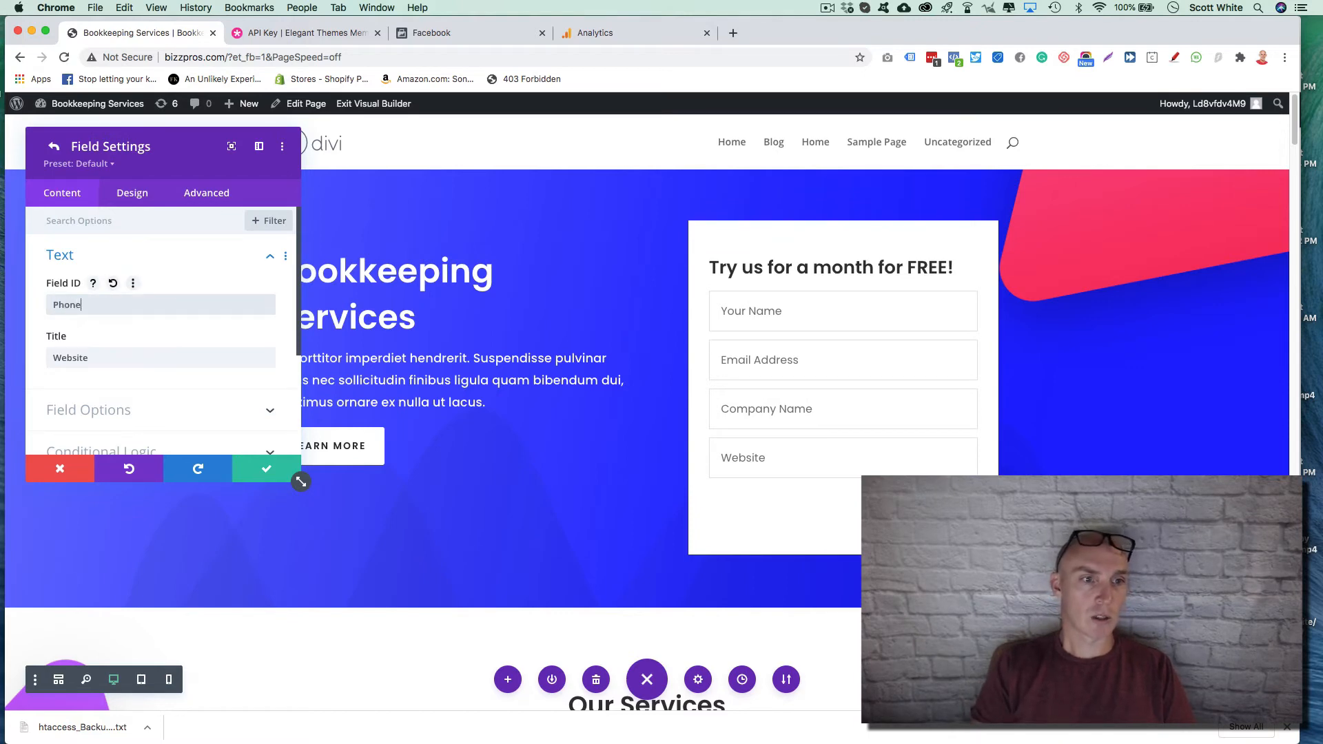
key(Tab)
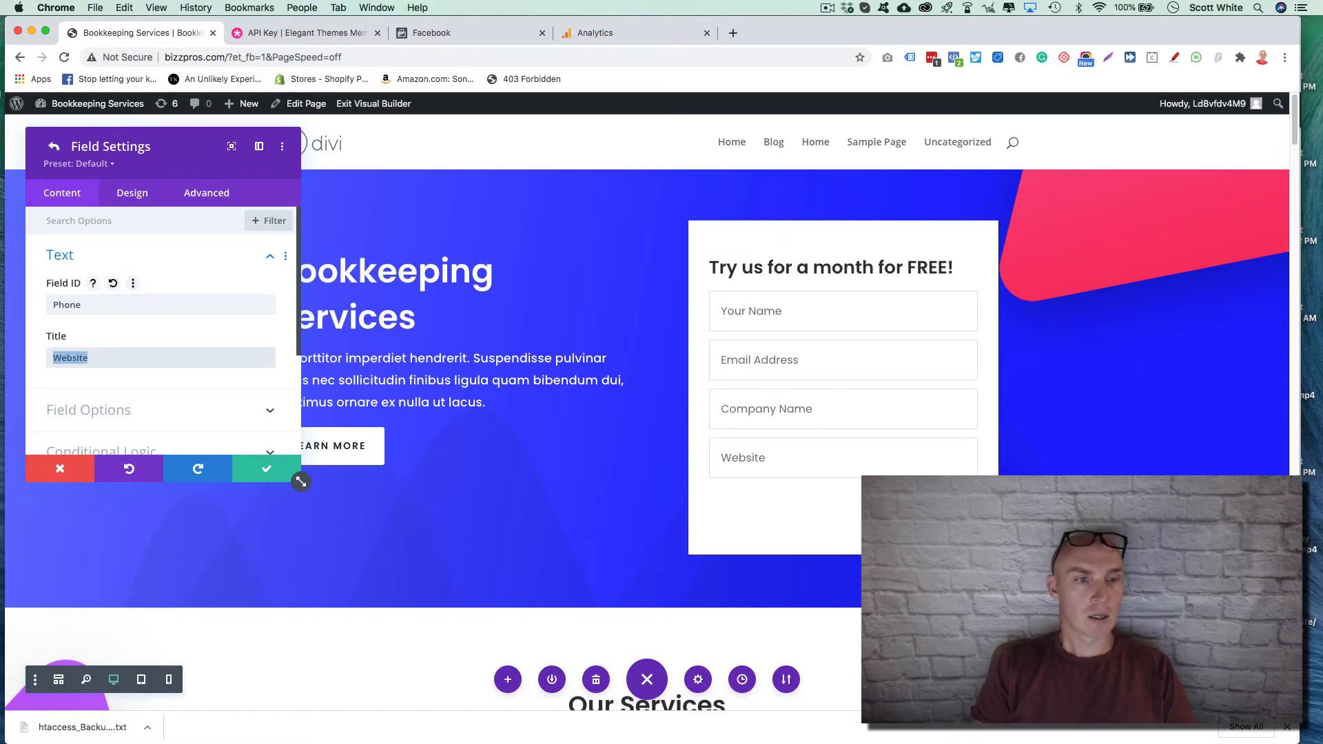
text(Phone)
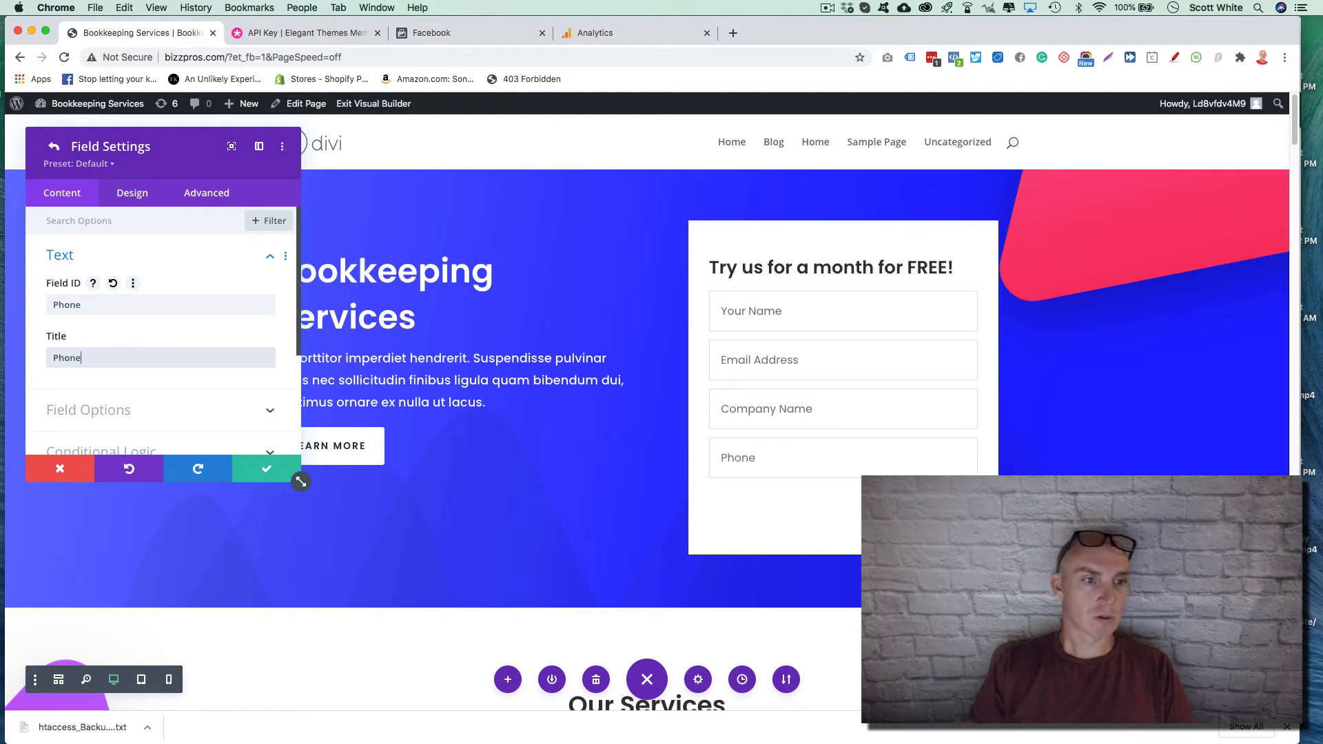
click(162, 414)
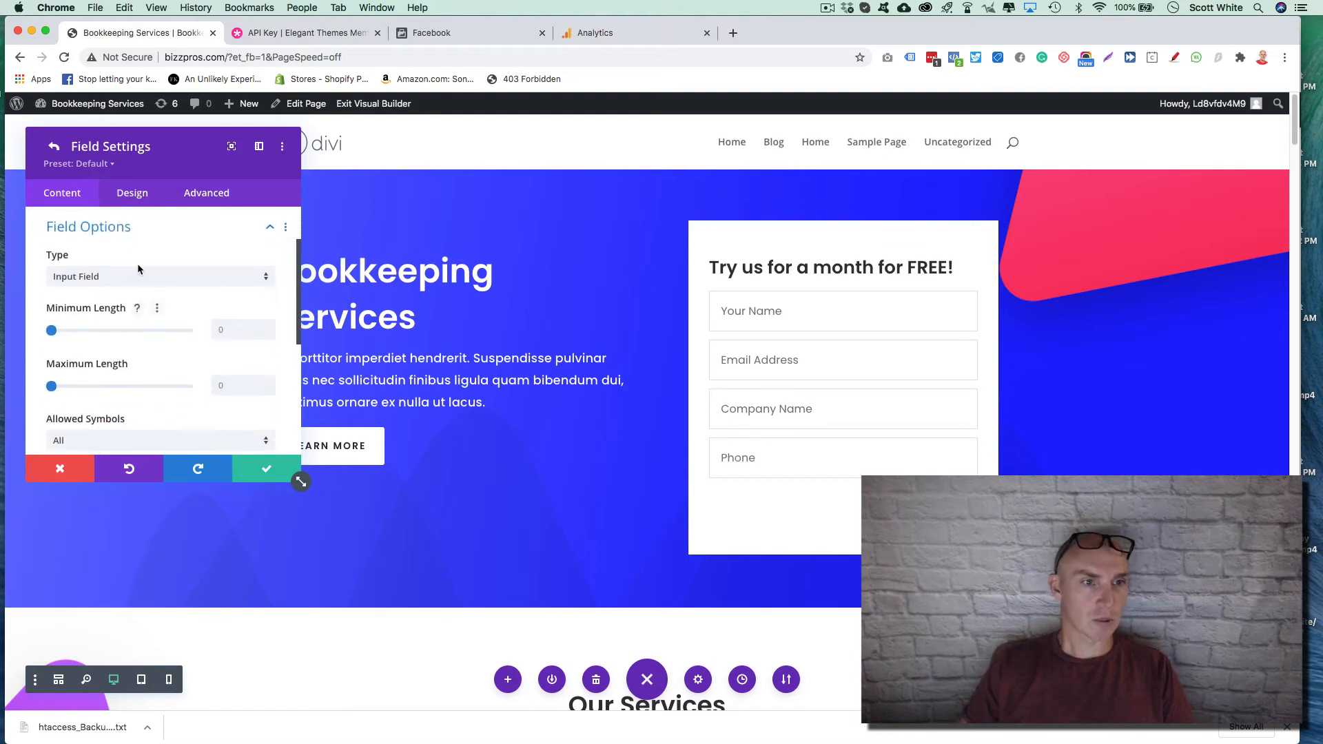
scroll(136, 346, down, 3)
scroll(147, 370, down, 5)
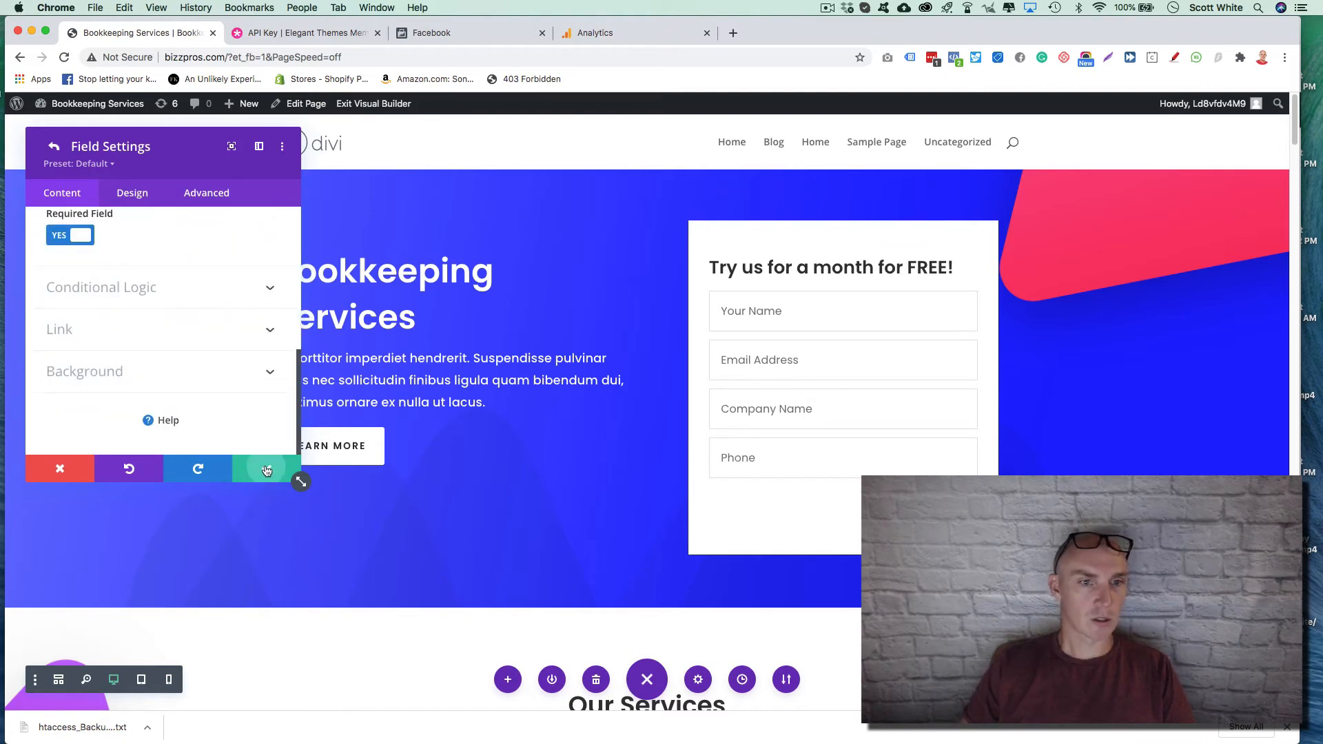
click(270, 468)
click(291, 470)
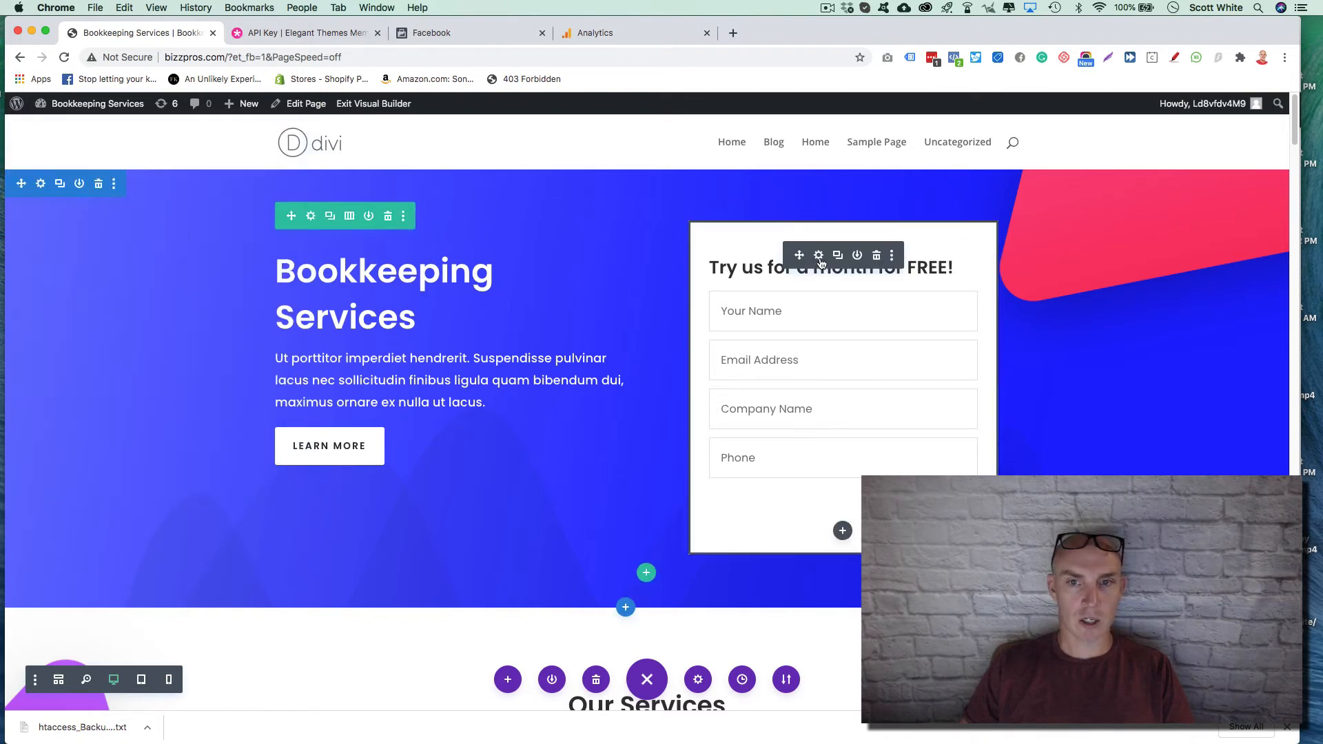
Move the Phone field above the Company_Name field in the contact form and save the form settings
click(846, 380)
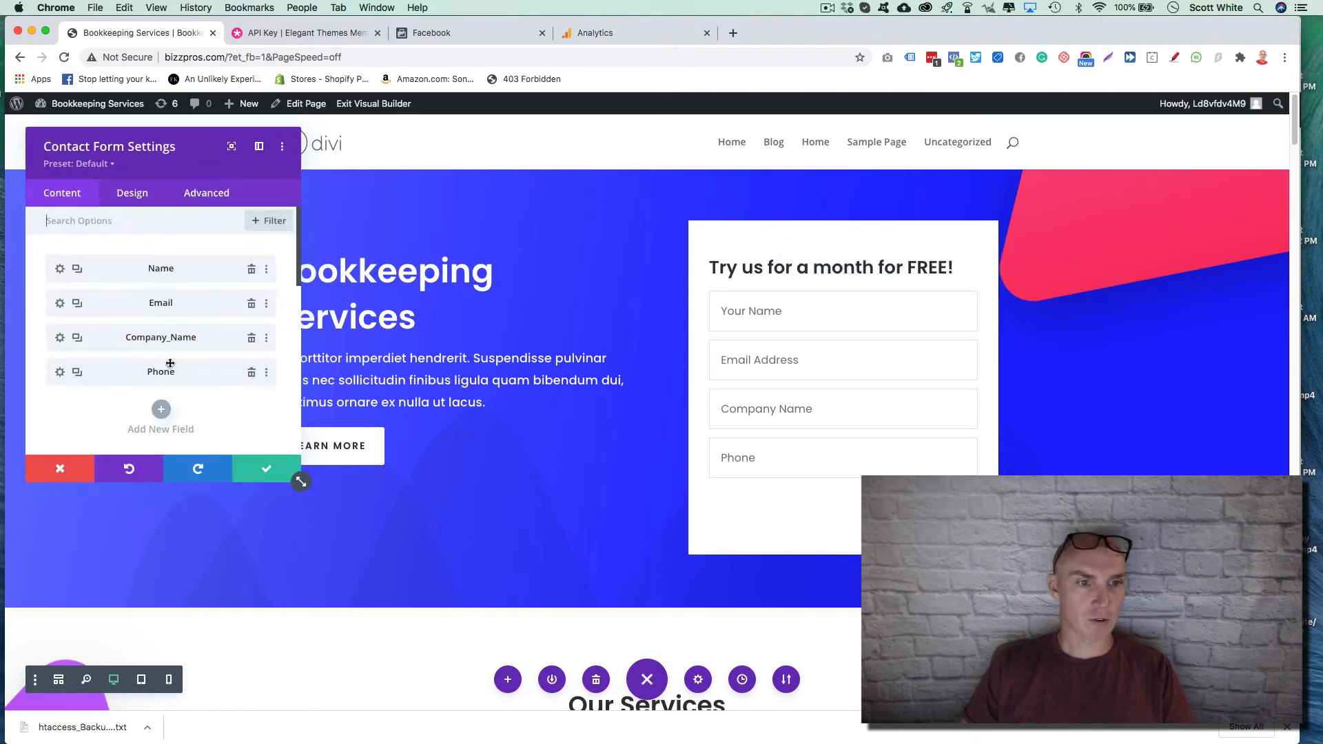
drag(139, 374, 143, 332)
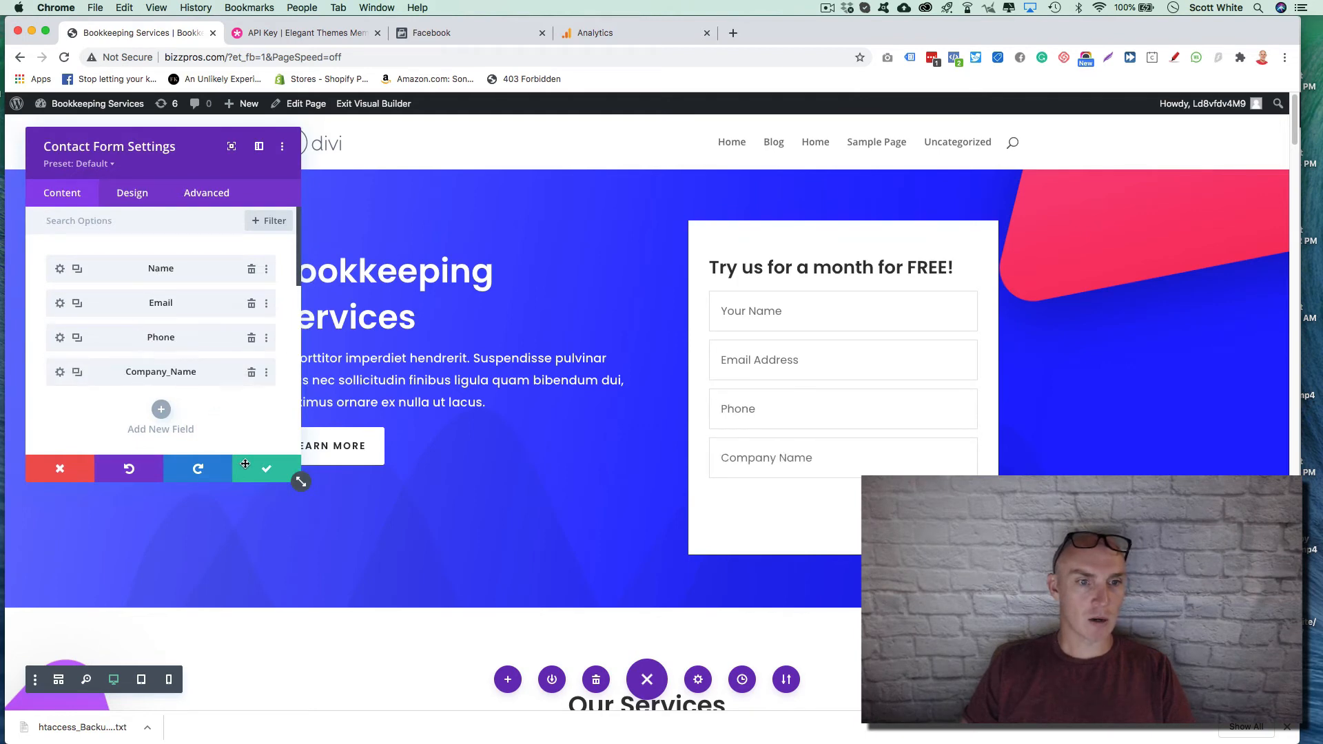
click(275, 466)
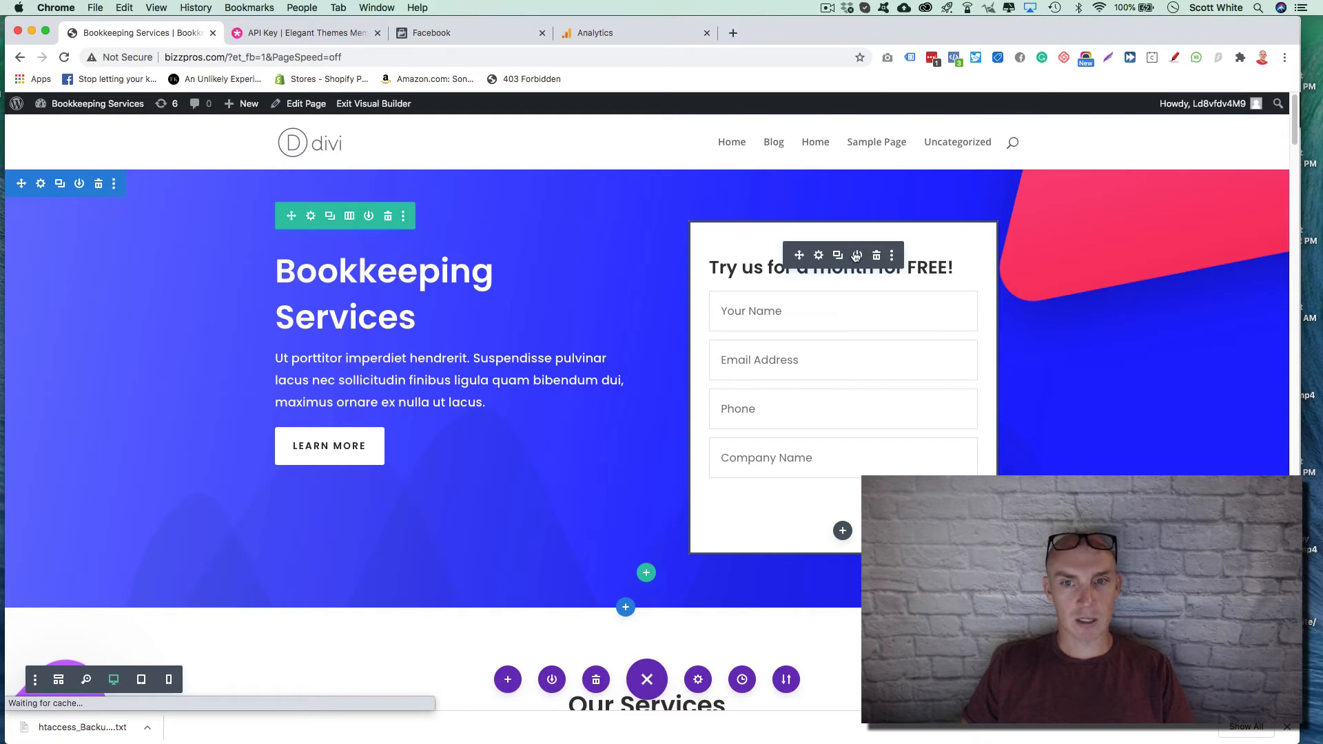
Set the background color of the contact form's submit button to the saved blue swatch
click(820, 255)
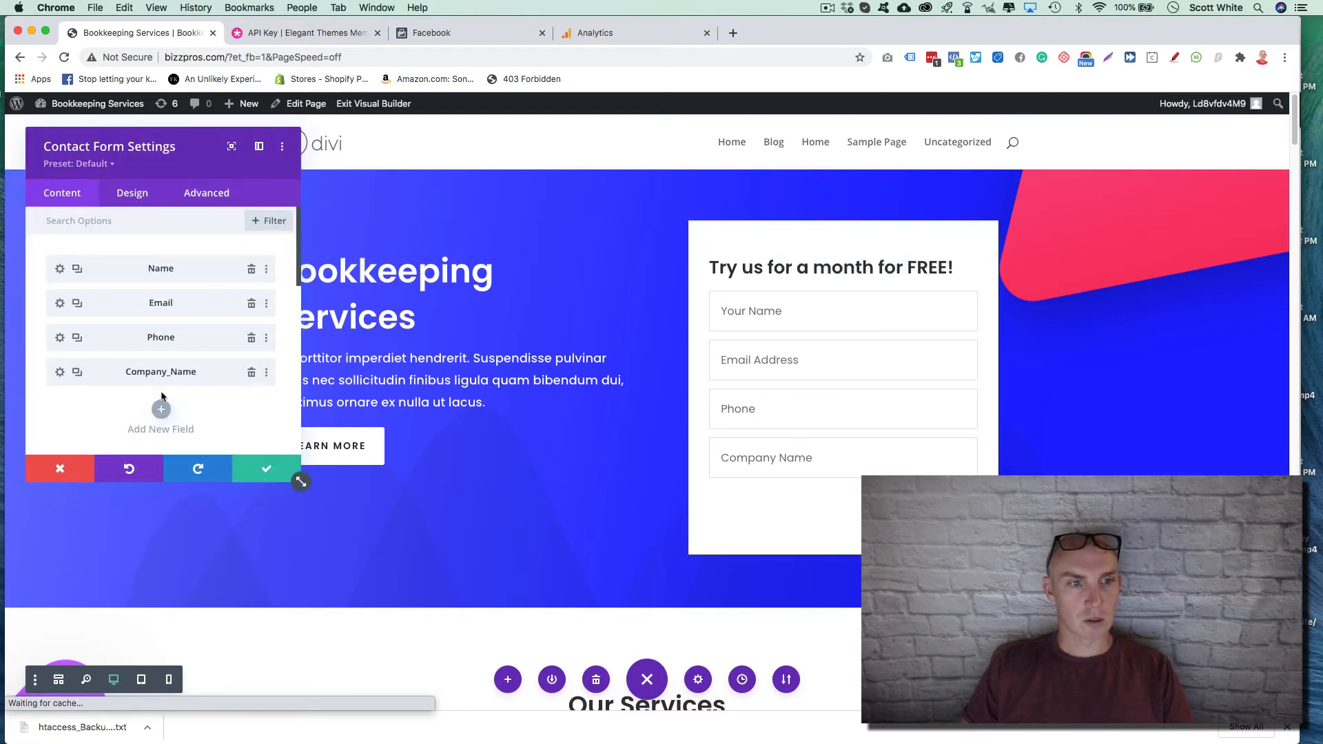
scroll(154, 384, down, 10)
scroll(153, 383, up, 9)
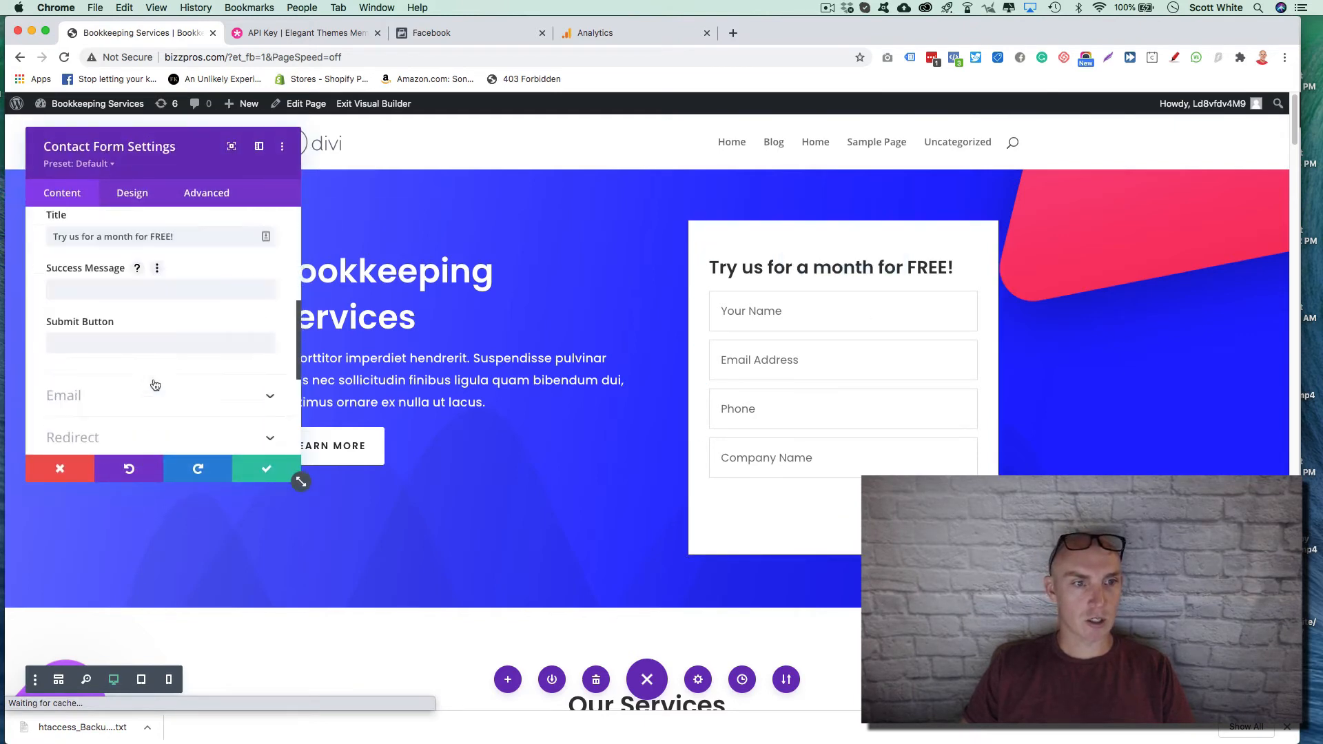
click(132, 196)
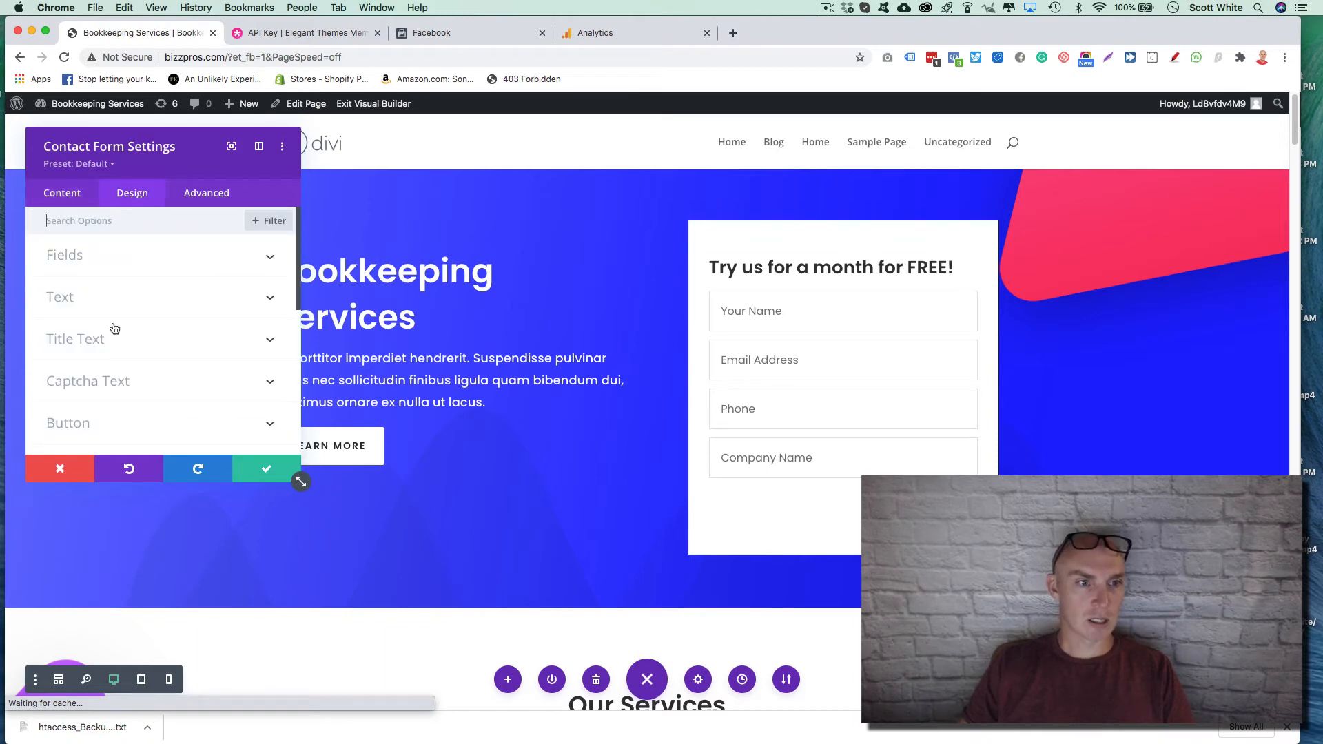
scroll(129, 381, down, 1)
click(113, 390)
click(81, 453)
scroll(82, 455, down, 6)
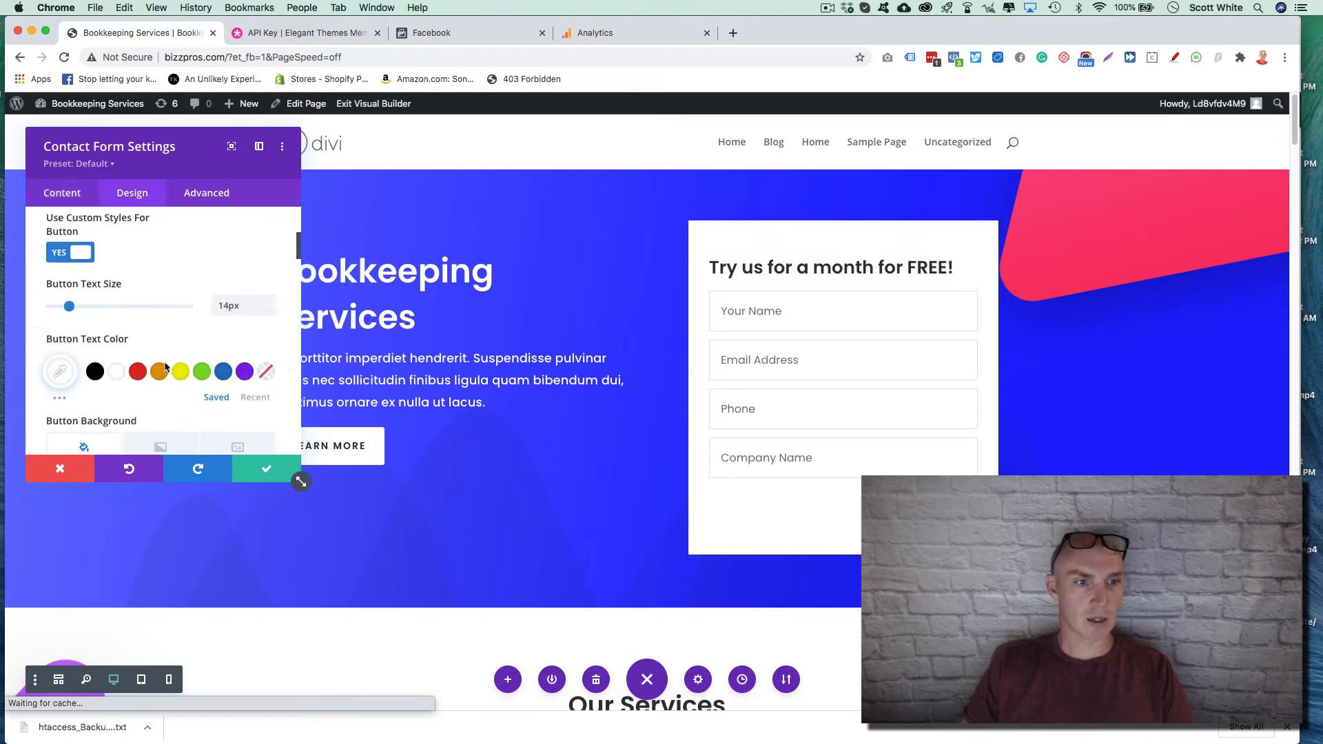
scroll(112, 287, down, 2)
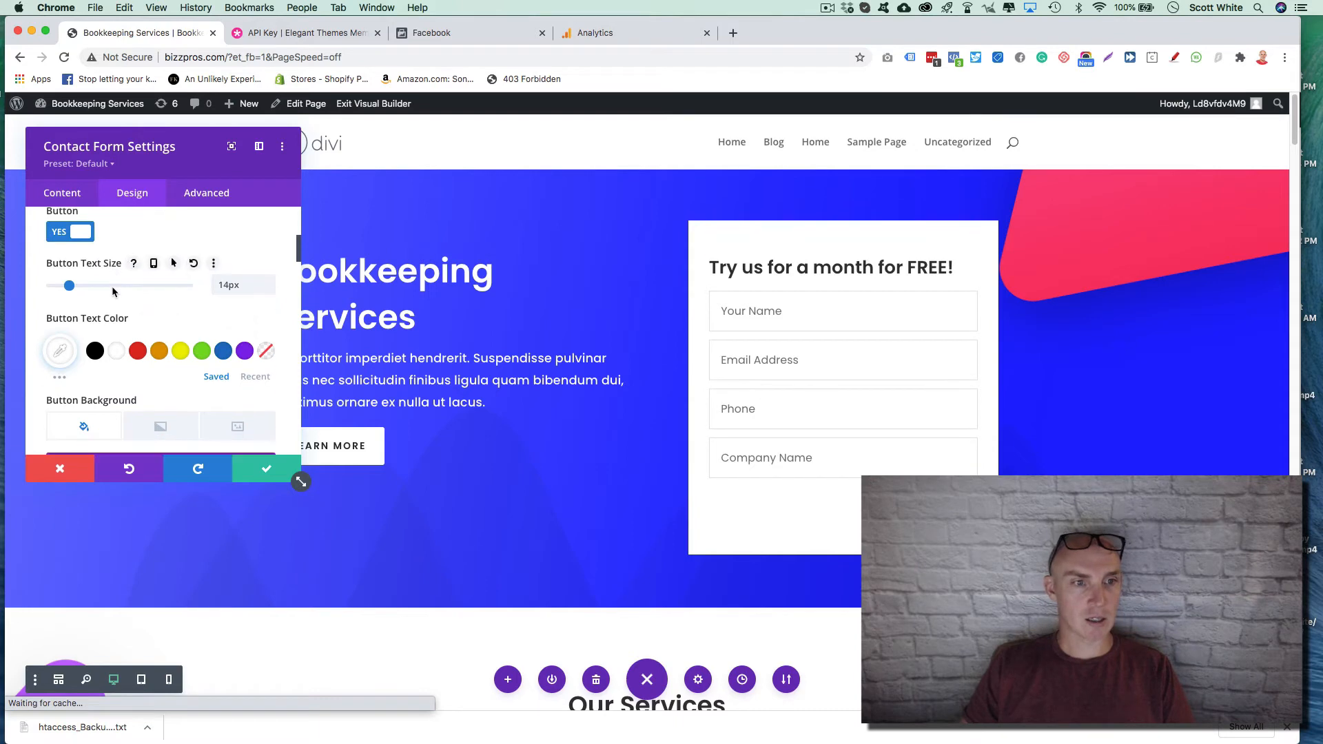
scroll(127, 340, down, 5)
scroll(127, 340, up, 5)
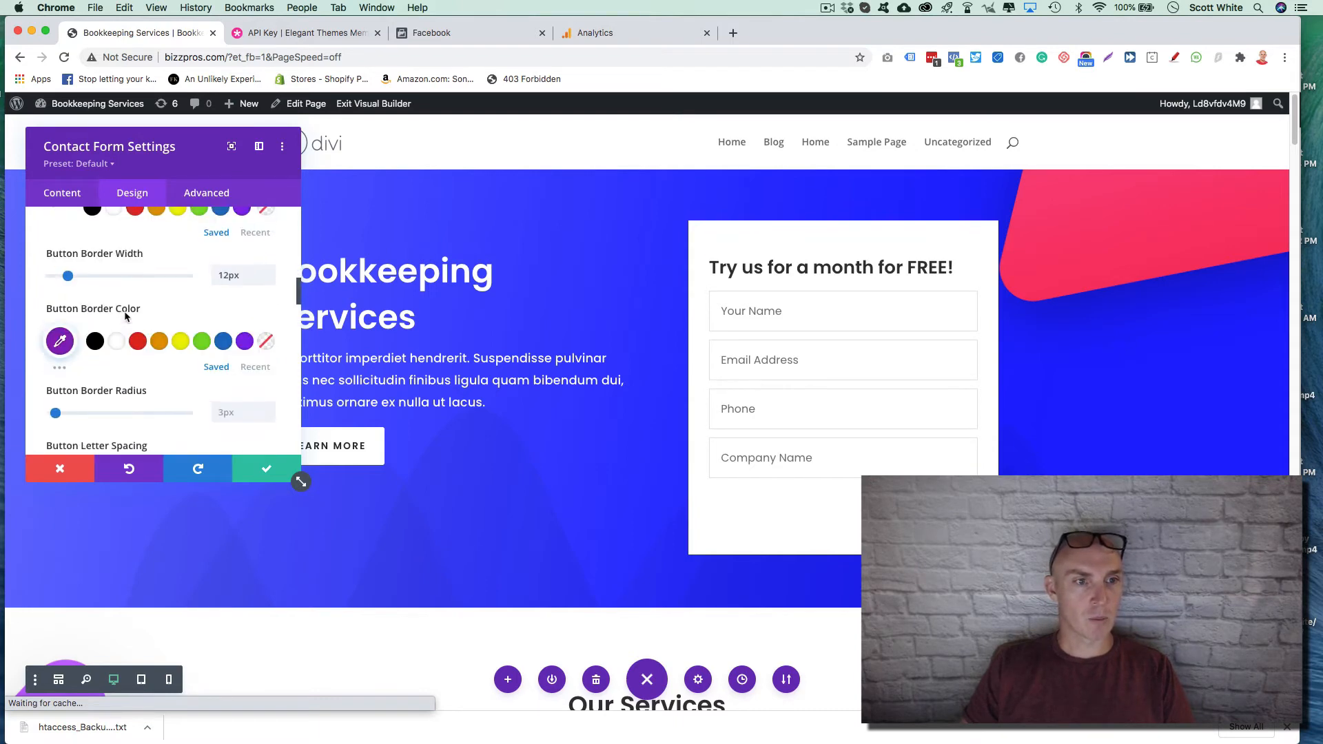
scroll(124, 311, down, 5)
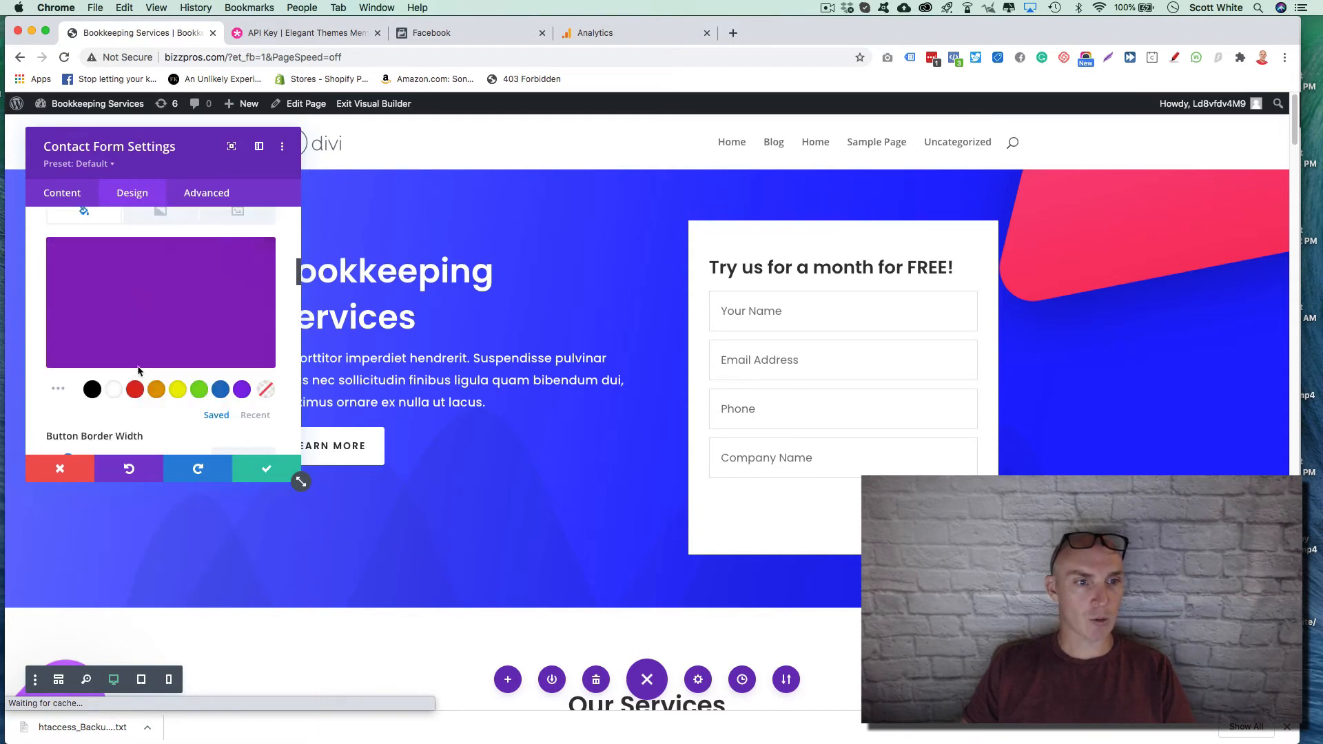
click(220, 391)
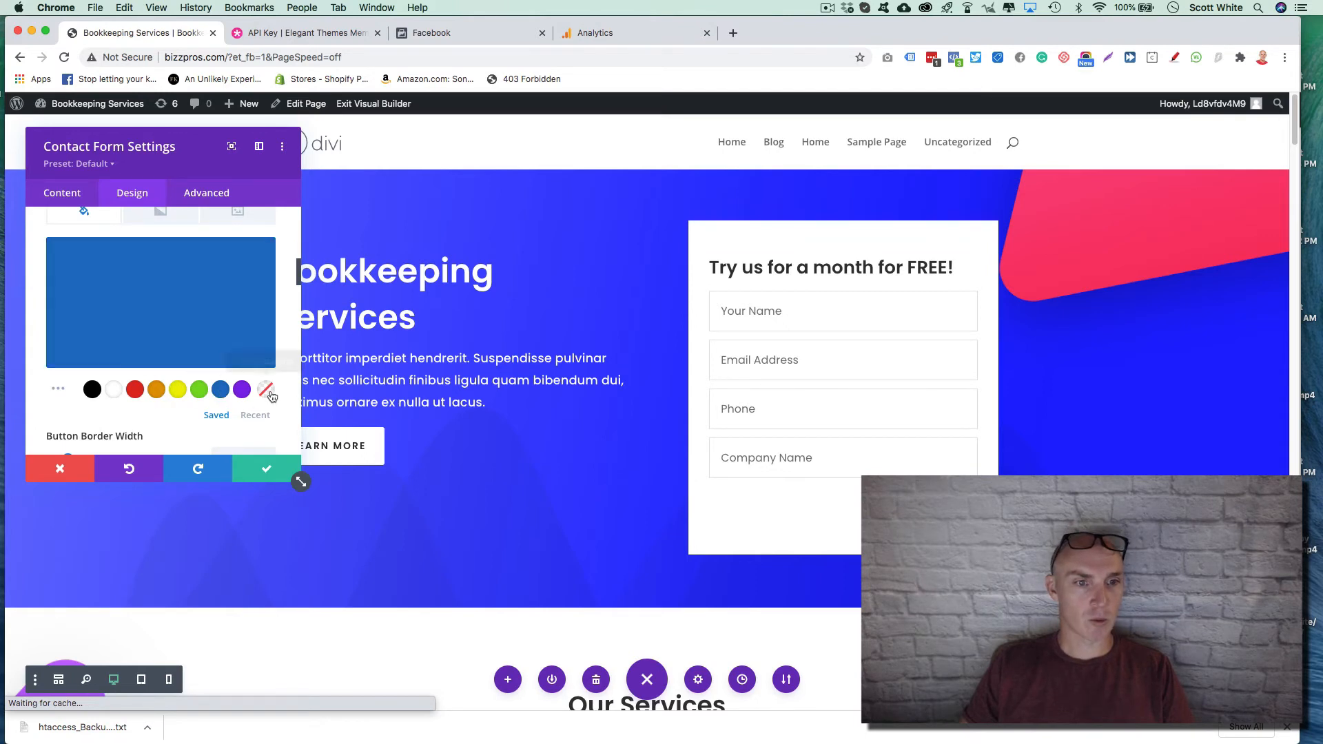
click(266, 390)
scroll(216, 342, up, 5)
scroll(216, 342, down, 4)
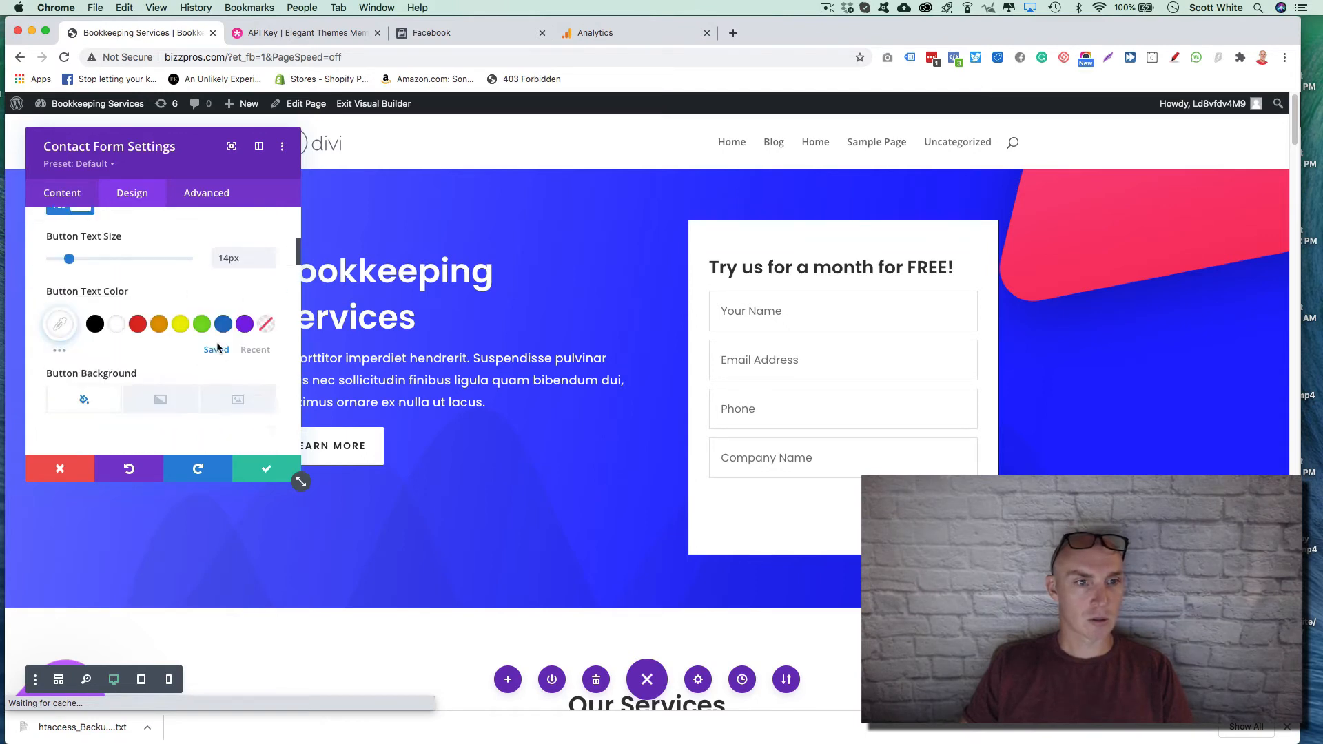
scroll(183, 352, up, 1)
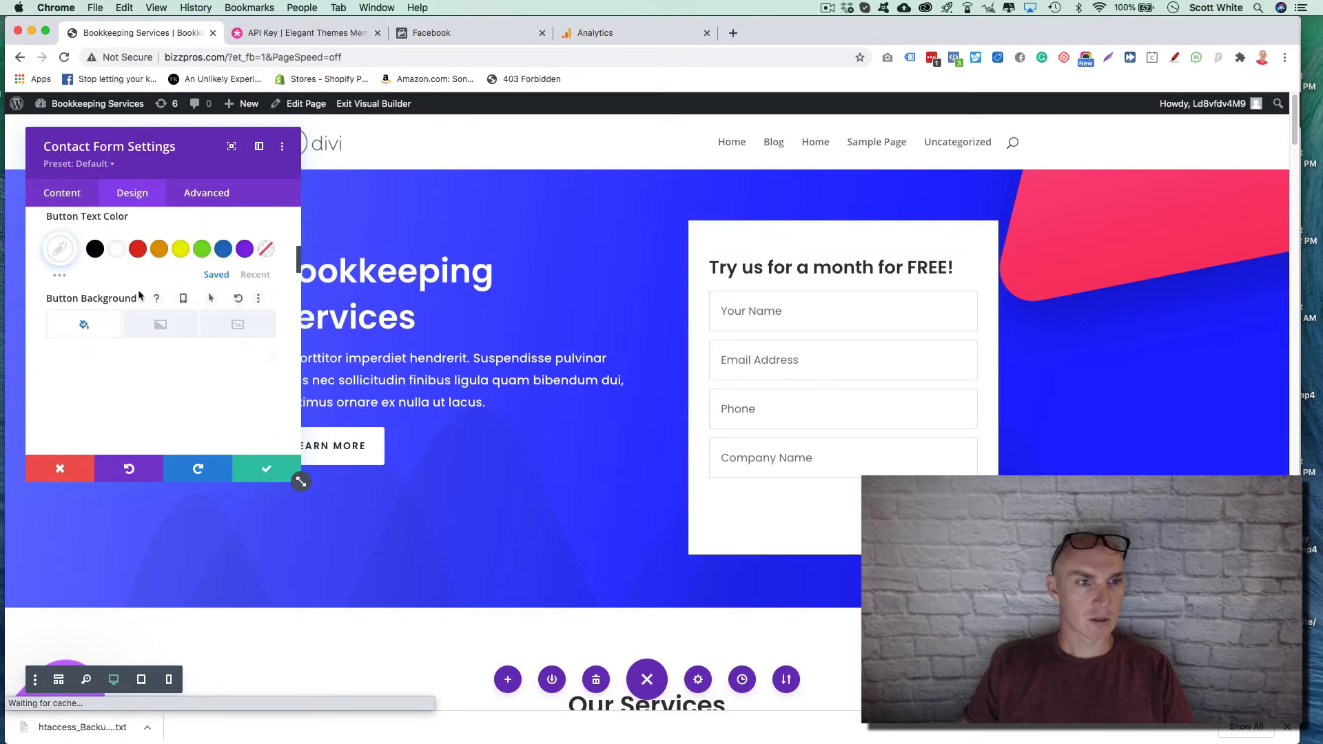
scroll(116, 311, down, 4)
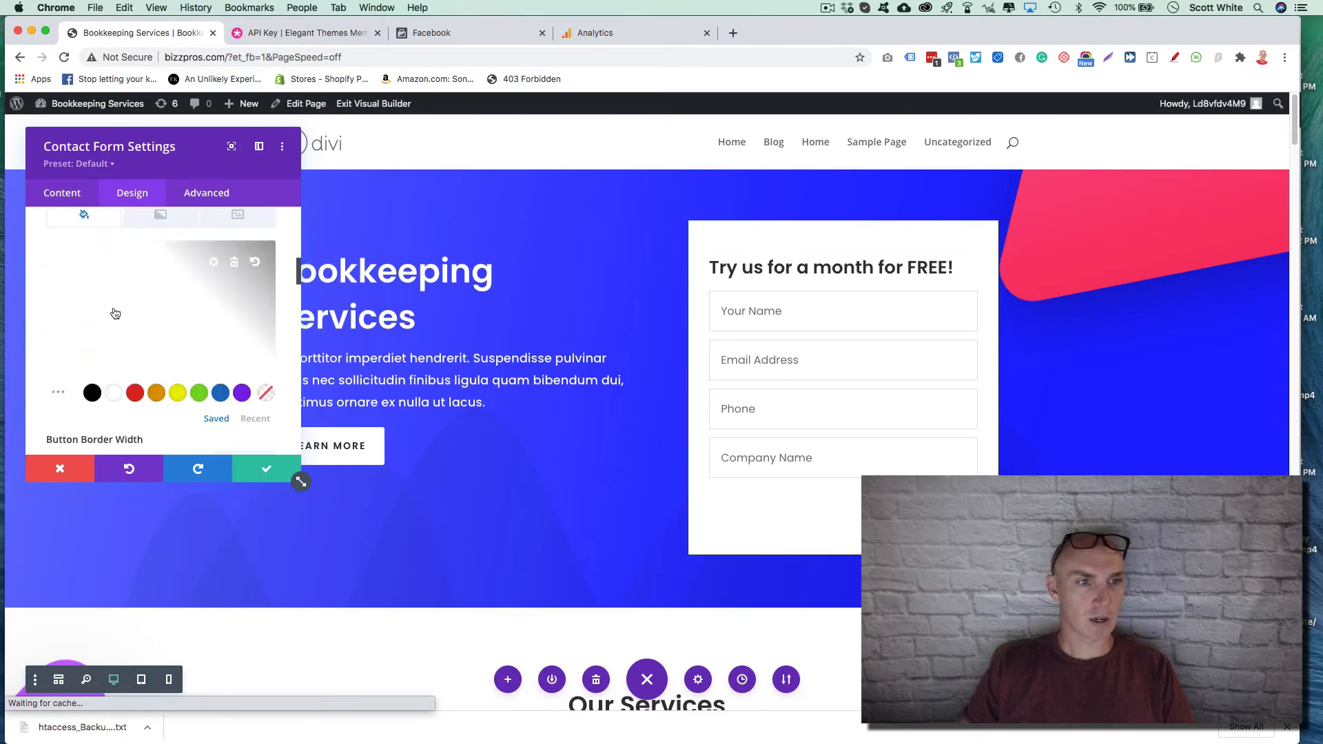
scroll(111, 295, down, 1)
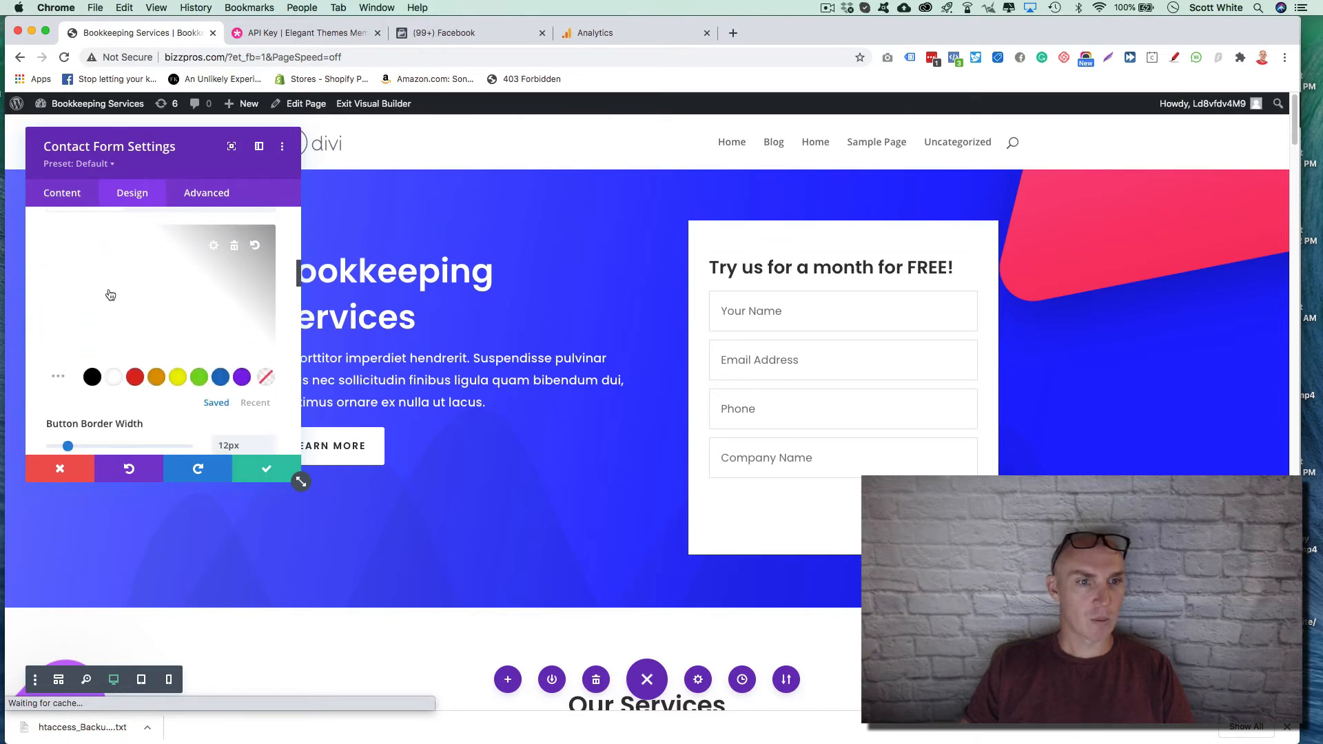
click(220, 377)
Set the submit button's border color to blue #0c71c3 and save the contact form settings
scroll(188, 347, down, 7)
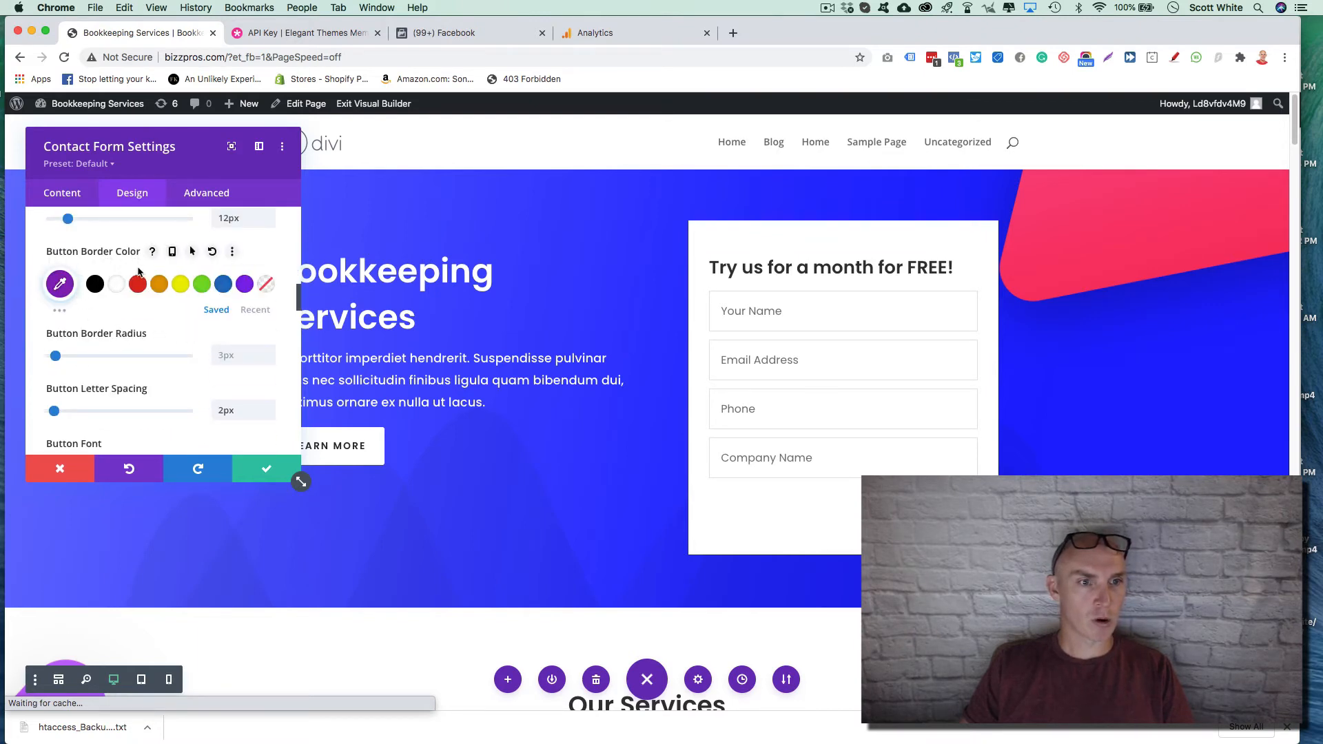
click(223, 285)
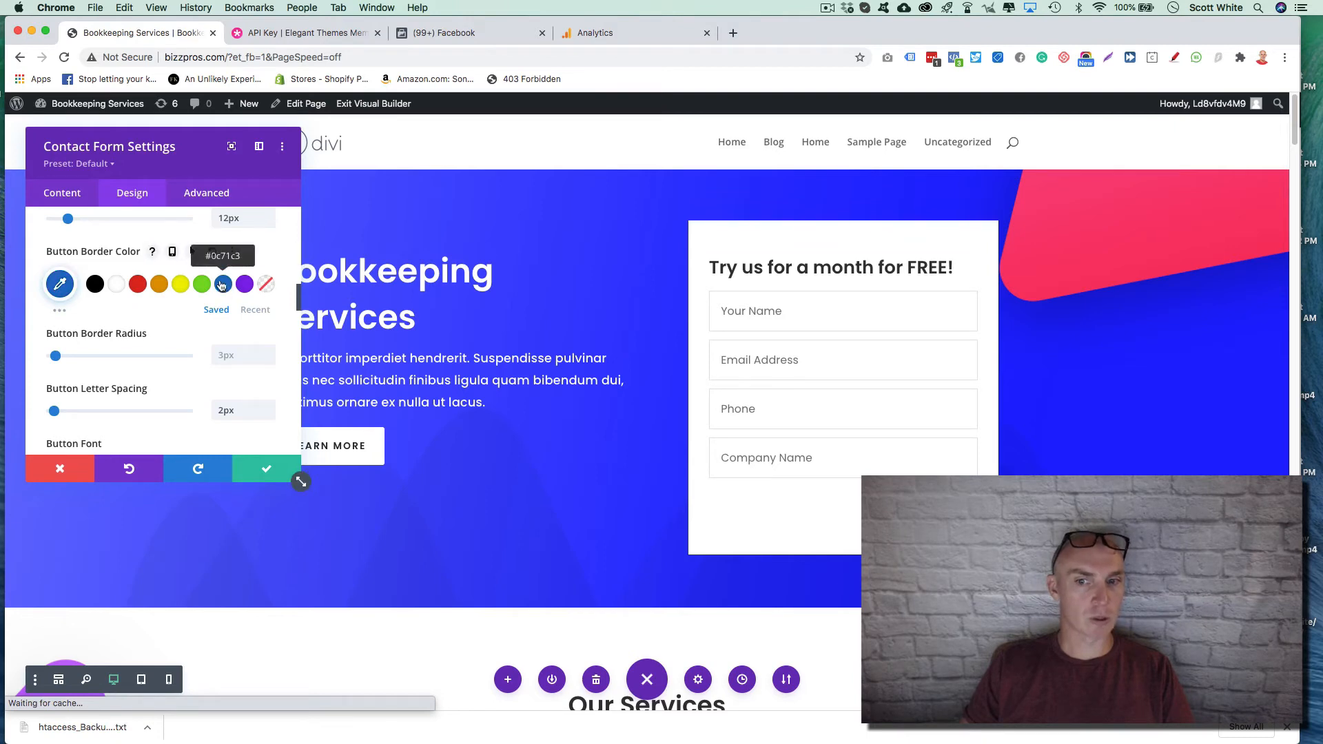
click(275, 469)
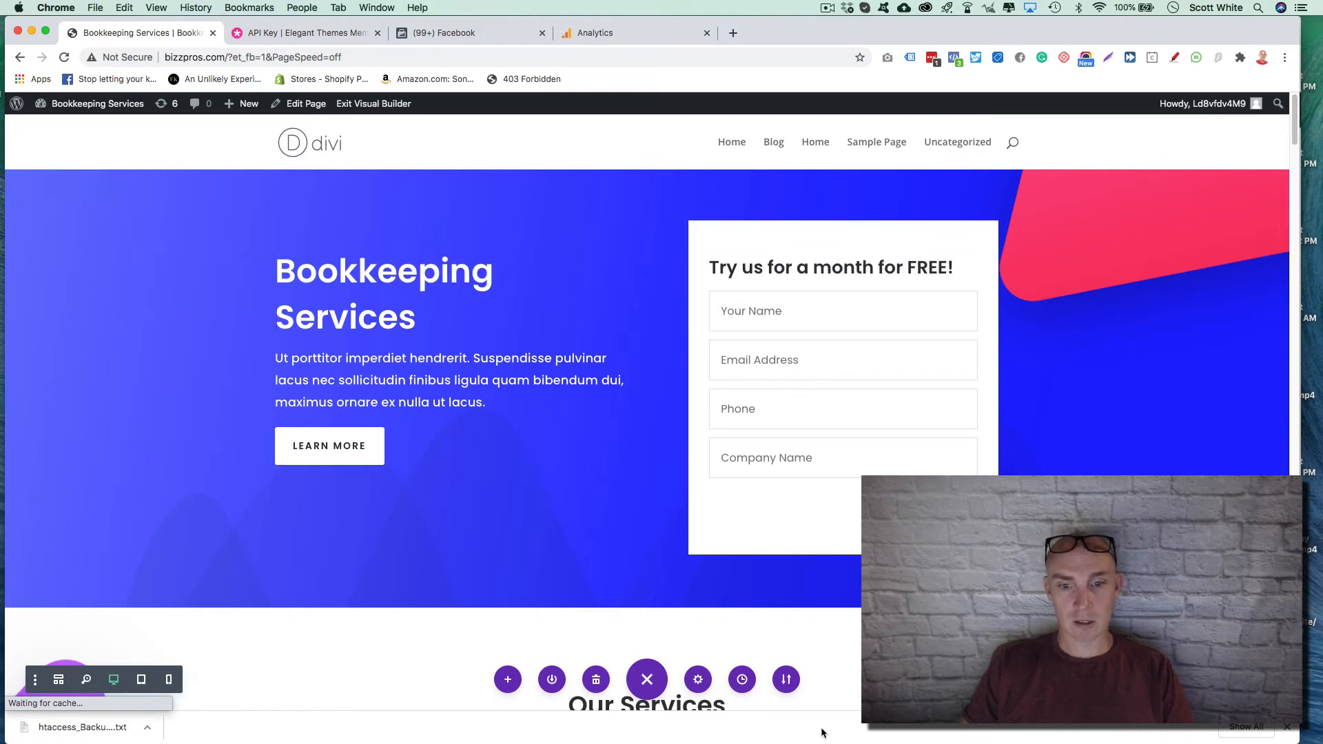
scroll(481, 440, down, 5)
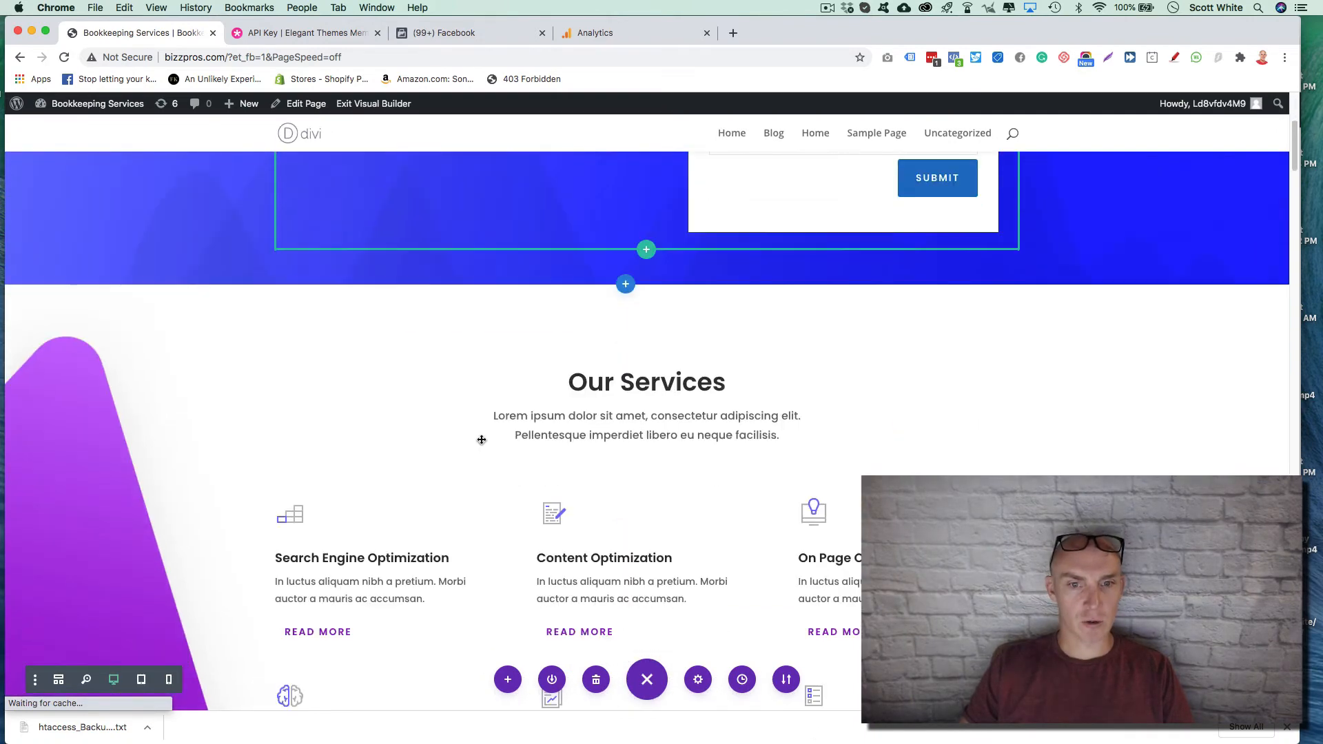
scroll(645, 395, down, 3)
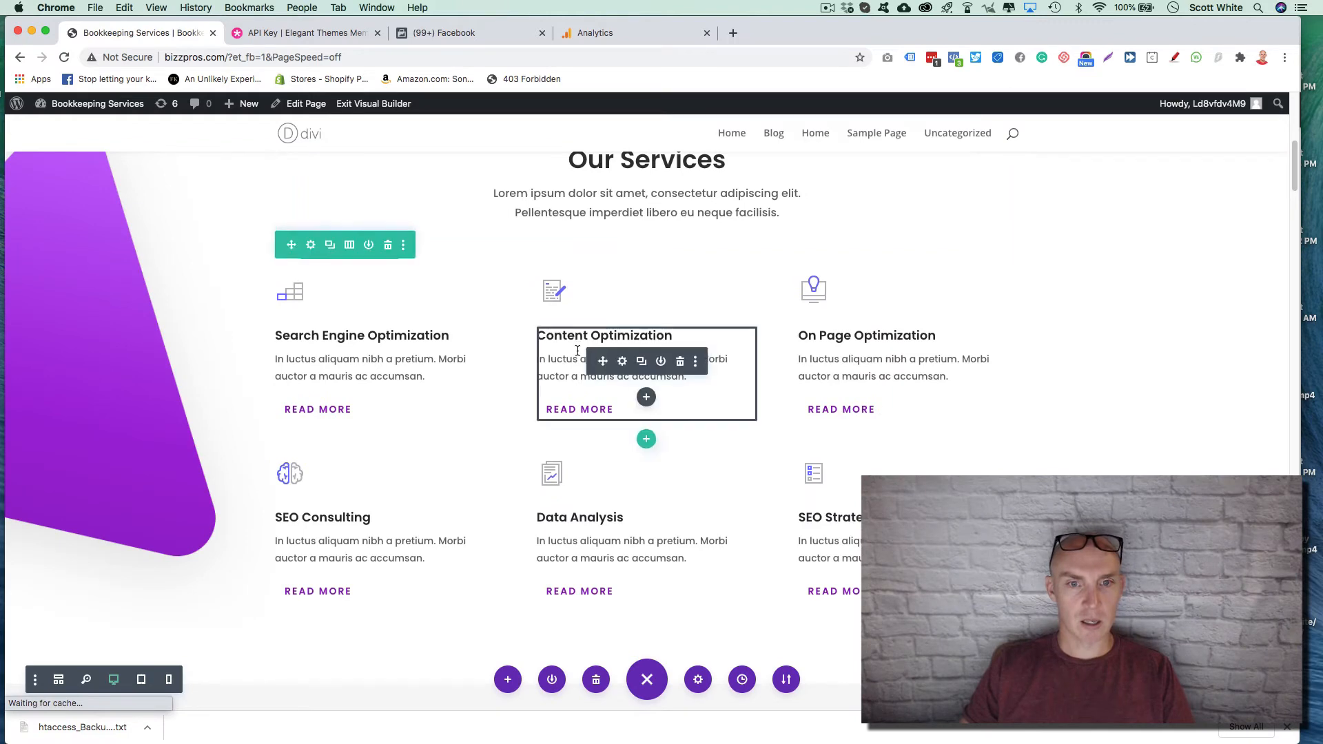
Browse the modules that can be inserted under Content Optimization and review the remaining home page sections down to the footer
click(646, 397)
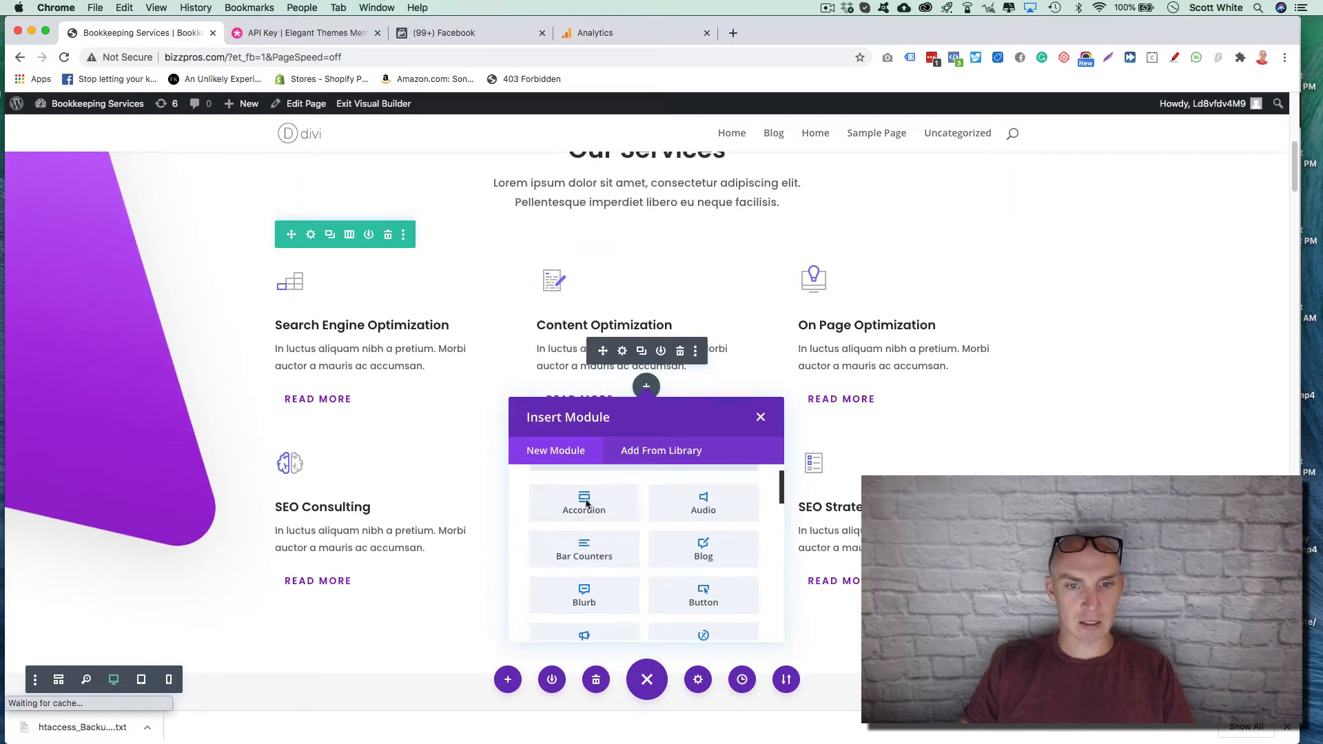
scroll(591, 524, down, 4)
scroll(654, 552, down, 10)
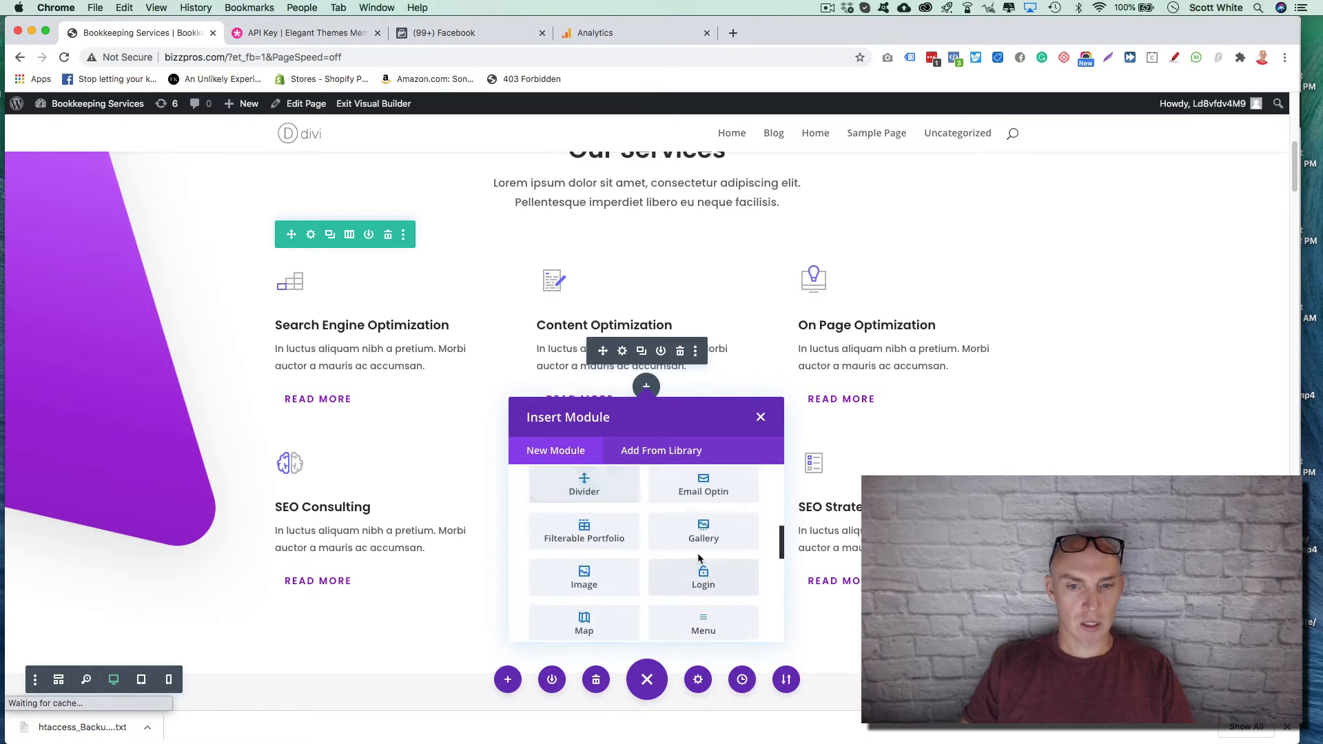
click(760, 418)
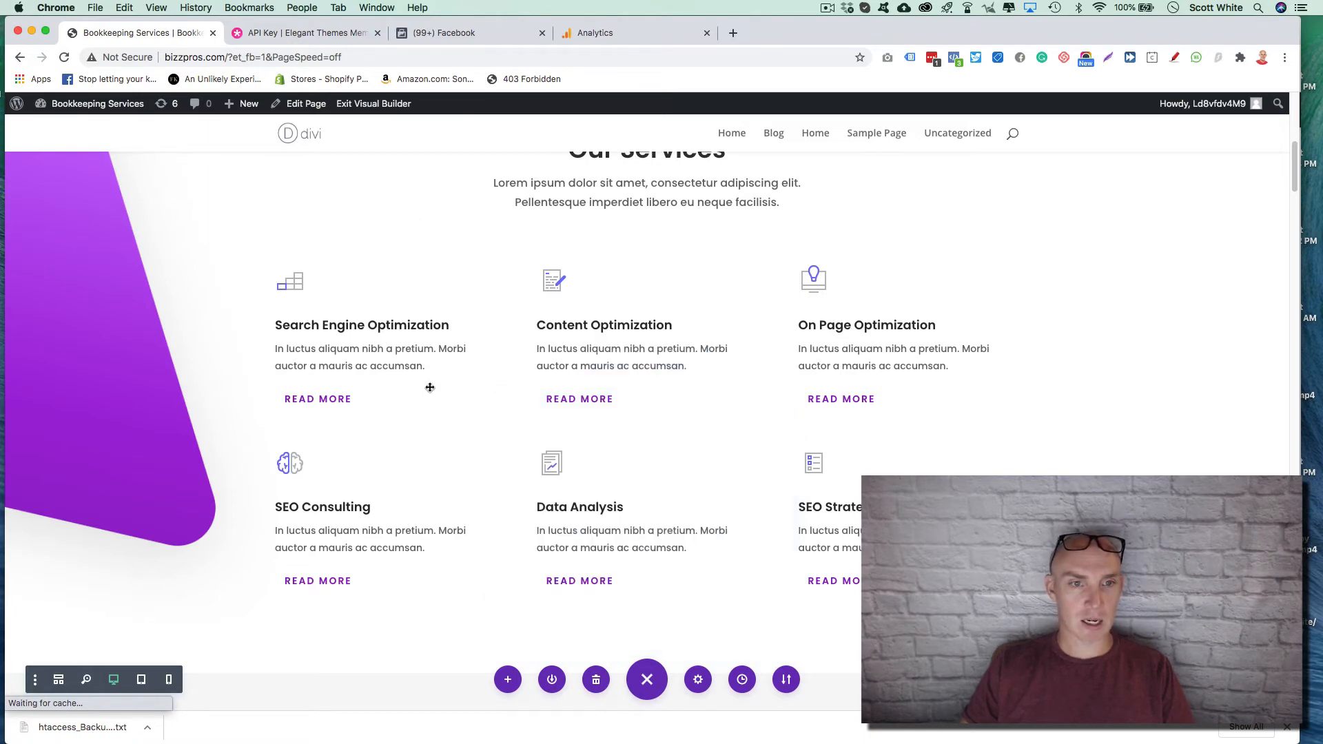
scroll(655, 480, down, 12)
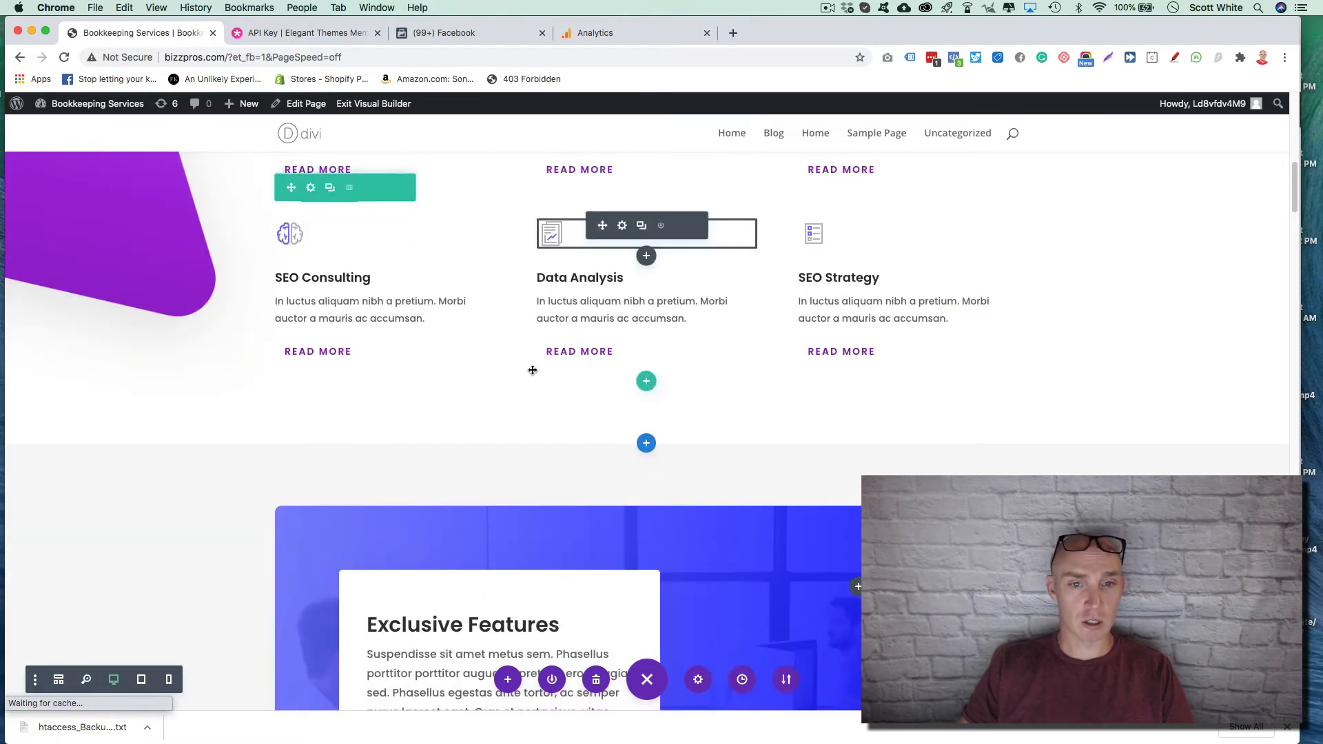
scroll(622, 381, down, 15)
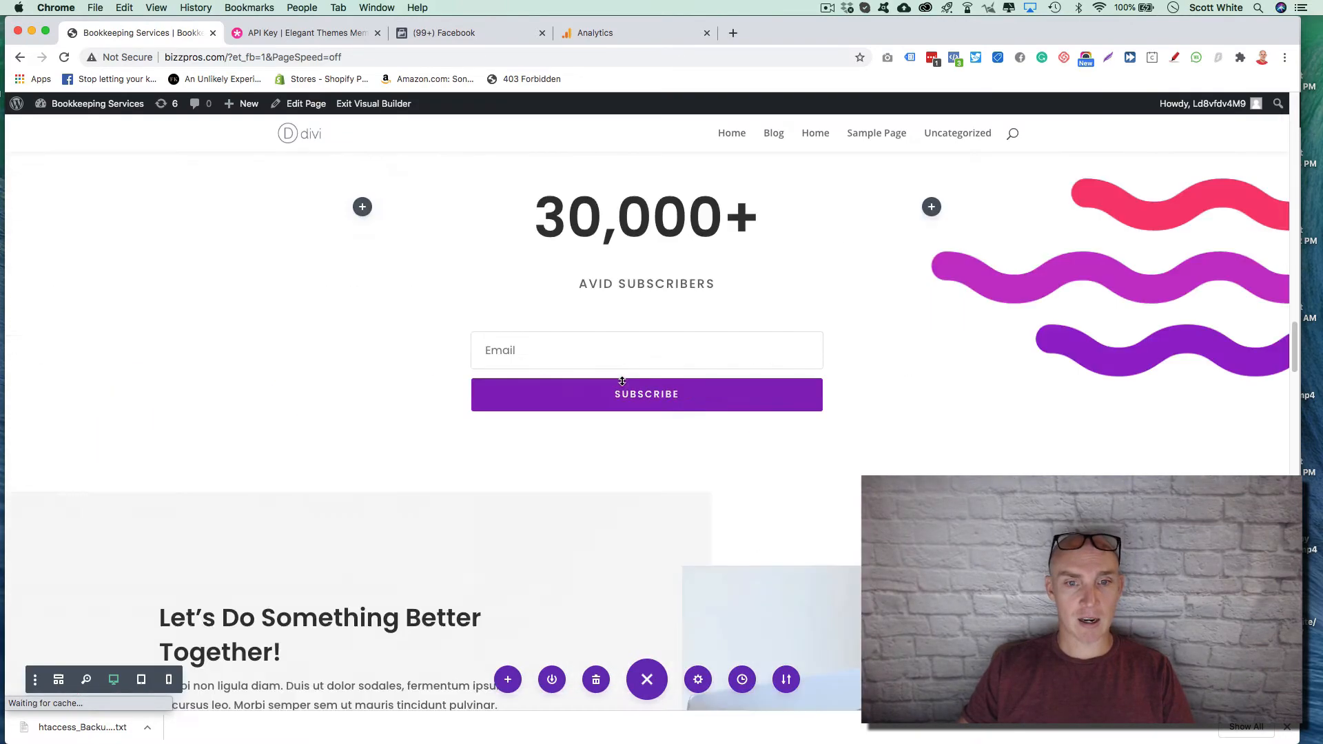
scroll(610, 406, down, 8)
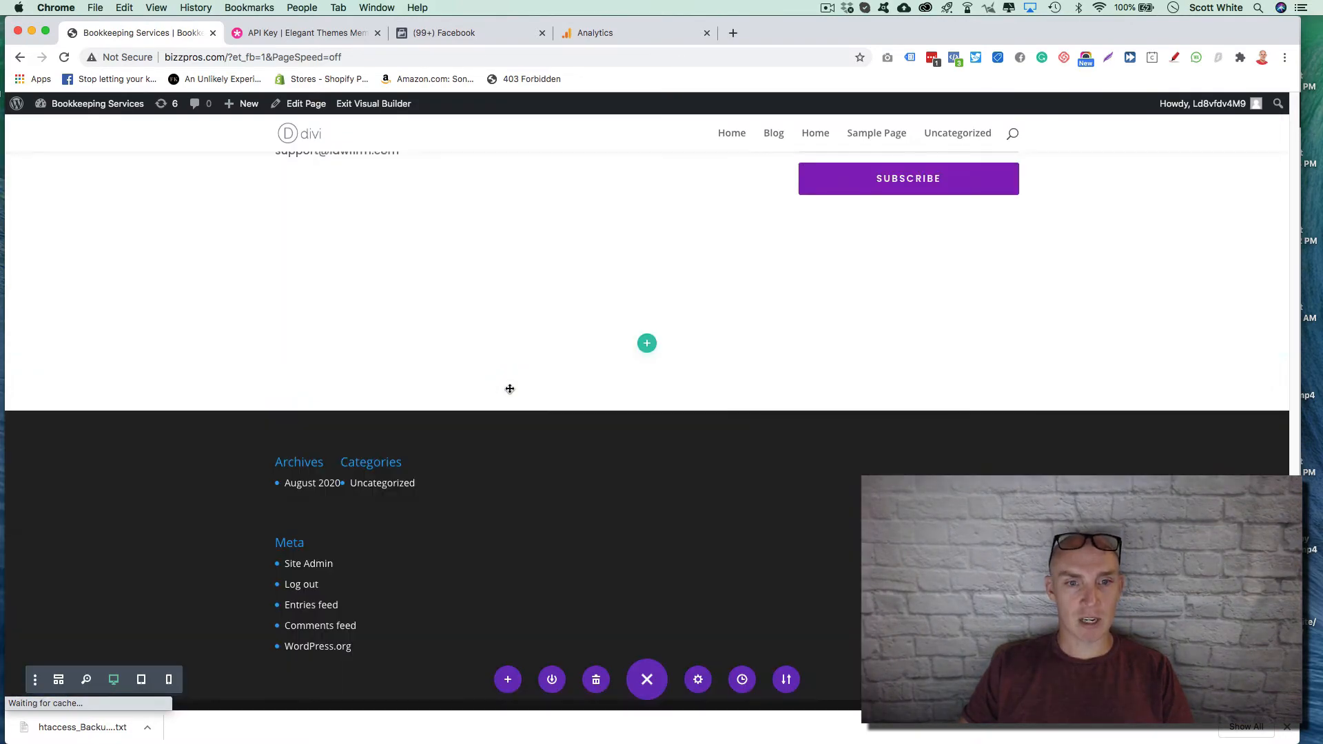
scroll(573, 350, up, 20)
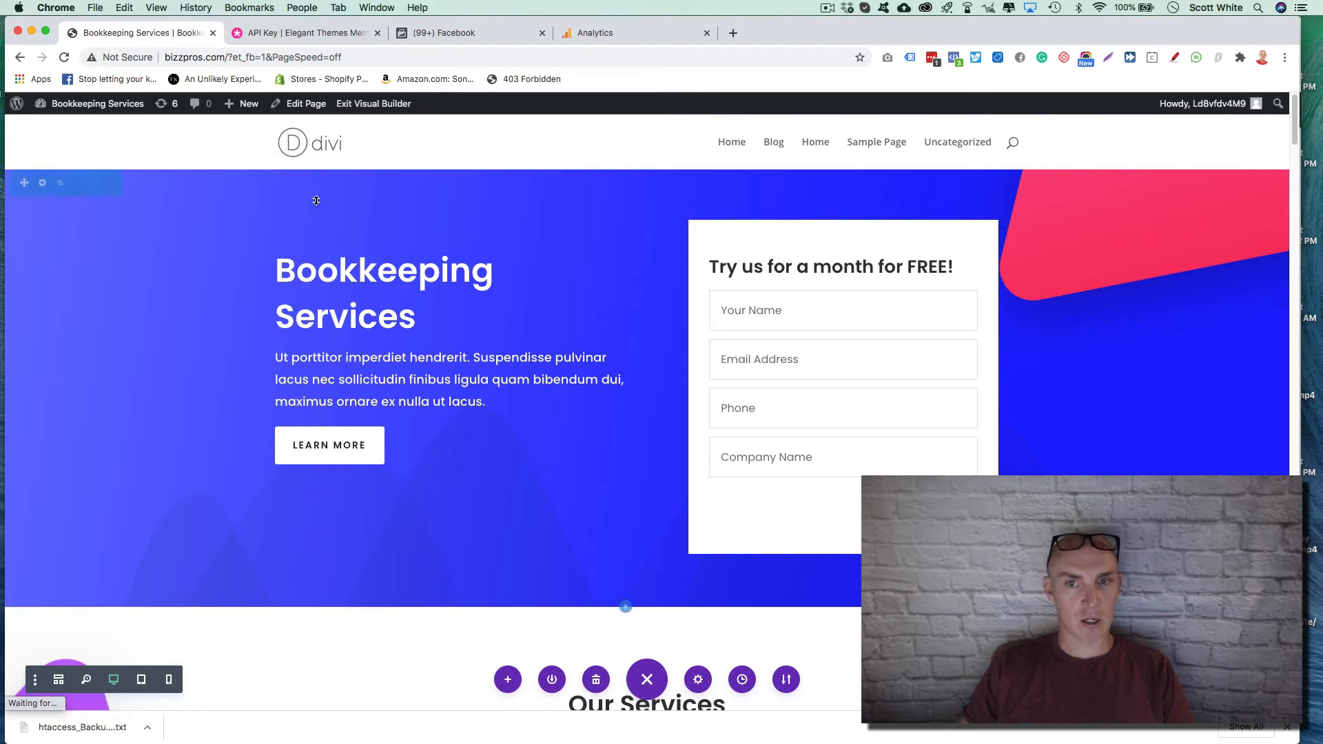
scroll(661, 519, down, 5)
scroll(662, 521, up, 5)
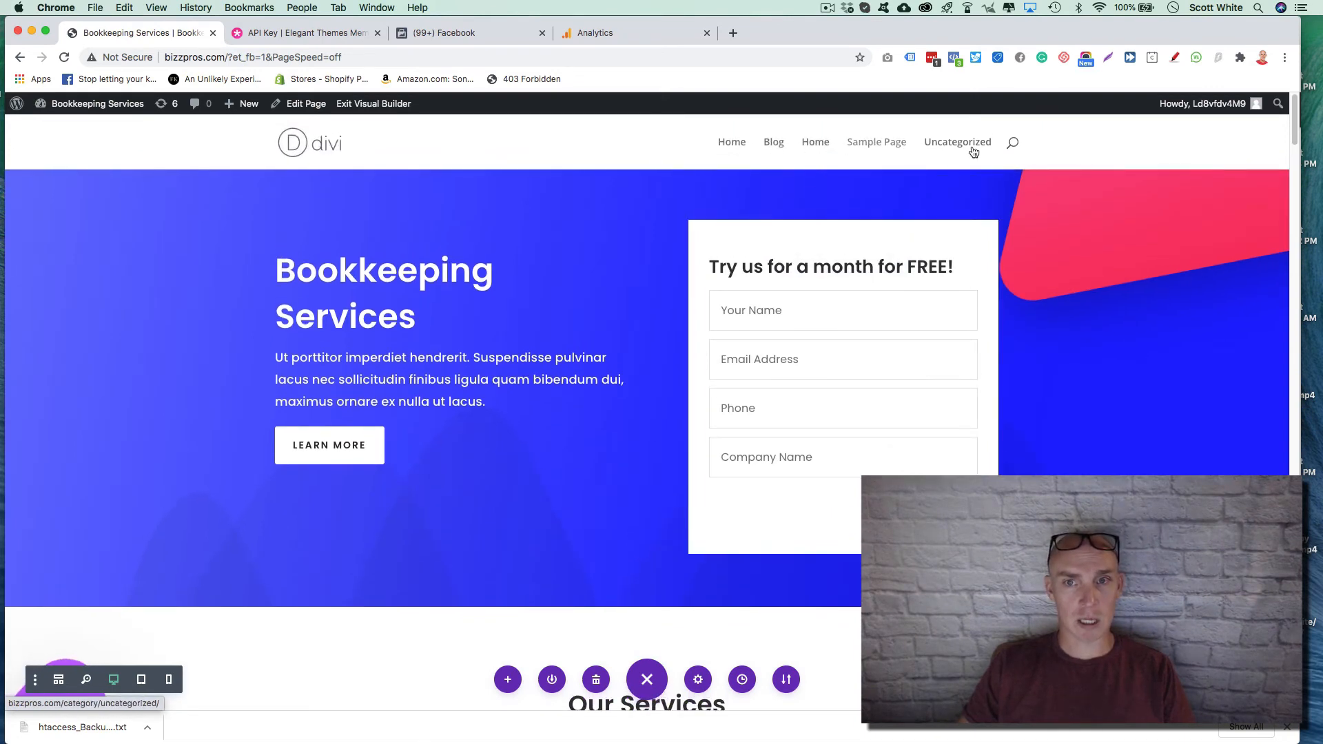
Create a WordPress navigation menu named "main menu", assign it to the Primary Menu display location, and save it
mouse_move(72, 105)
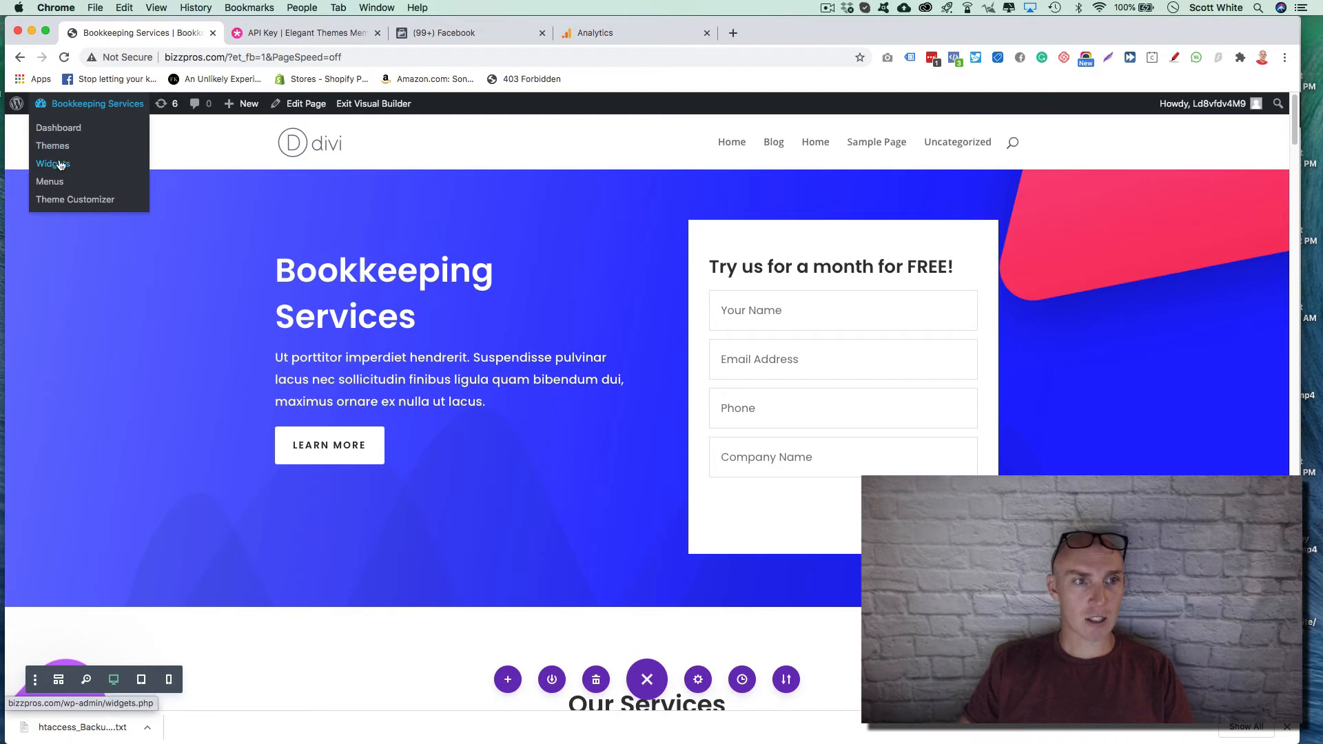
click(56, 187)
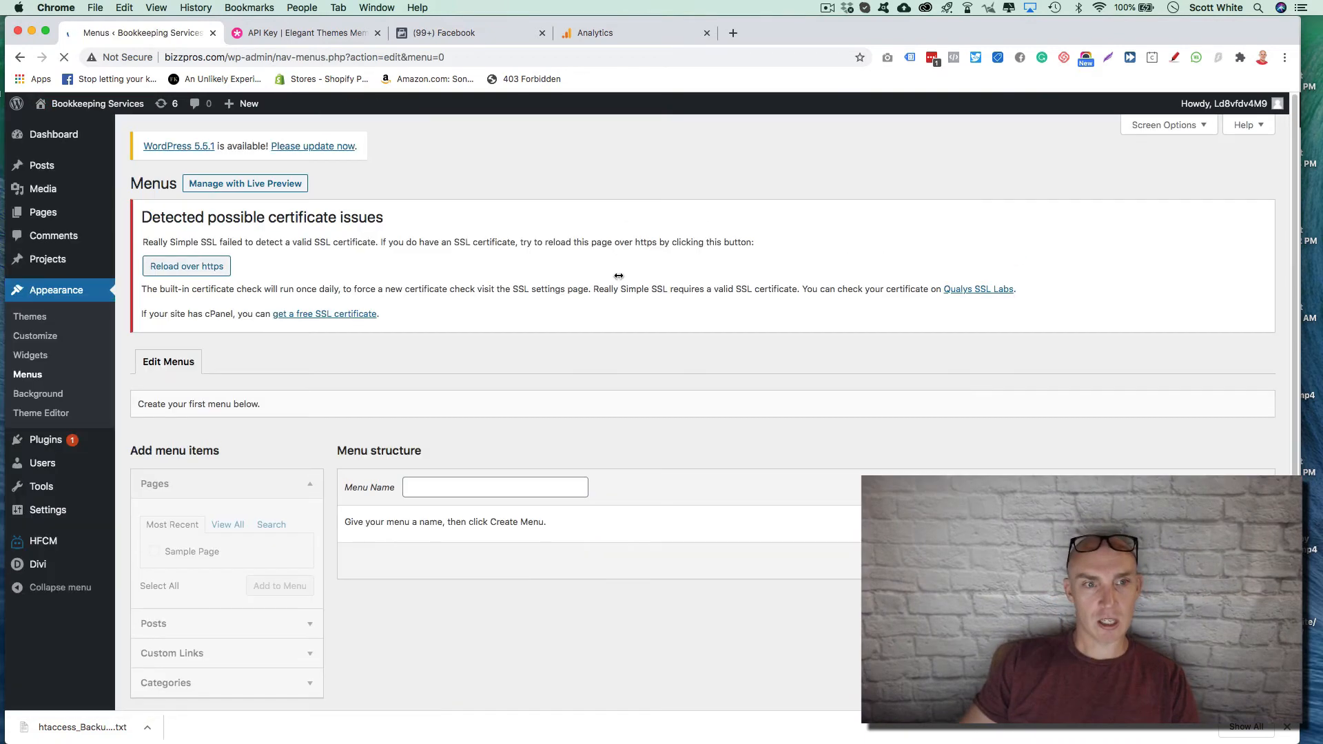
scroll(485, 351, down, 1)
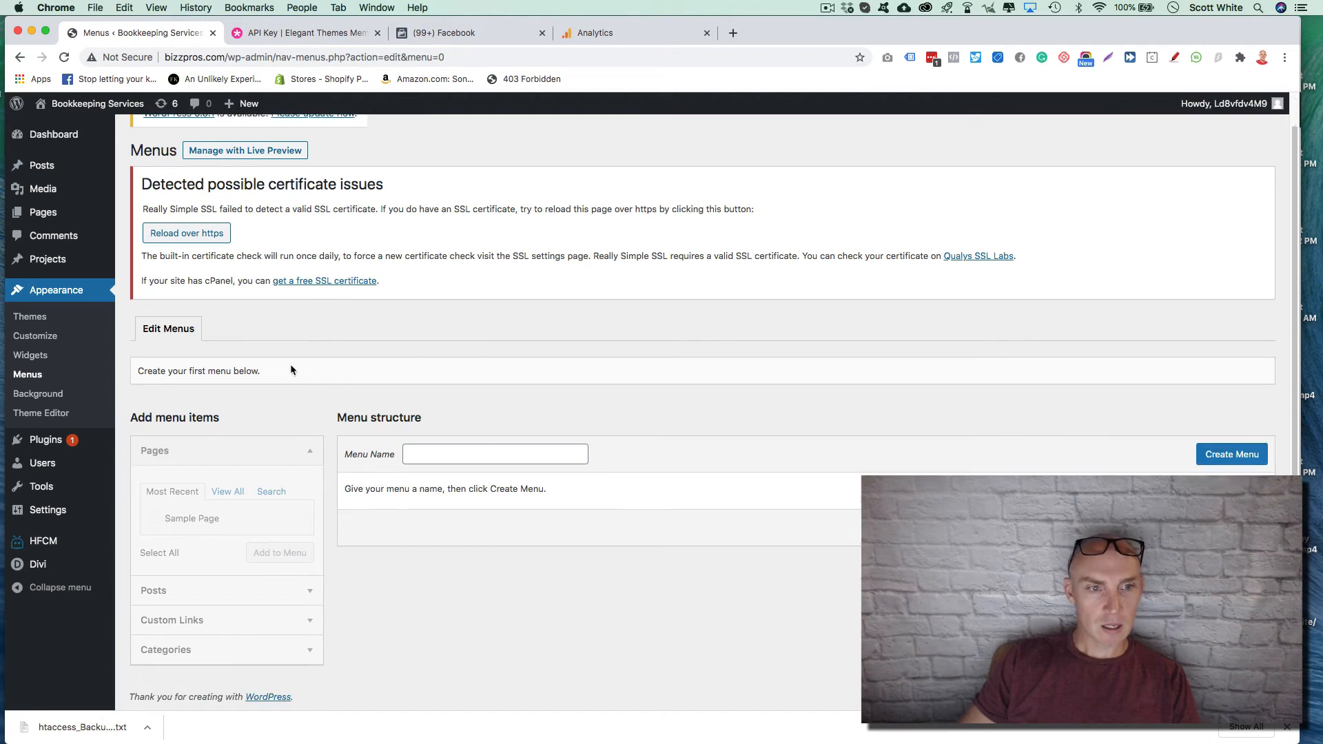
click(489, 454)
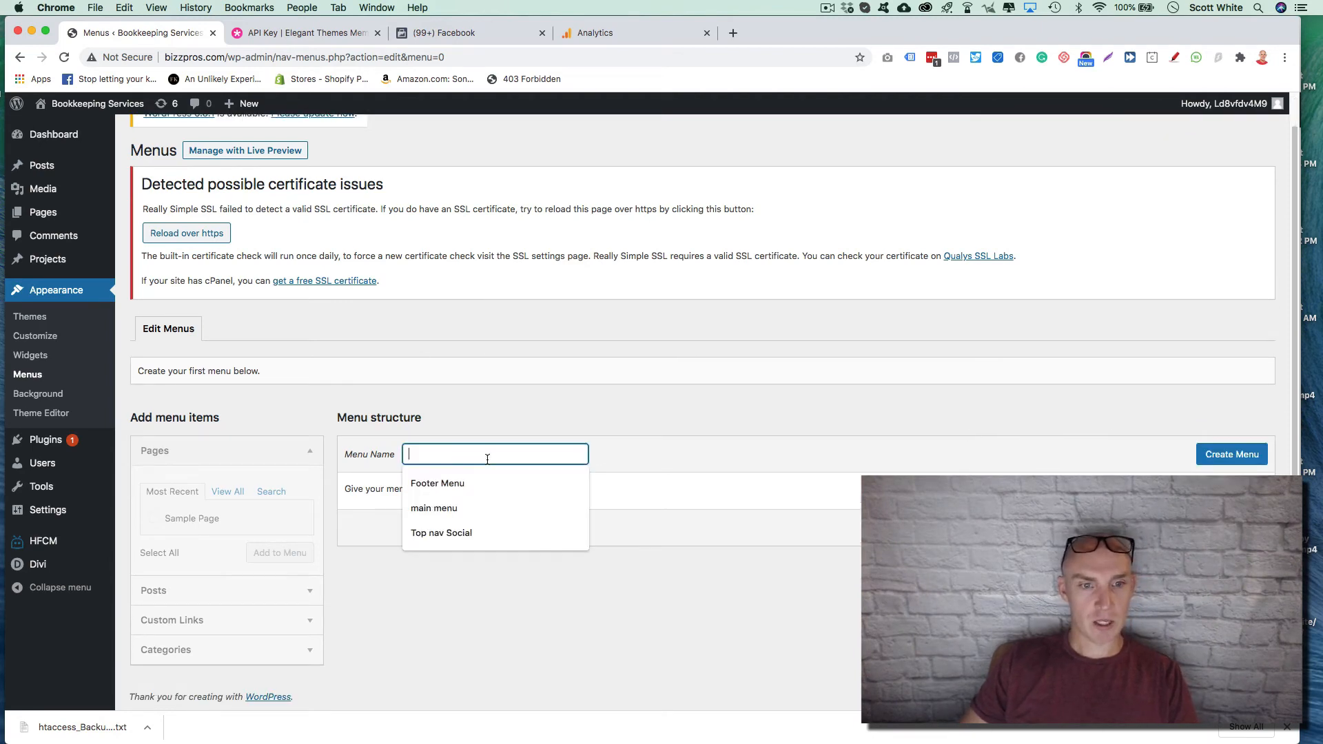
text(Main)
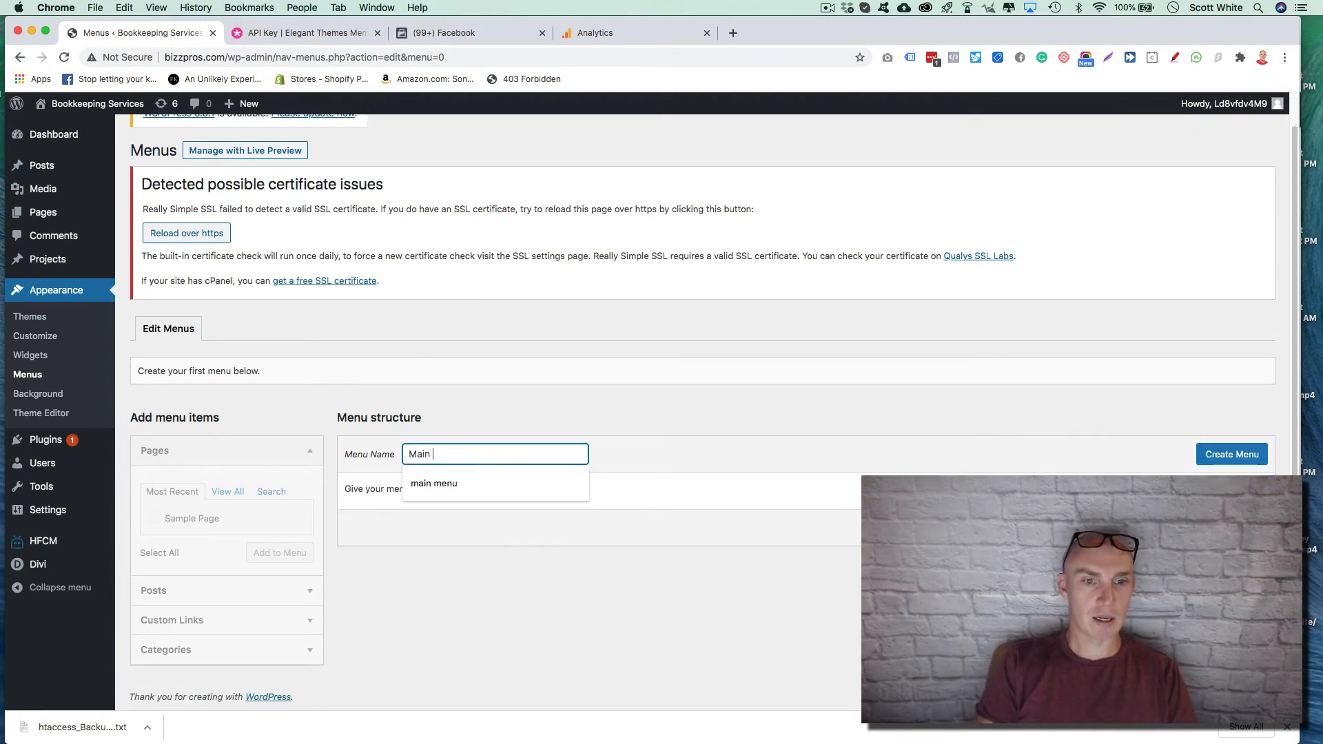
key(Down)
key(Return)
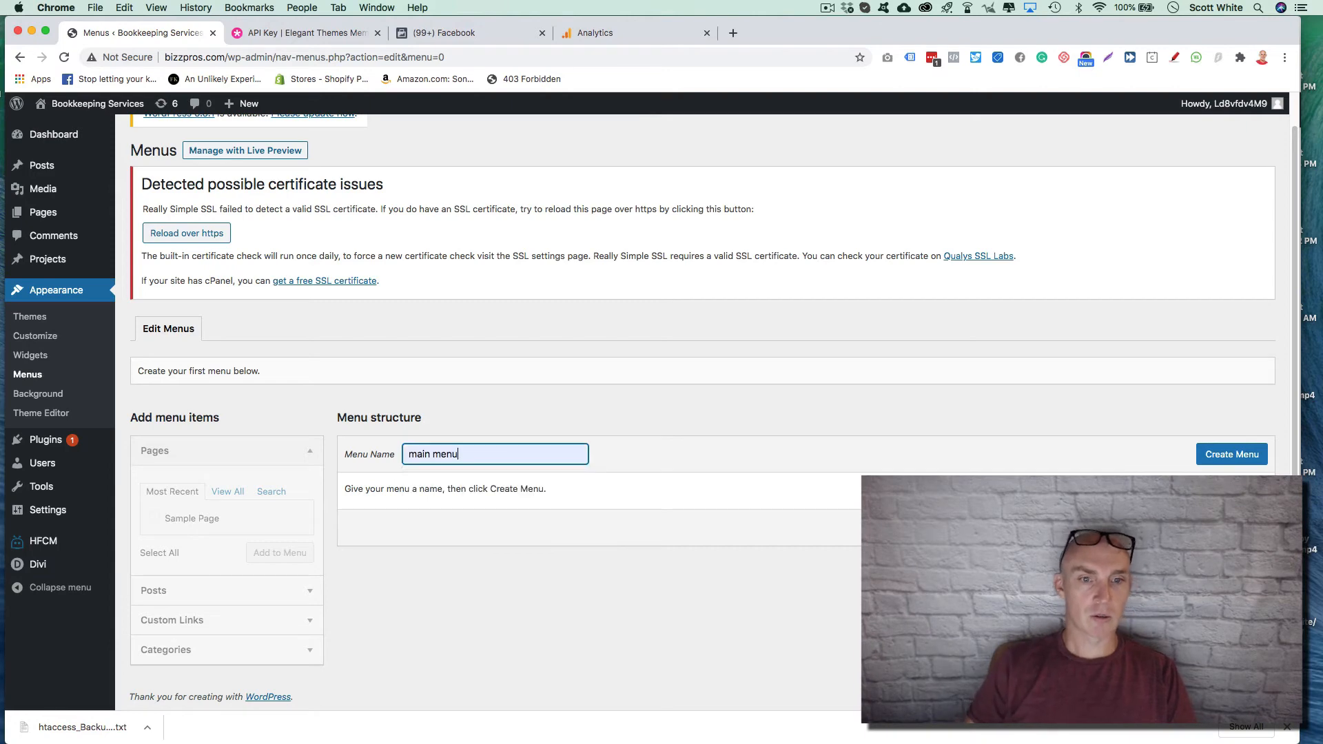
click(1239, 447)
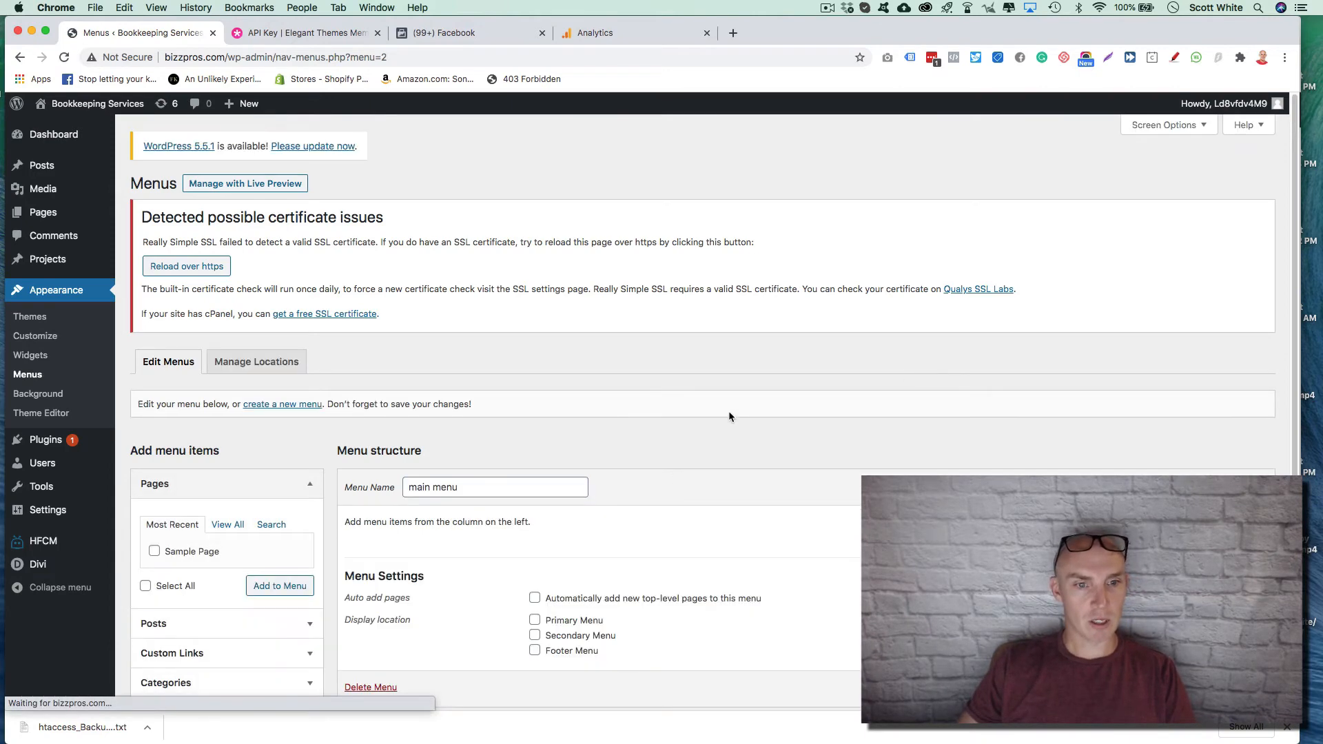
scroll(495, 484, down, 2)
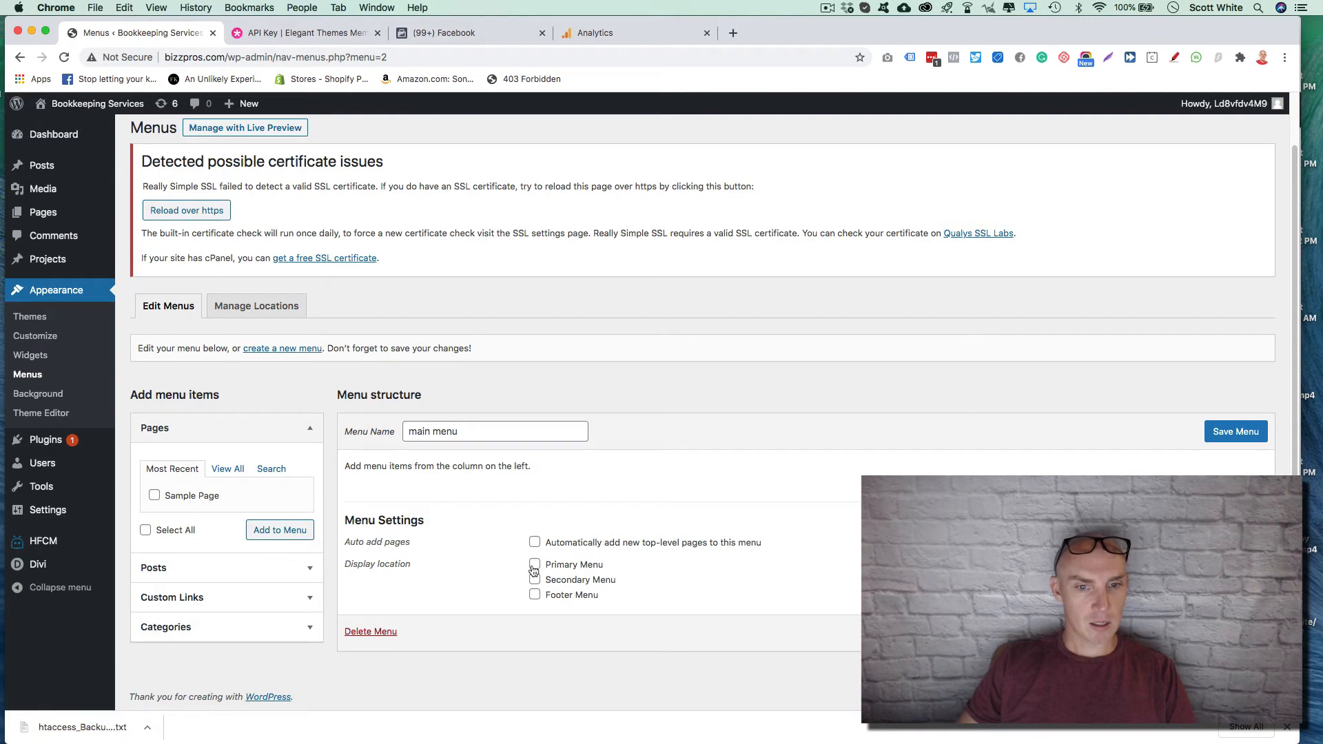
click(1233, 431)
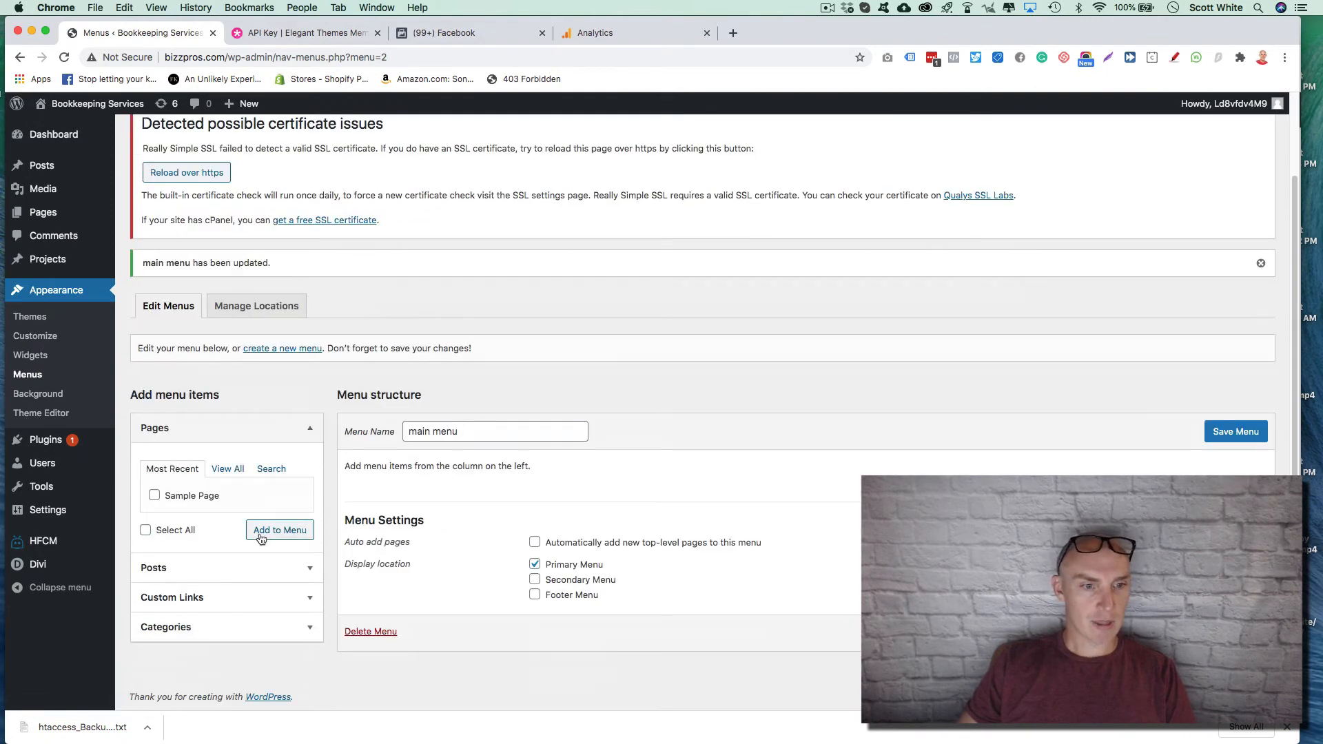
Add the Home and Blog pages to the main menu and save the menu
click(222, 469)
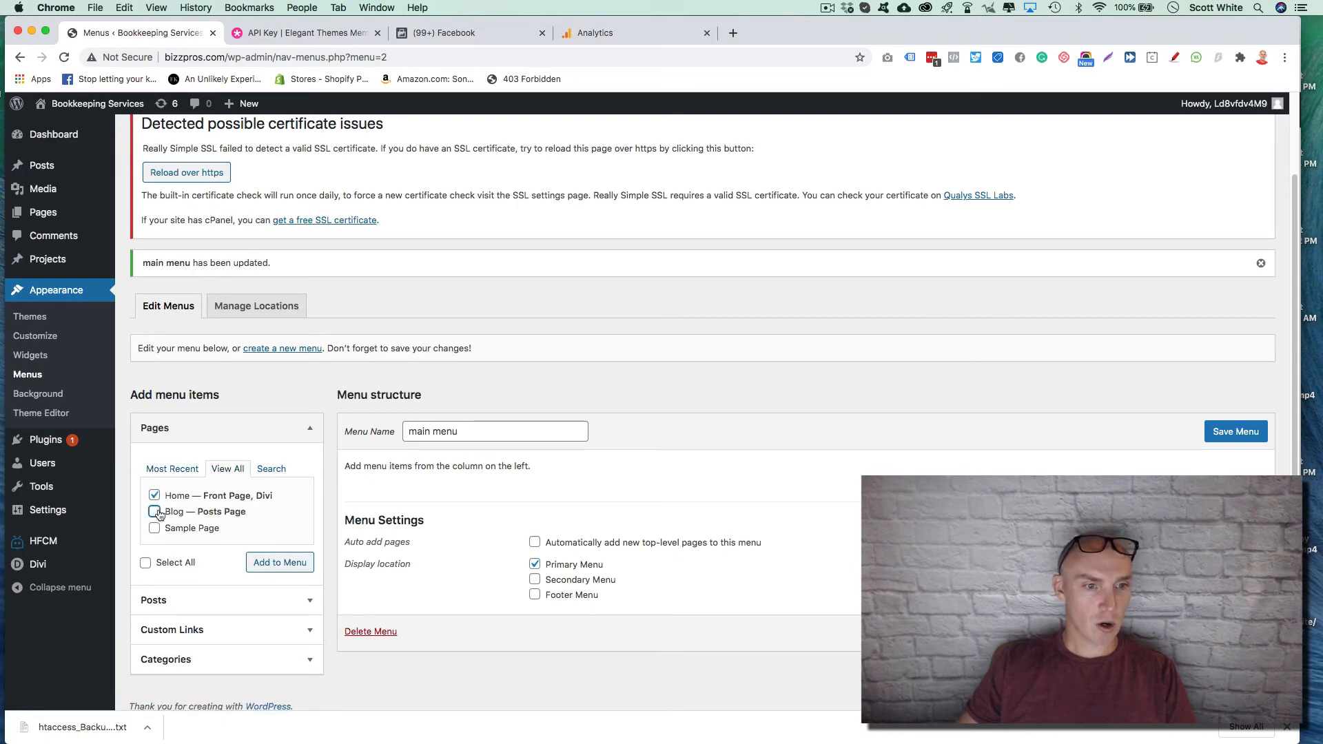
click(275, 570)
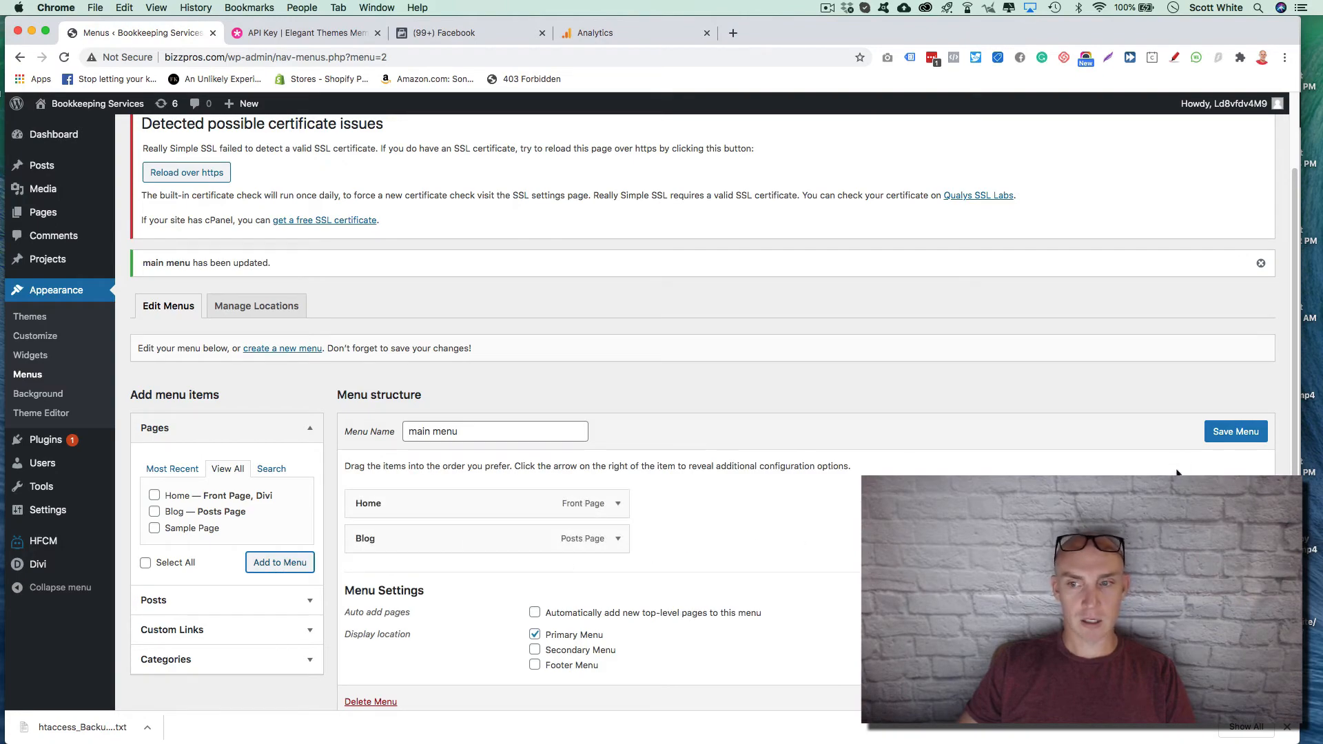
click(1236, 431)
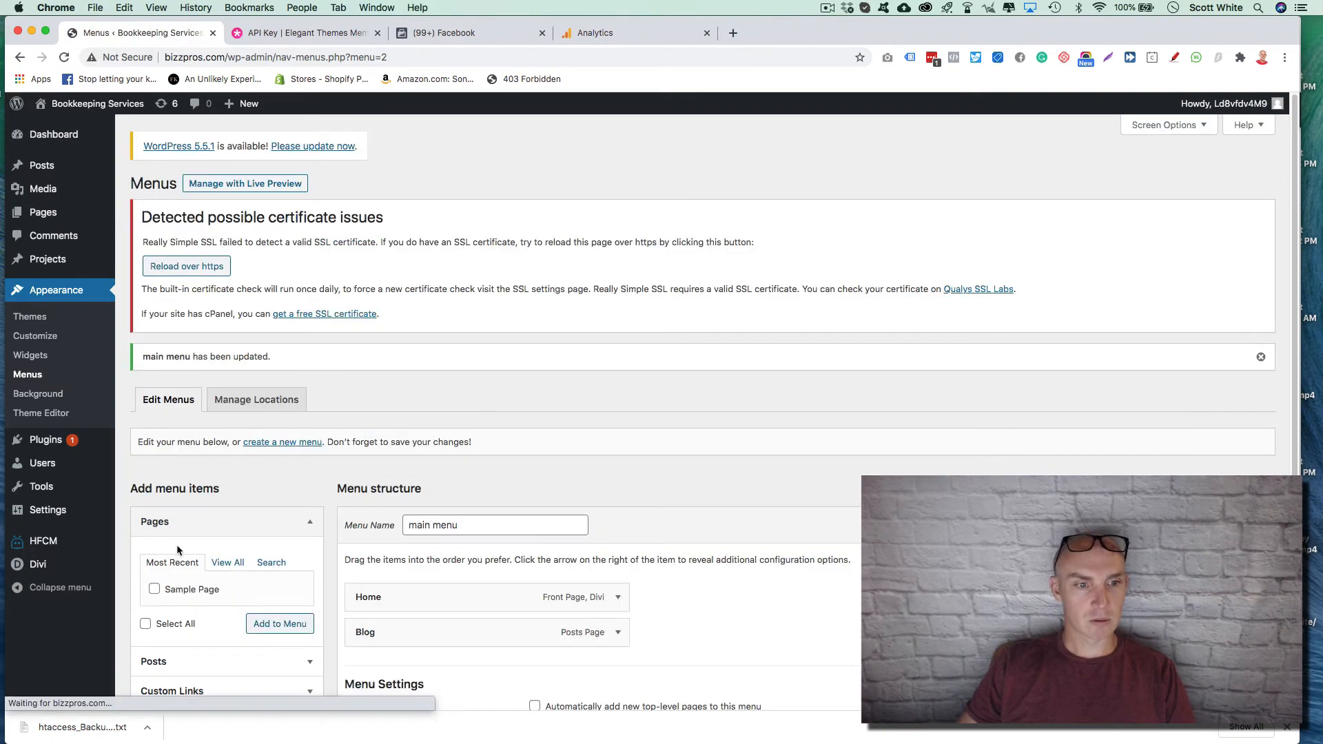
Create a second navigation menu named "Footer Menu"
scroll(176, 545, down, 5)
scroll(206, 557, down, 5)
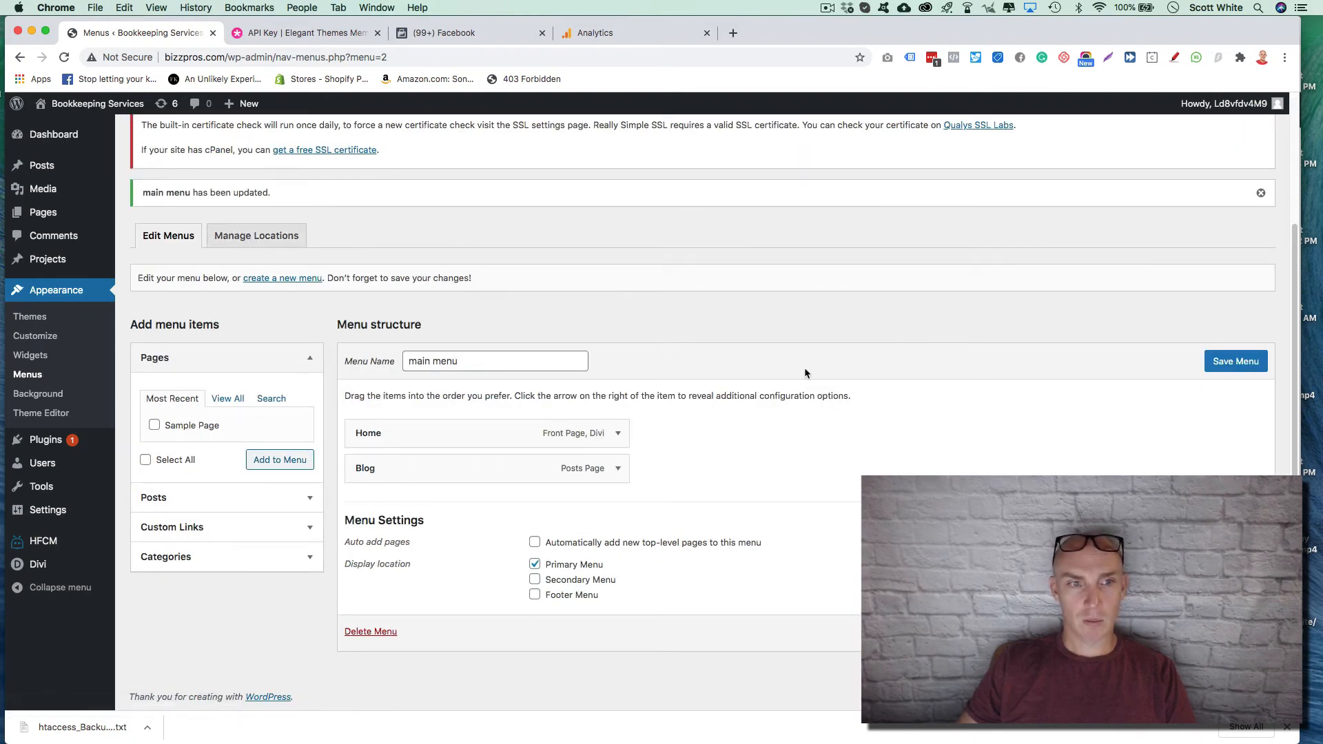
click(288, 279)
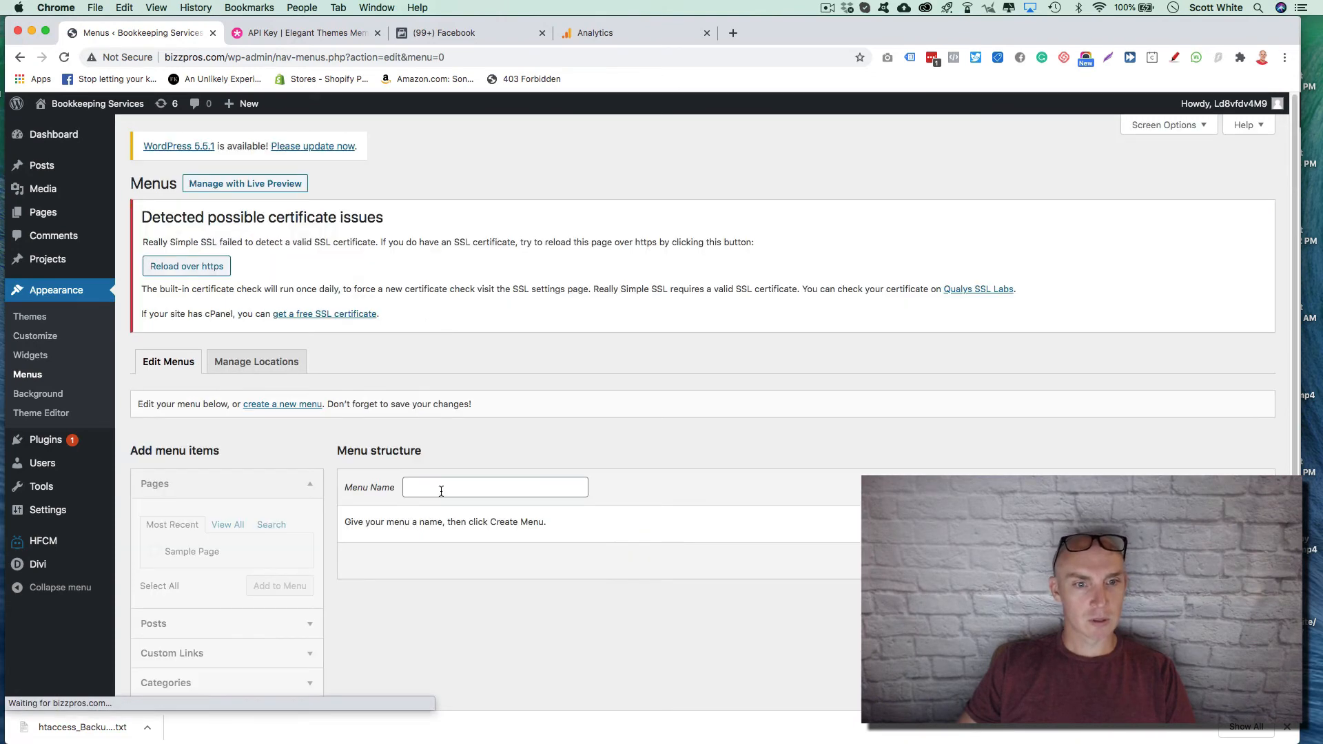
click(441, 491)
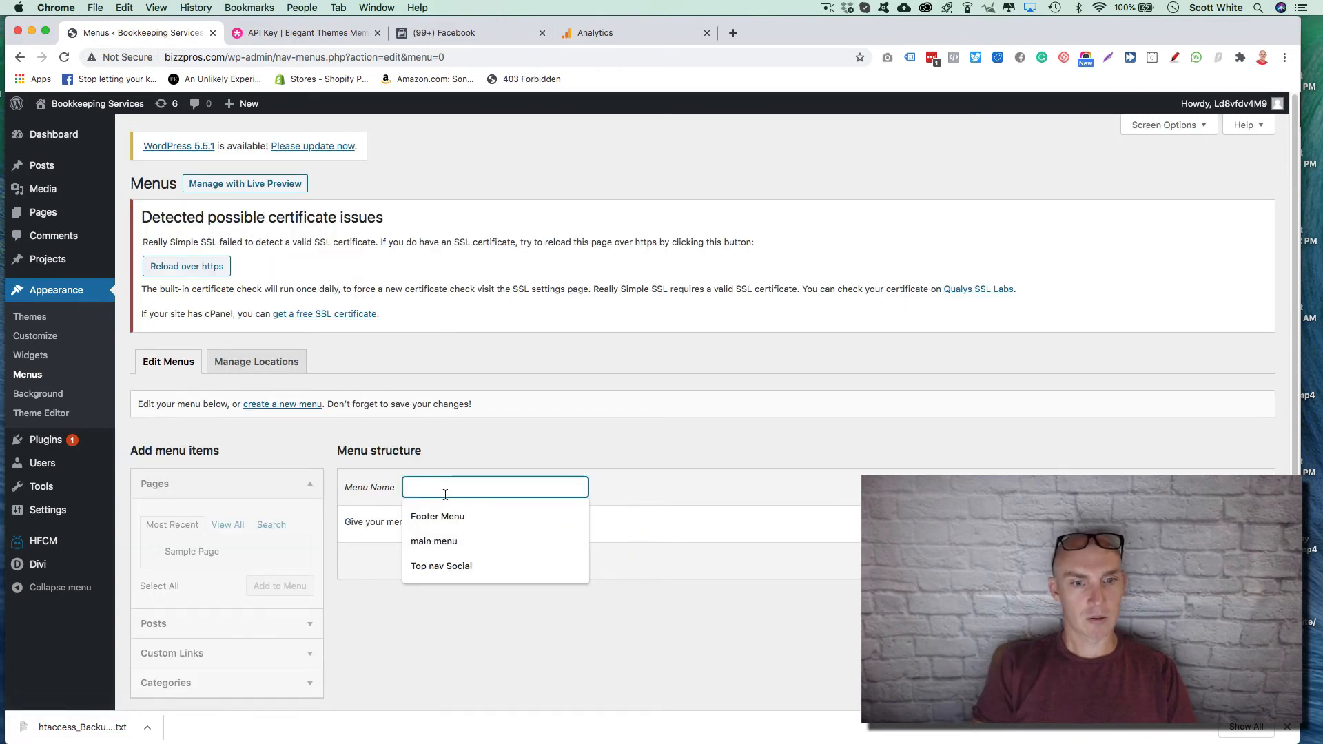
key(Down)
key(Return)
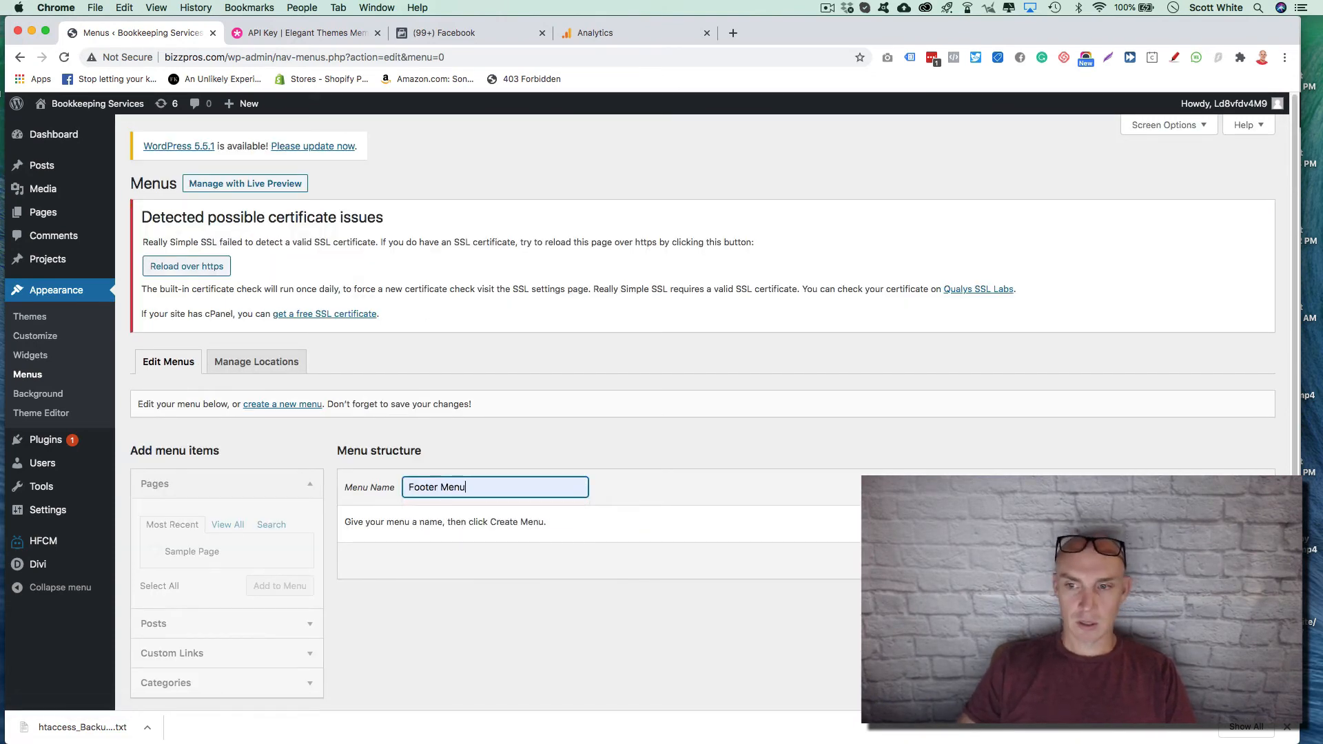
key(Return)
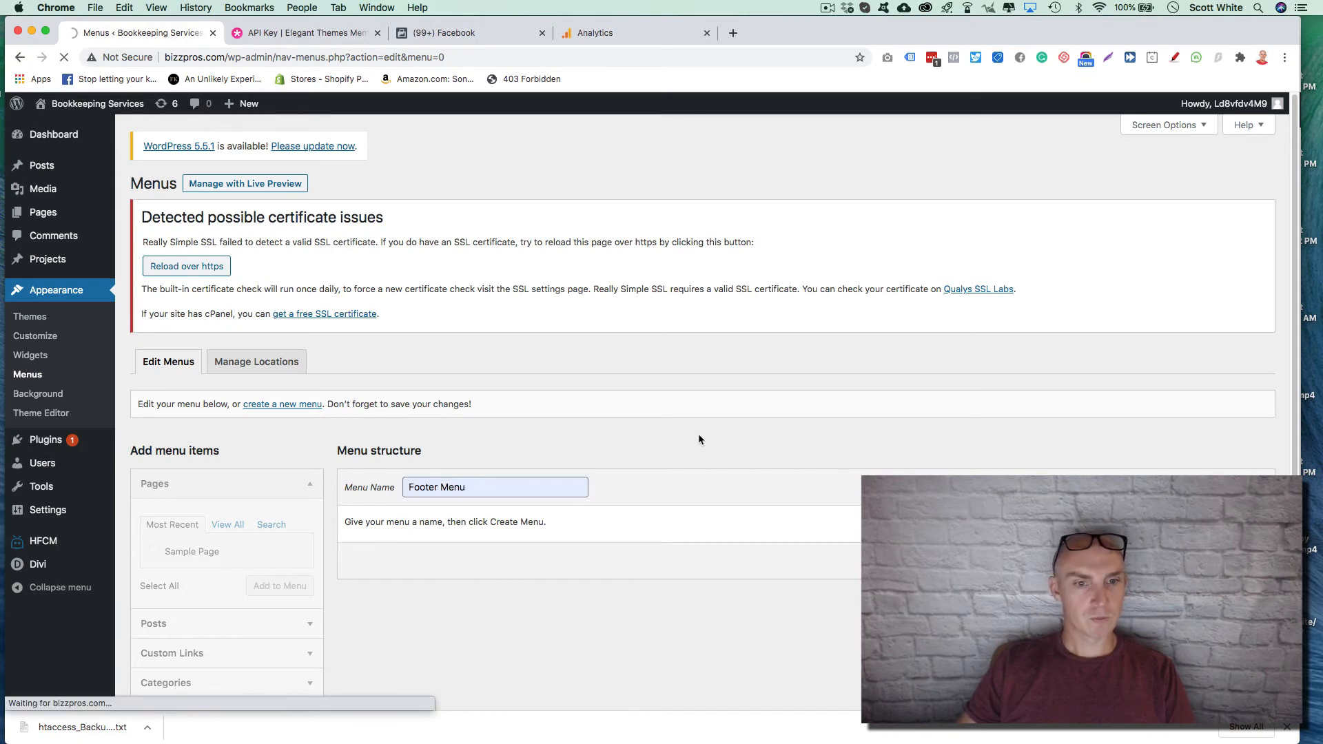
Assign the new menu to the Footer Menu display location and save it
scroll(531, 508, down, 2)
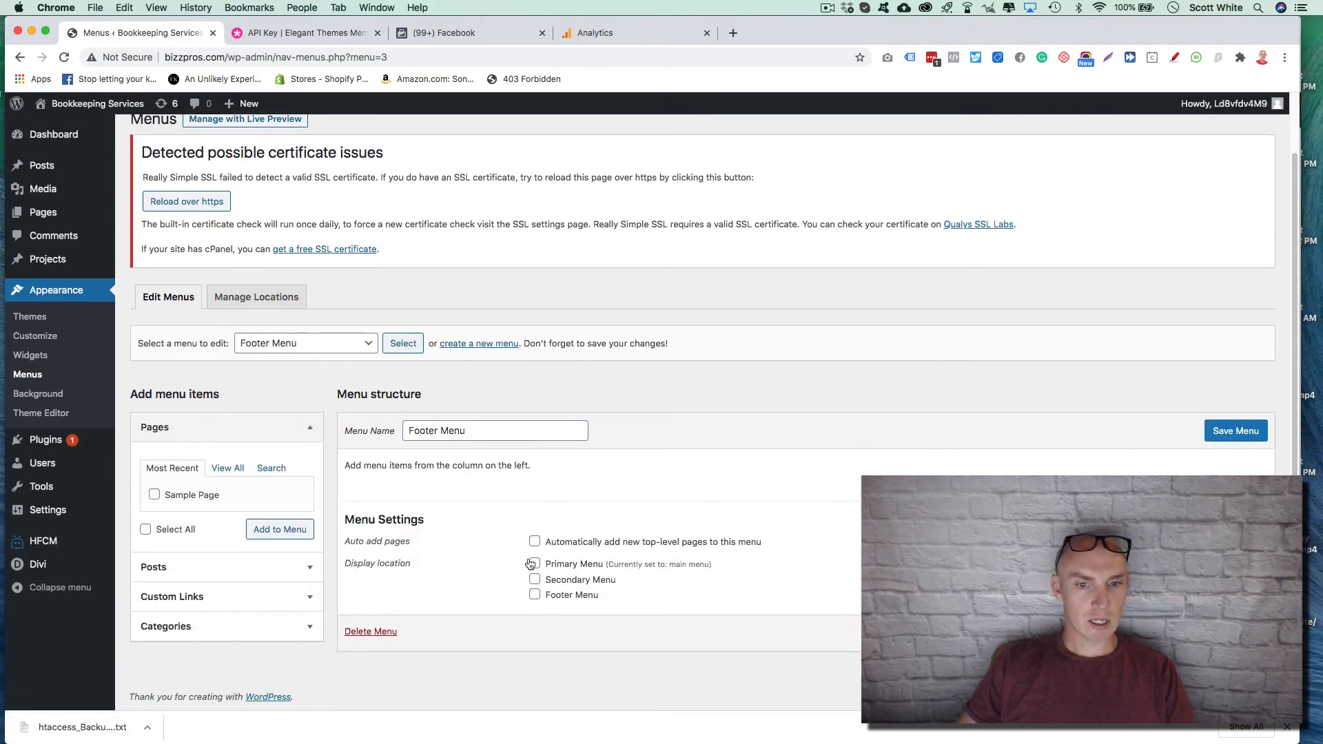
click(535, 596)
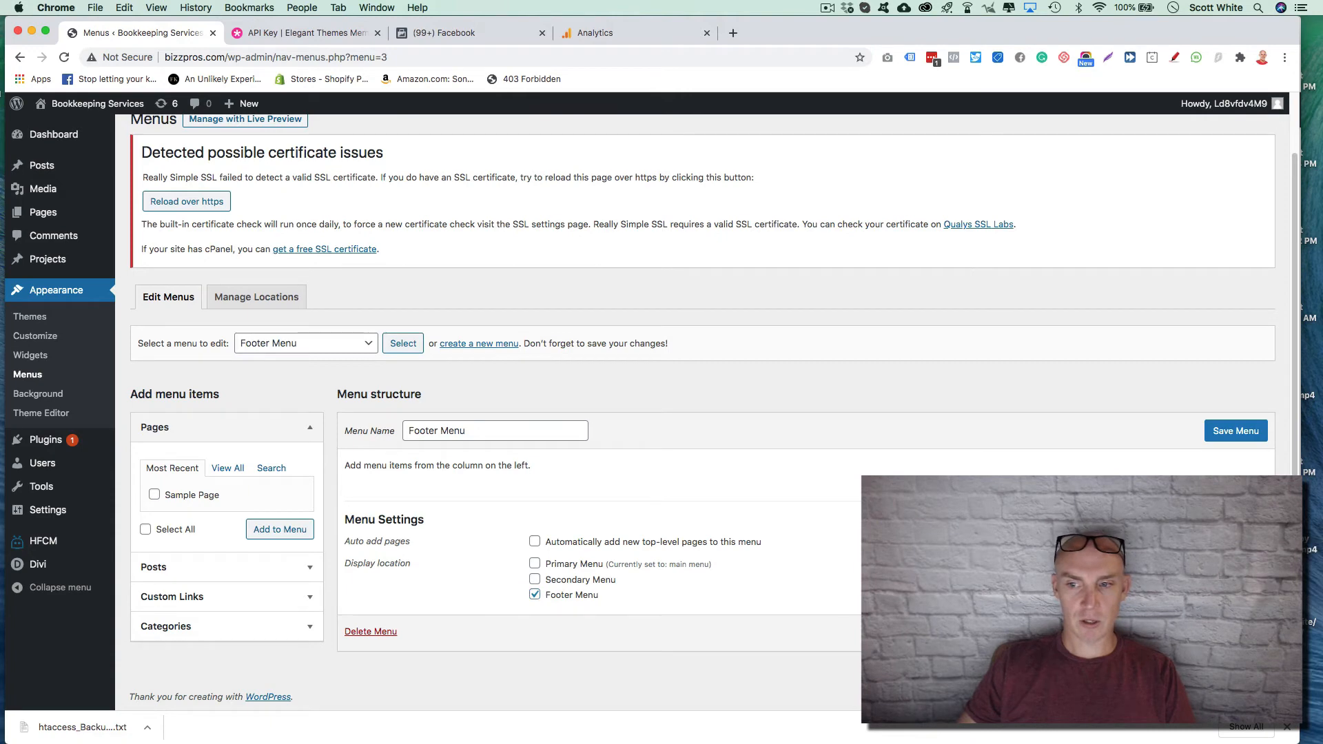
click(1236, 430)
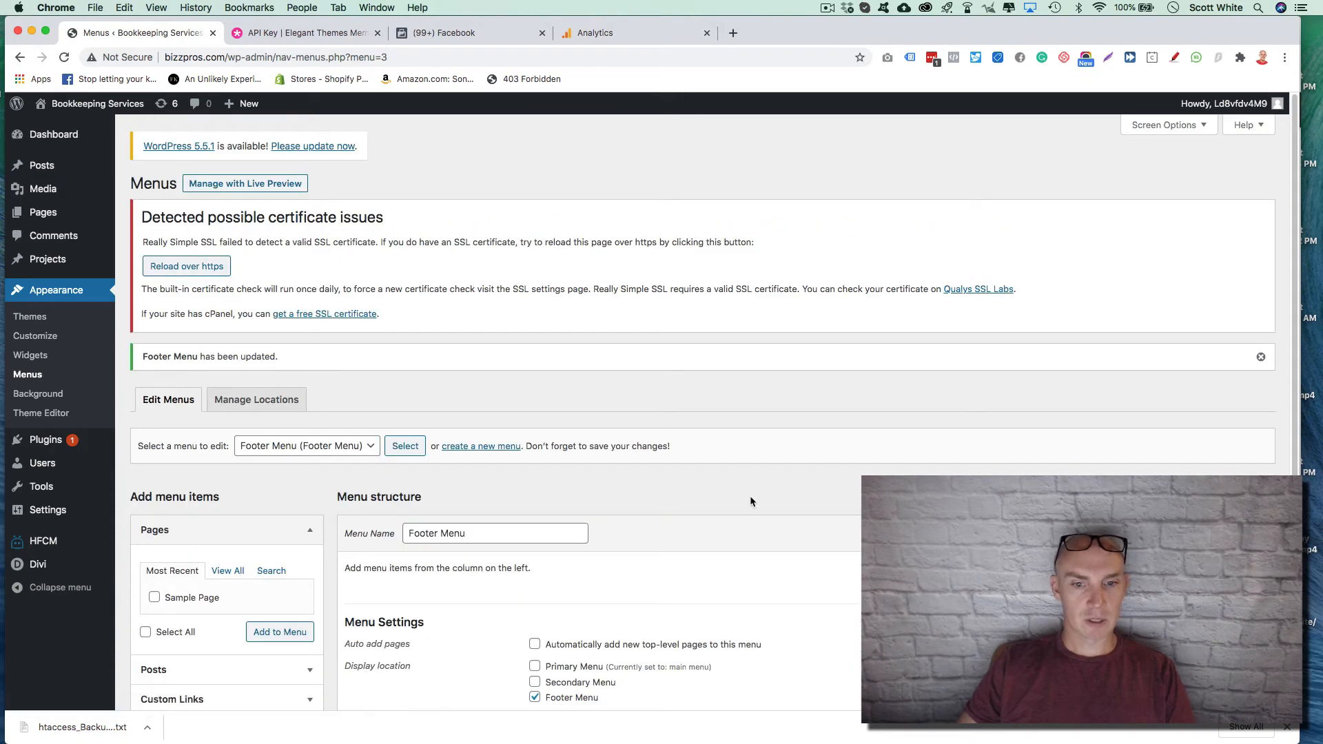
Add the Home and Blog pages to the Footer Menu
scroll(747, 498, down, 3)
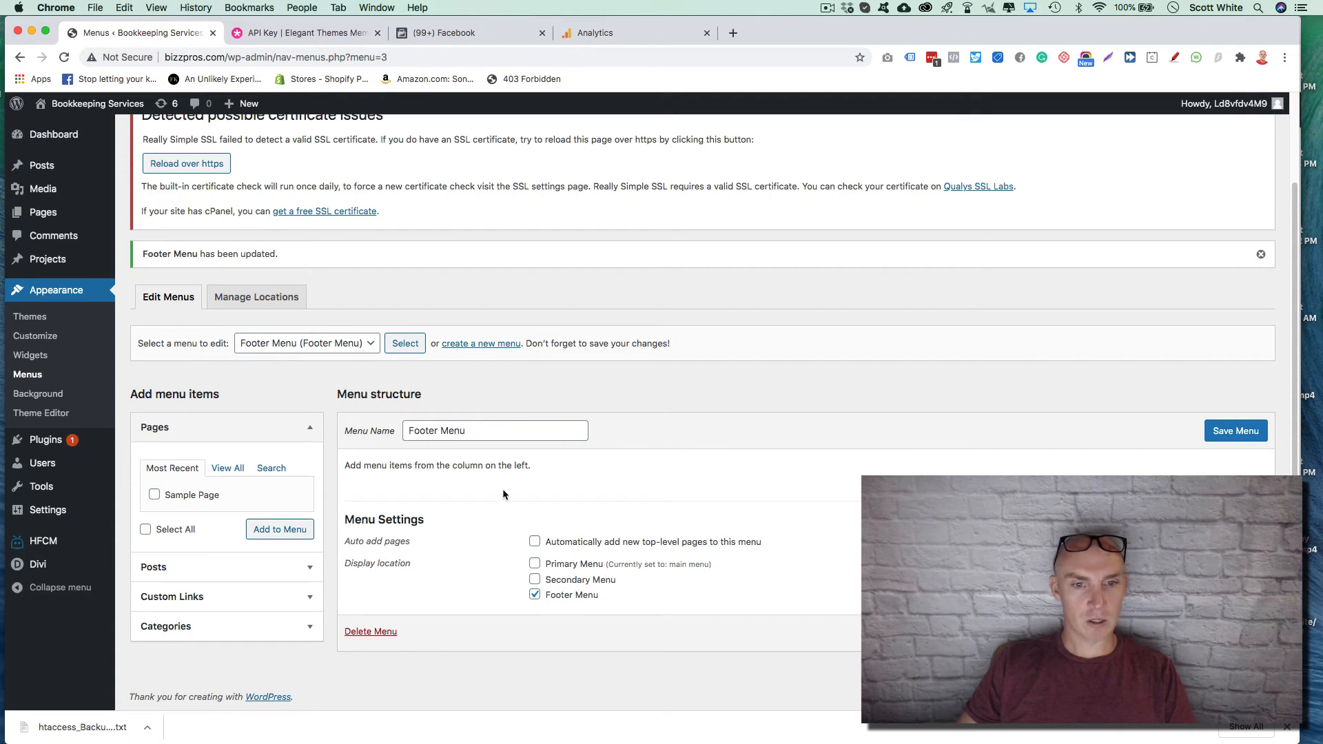
click(221, 470)
click(154, 496)
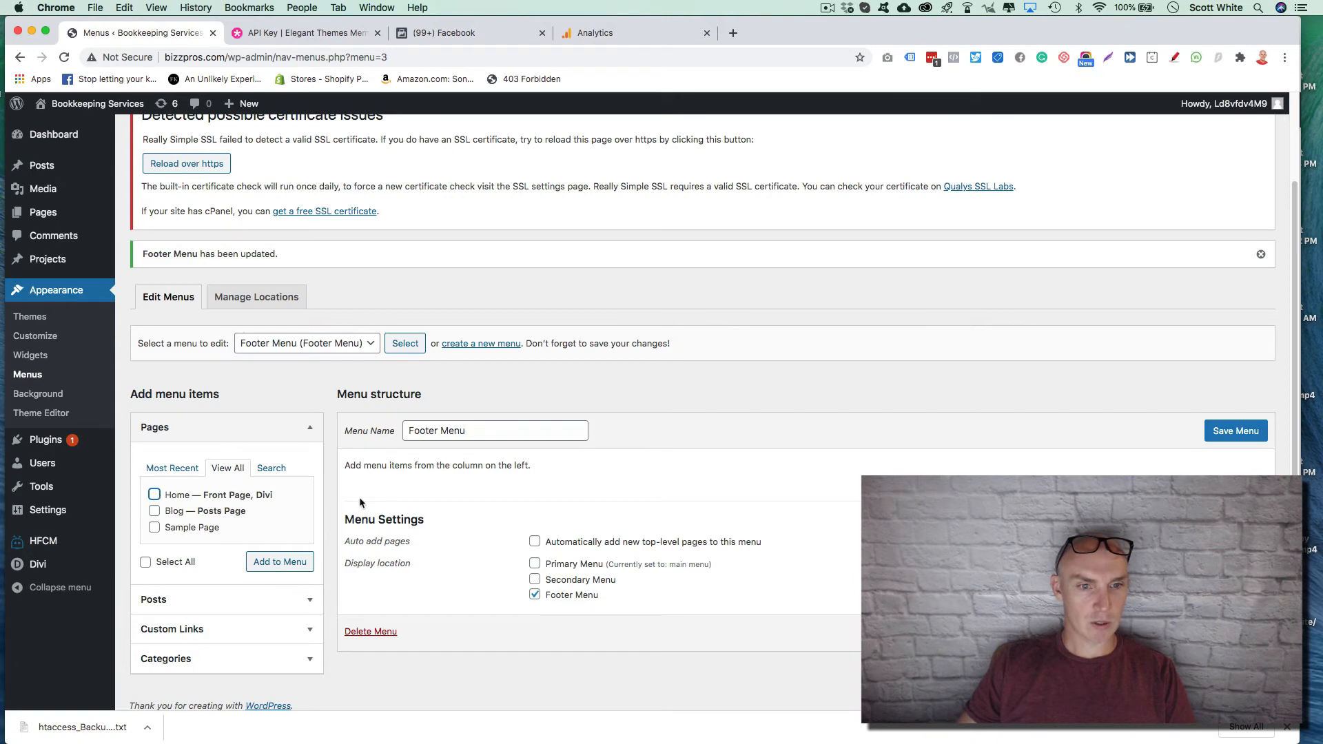
click(154, 495)
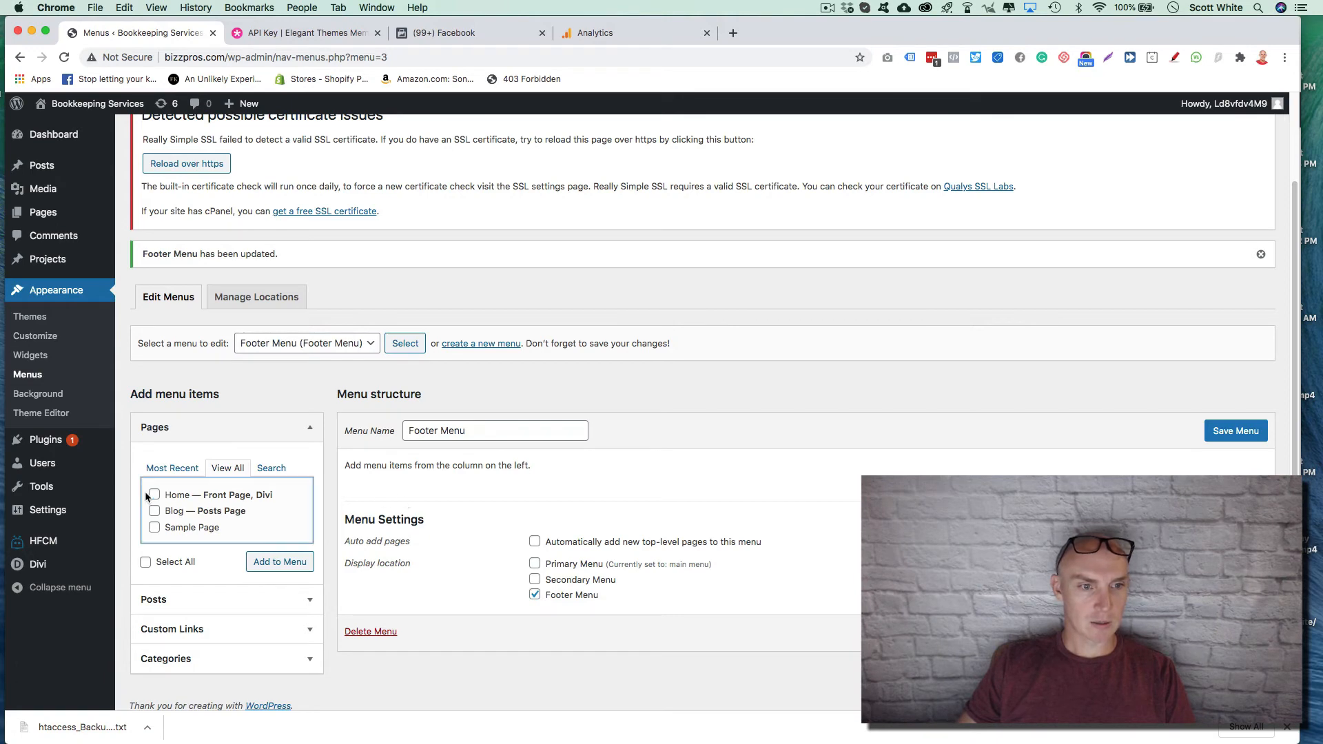
click(299, 568)
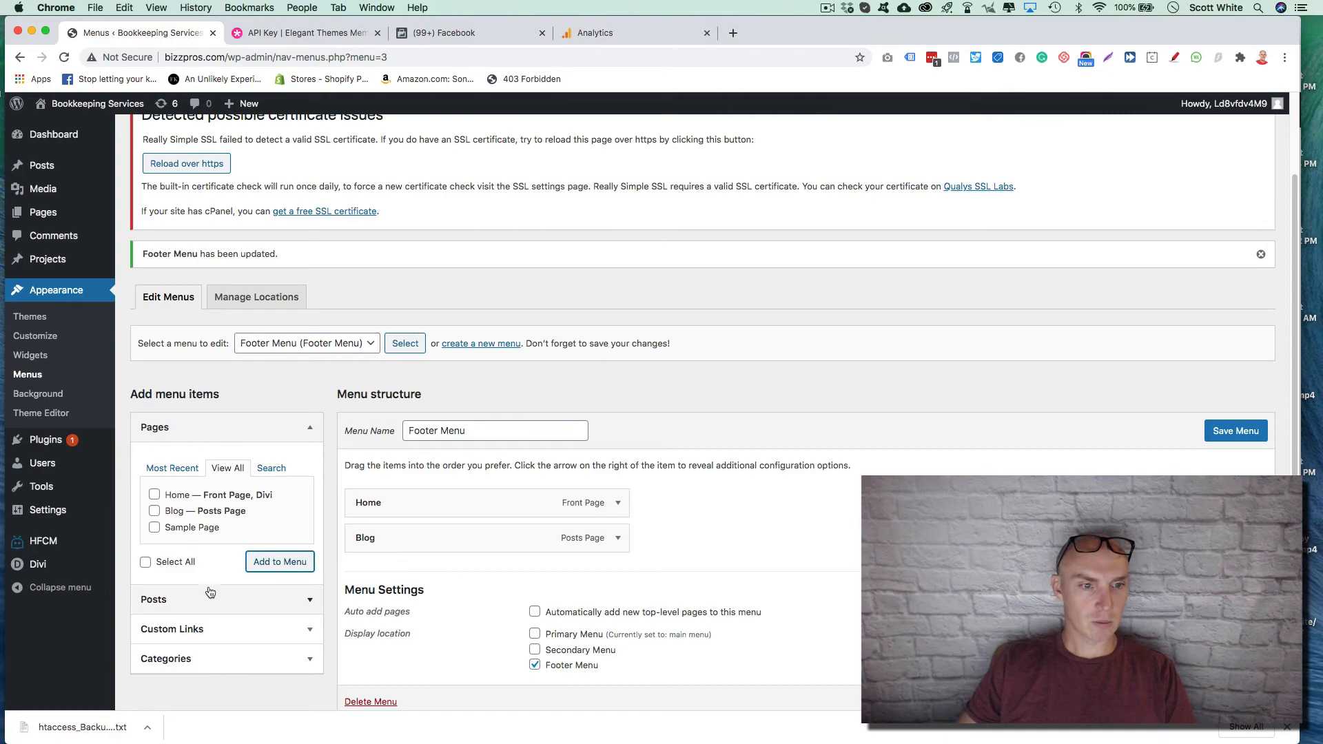
Examine the Posts, Custom Links and Categories options available as menu items for the Footer Menu
scroll(208, 591, up, 2)
click(307, 531)
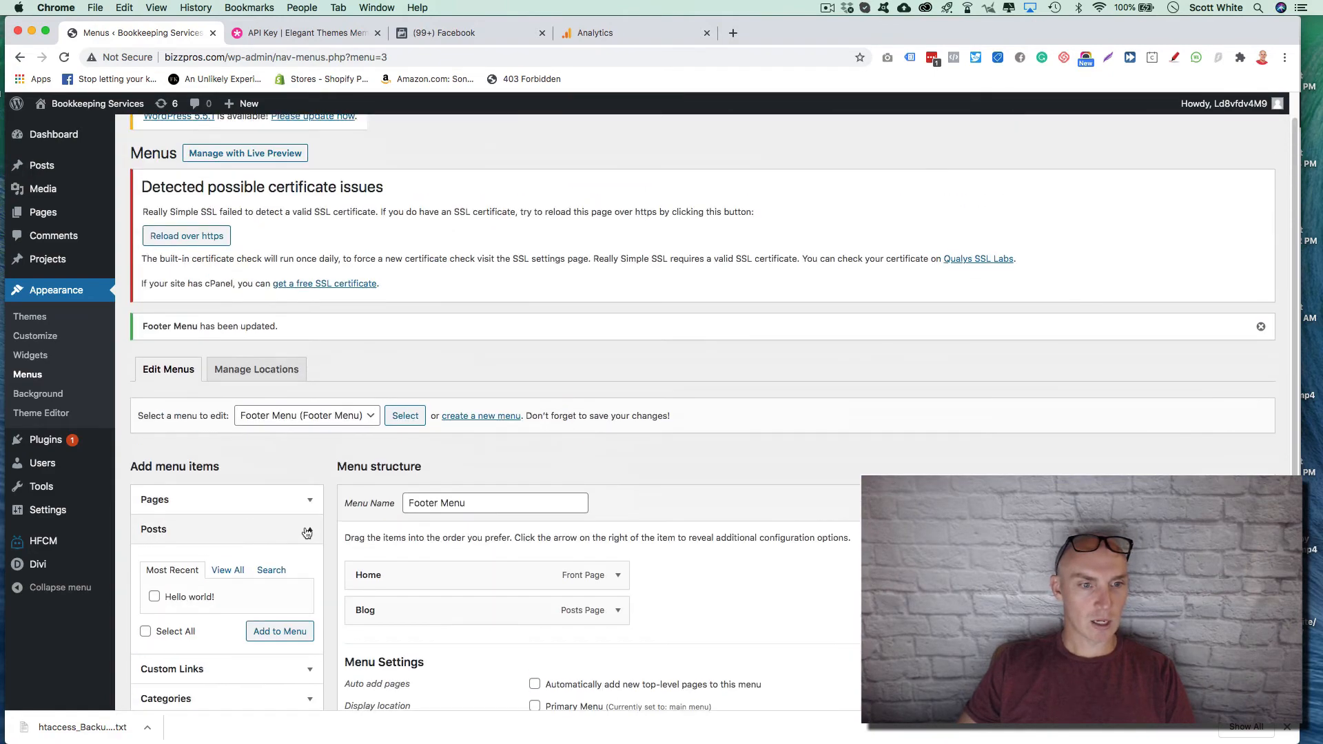
scroll(276, 589, down, 2)
click(290, 535)
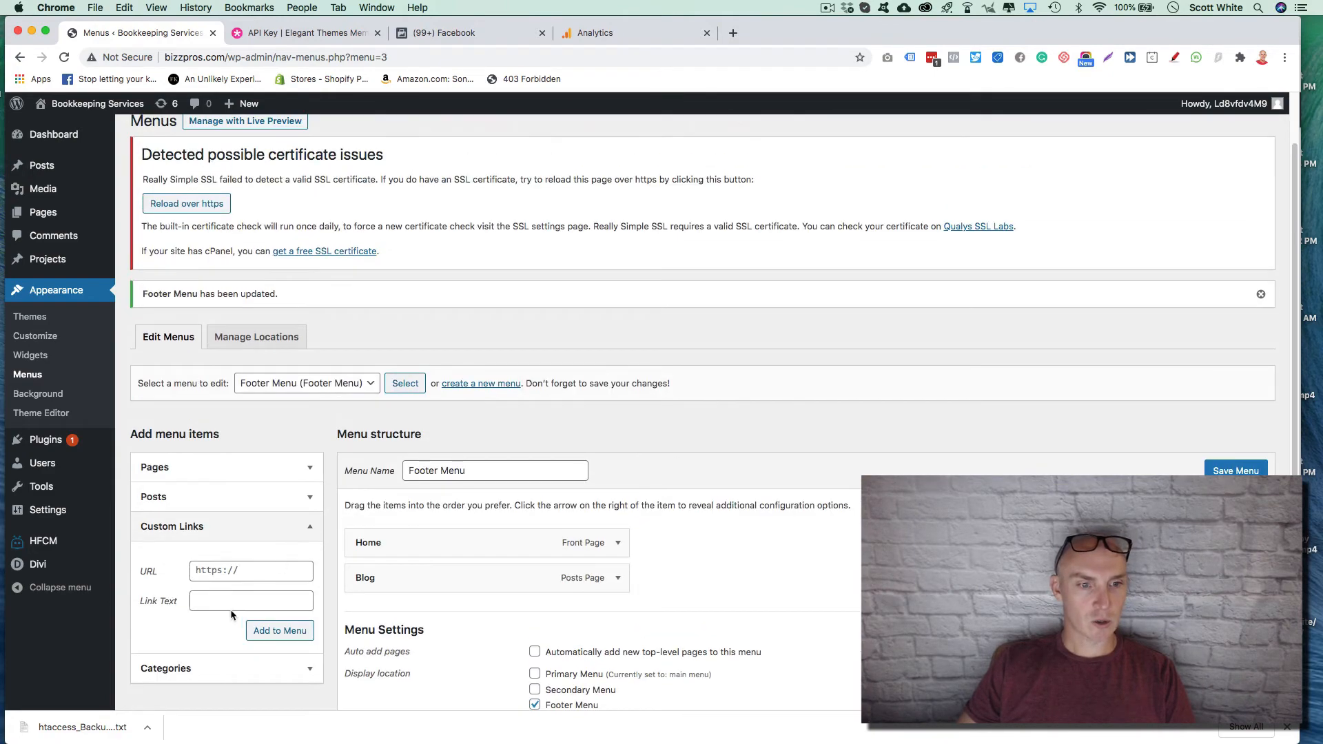
scroll(237, 615, down, 3)
click(301, 563)
scroll(309, 602, up, 1)
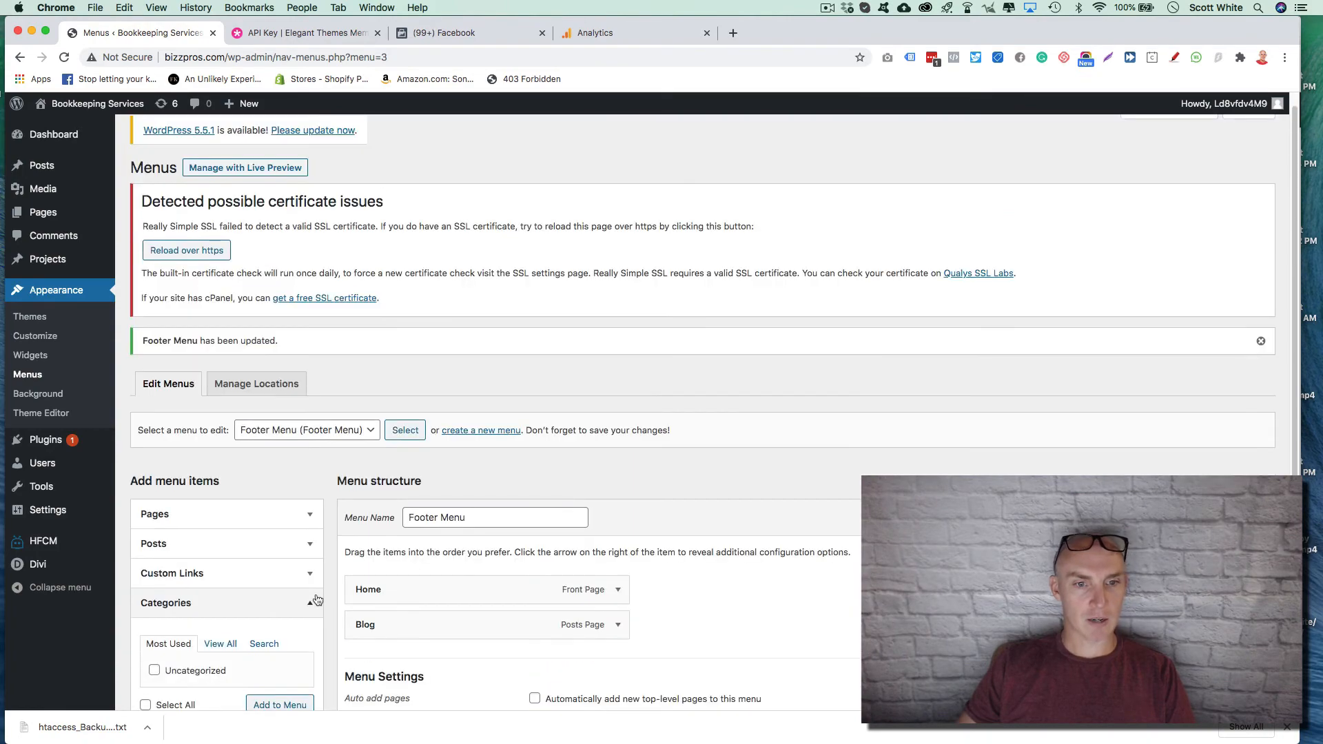
Save the Footer Menu and open the live site in a new browser tab
scroll(694, 482, down, 4)
click(1240, 363)
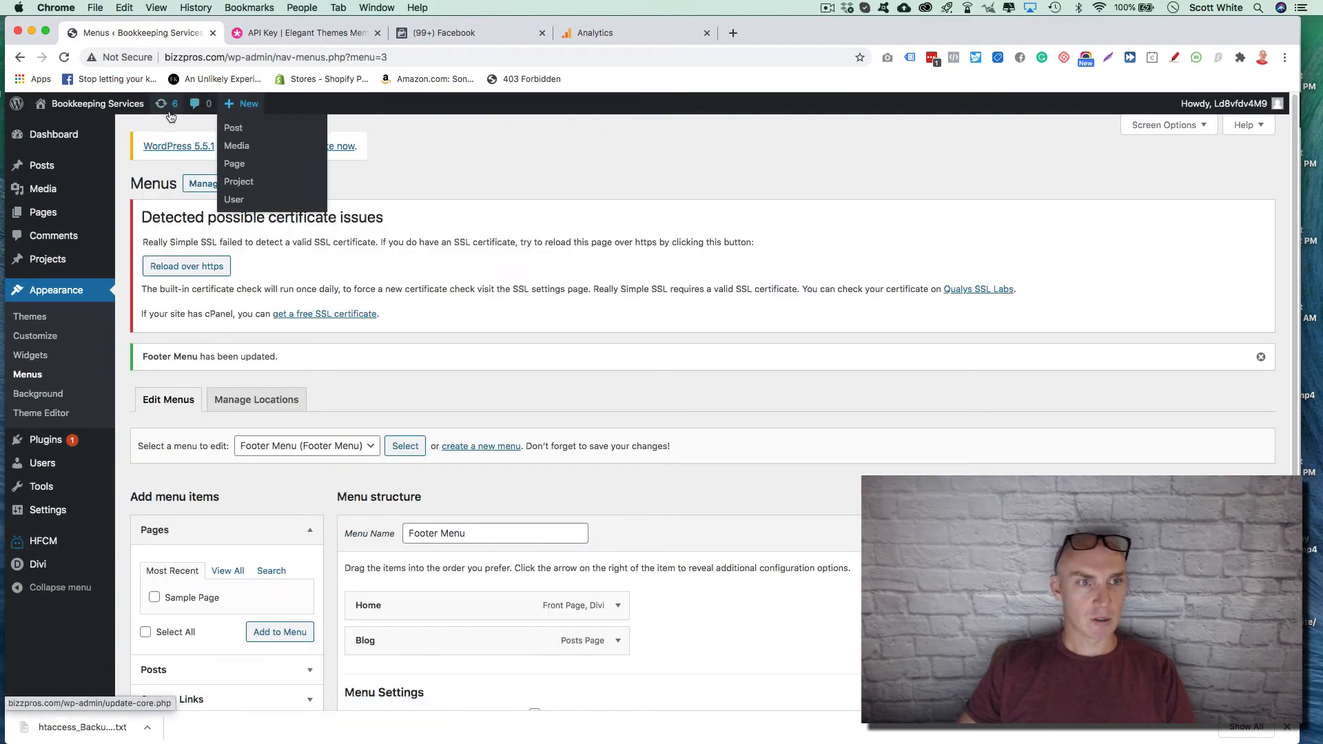
right_click(66, 129)
click(91, 136)
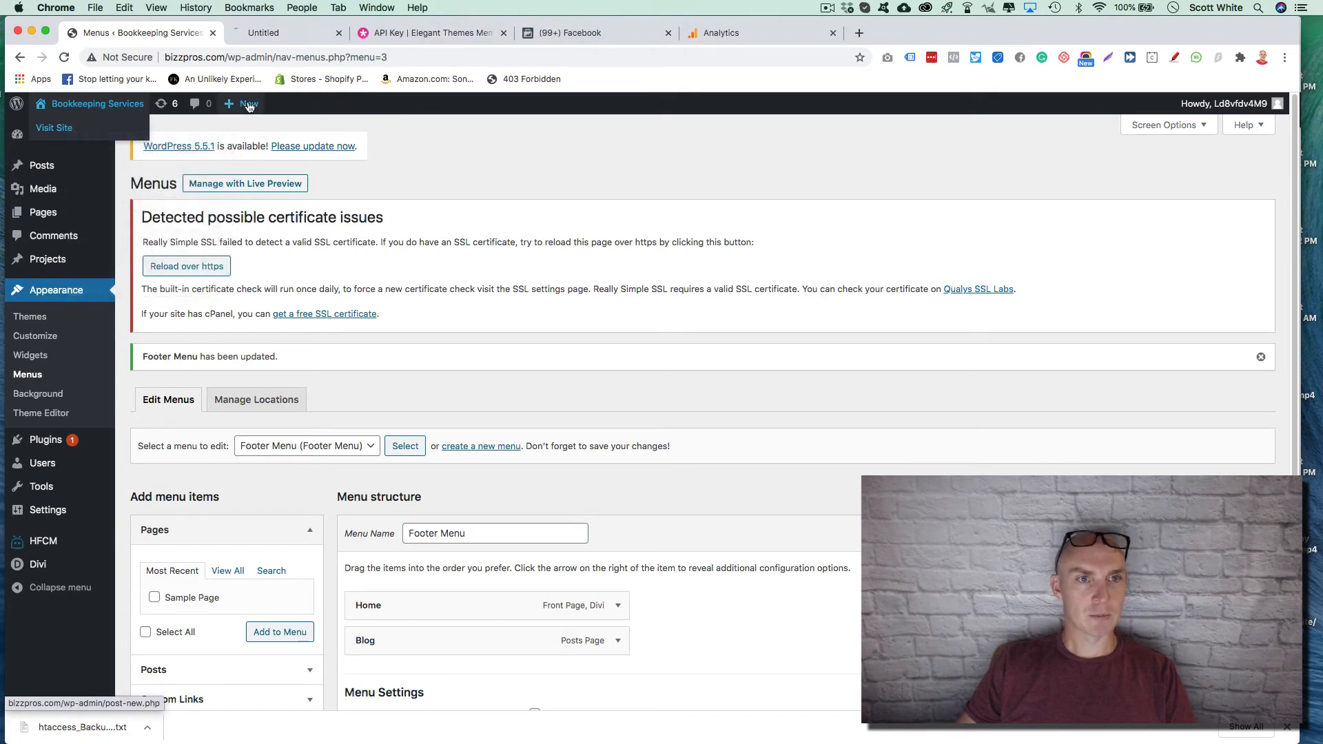
click(253, 40)
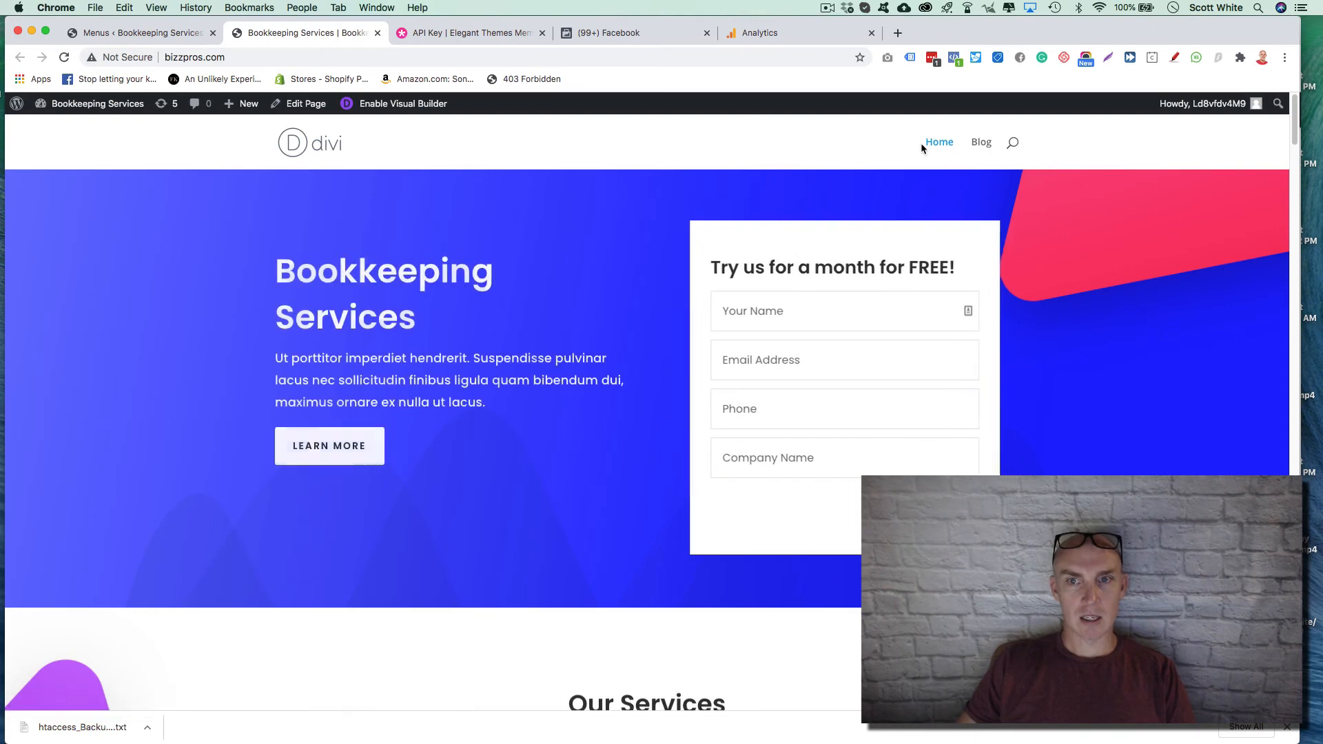
Check the Blog page through the live site's main navigation and return to the Home page
click(981, 143)
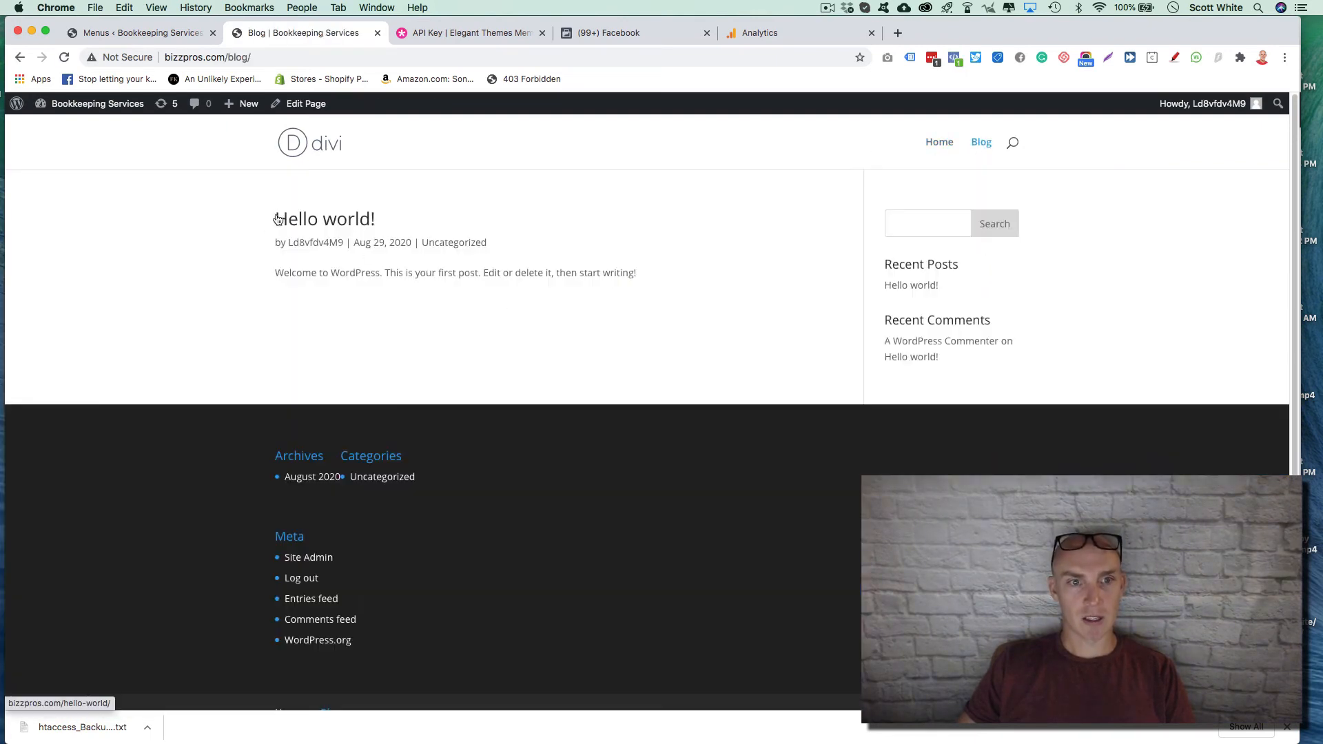
mouse_move(273, 210)
mouse_down()
mouse_move(725, 283)
mouse_move(276, 212)
mouse_up()
click(708, 284)
click(934, 145)
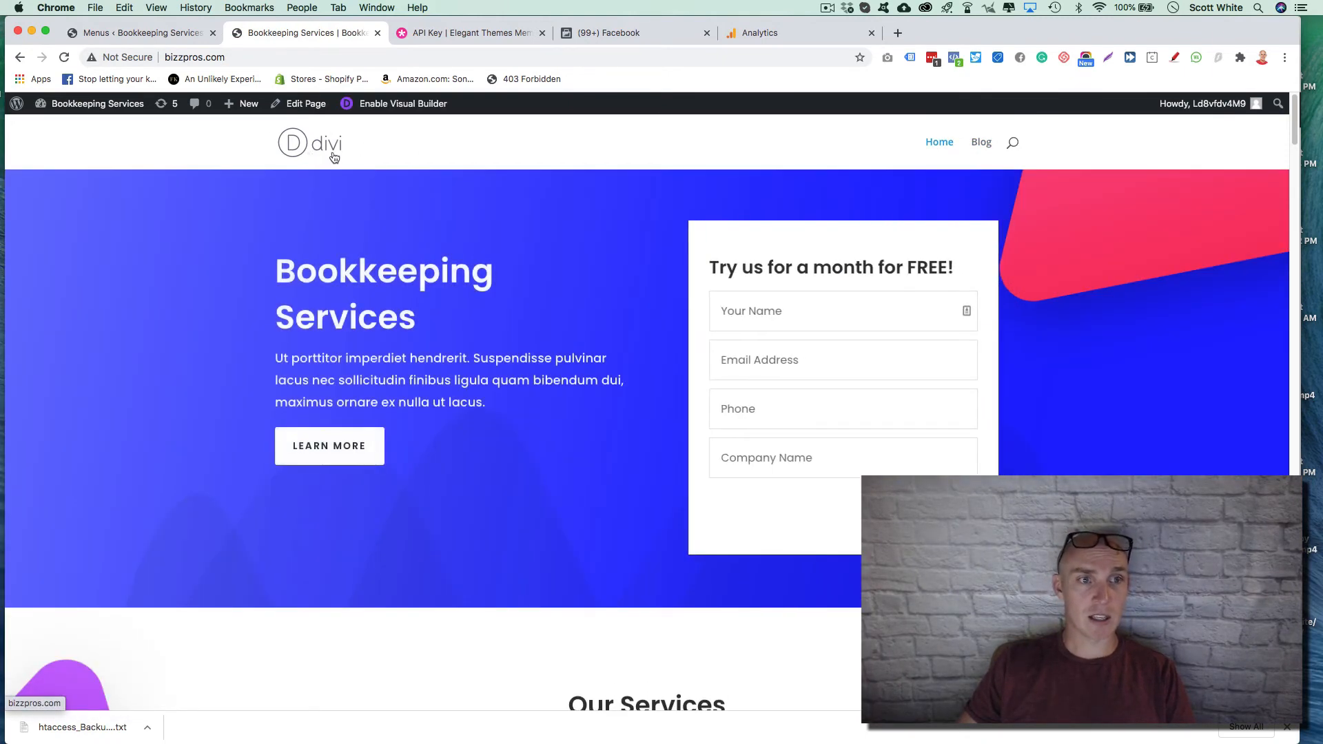
Open the Header Elements settings under Header & Navigation in the Theme Customizer
mouse_move(89, 103)
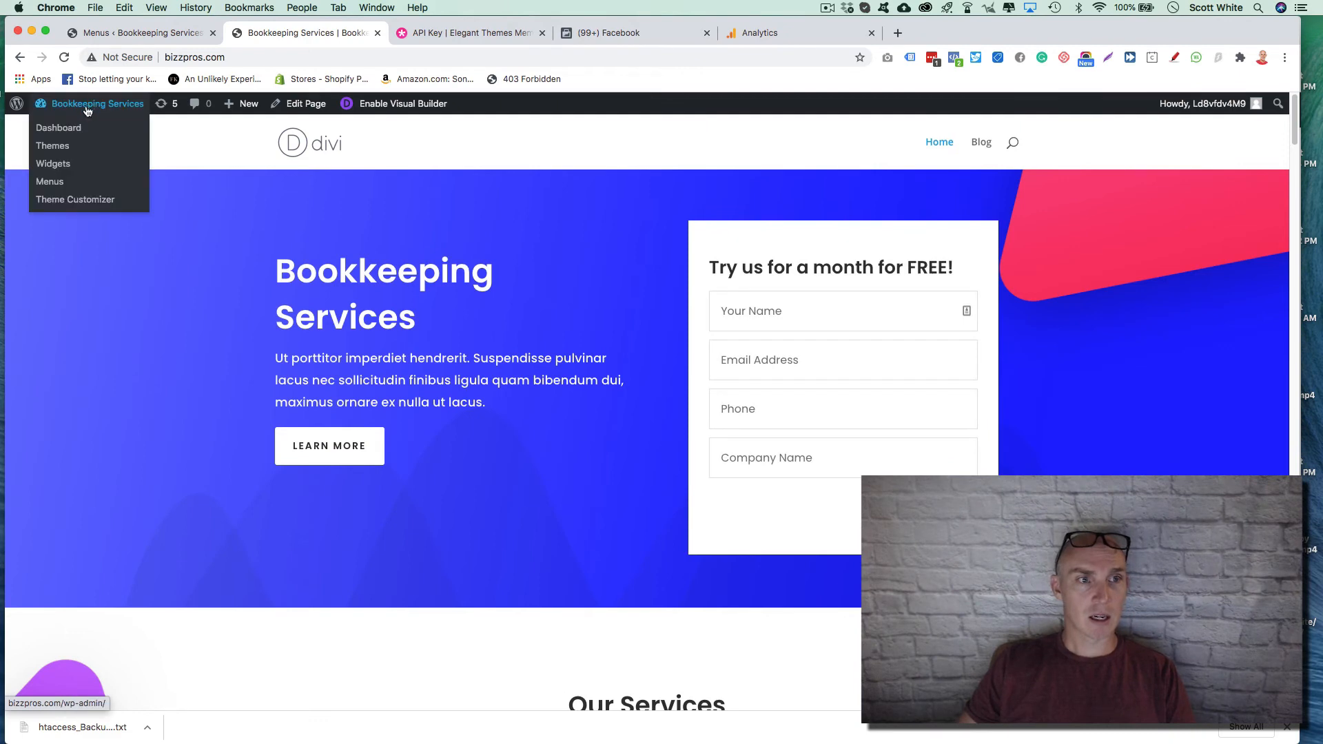
click(71, 199)
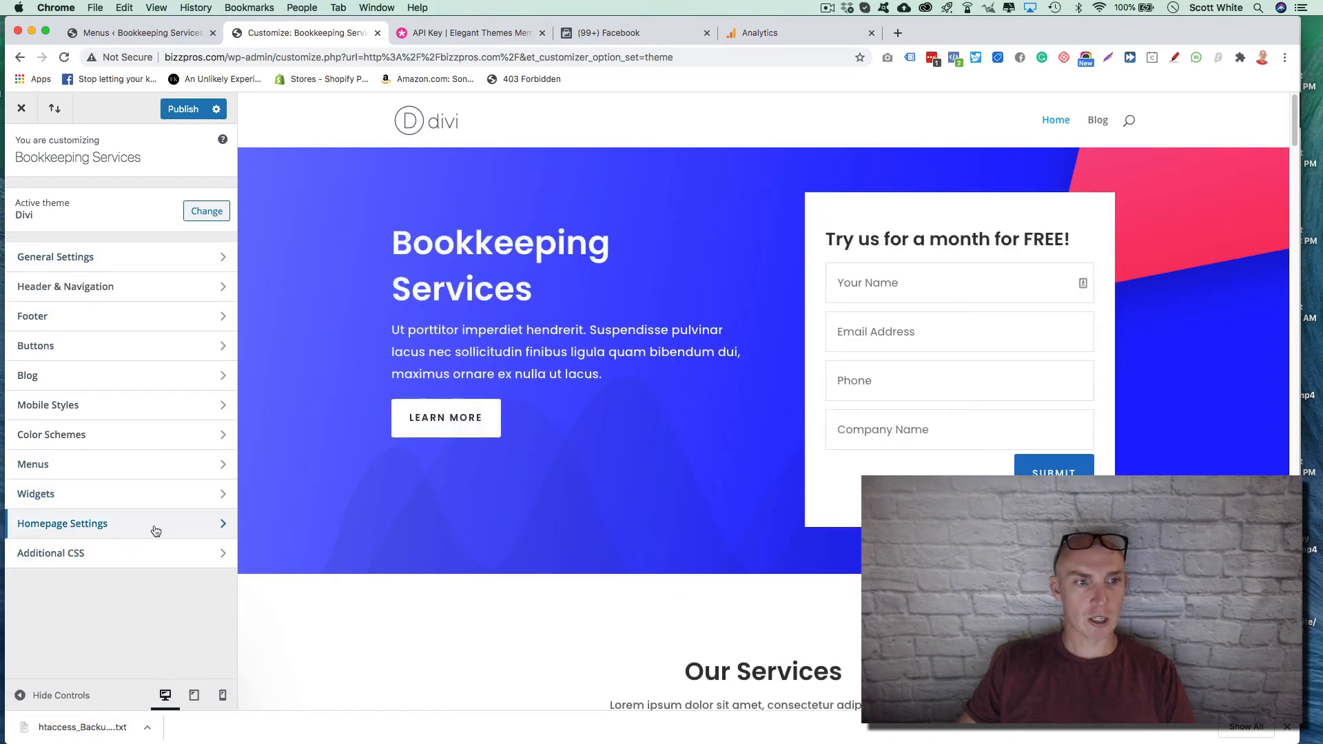
click(188, 285)
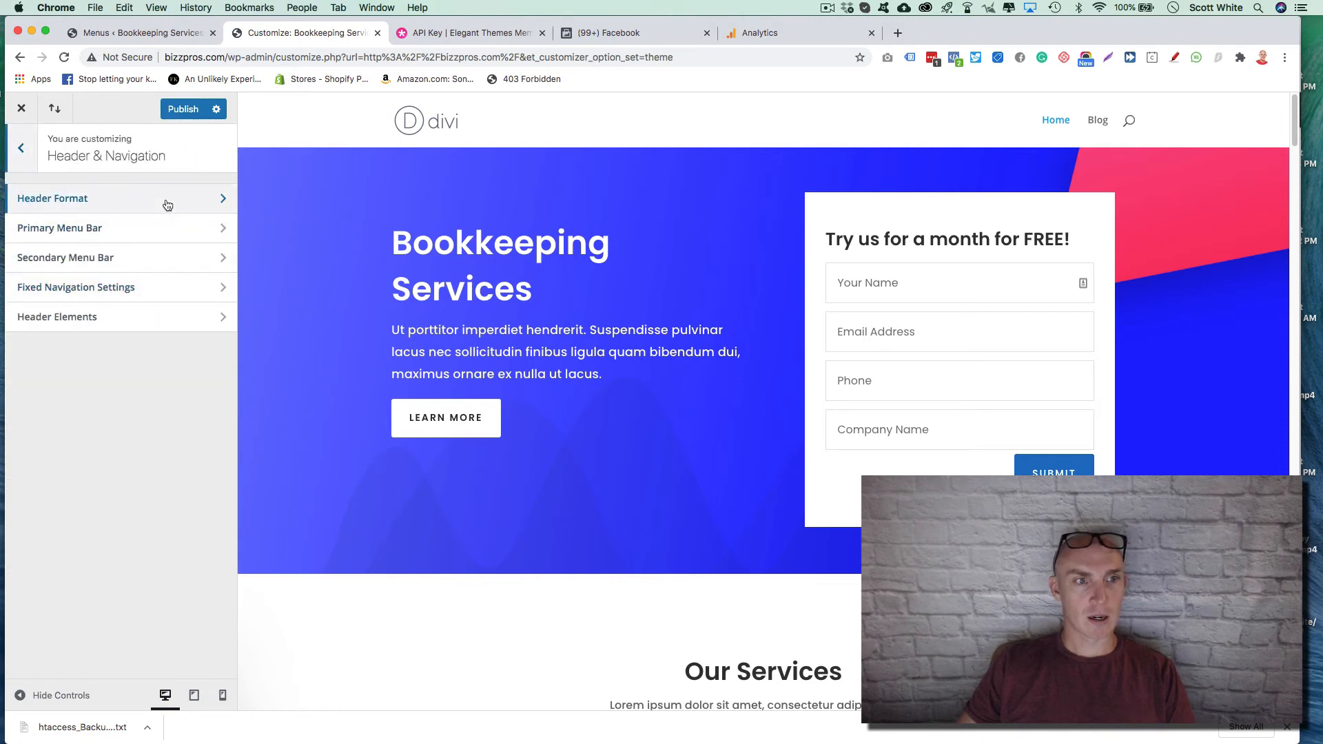
click(199, 201)
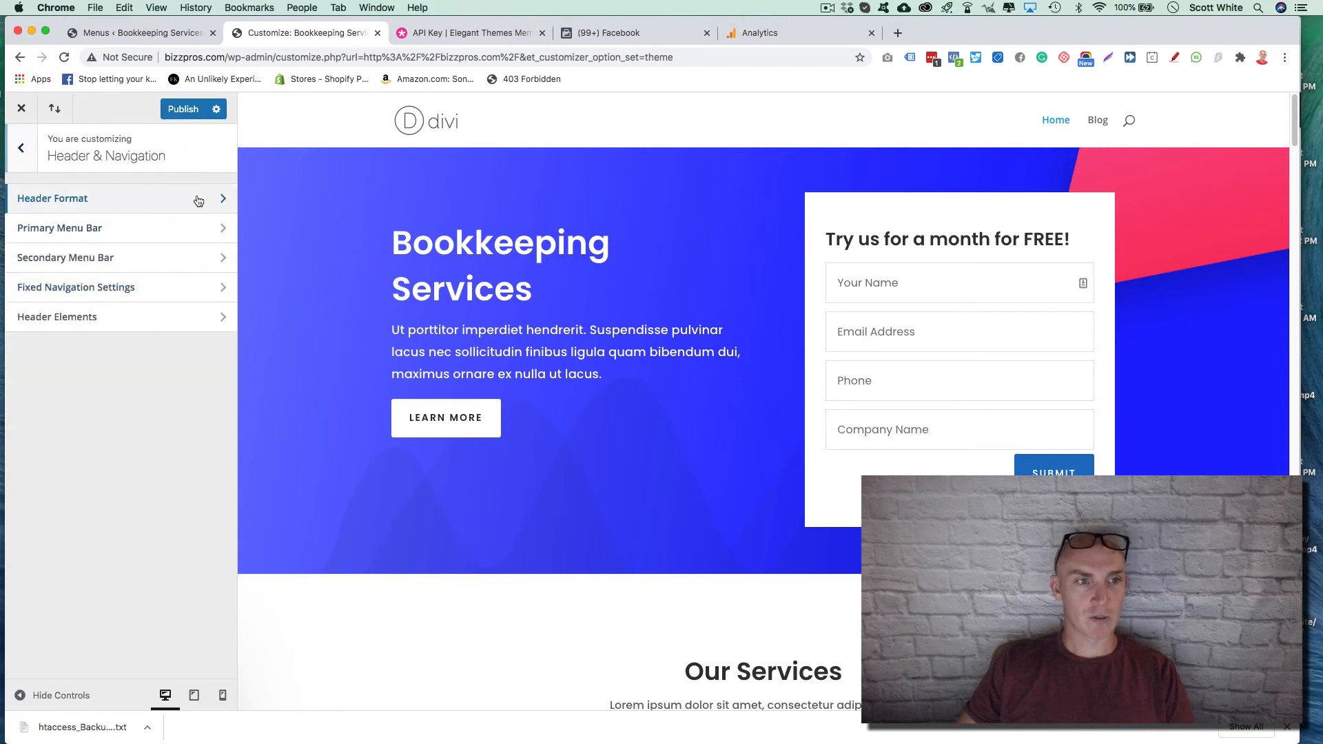
click(22, 144)
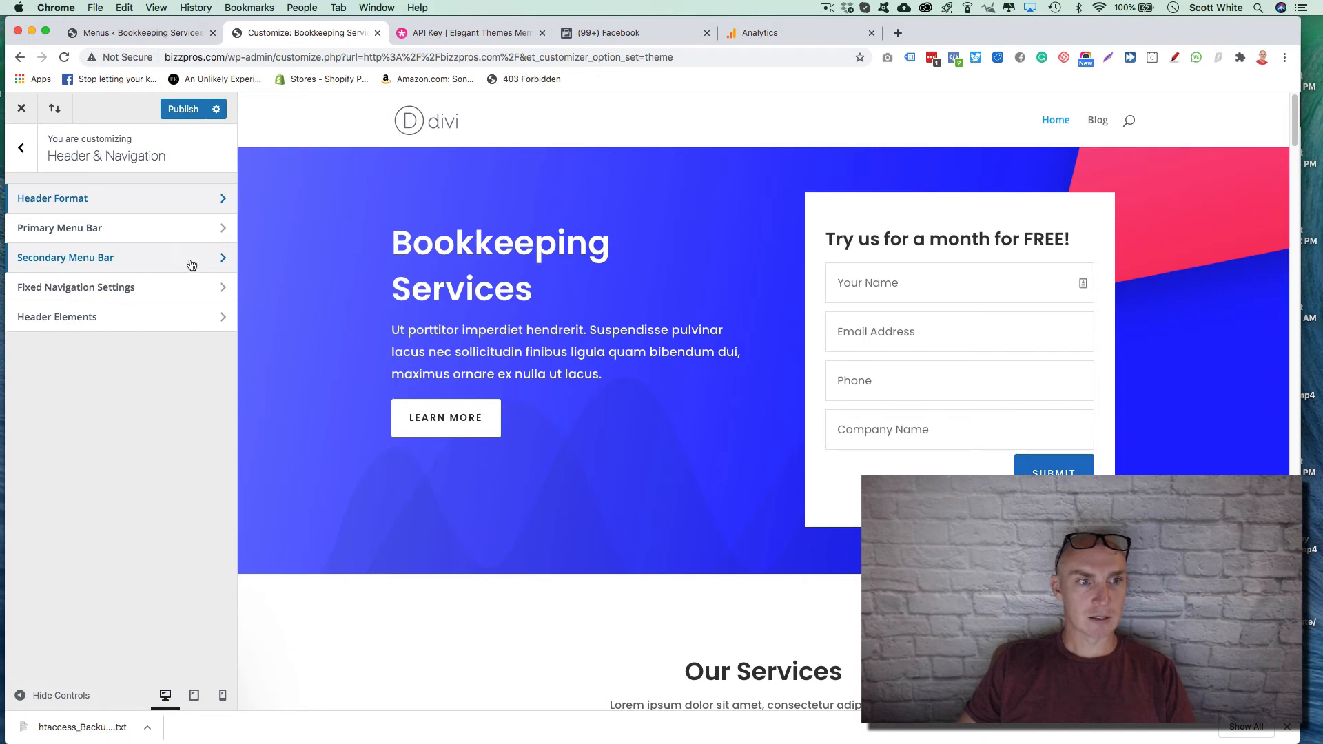
click(174, 317)
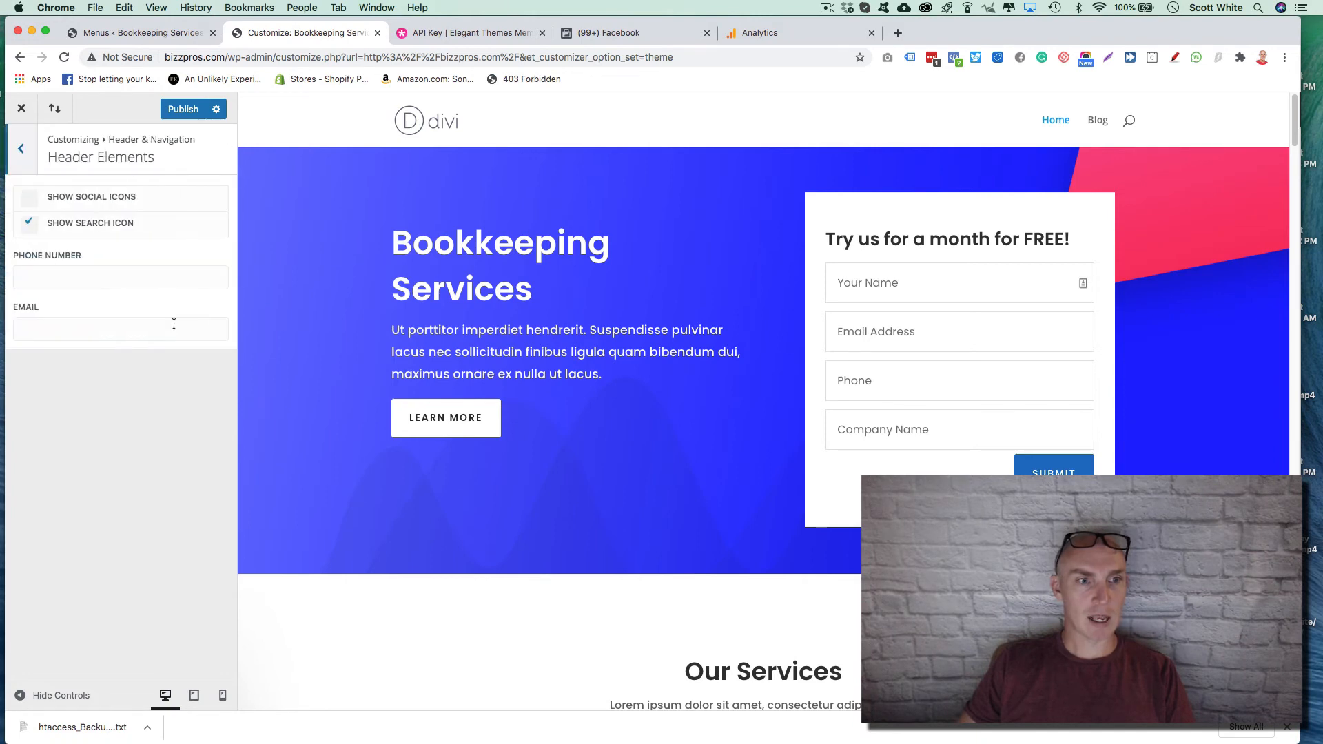
Fill in the header's contact e-mail, publish the change and close the customizer
click(42, 282)
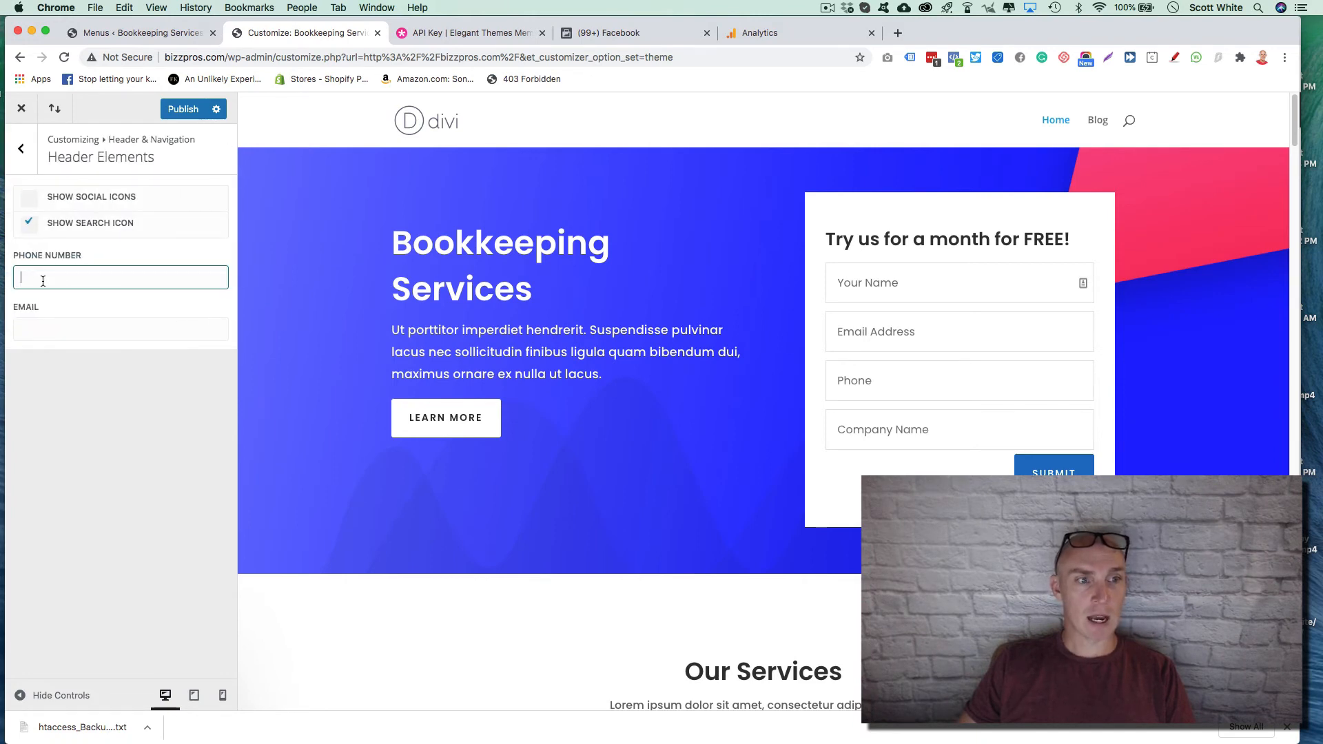
click(51, 321)
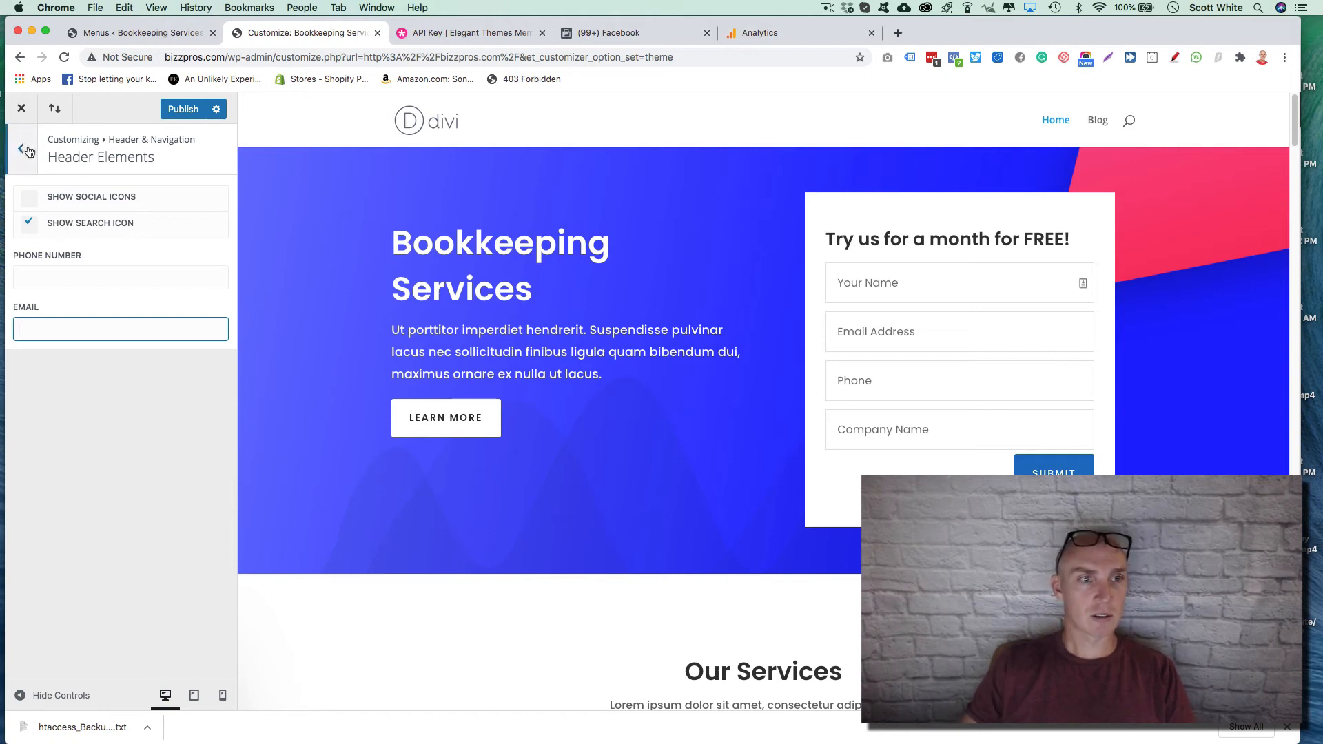
text(bizzpros.com)
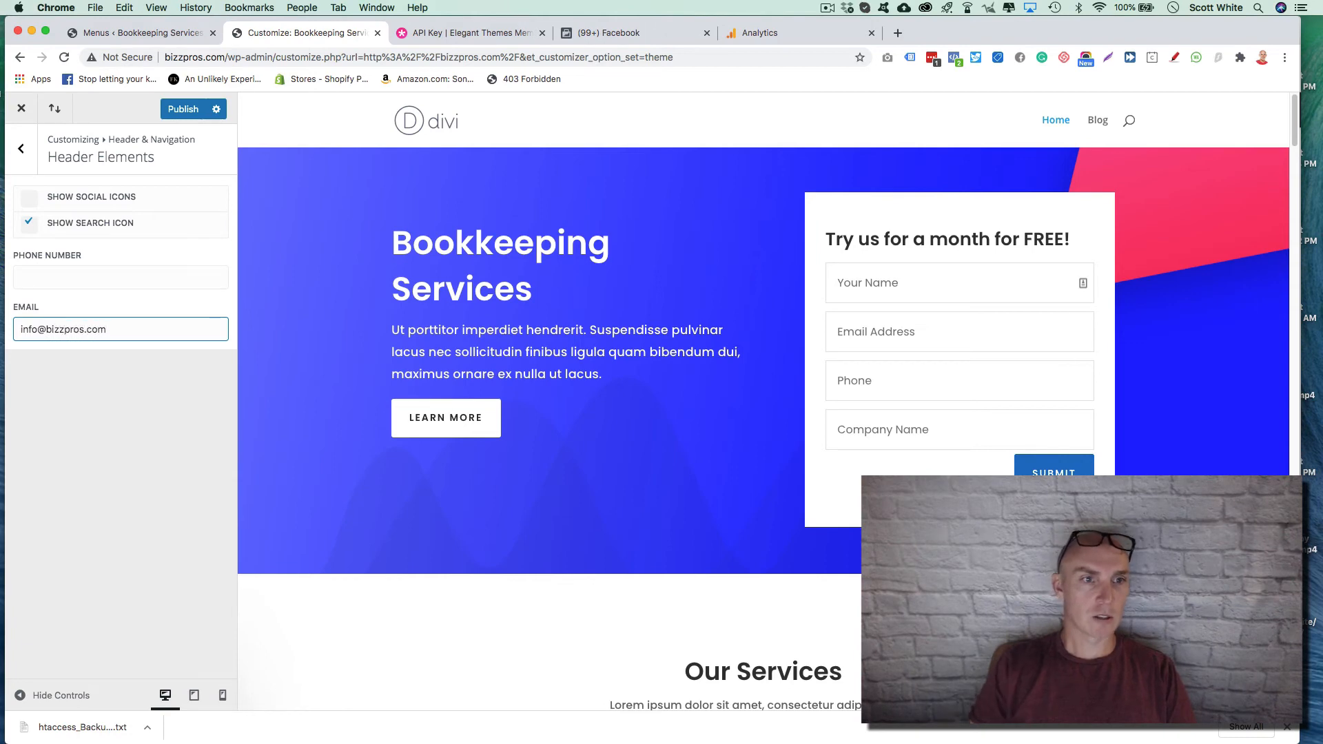
click(204, 118)
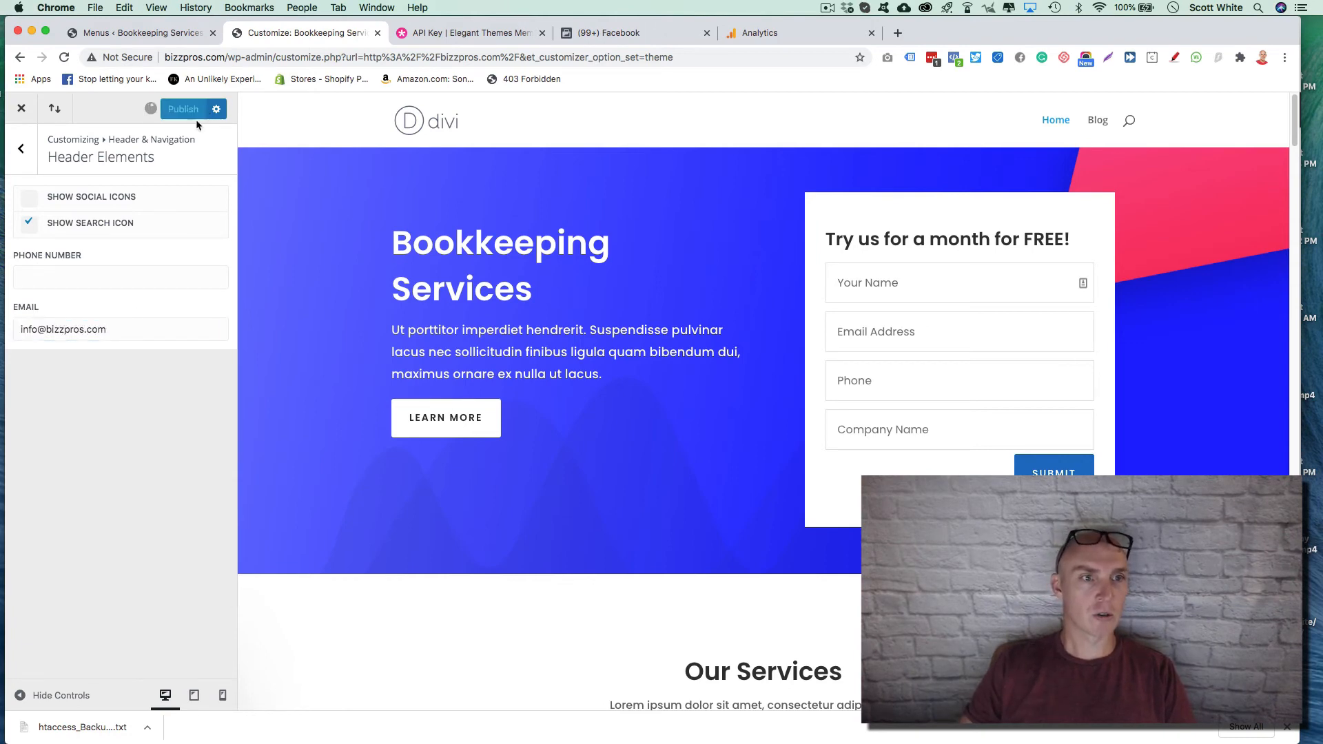
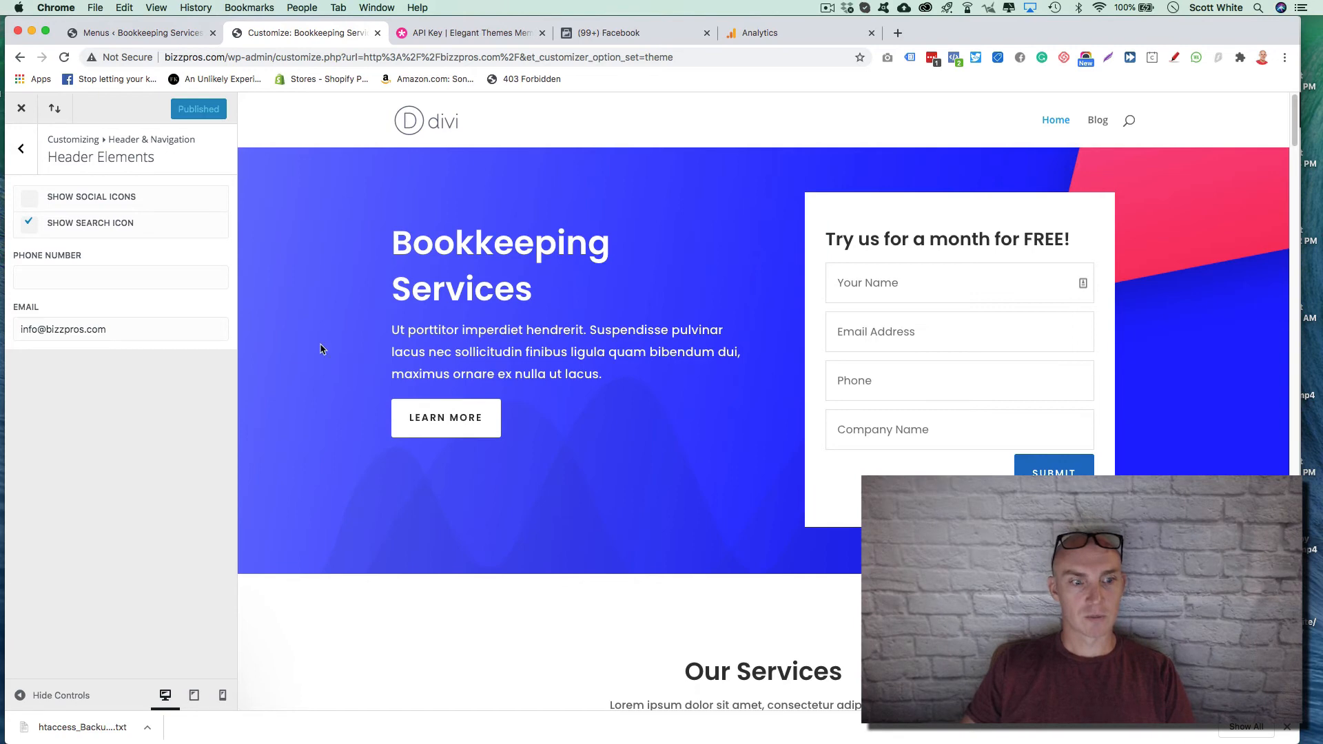
scroll(408, 307, down, 5)
scroll(408, 306, up, 5)
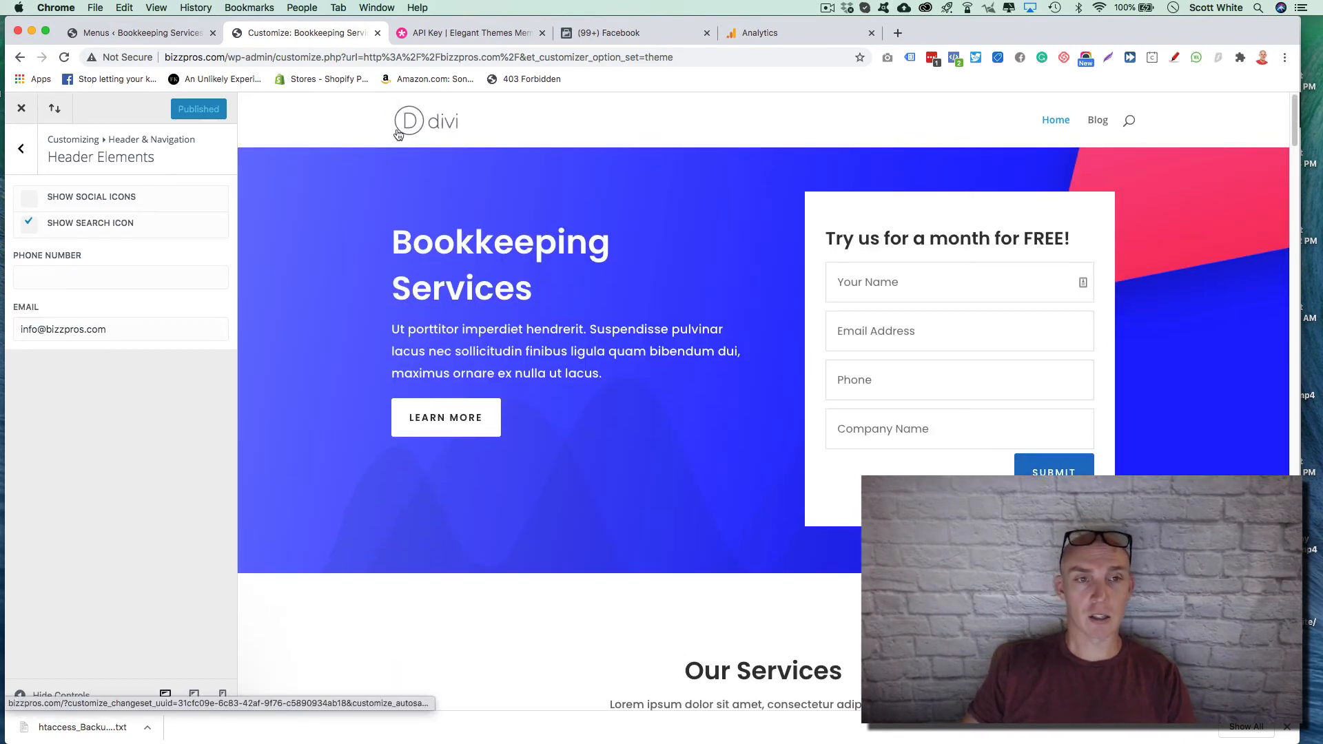
click(34, 123)
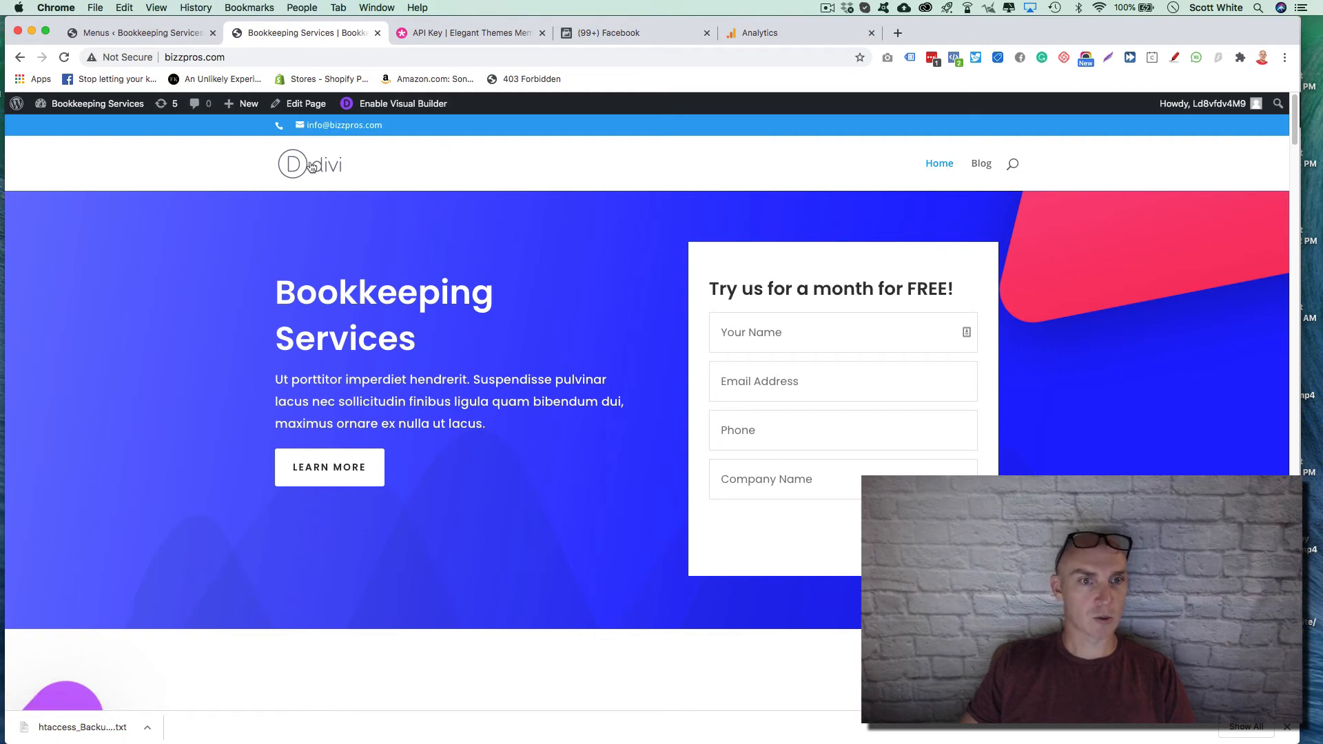
Return to the WordPress dashboard and open the Divi Theme Options
mouse_move(103, 103)
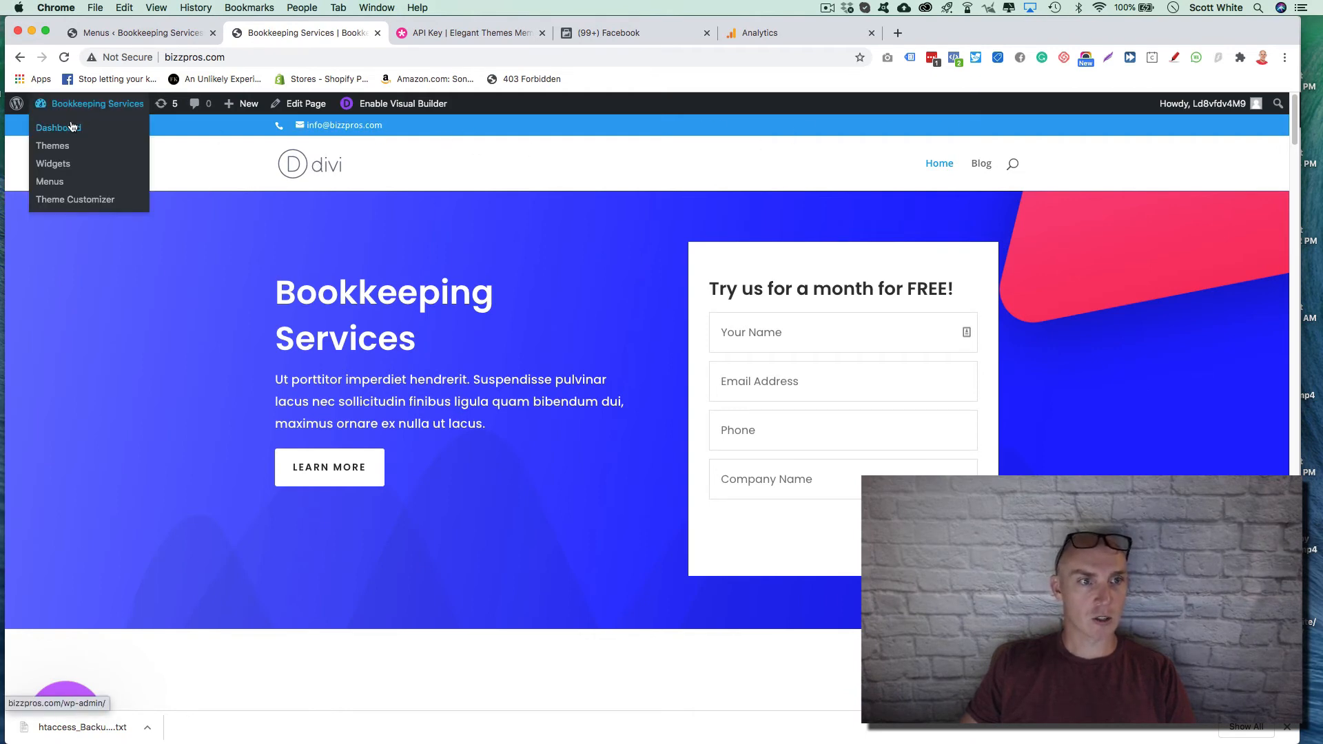
click(71, 126)
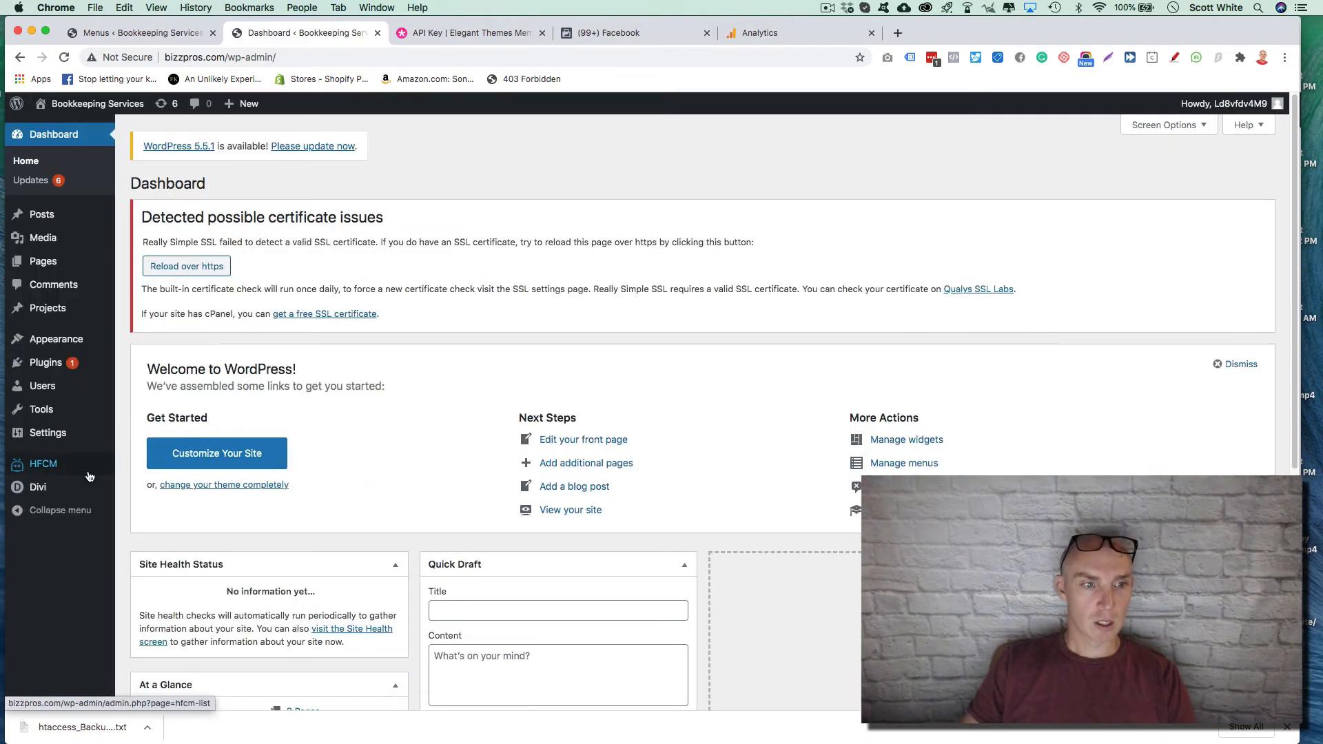
mouse_move(44, 489)
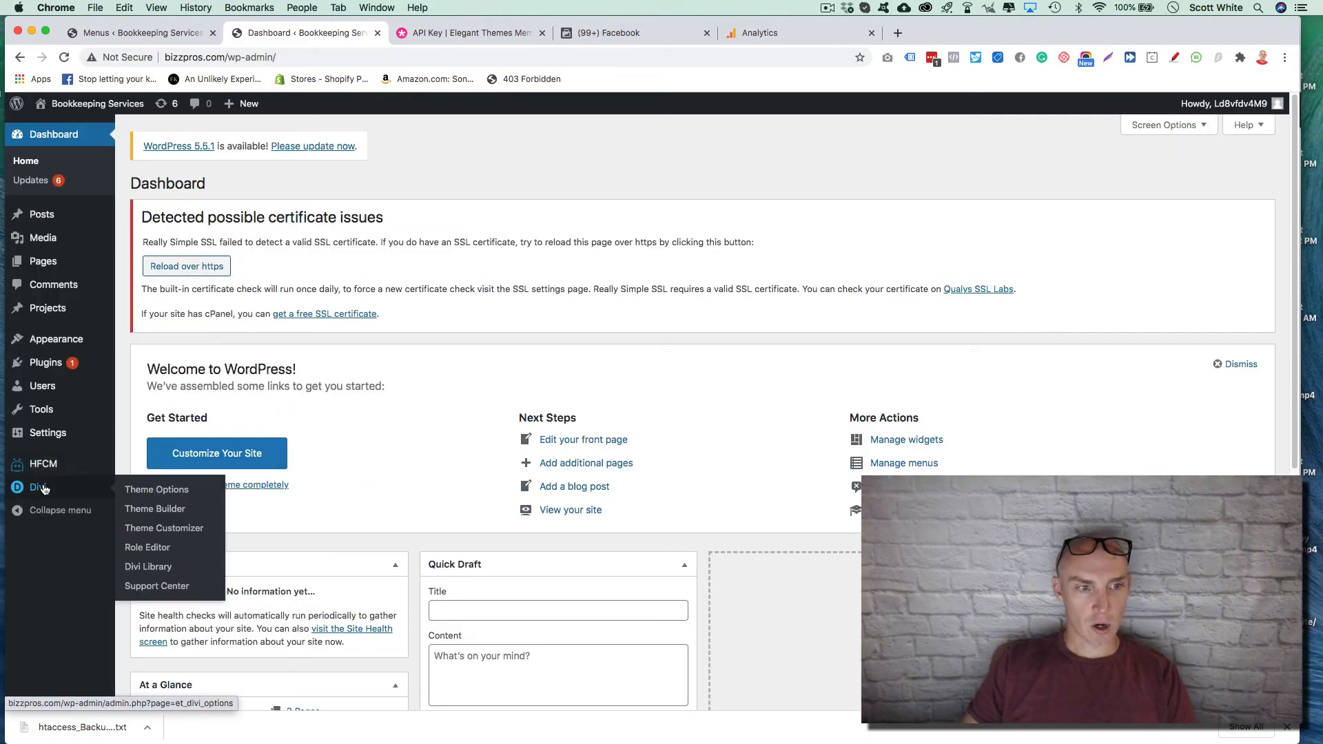
click(160, 491)
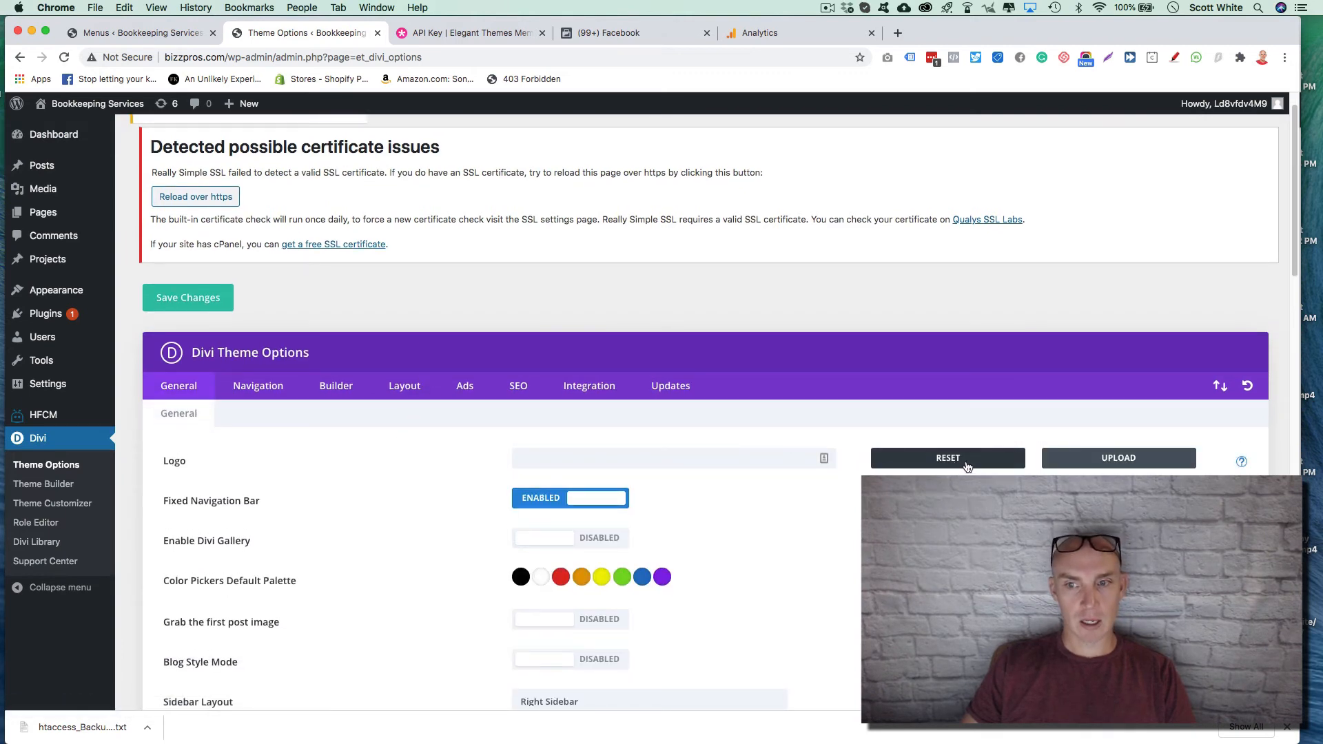
click(1137, 458)
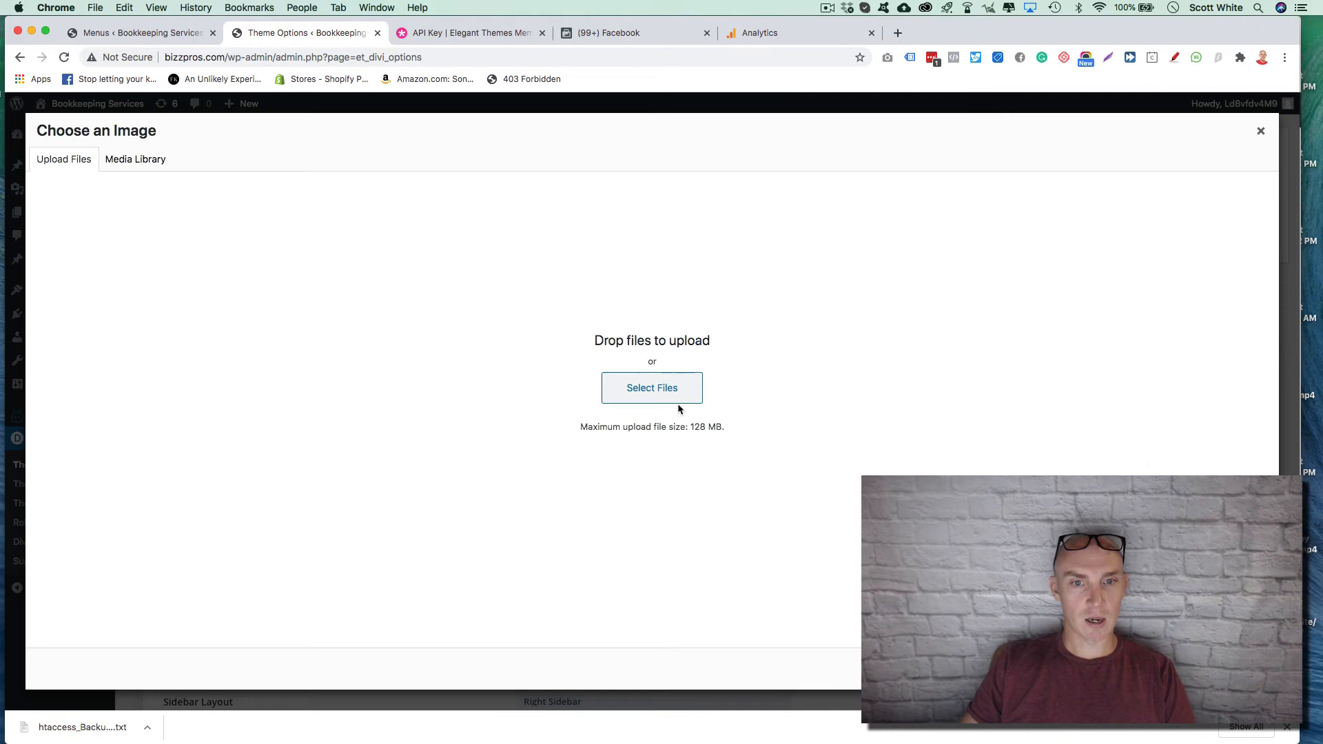
click(659, 391)
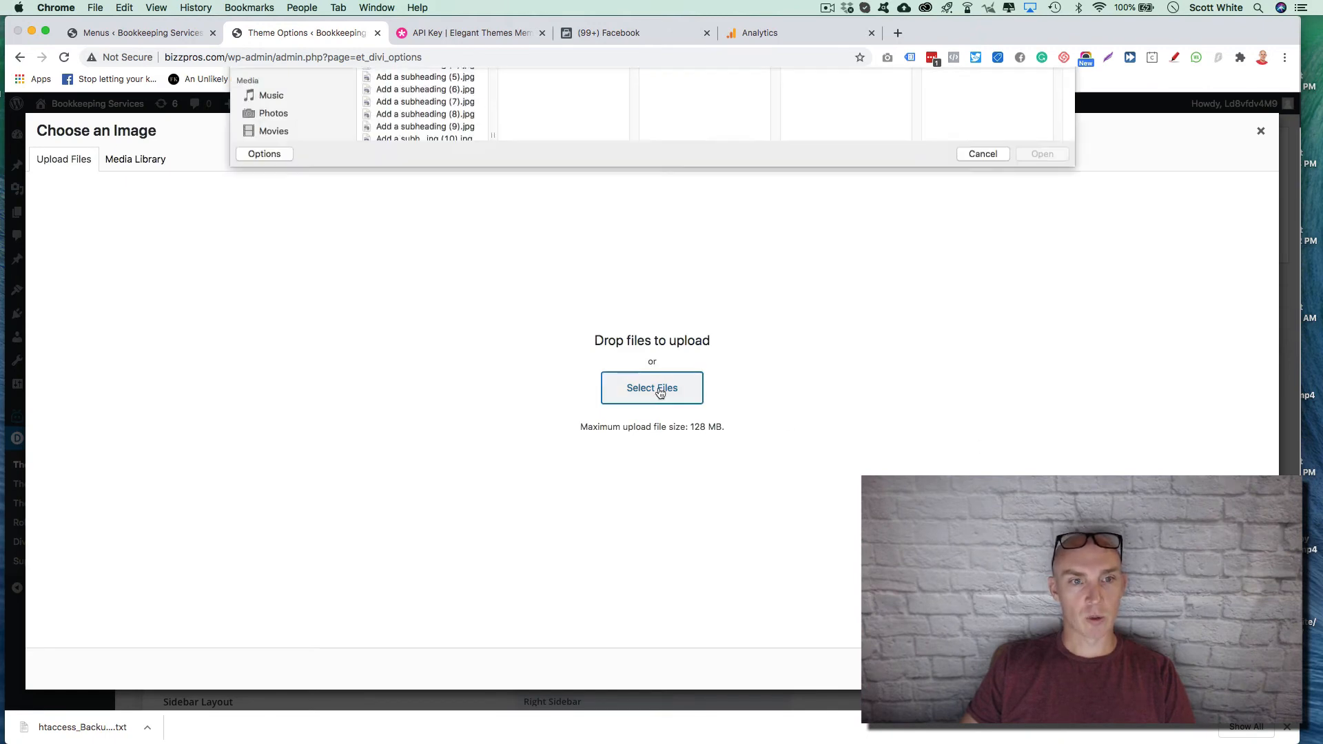
key(Escape)
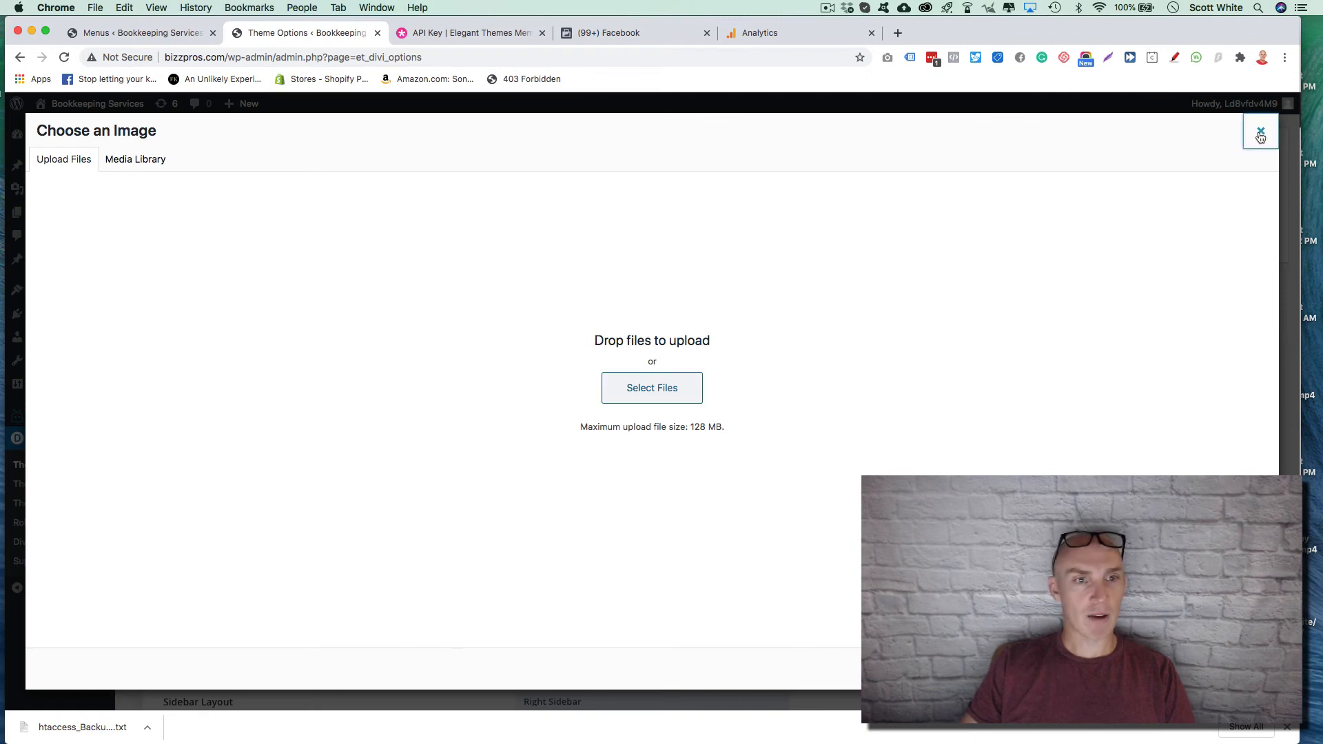
click(1260, 135)
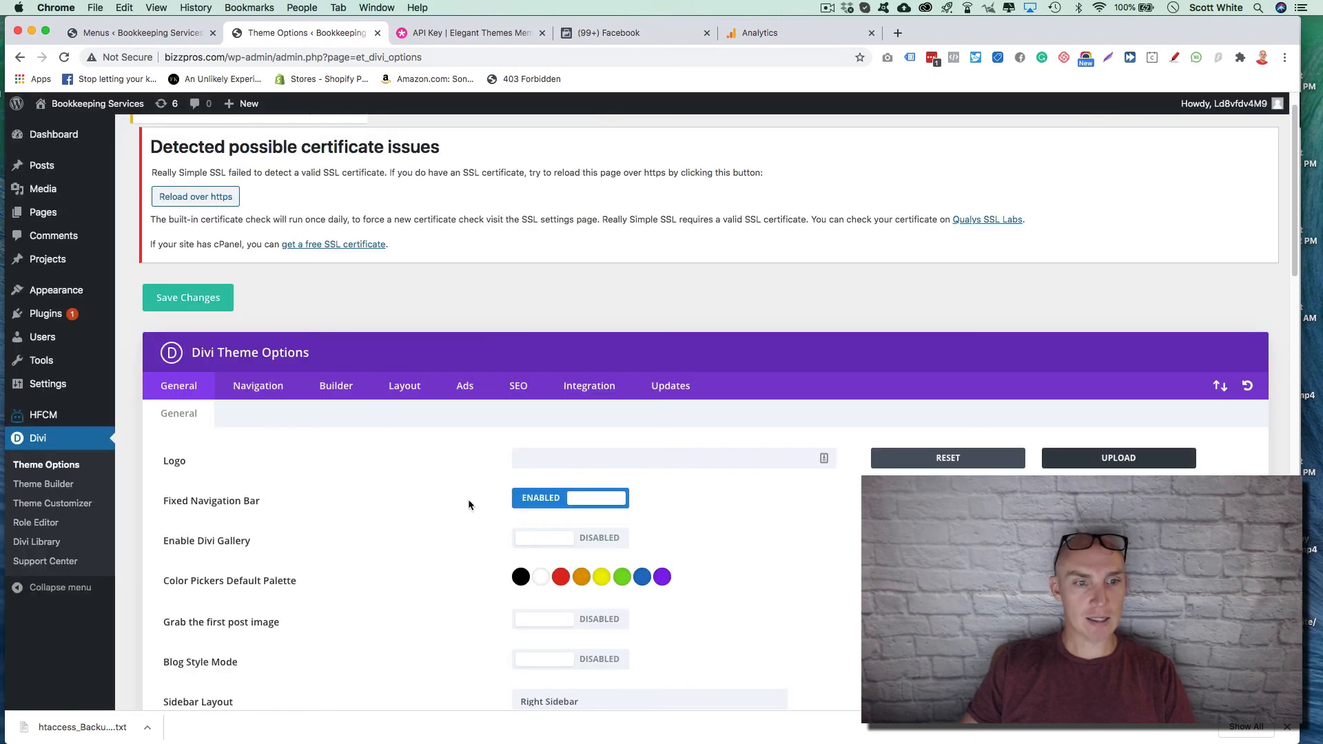
Examine the General theme options, including the sidebar layout, social icons, profile URLs, post counts and Custom CSS
scroll(562, 500, down, 1)
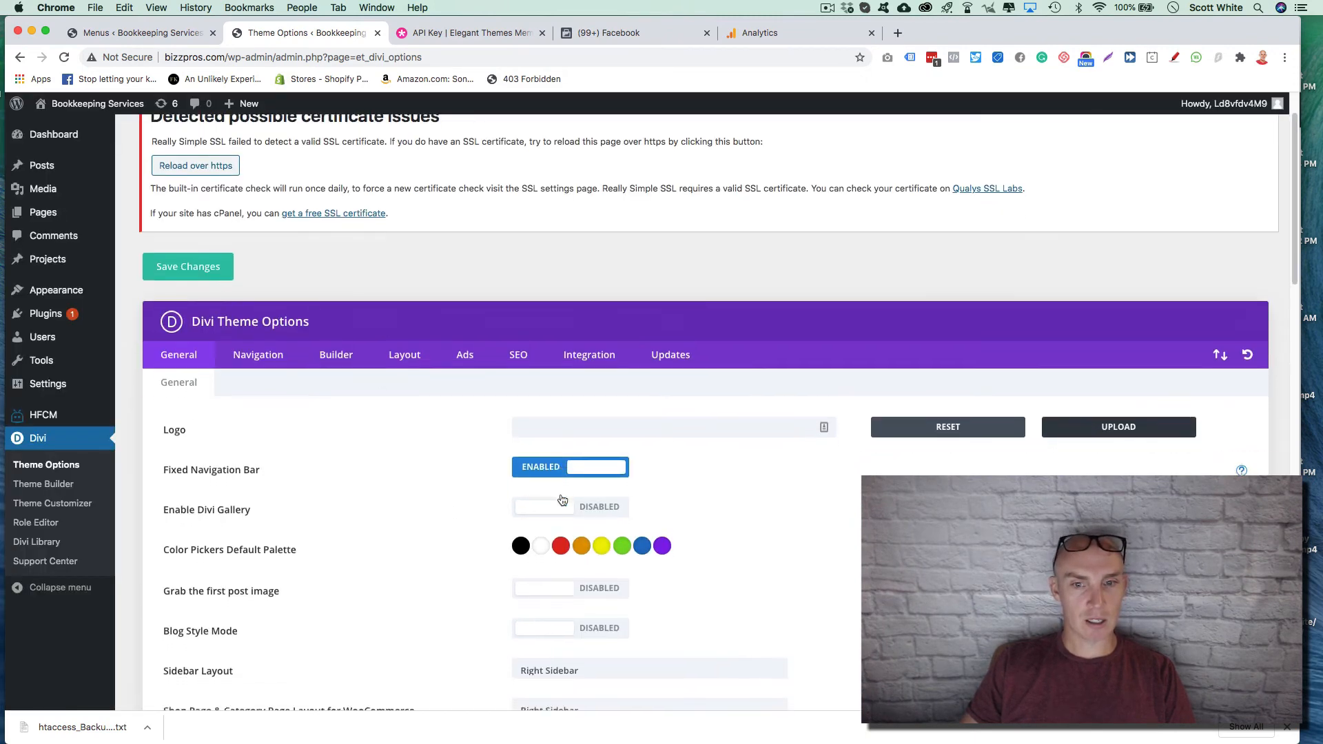
scroll(562, 499, down, 1)
scroll(323, 492, down, 1)
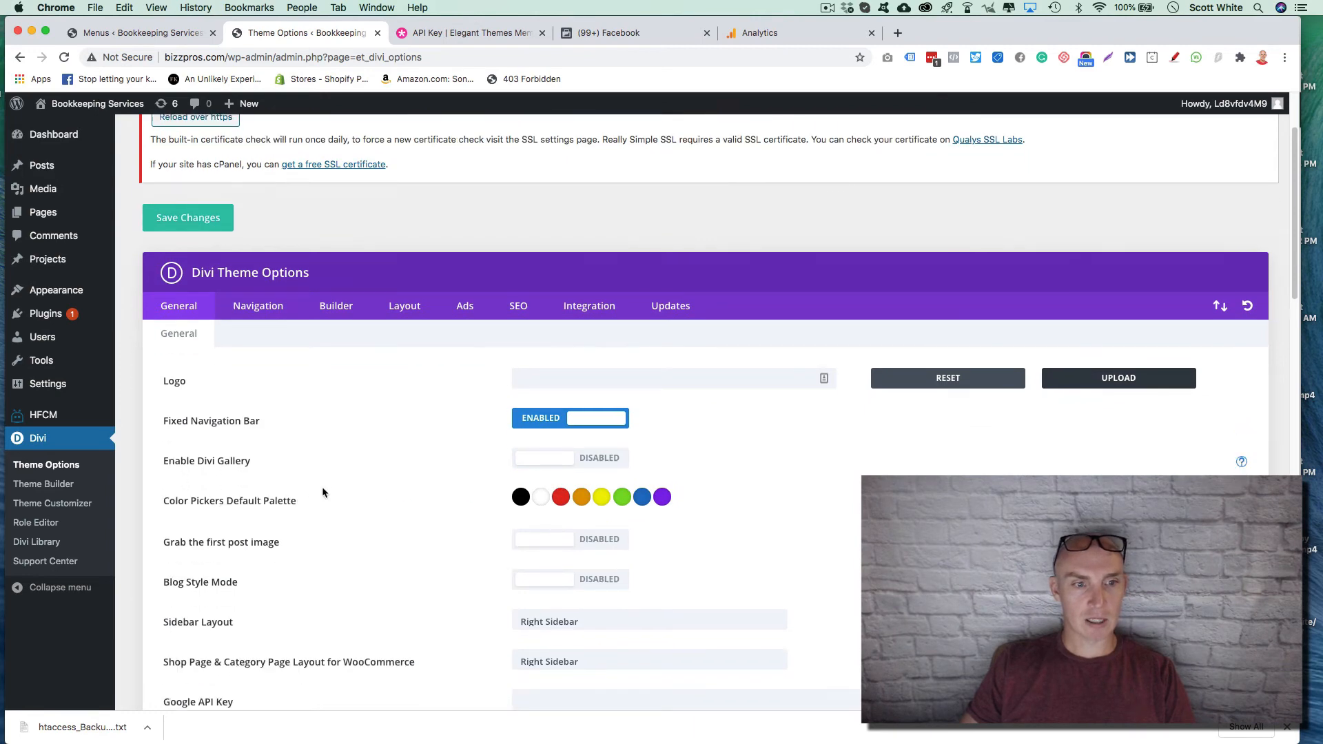
scroll(494, 535, down, 5)
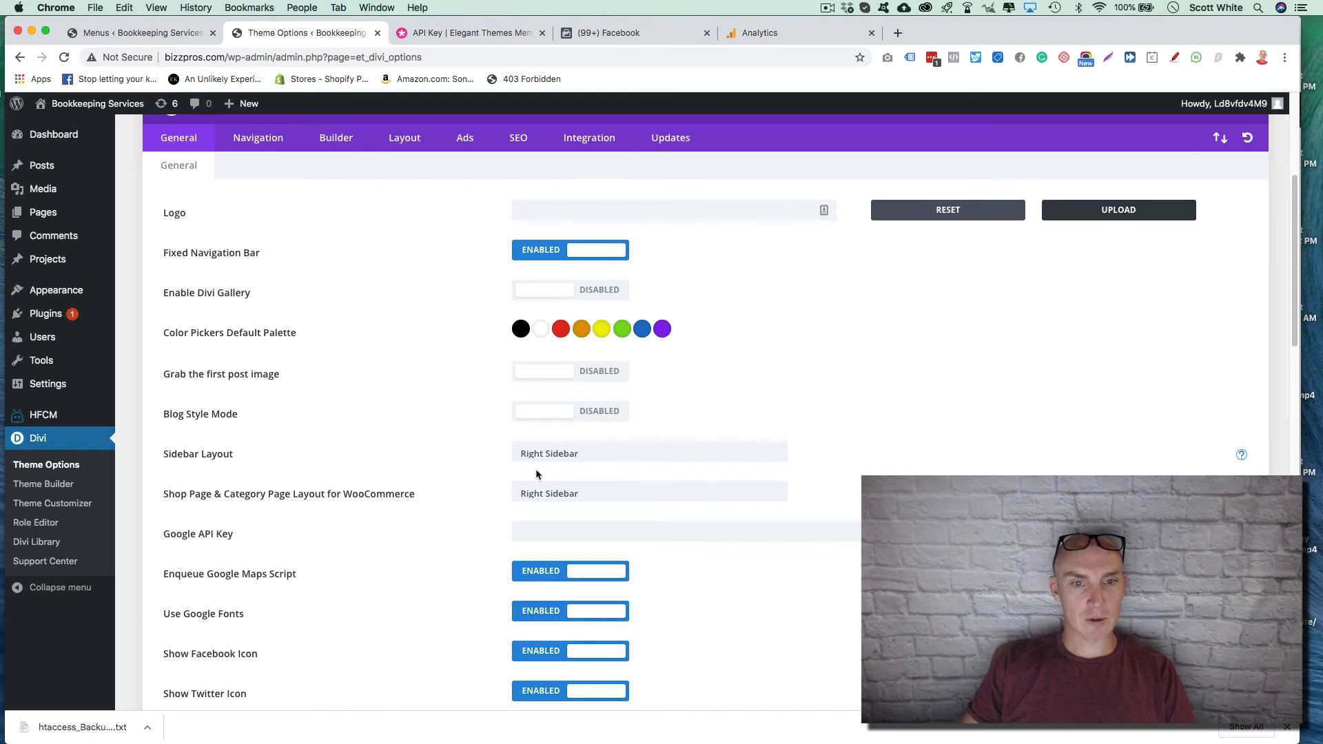
scroll(376, 440, down, 10)
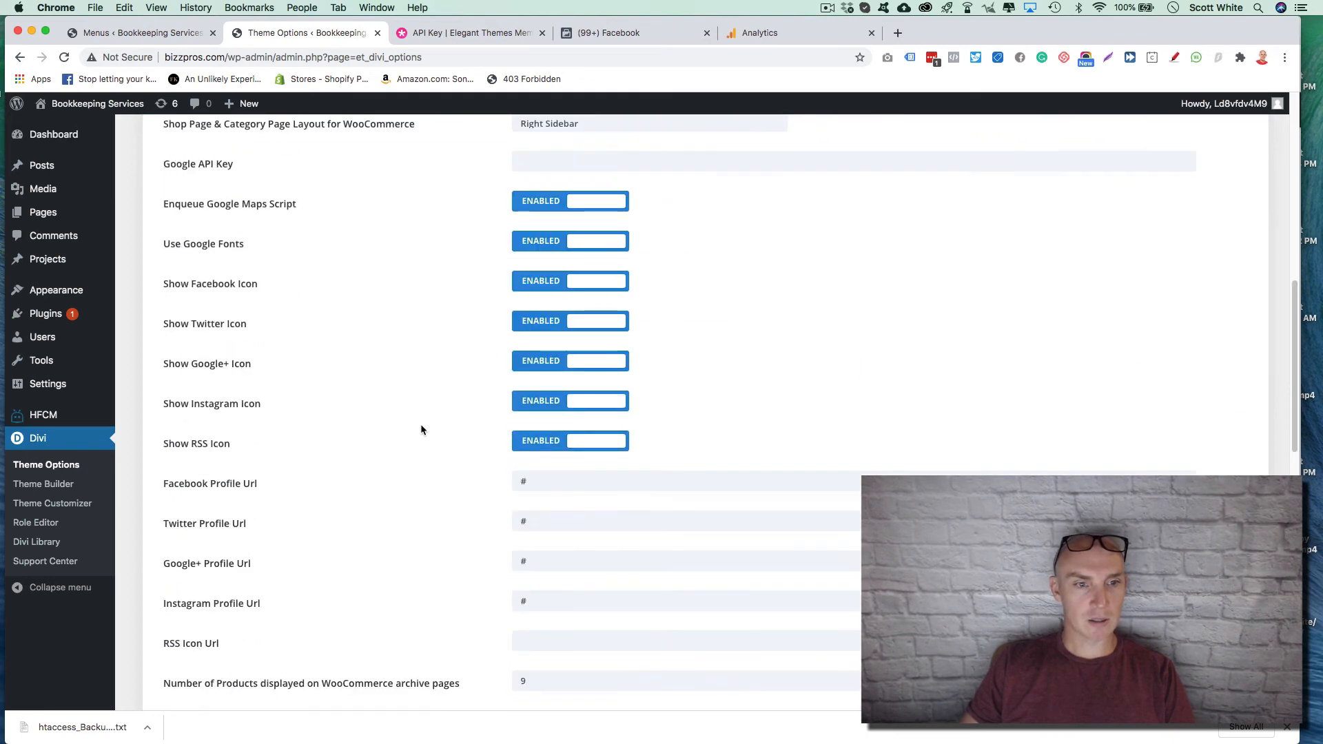
scroll(421, 430, down, 5)
drag(162, 293, 589, 292)
drag(504, 305, 279, 324)
click(276, 324)
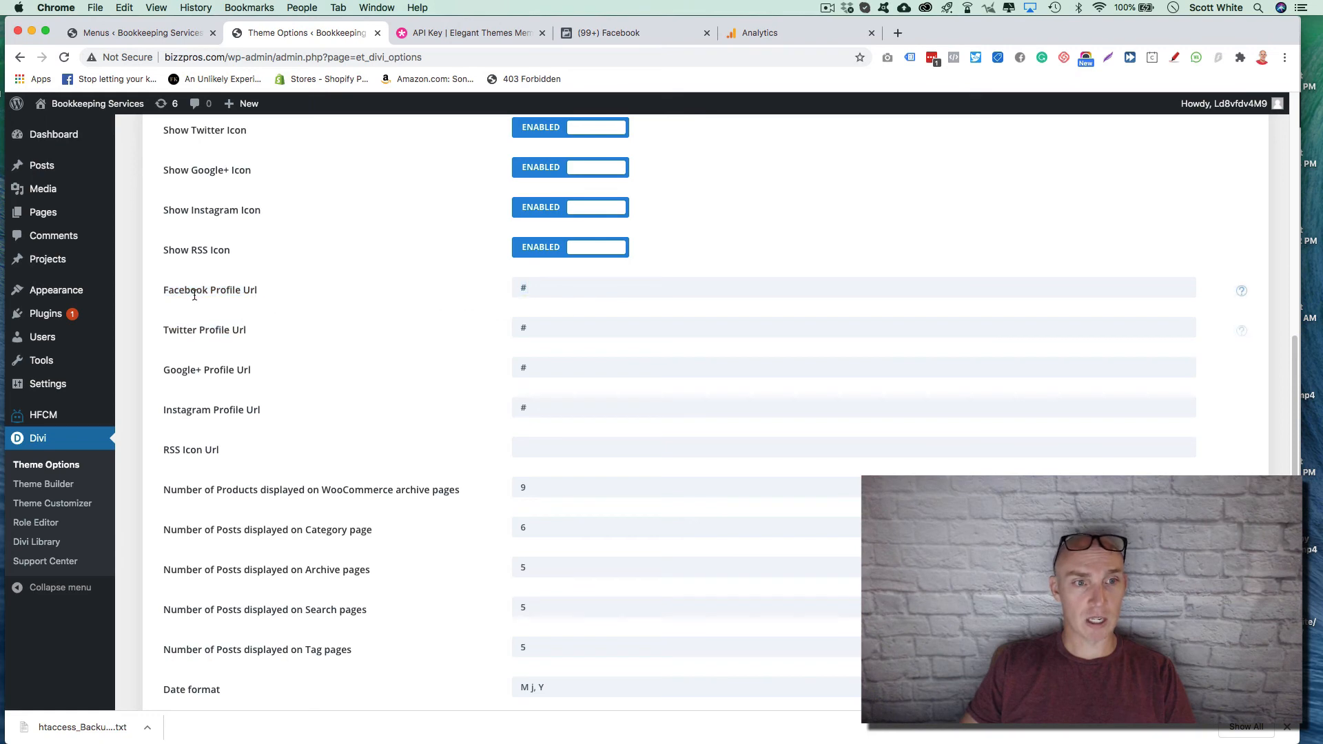
drag(163, 291, 276, 290)
drag(168, 331, 351, 341)
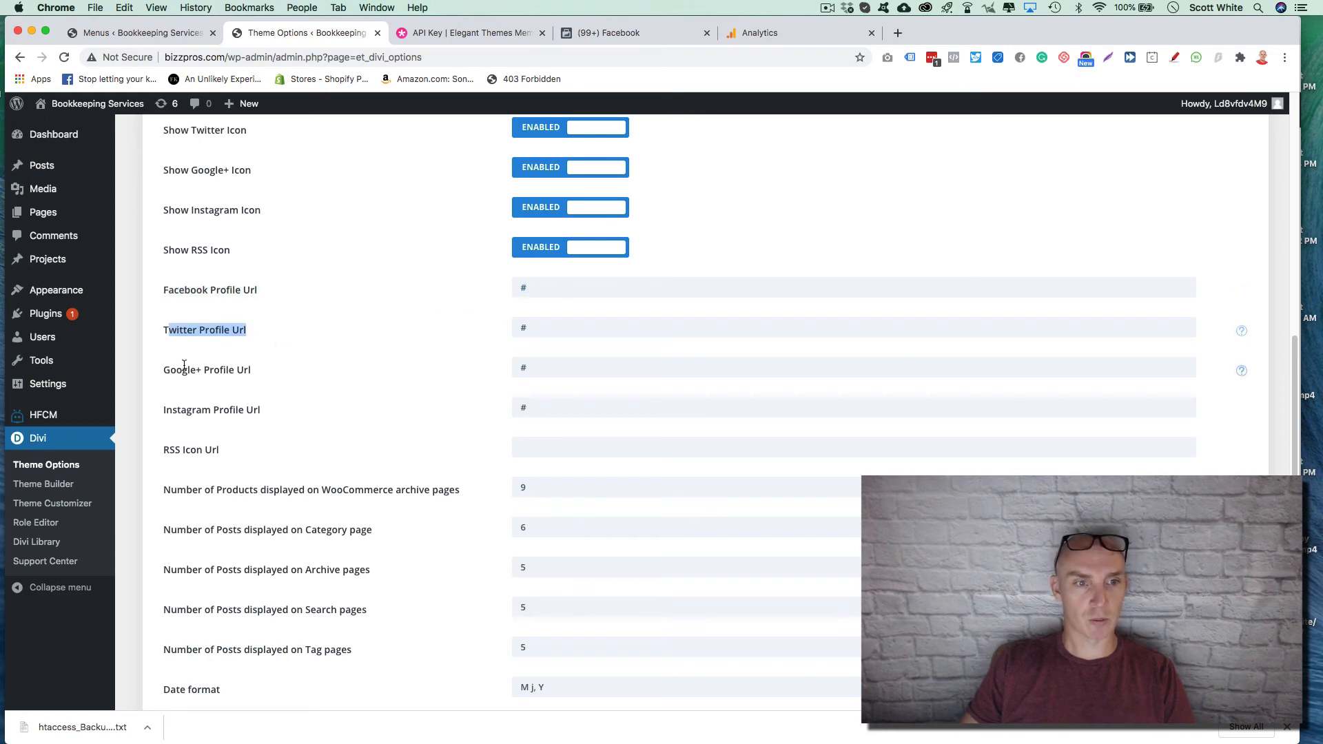
drag(182, 370, 319, 425)
click(319, 423)
scroll(379, 429, down, 5)
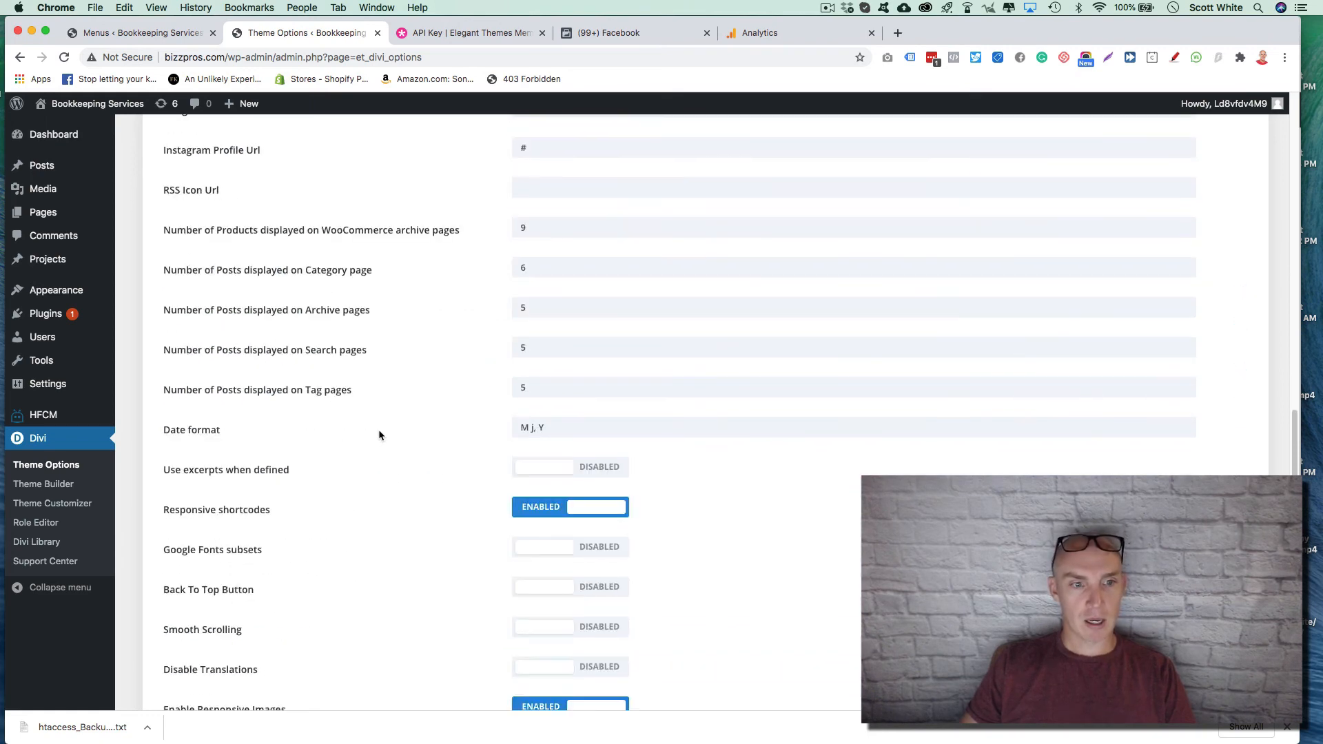
scroll(393, 418, down, 2)
scroll(417, 441, down, 4)
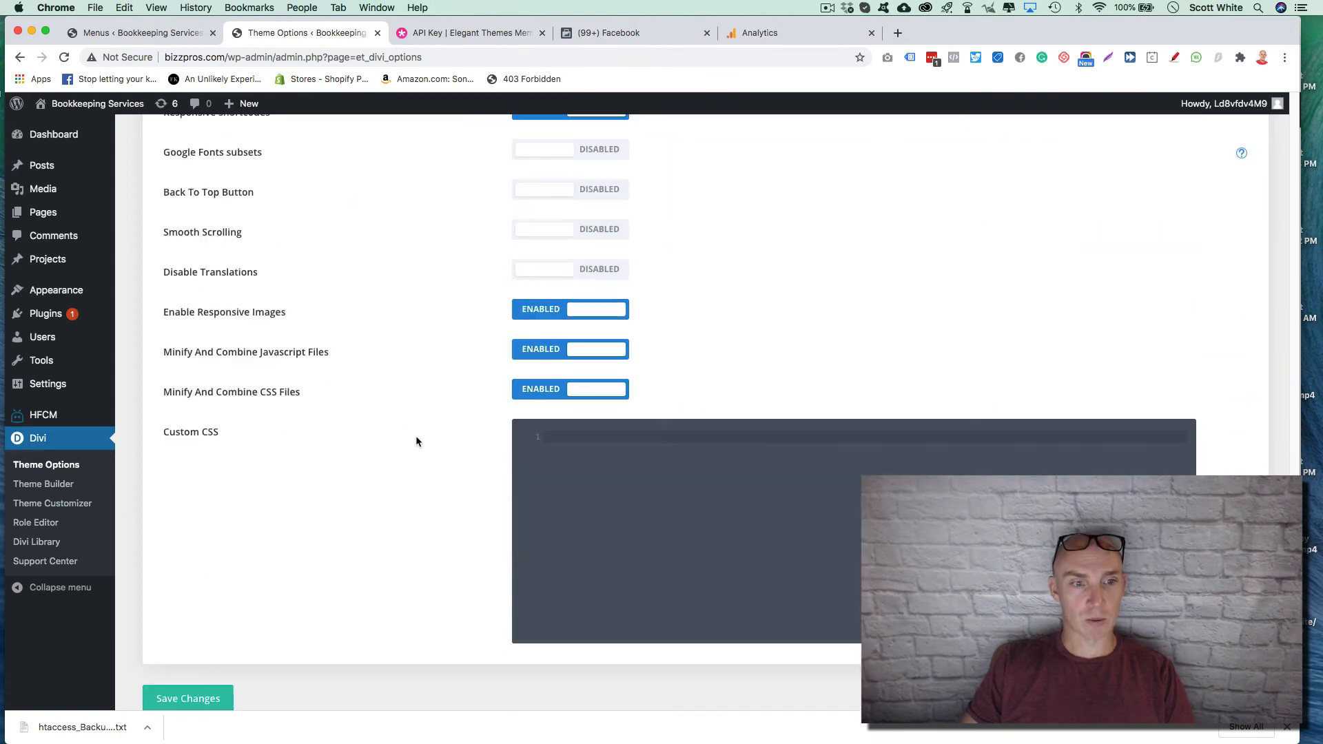
scroll(416, 441, up, 15)
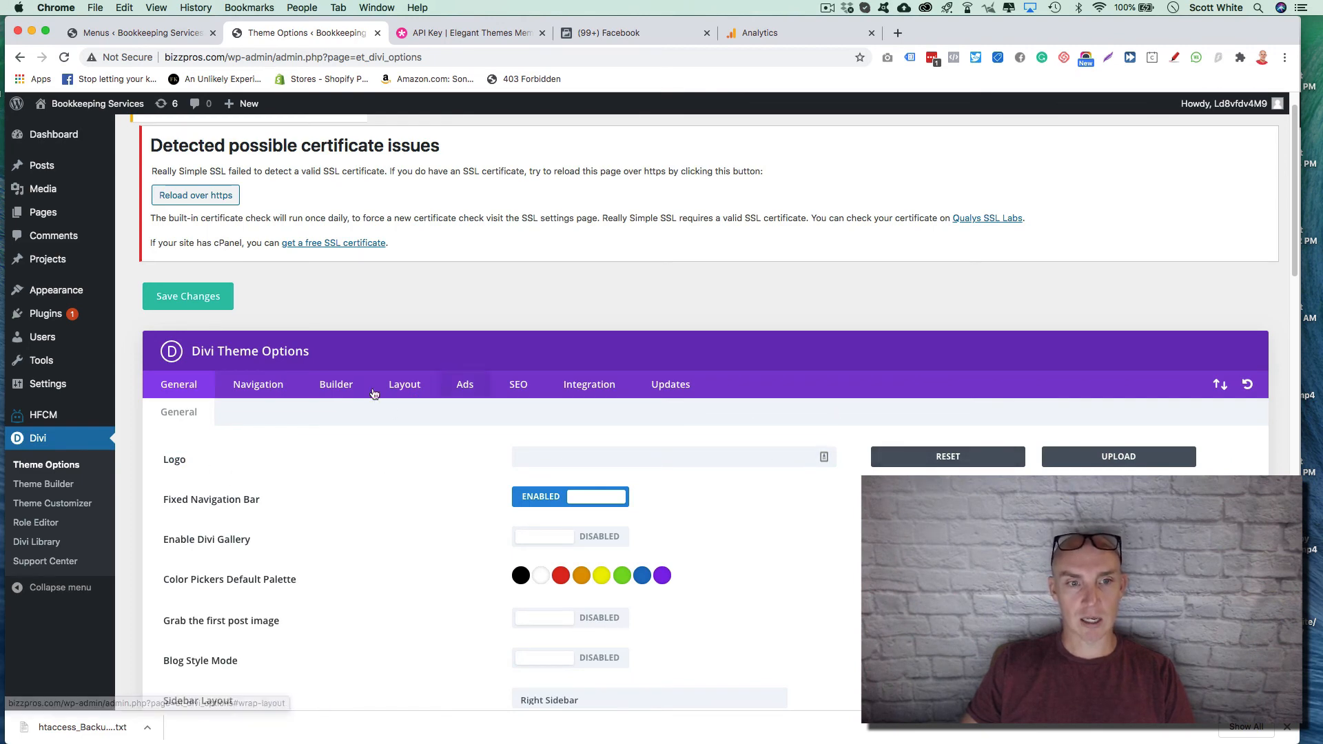
Save the changes to the Divi Theme Options
scroll(723, 452, down, 15)
click(164, 652)
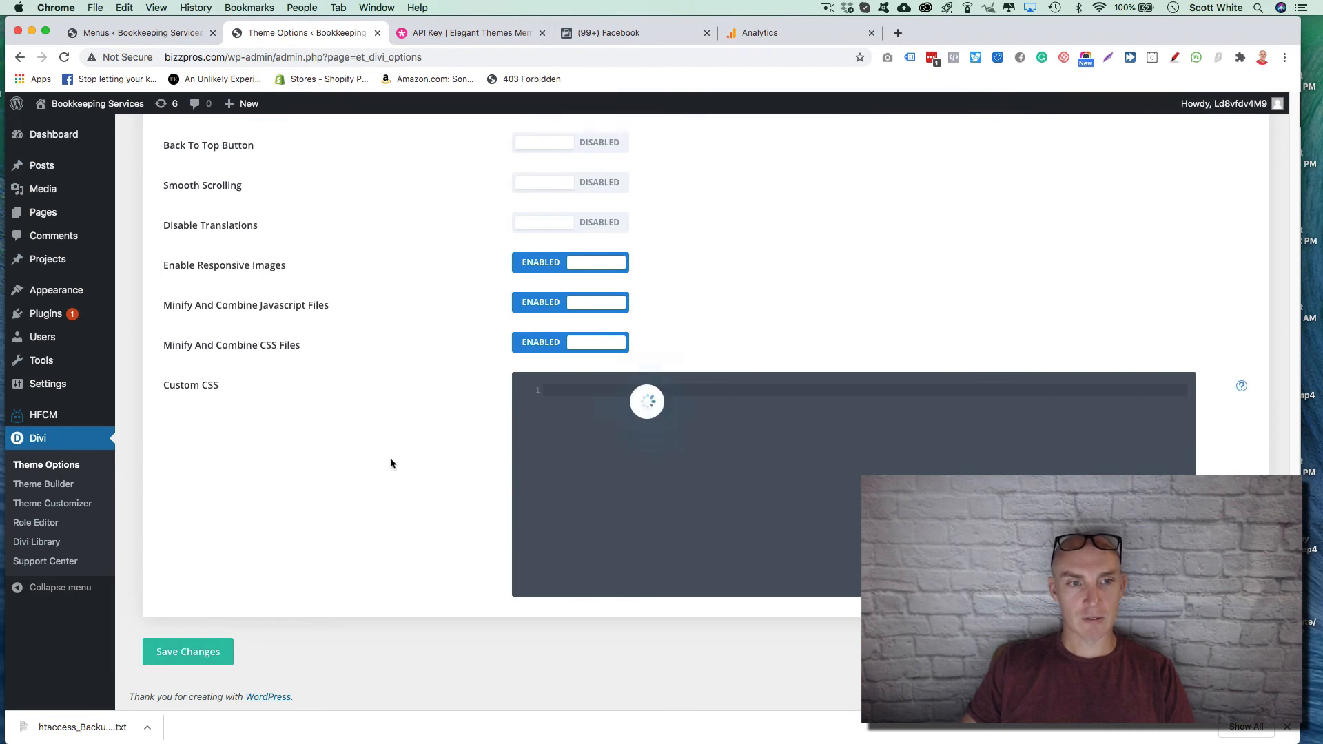
scroll(482, 372, up, 15)
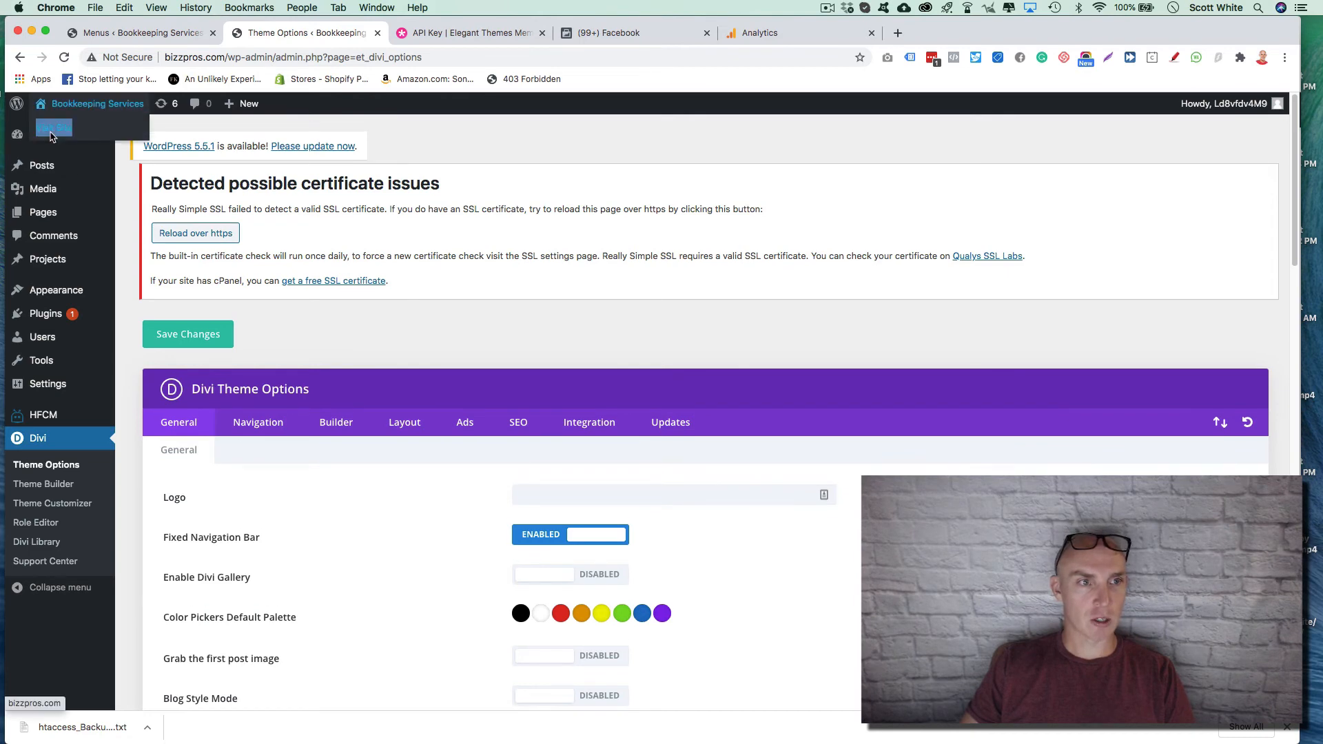
Open the live site in a new browser tab and switch to it
right_click(51, 135)
click(76, 141)
click(441, 36)
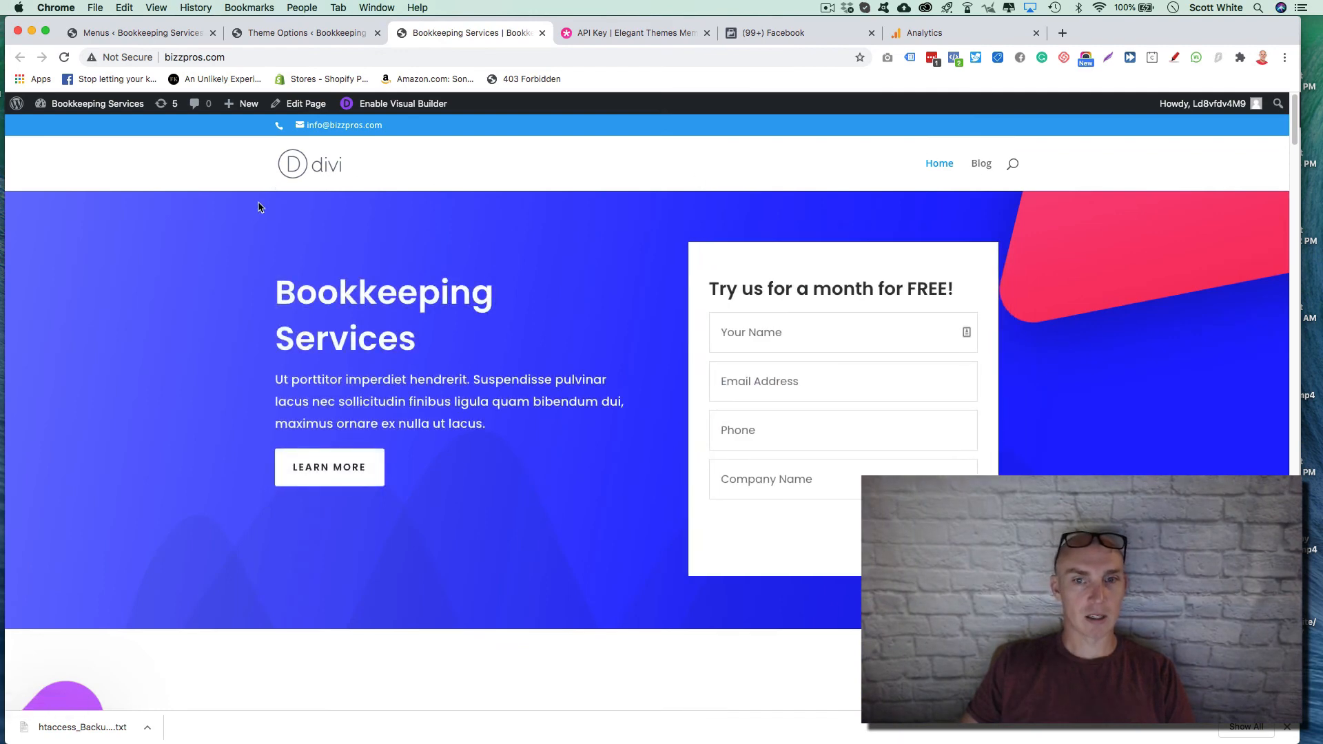
Review the live home page's sections, from the hero form through the statistics and the questions and answers
scroll(236, 221, down, 15)
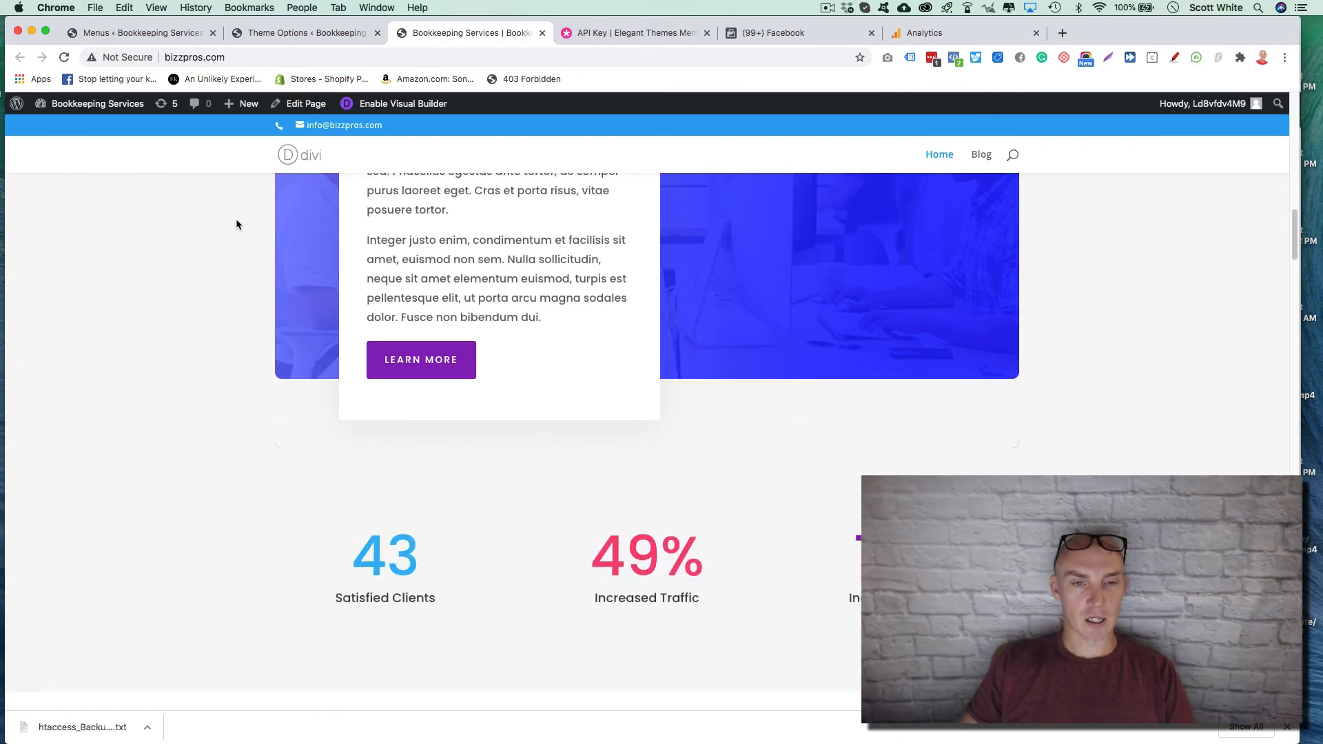
scroll(236, 225, down, 10)
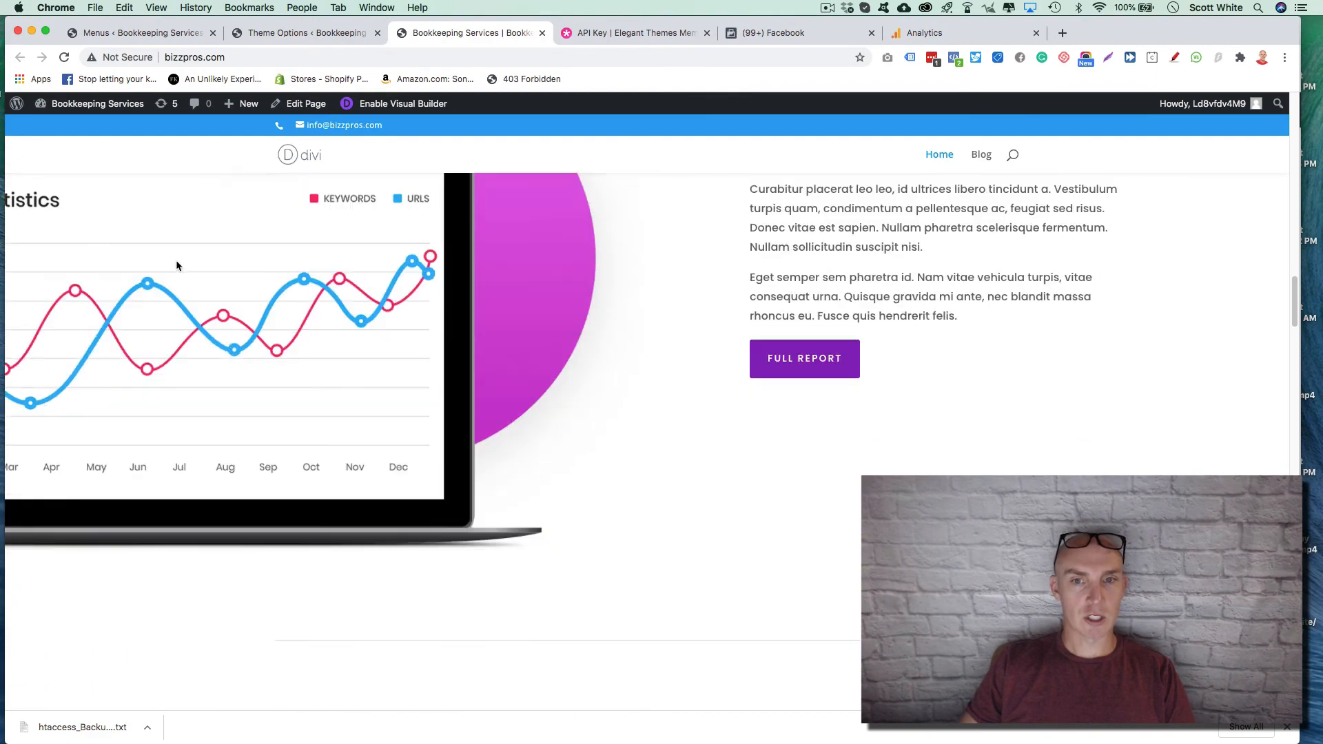
scroll(512, 294, down, 12)
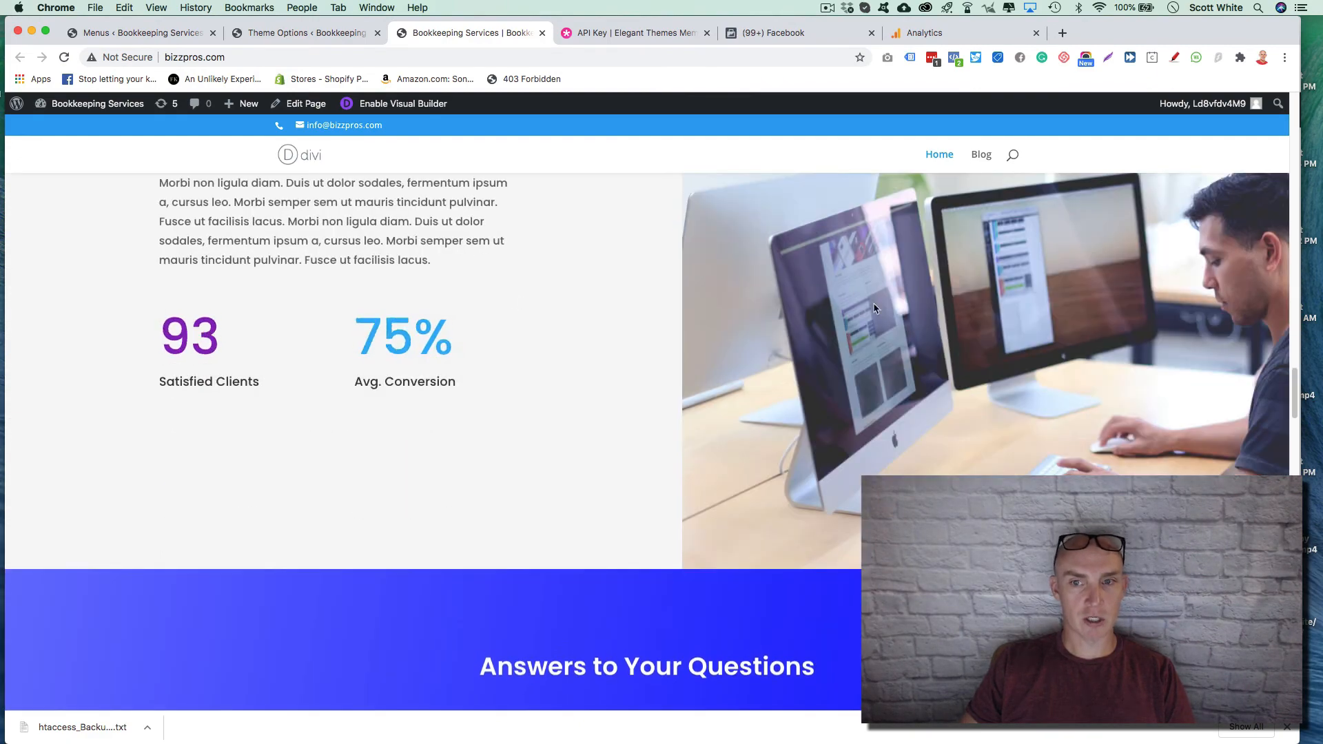
scroll(874, 308, down, 10)
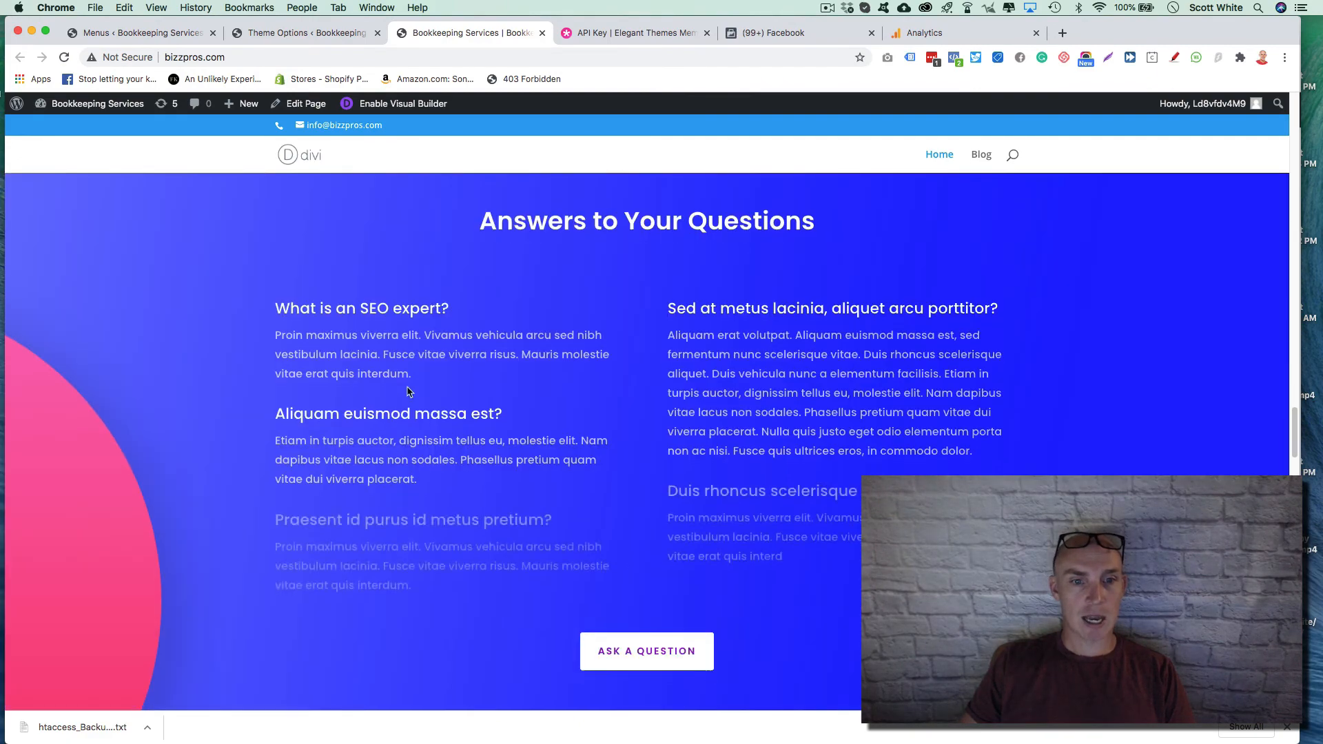
scroll(400, 370, down, 20)
scroll(398, 368, up, 20)
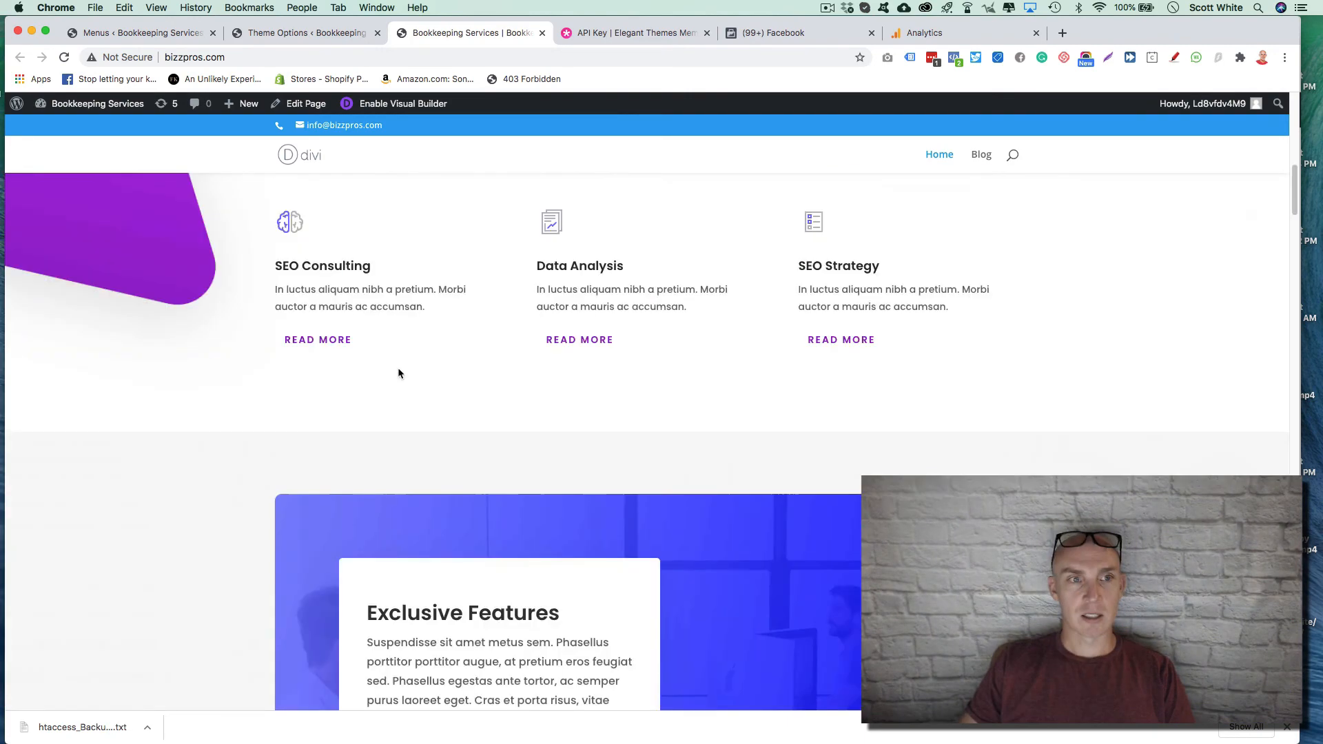
scroll(398, 373, up, 10)
Return to the WordPress dashboard, start a new page and dismiss the Block Editor welcome guide
mouse_move(81, 122)
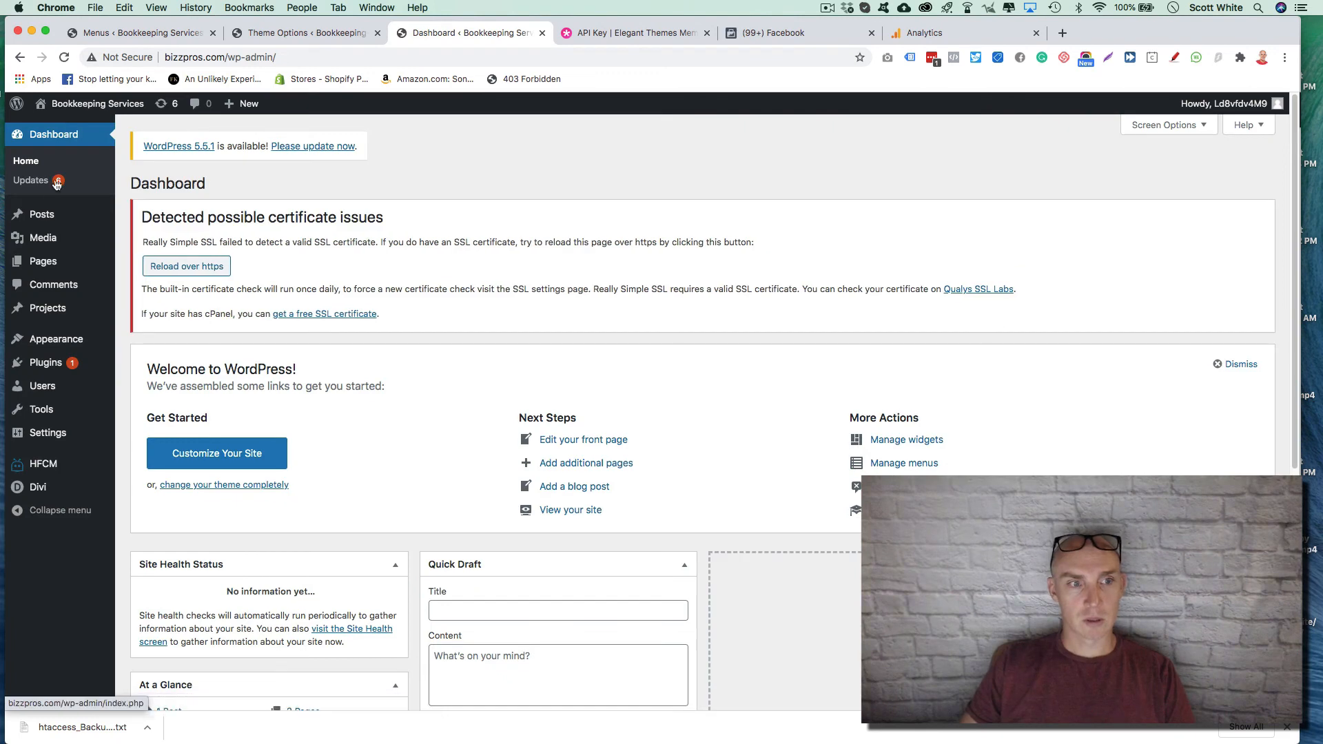
mouse_move(48, 261)
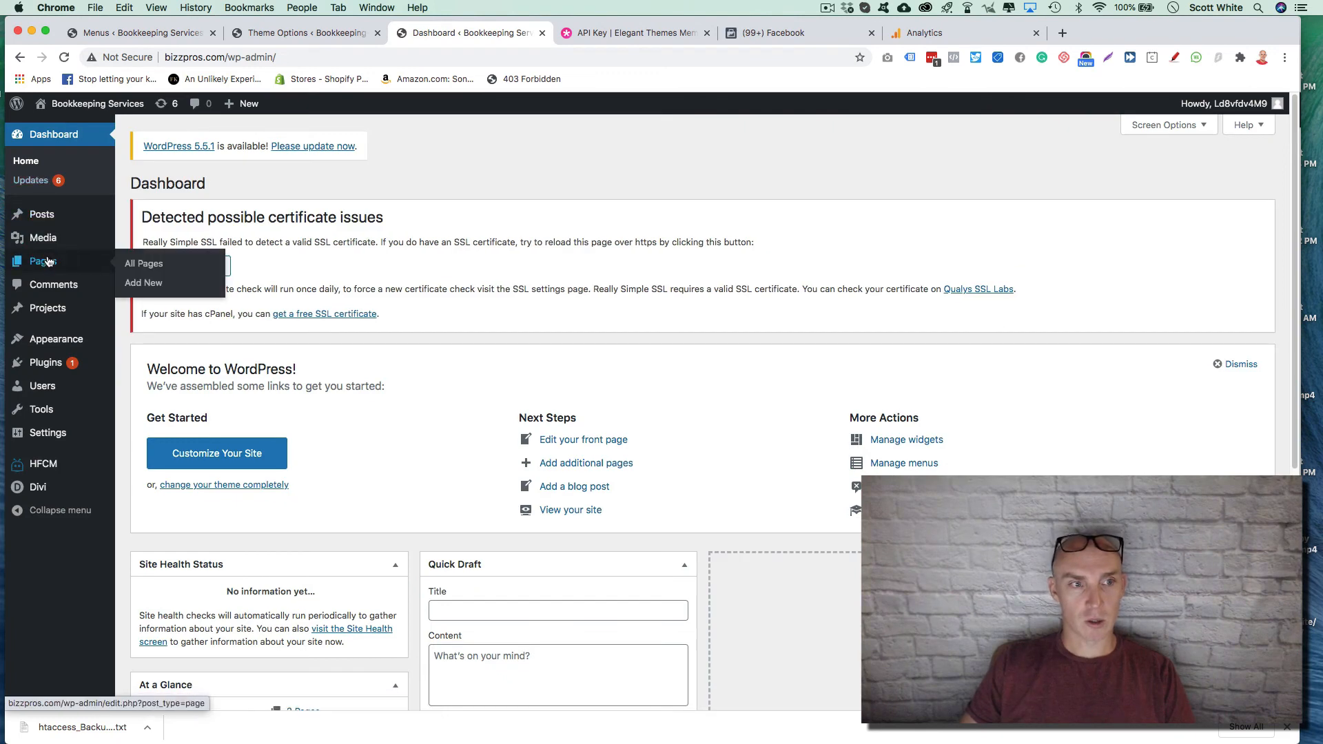
click(139, 266)
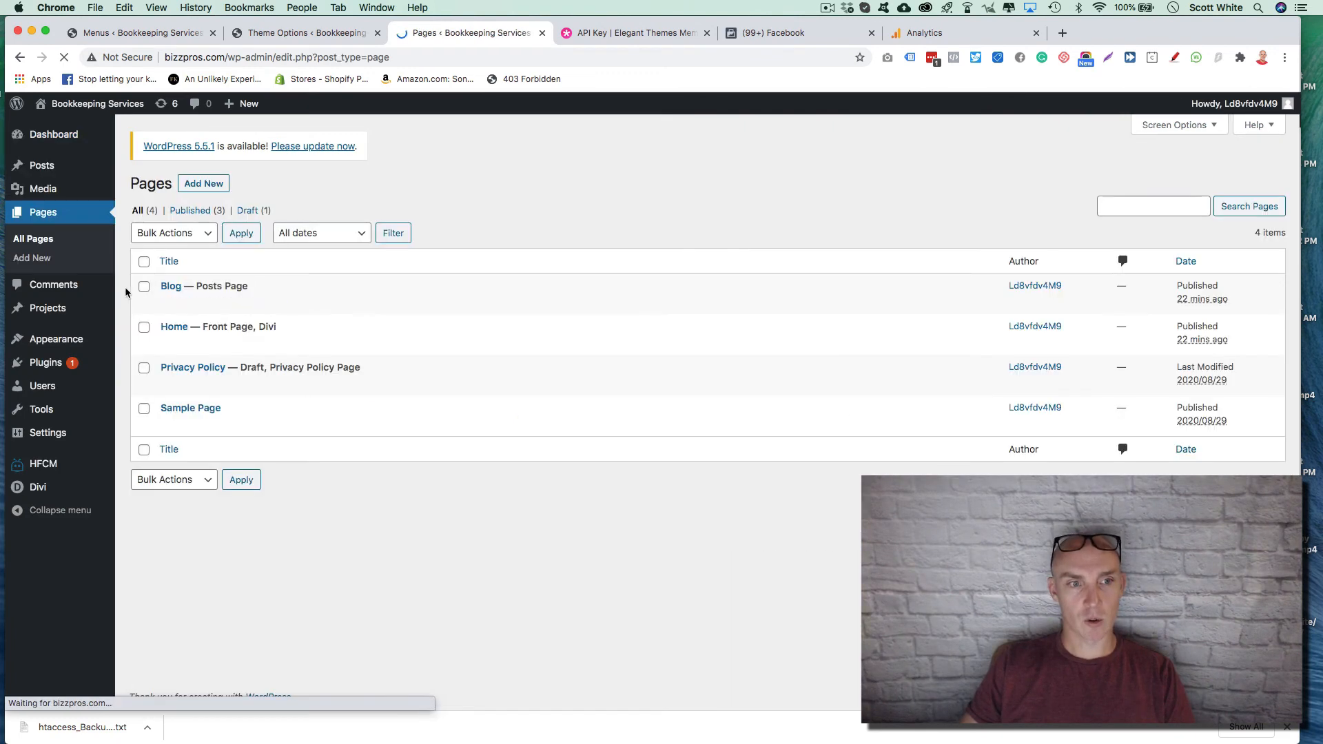
click(216, 187)
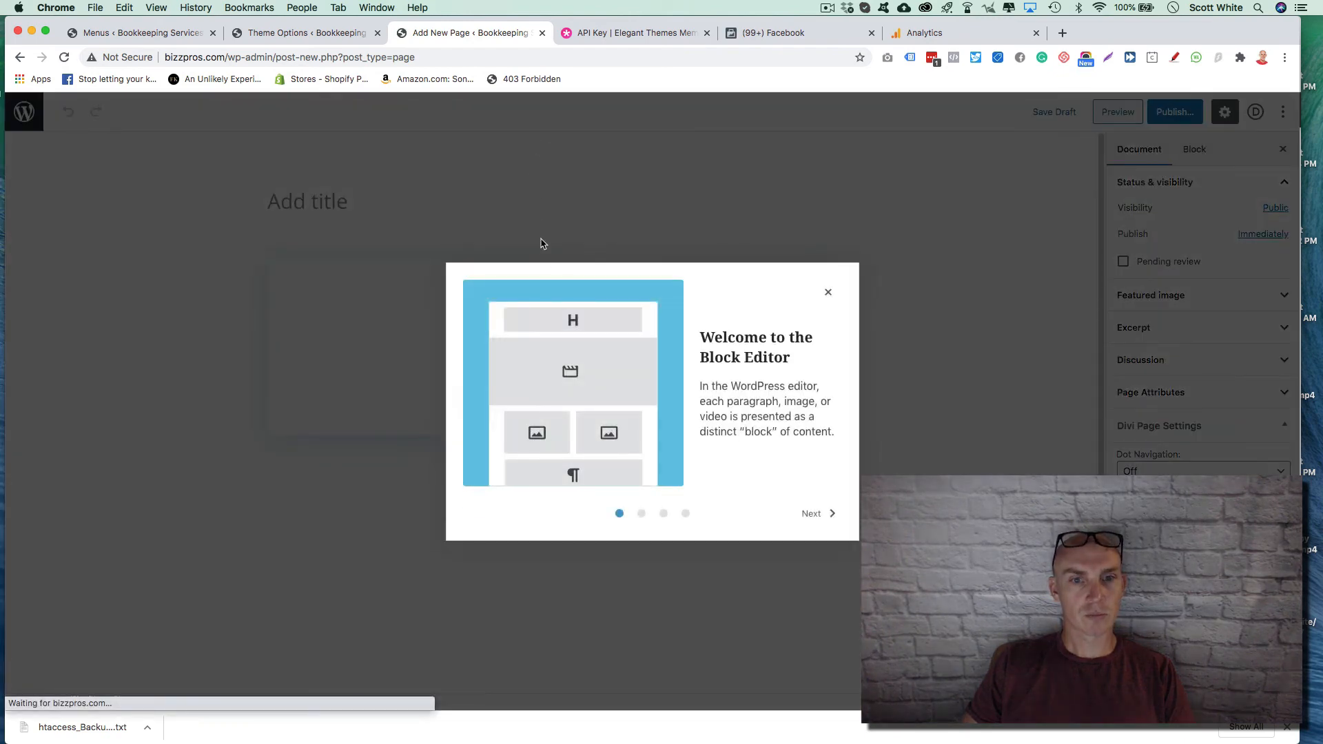
click(827, 294)
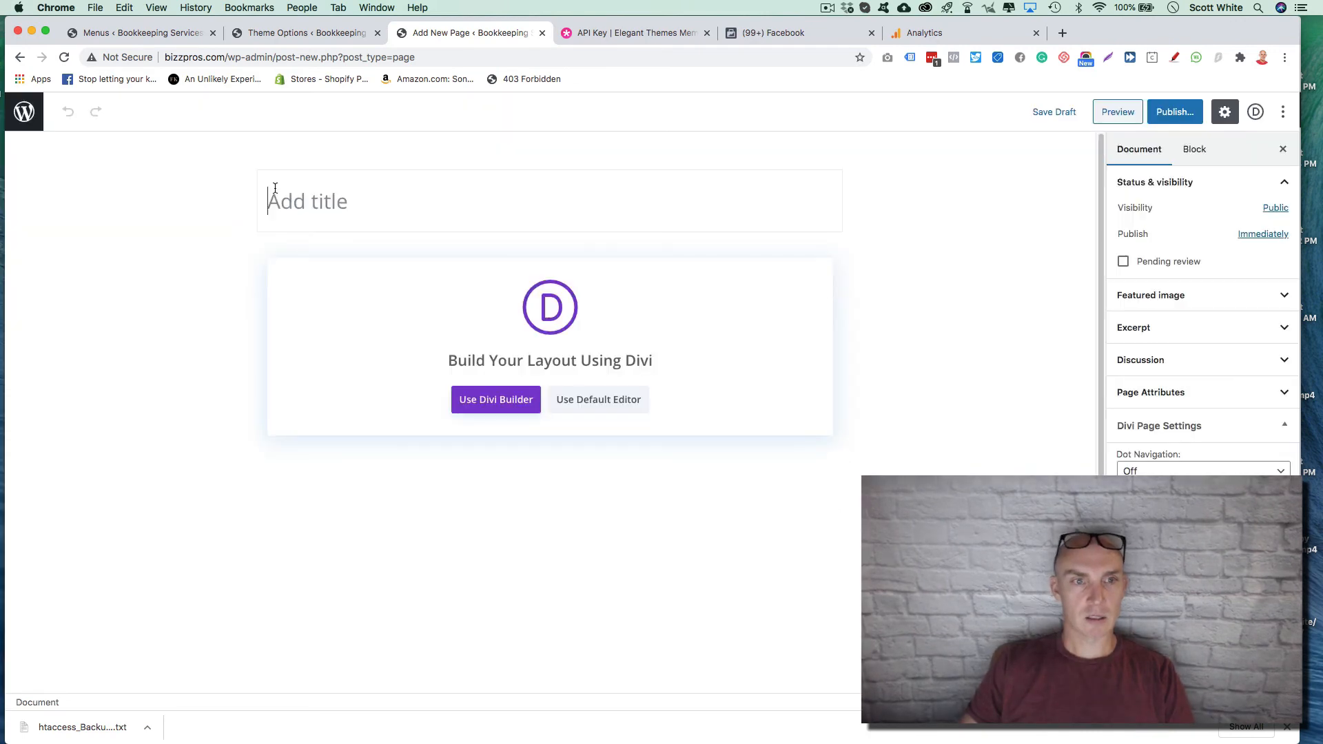
Title the new page "Contact Us" and publish it
text(Contact Us)
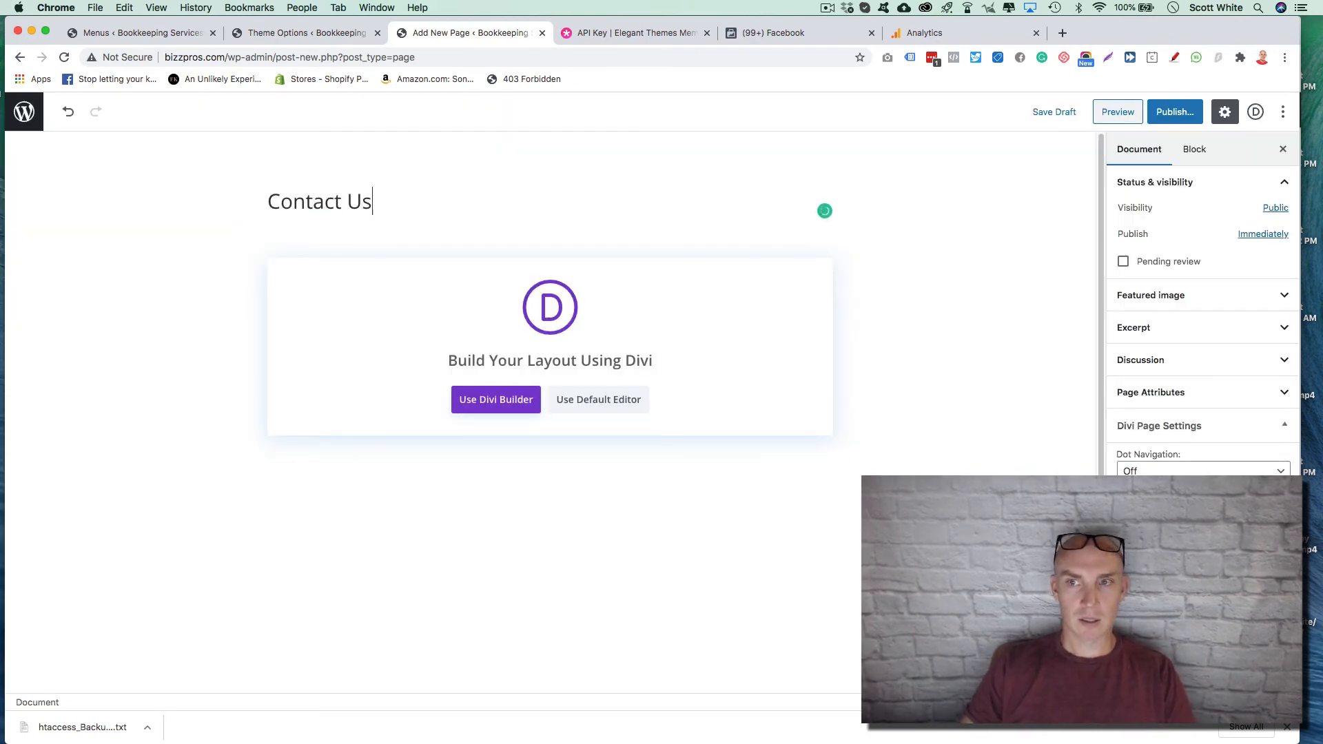
click(1181, 107)
click(1211, 114)
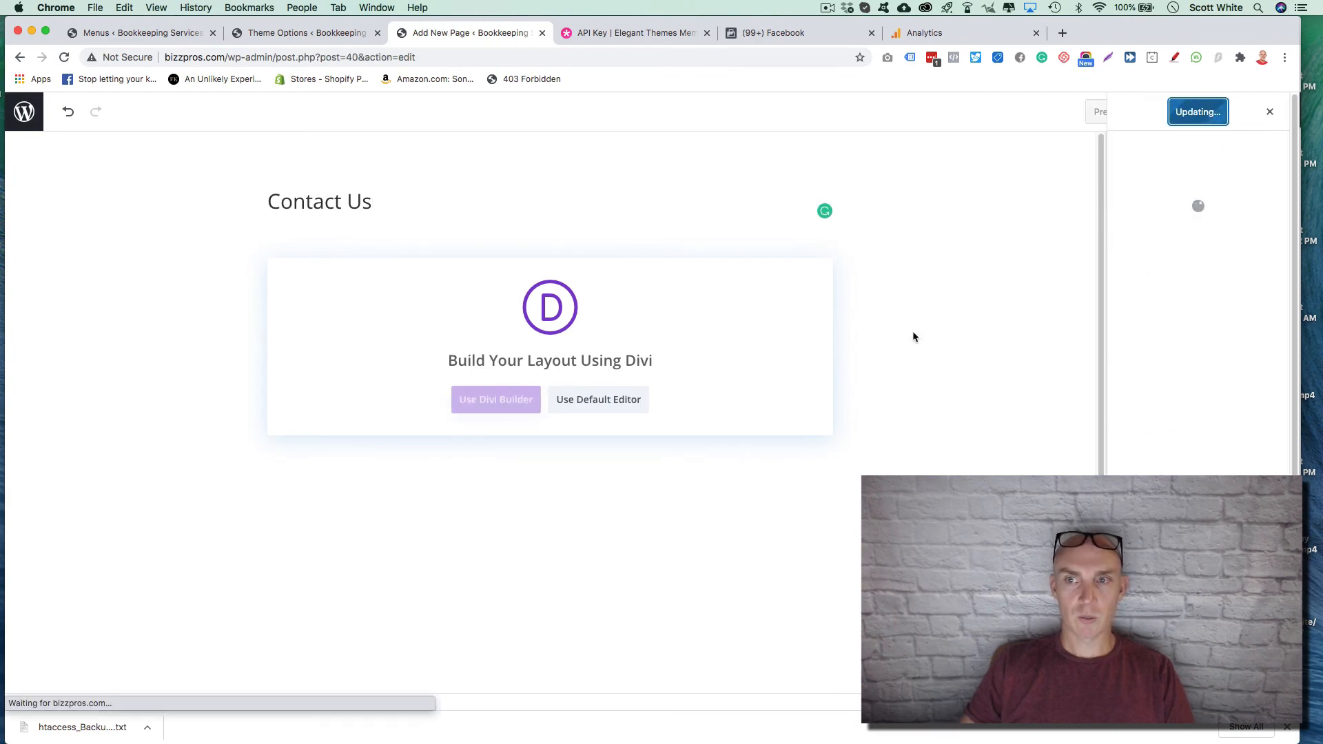
Launch the Divi Builder for the Contact Us page, choose to start from a premade layout and search the layouts for "seo"
click(500, 408)
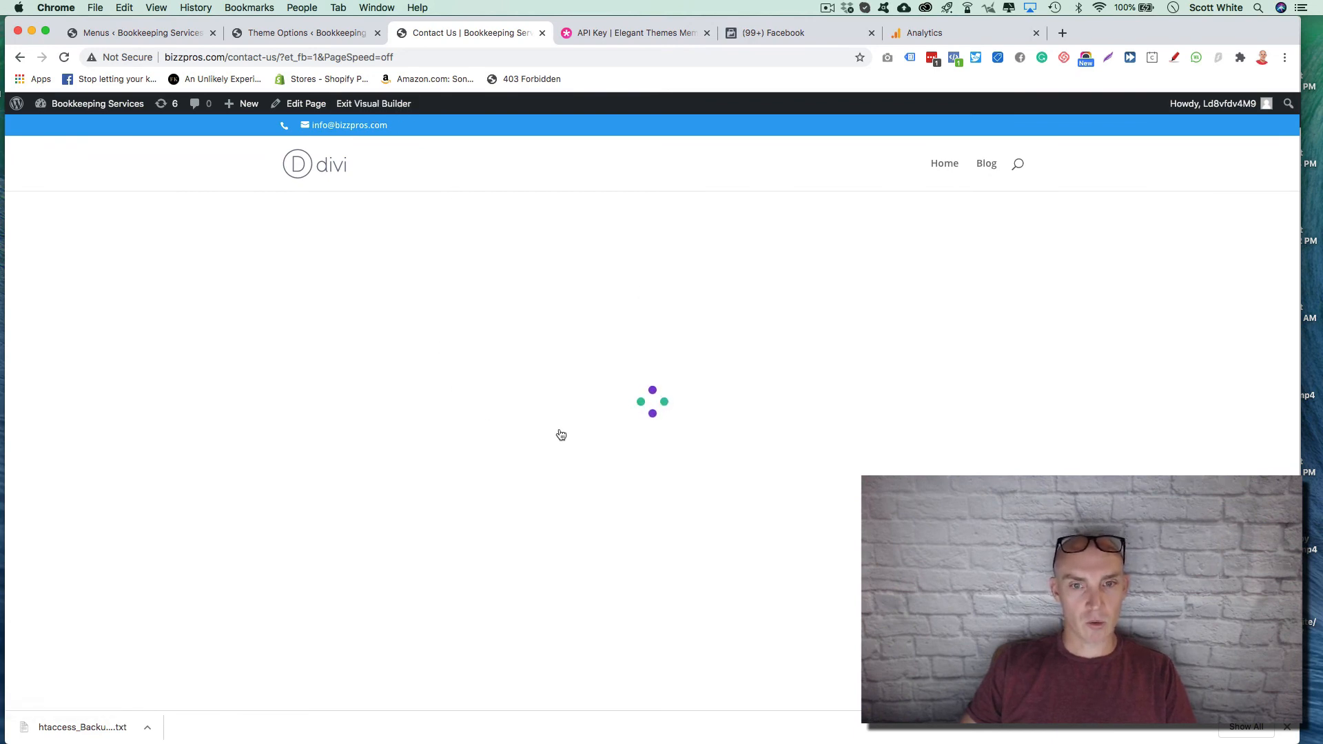
click(647, 414)
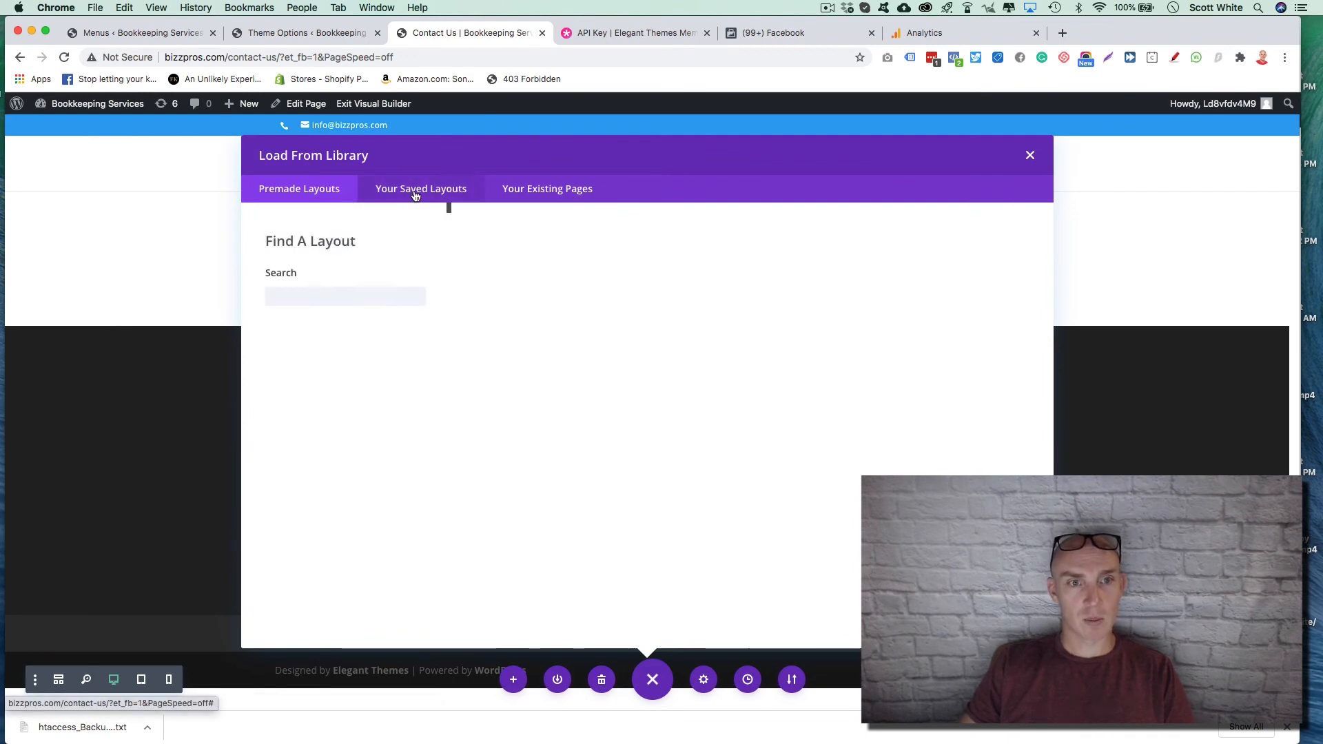
scroll(686, 362, down, 10)
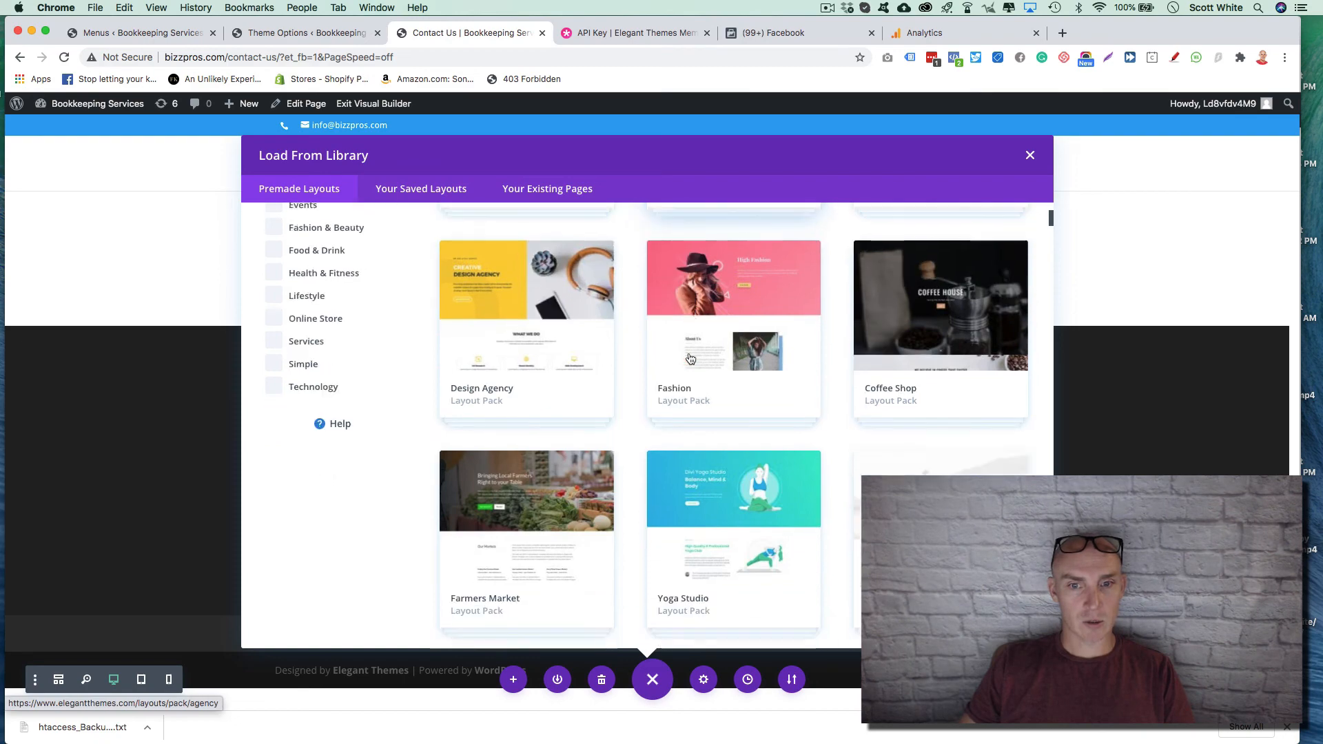
scroll(690, 359, down, 3)
scroll(730, 345, down, 4)
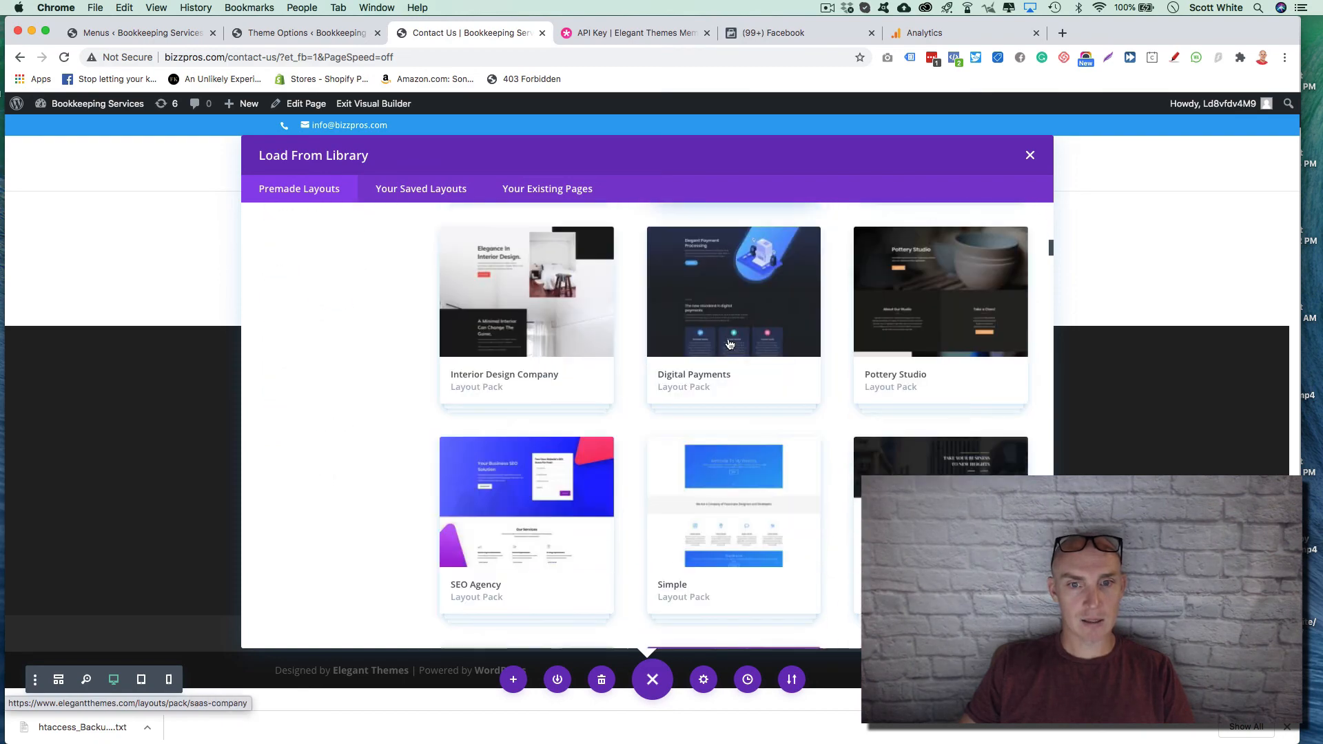
scroll(730, 345, up, 17)
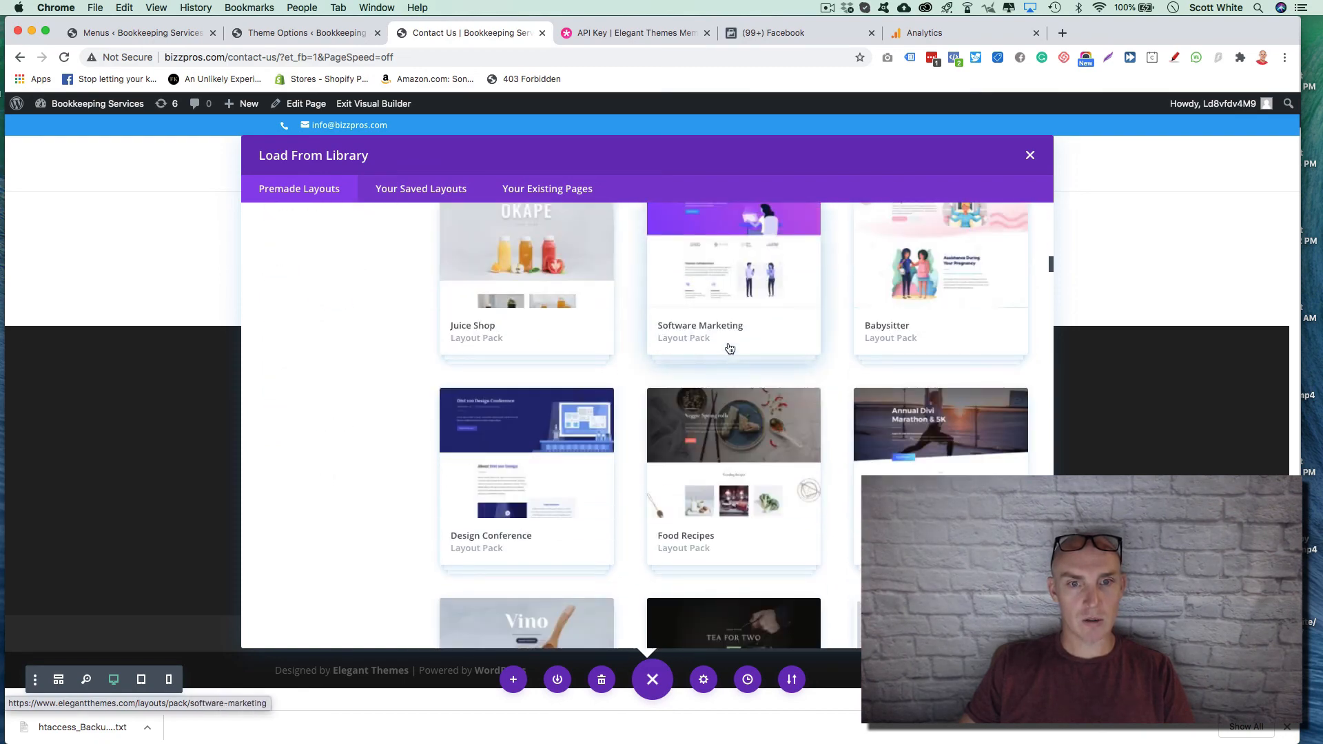
click(373, 296)
text(seo)
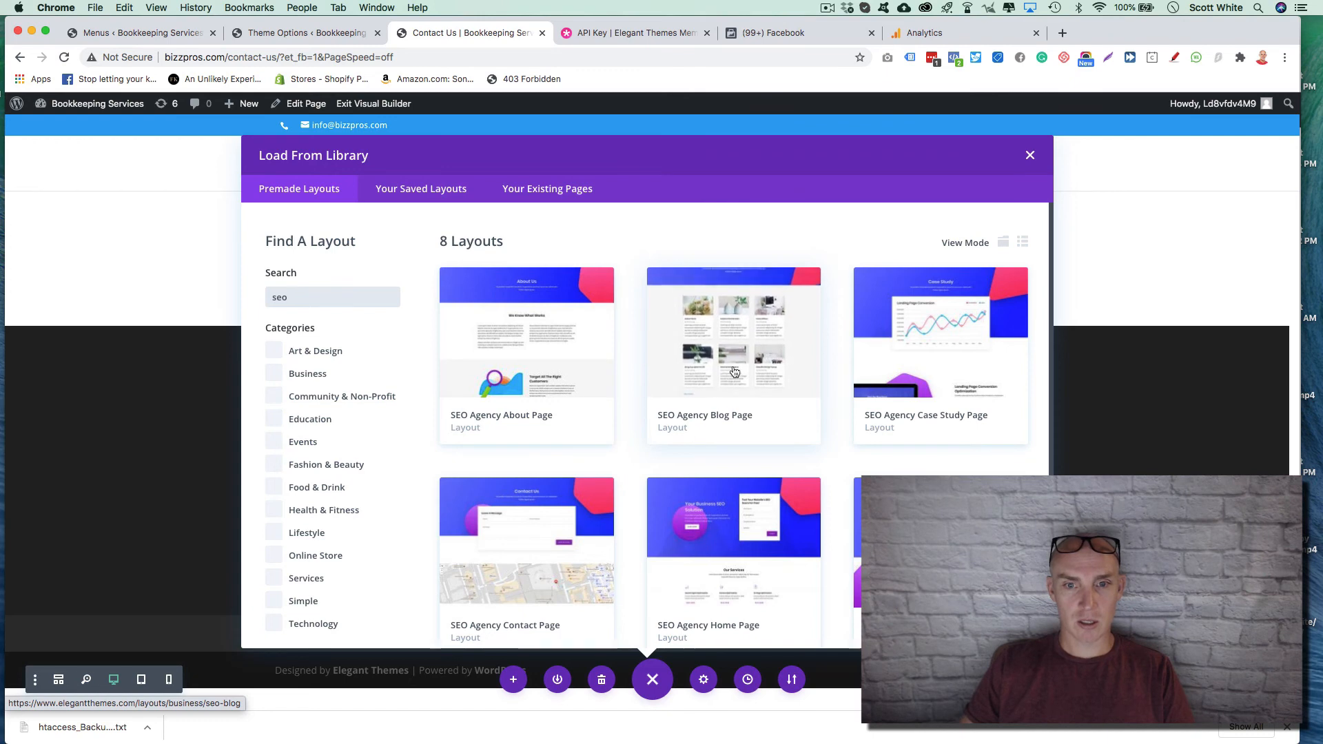
Apply the SEO Agency Contact Page premade layout to the Contact Us page
scroll(938, 359, down, 1)
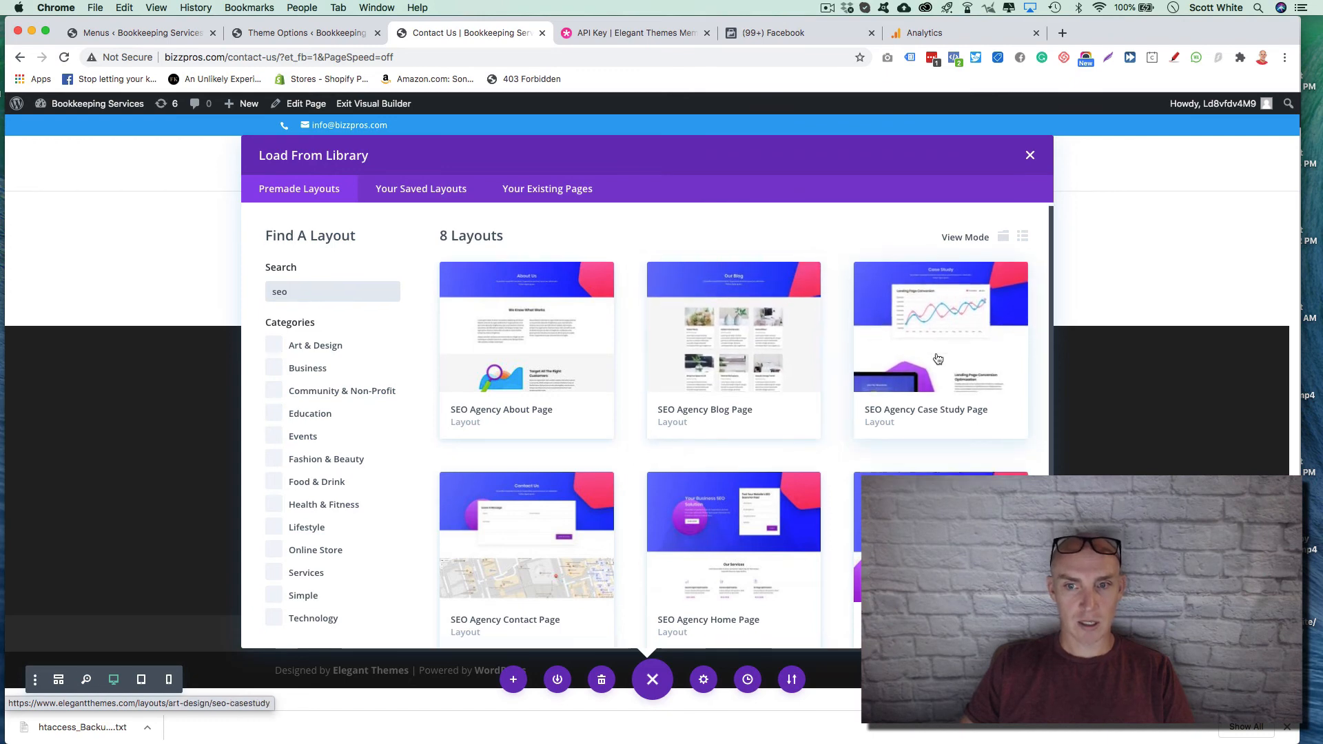
scroll(550, 428, down, 2)
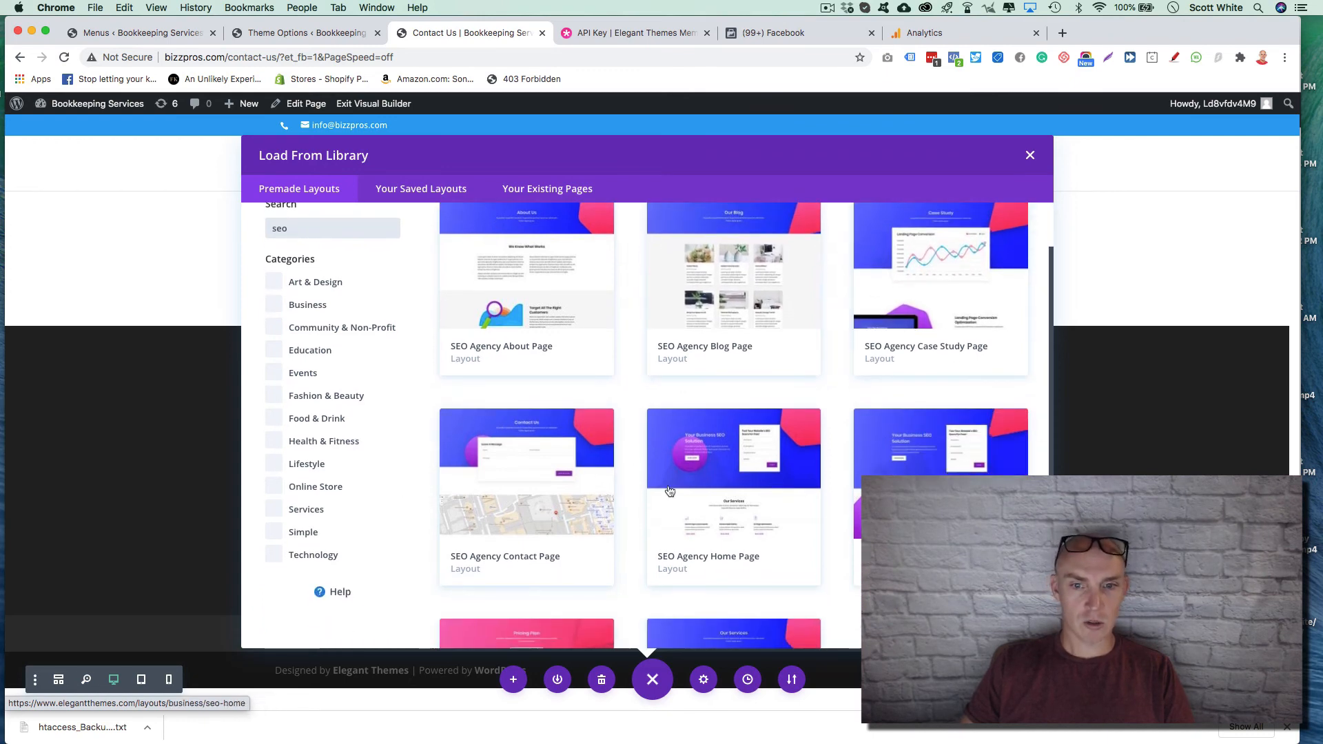
scroll(497, 397, down, 3)
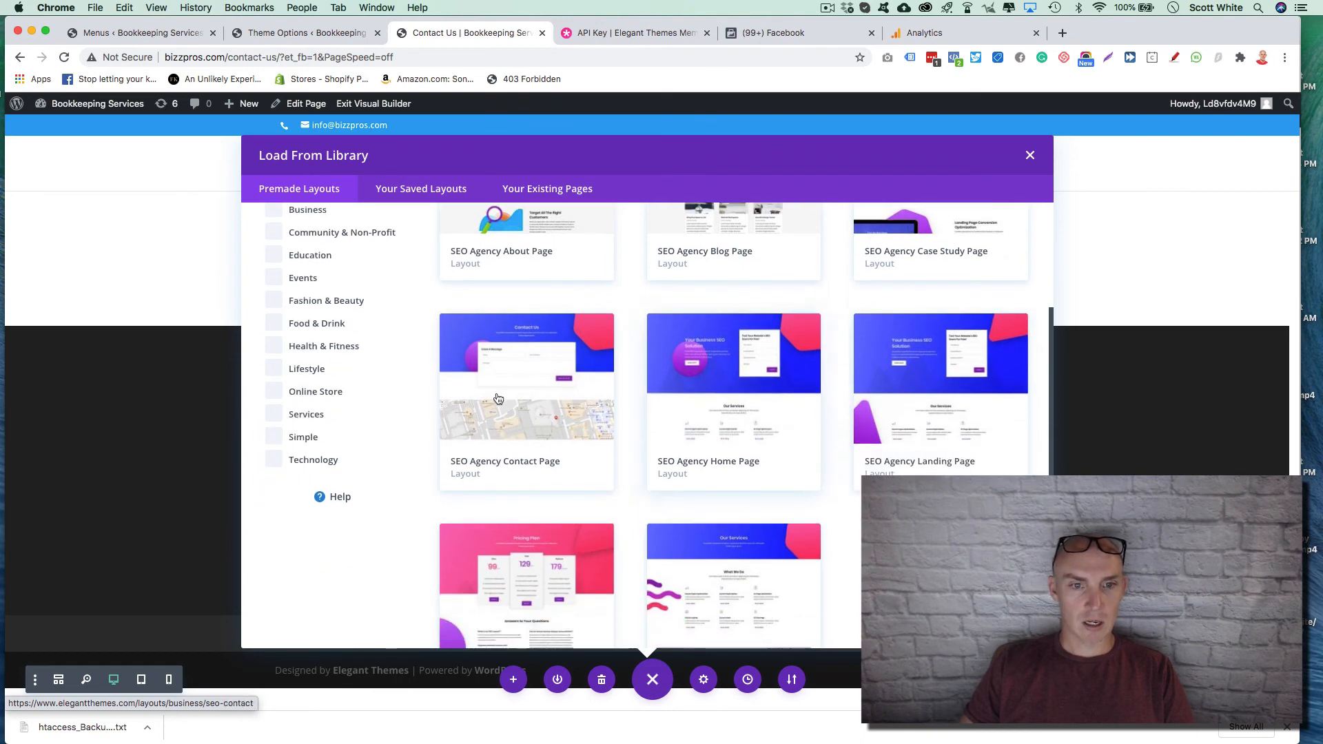
scroll(496, 397, down, 1)
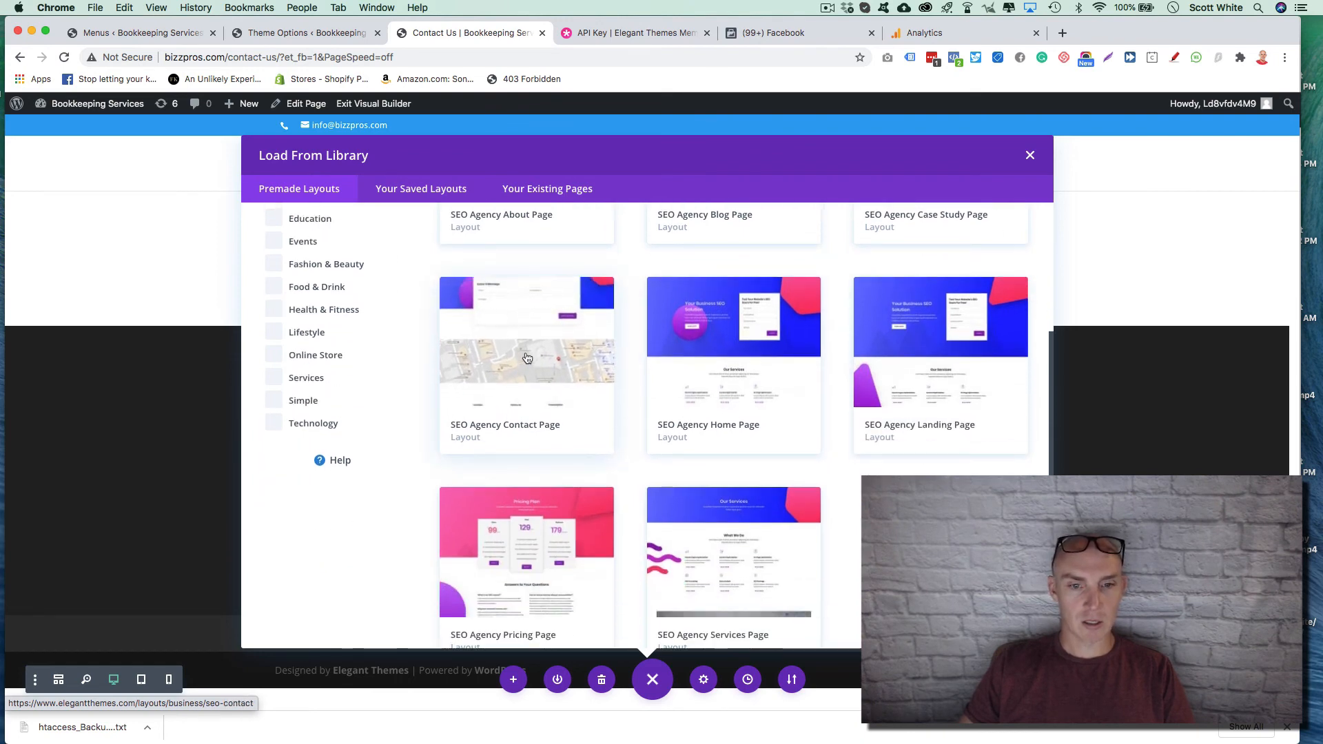
scroll(531, 366, down, 1)
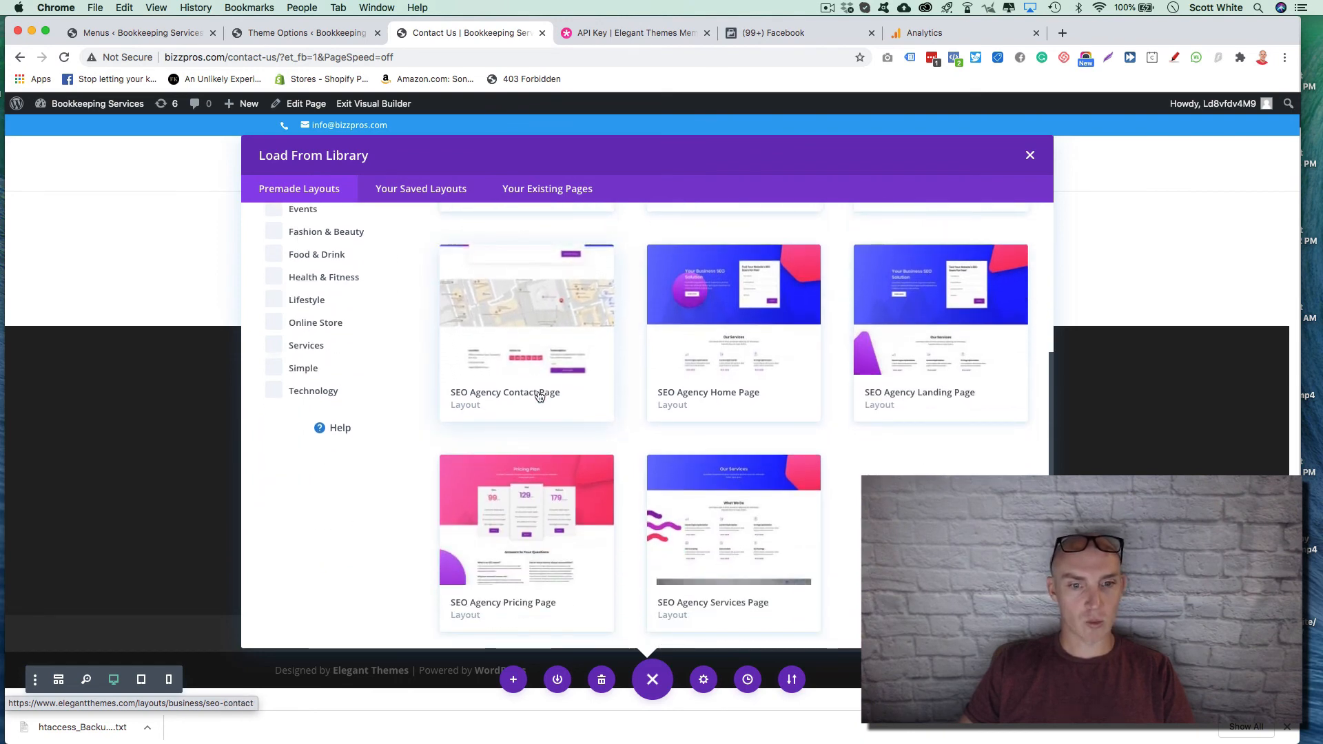
scroll(540, 372, up, 1)
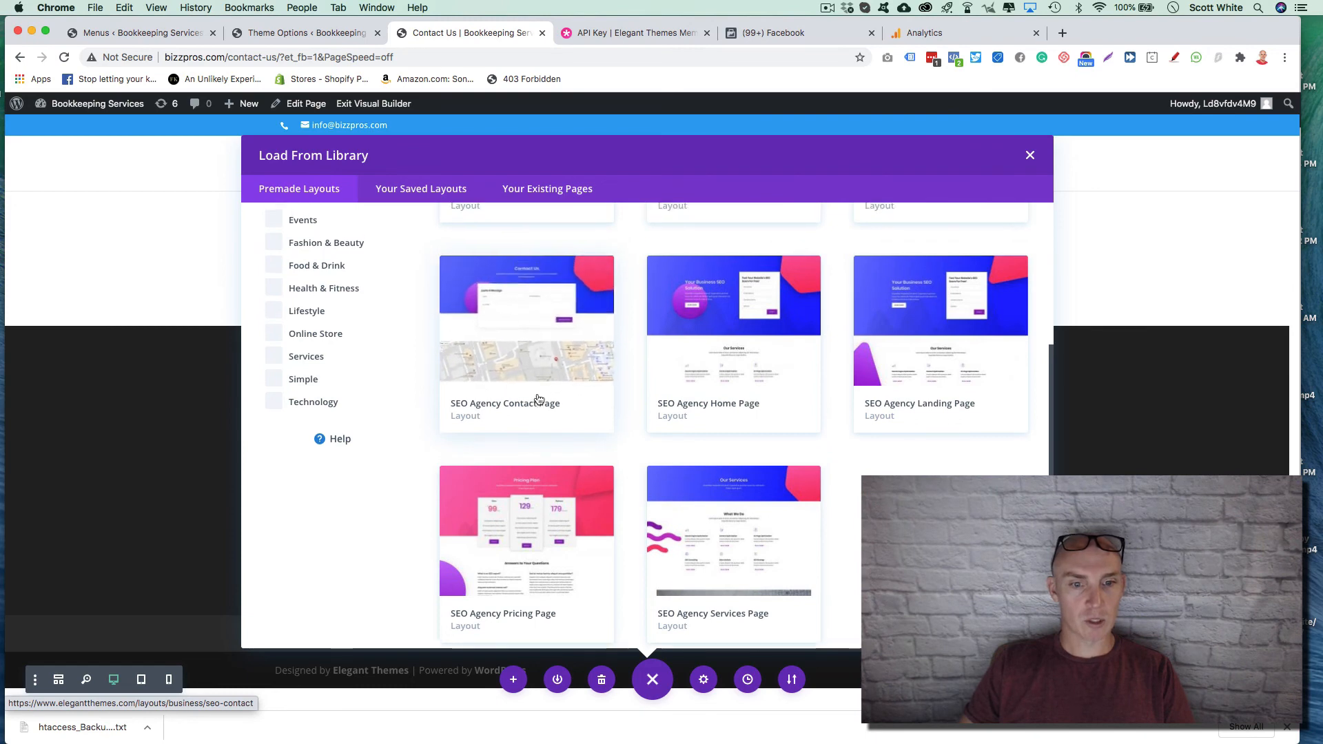
click(538, 359)
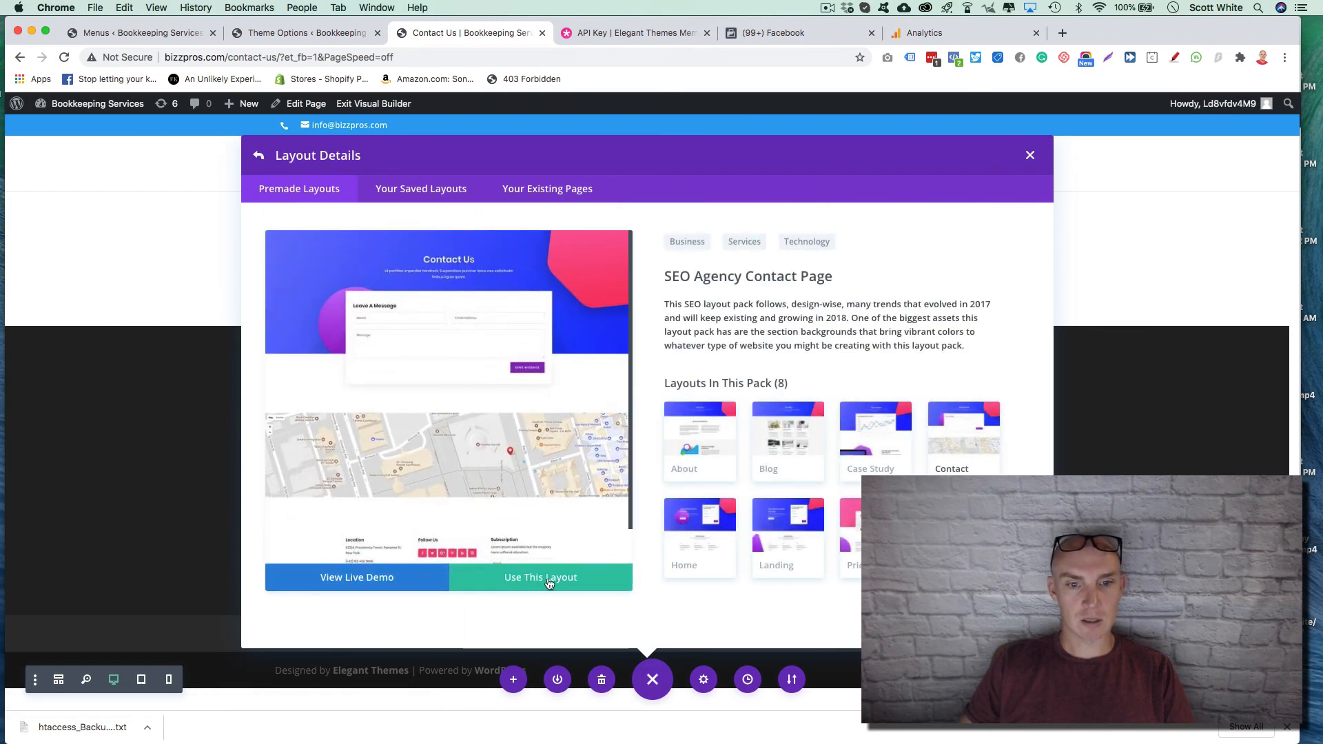
click(549, 585)
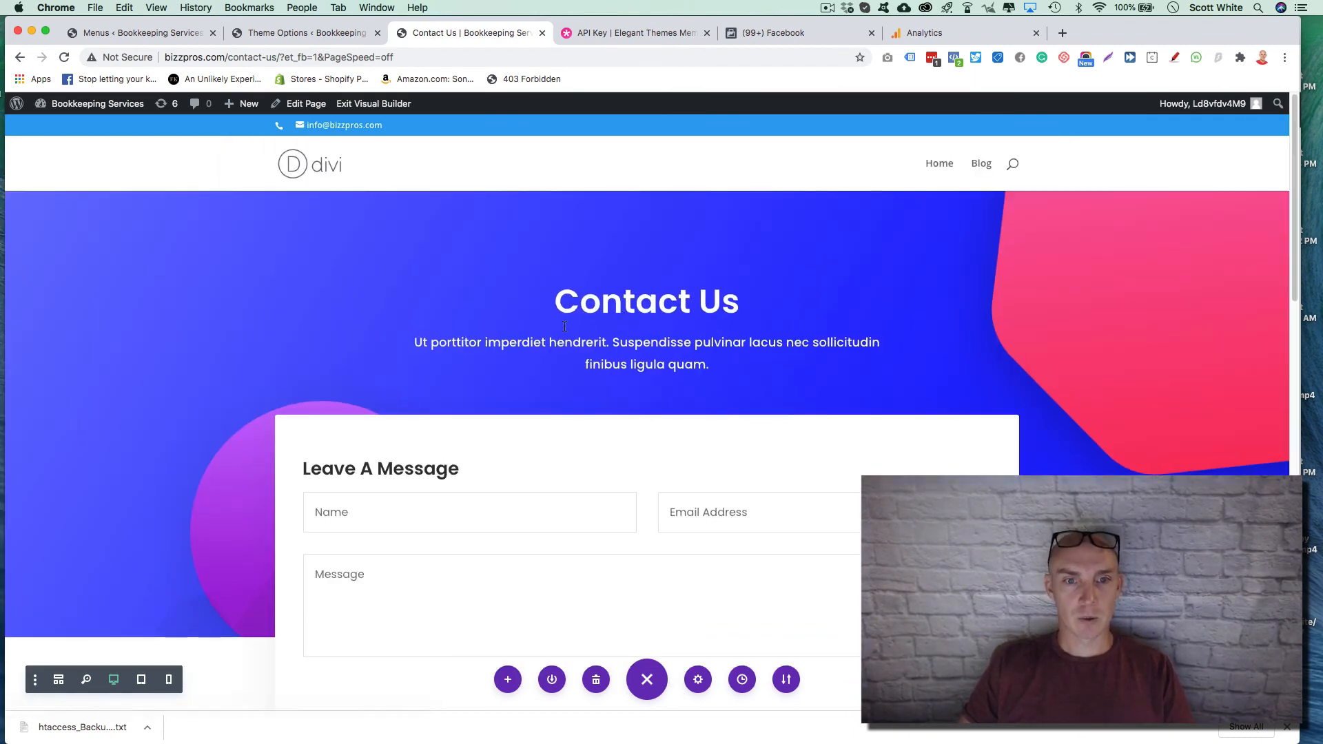
Look over the applied layout's header and contact form, and inspect the pin settings of the full-width map without changing them
scroll(567, 336, down, 5)
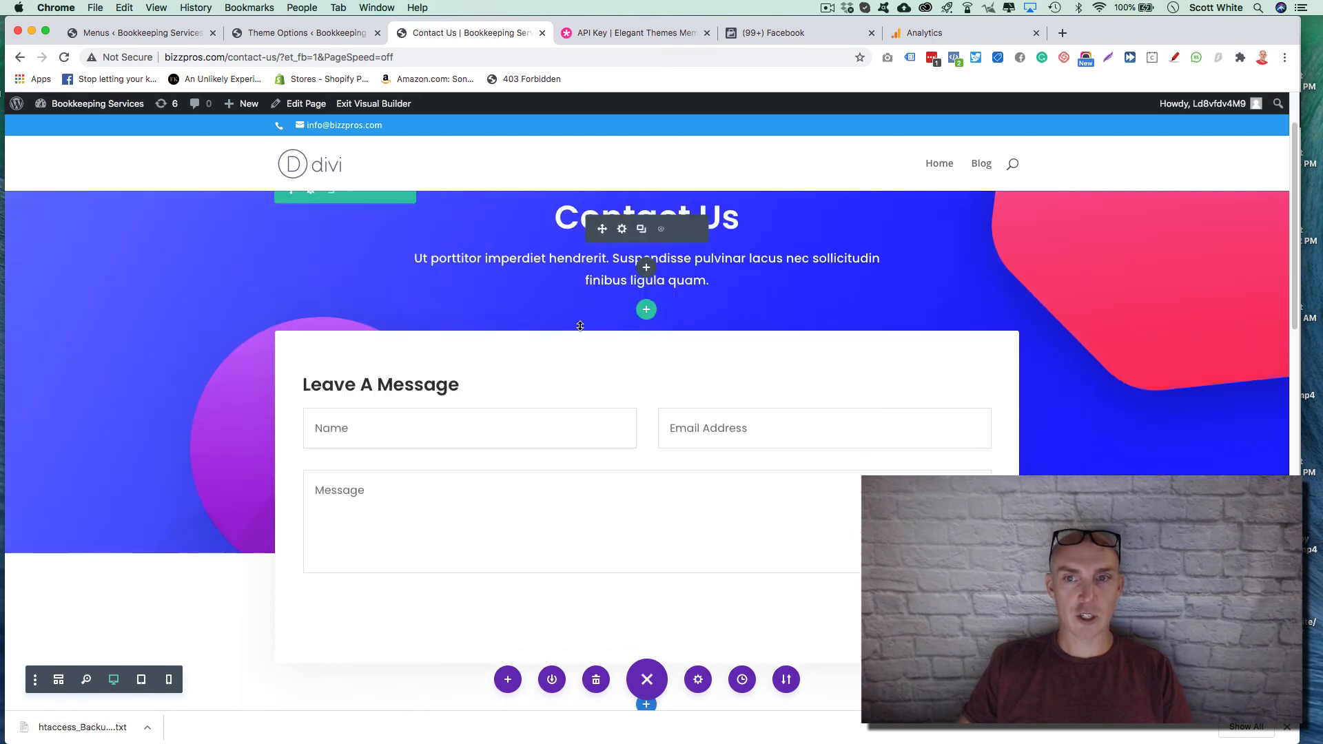
scroll(656, 291, down, 3)
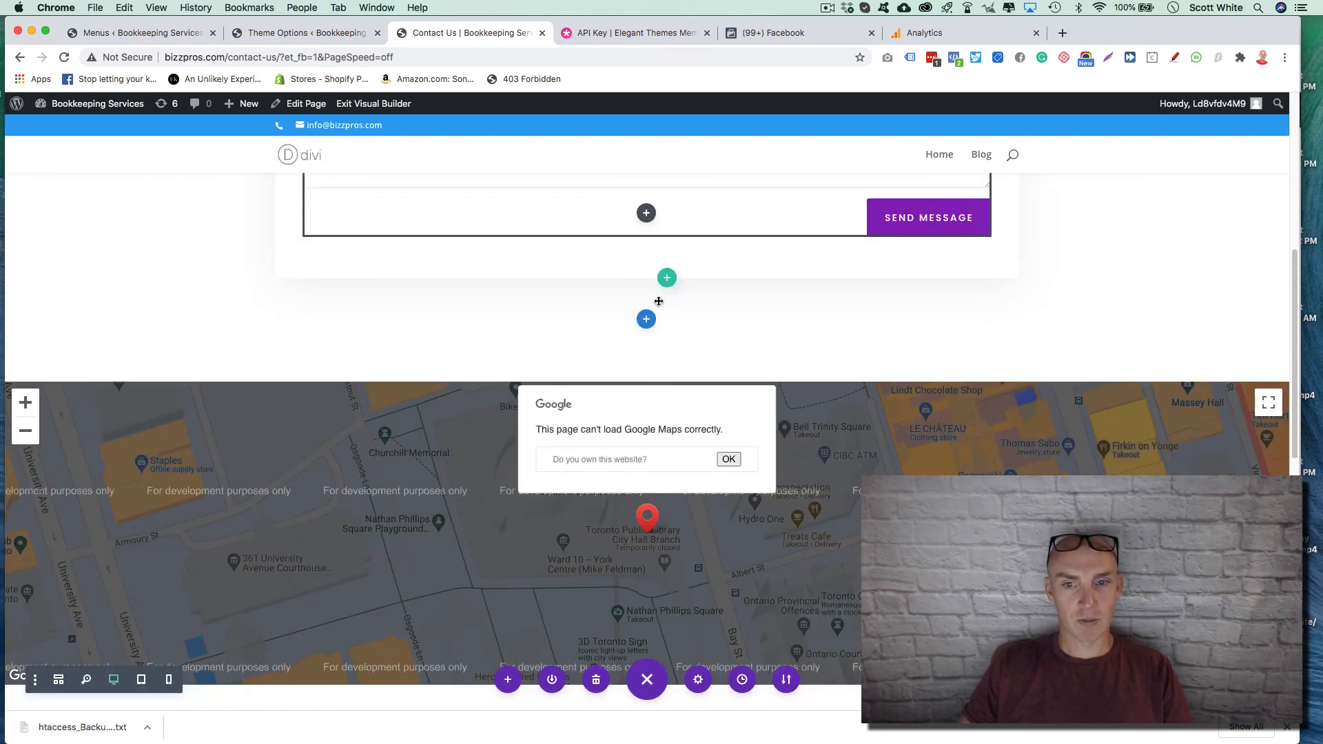
mouse_move(832, 420)
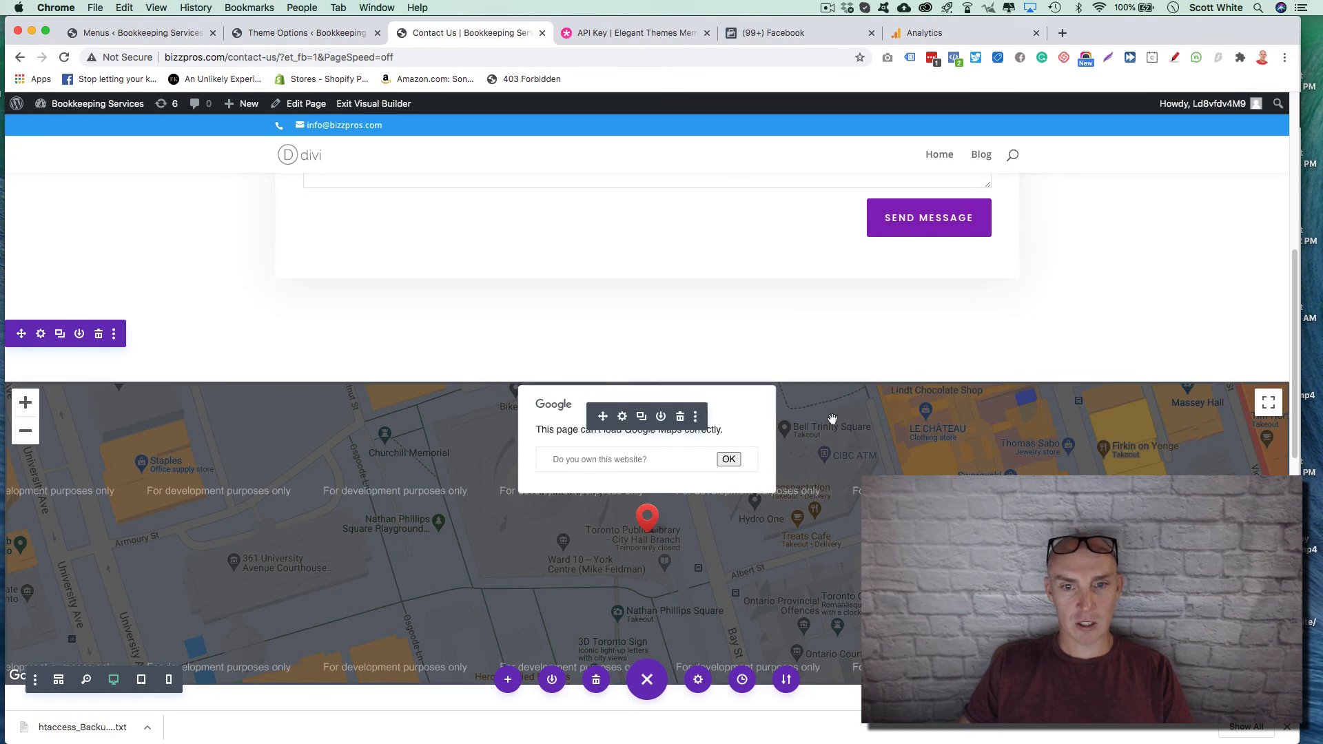
scroll(832, 419, down, 2)
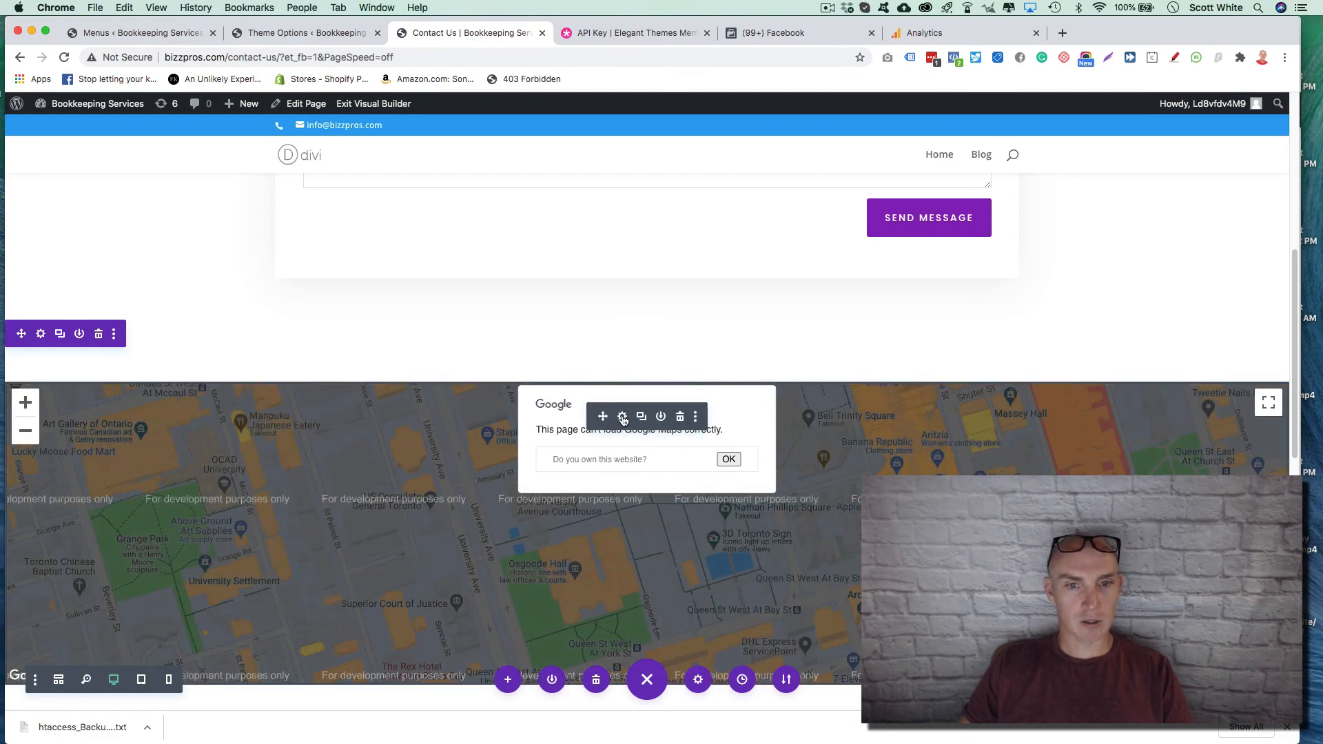
click(623, 417)
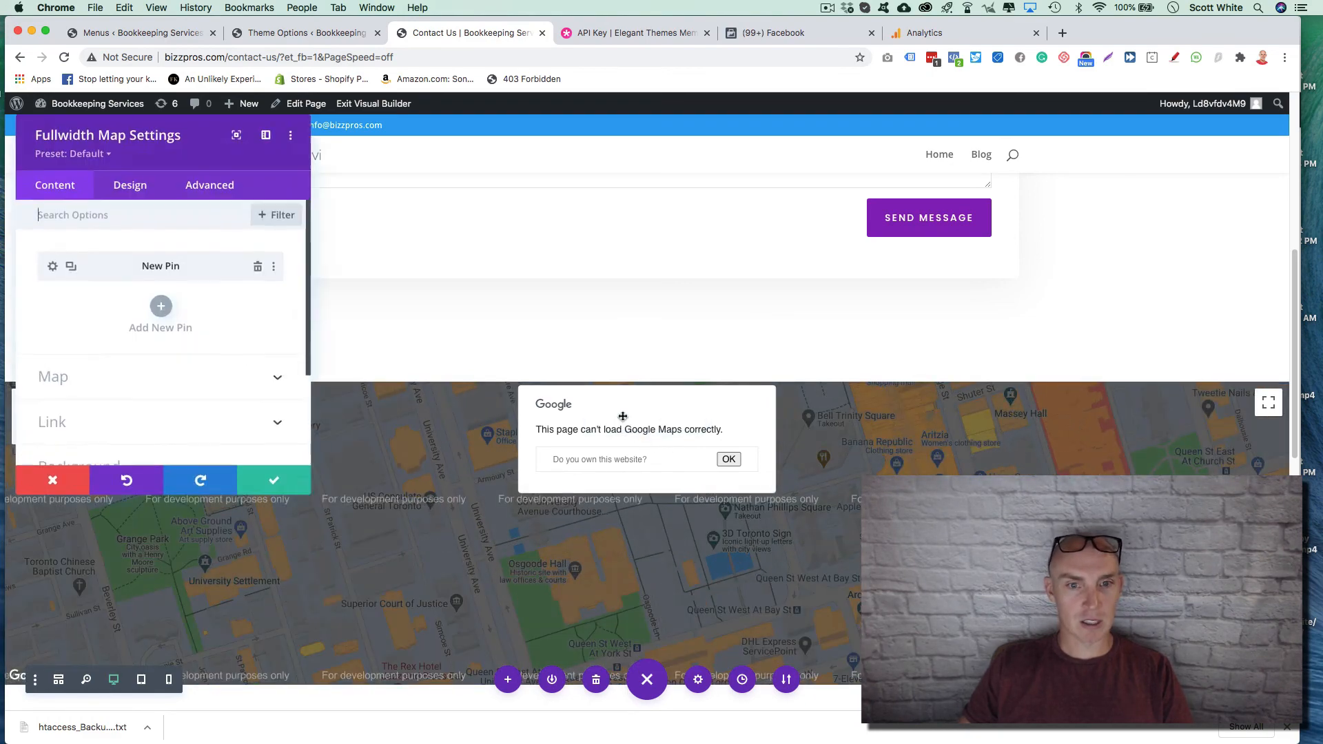
click(60, 269)
scroll(97, 313, down, 3)
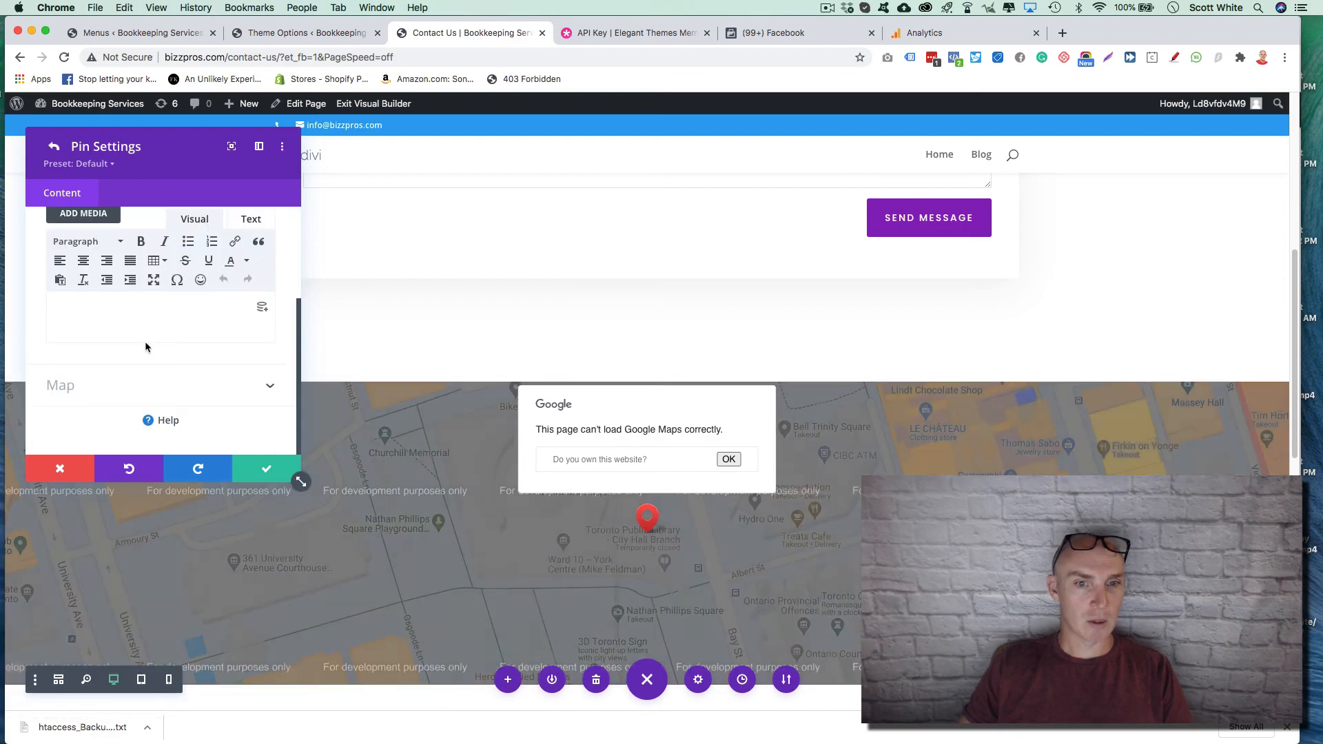
scroll(148, 344, up, 3)
click(61, 464)
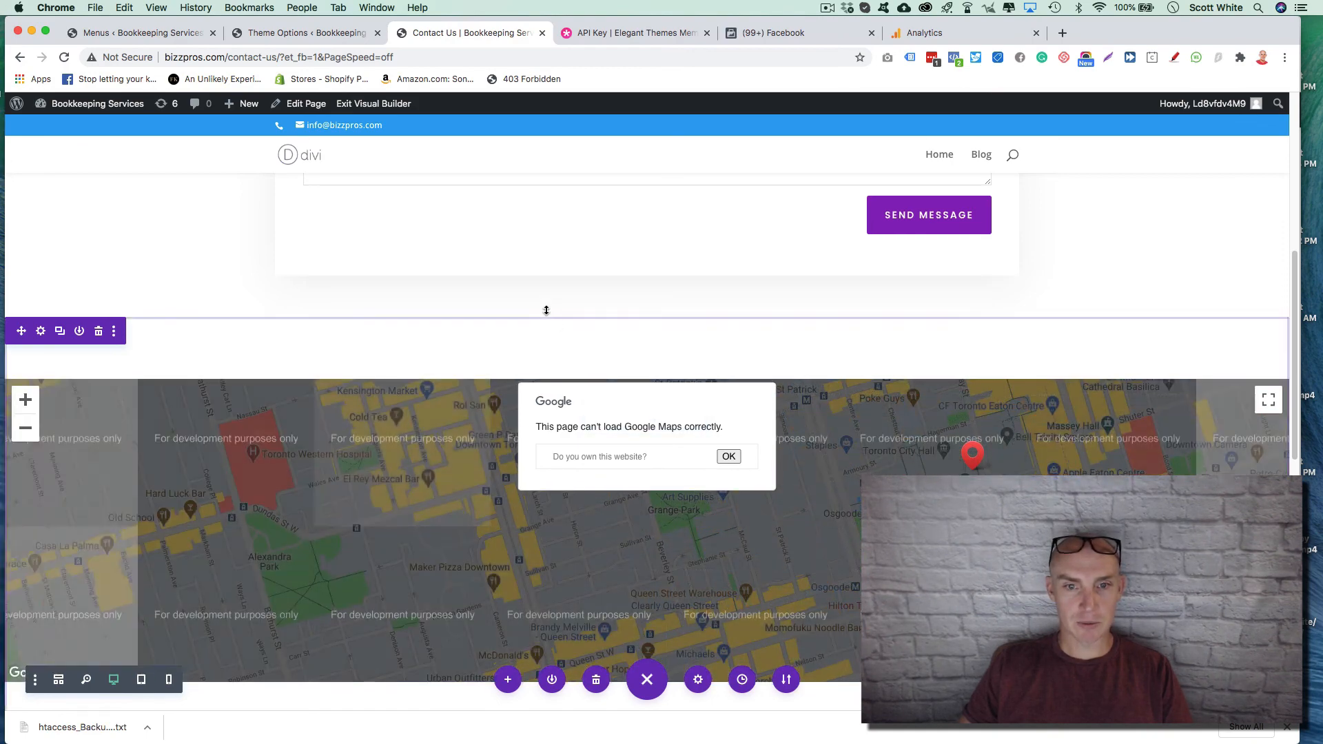
Inspect the text settings of the Location block below the map and discard them unchanged
scroll(544, 308, down, 5)
scroll(324, 469, down, 5)
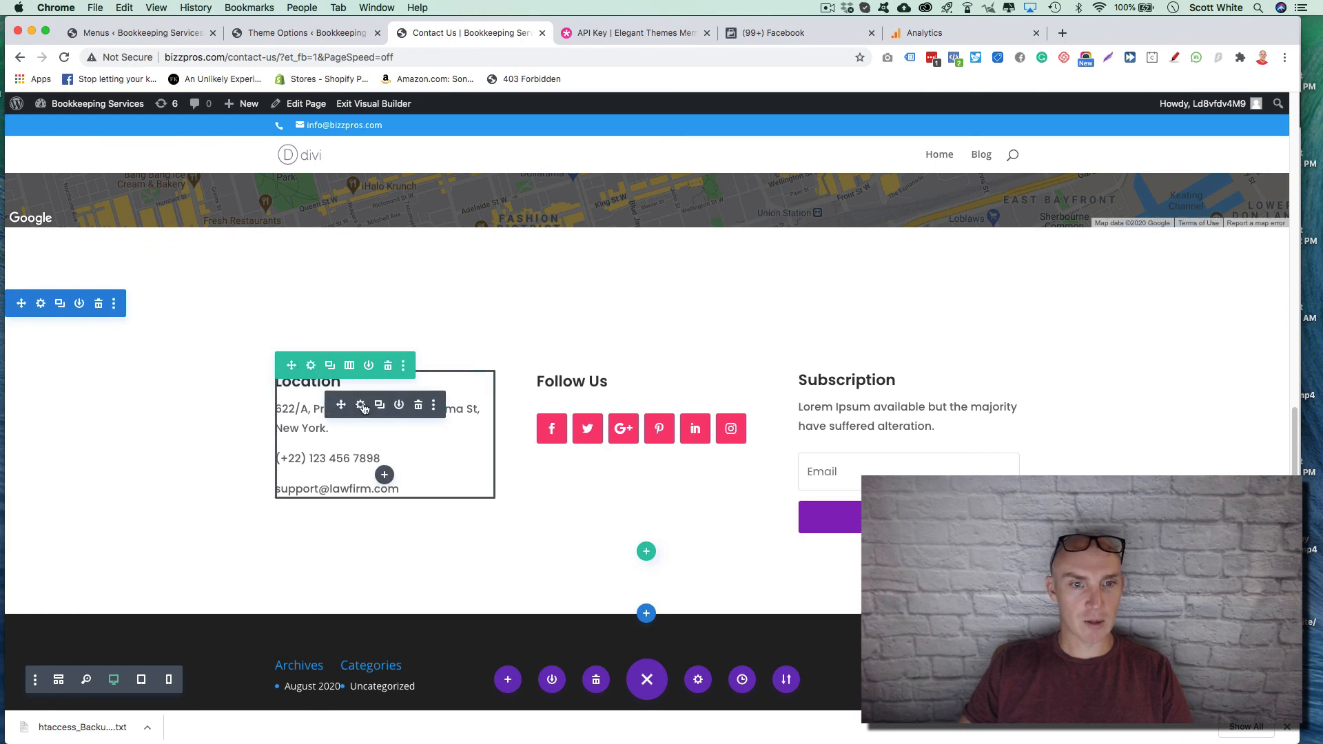
click(362, 405)
scroll(135, 445, down, 3)
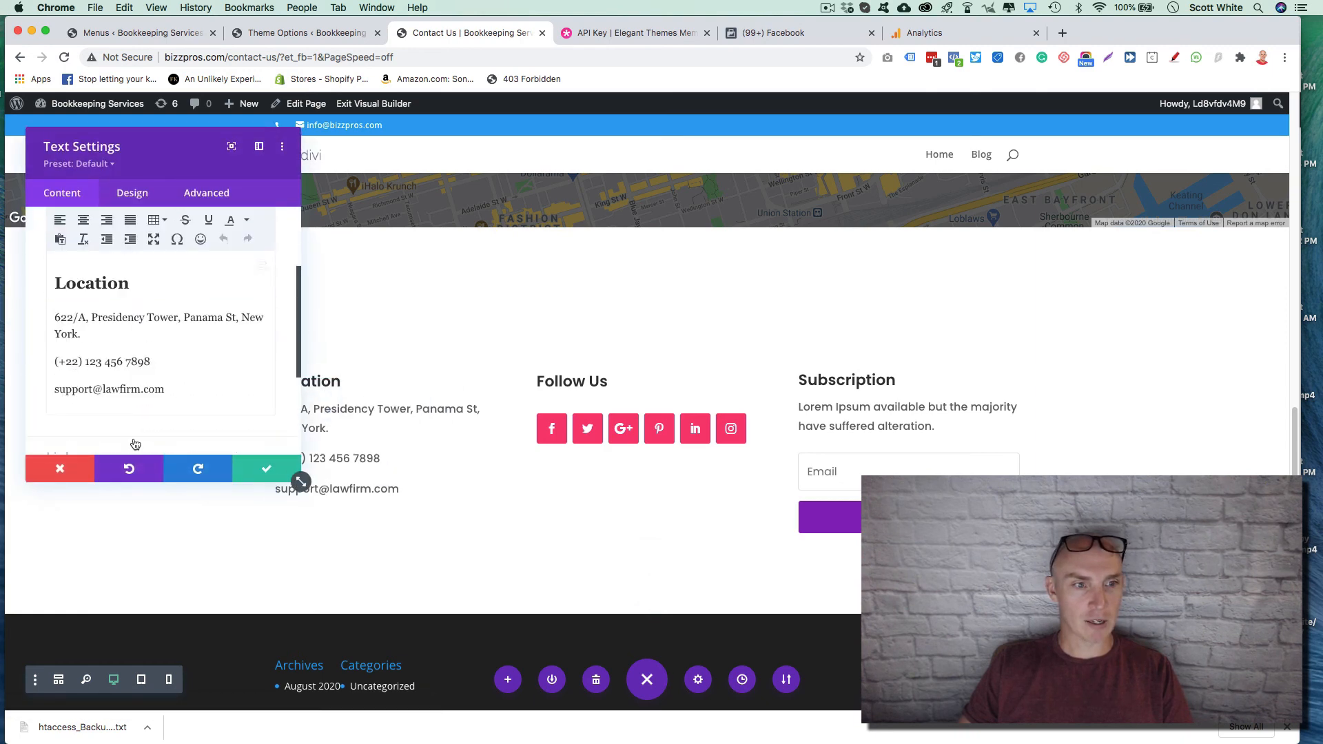
scroll(191, 394, up, 3)
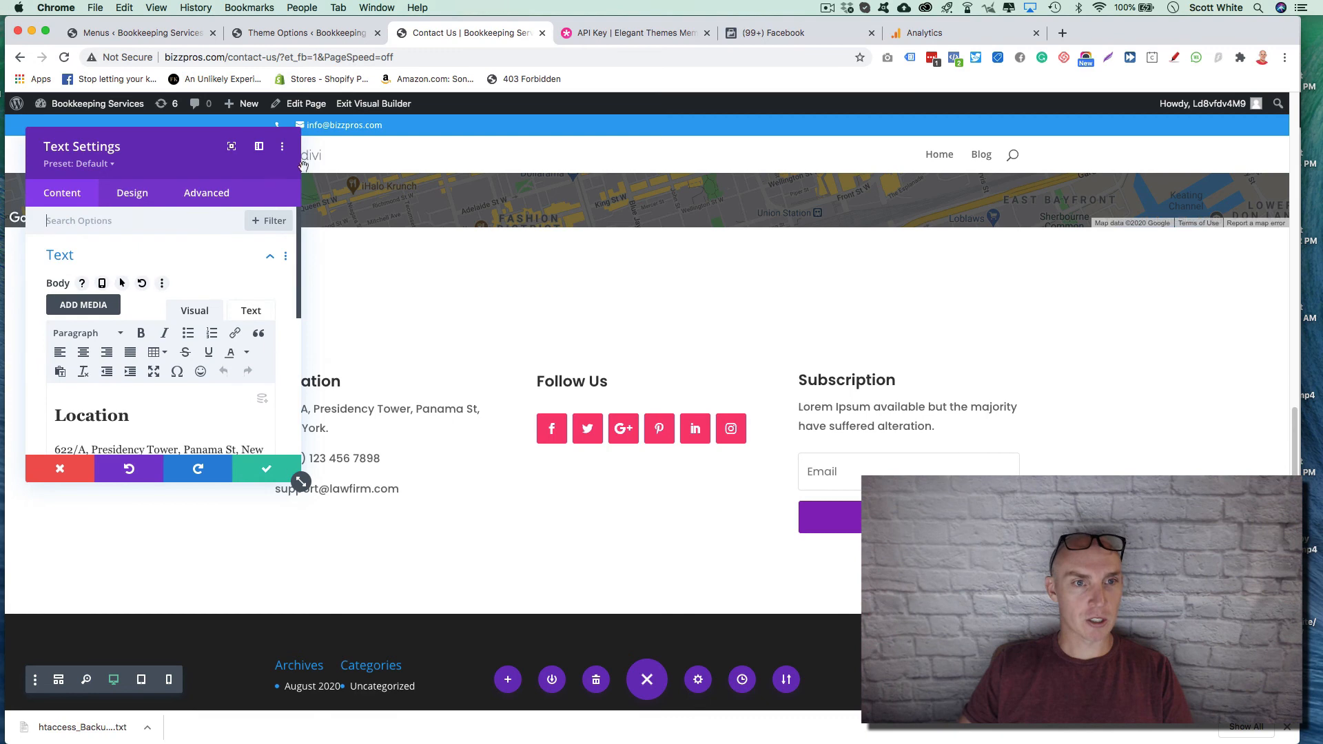
click(60, 470)
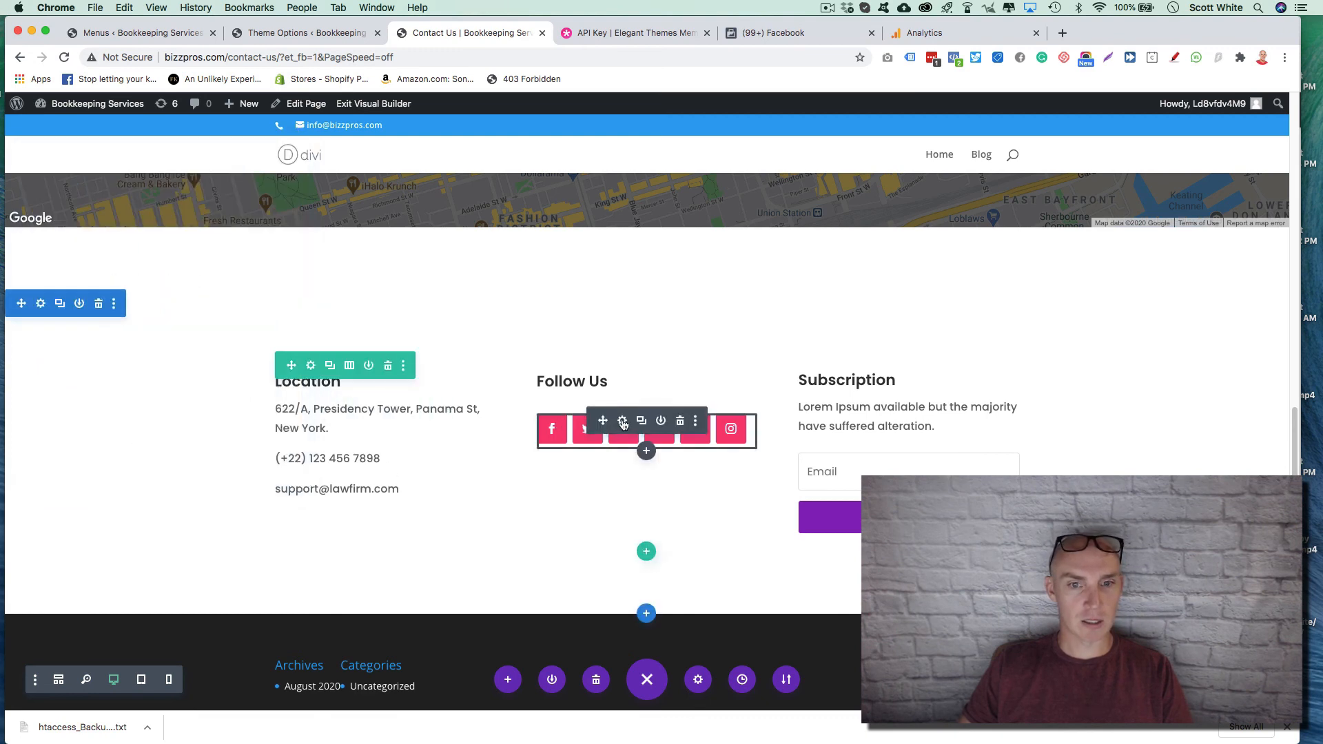
Examine the network list in the Follow Us social media settings without changing it, and review the rest of the page
click(623, 422)
scroll(197, 338, down, 5)
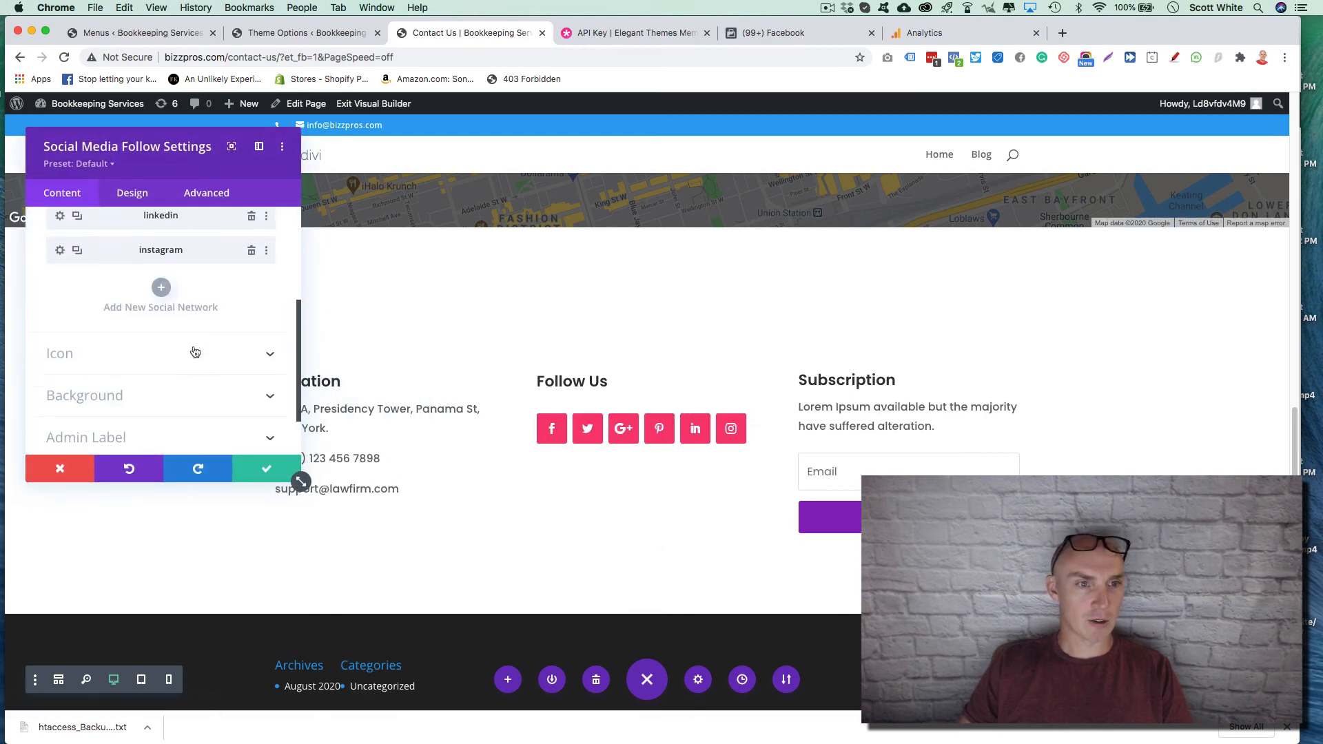
scroll(195, 352, up, 1)
click(60, 470)
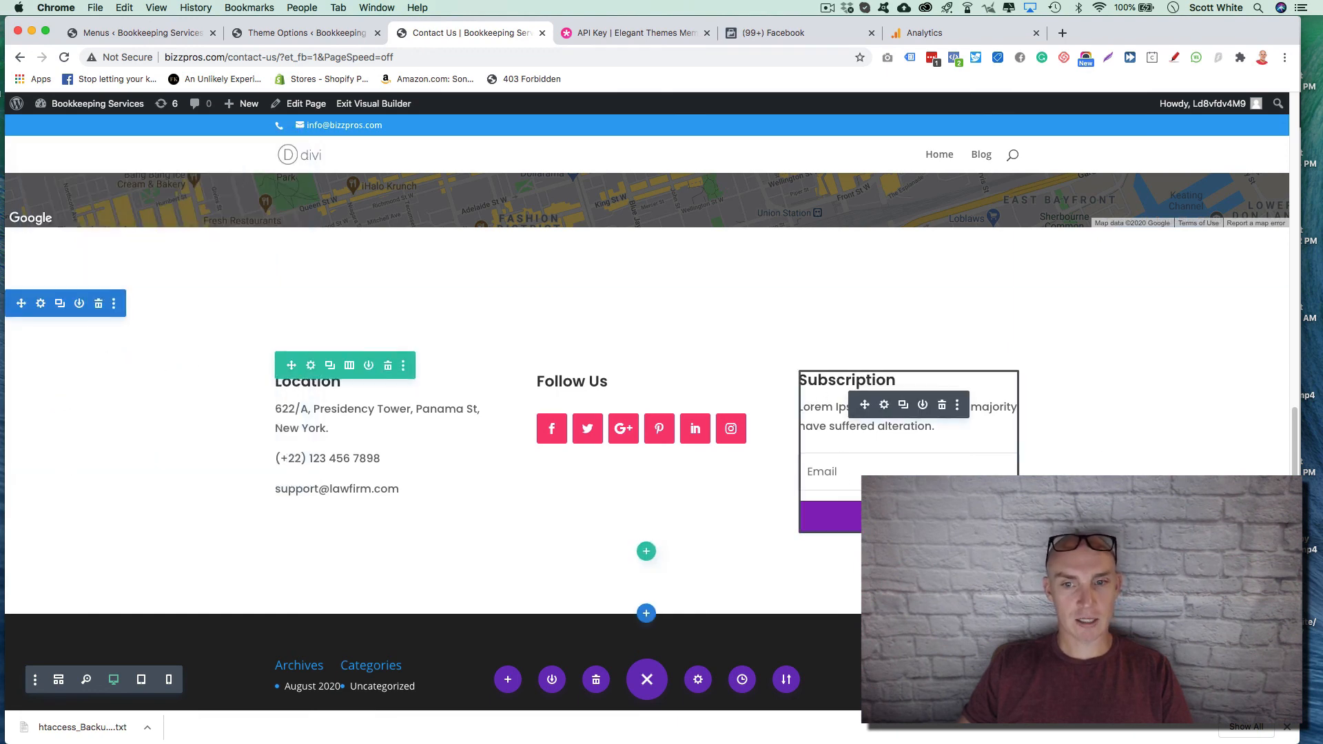
scroll(698, 368, down, 3)
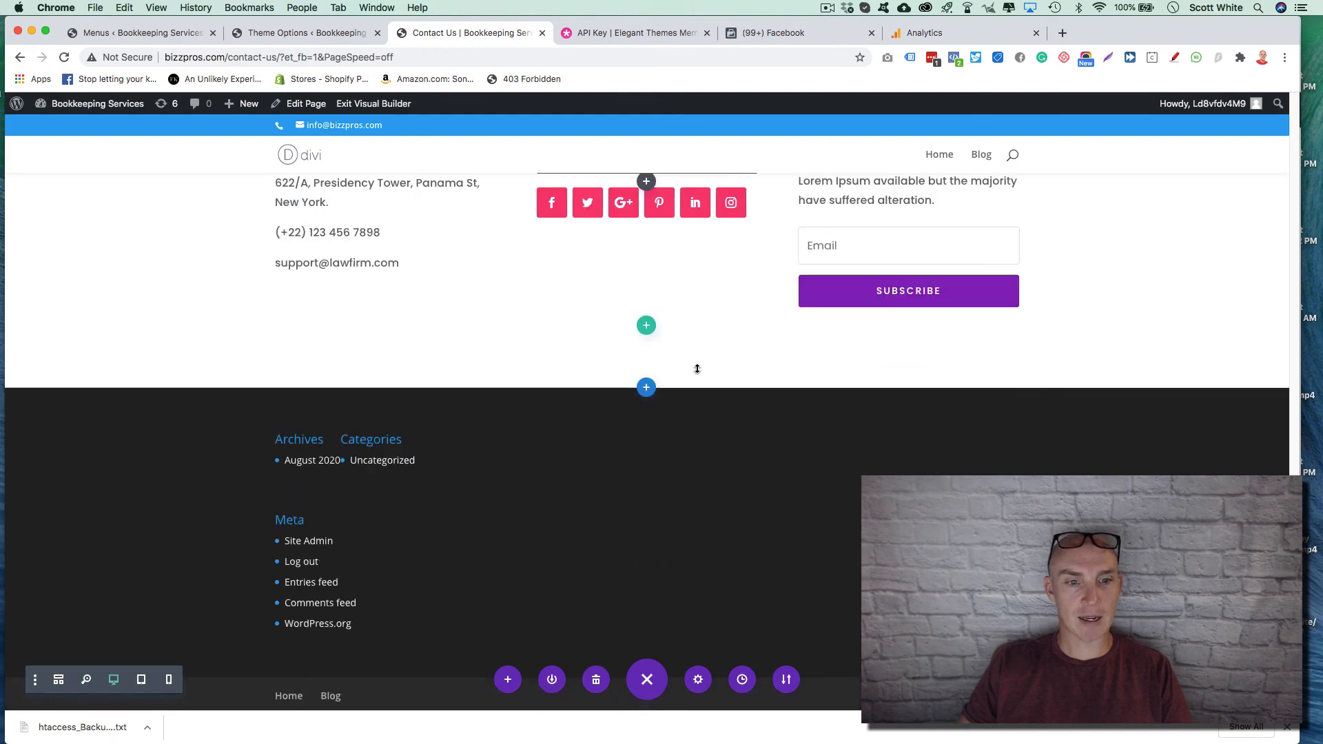
scroll(698, 369, up, 10)
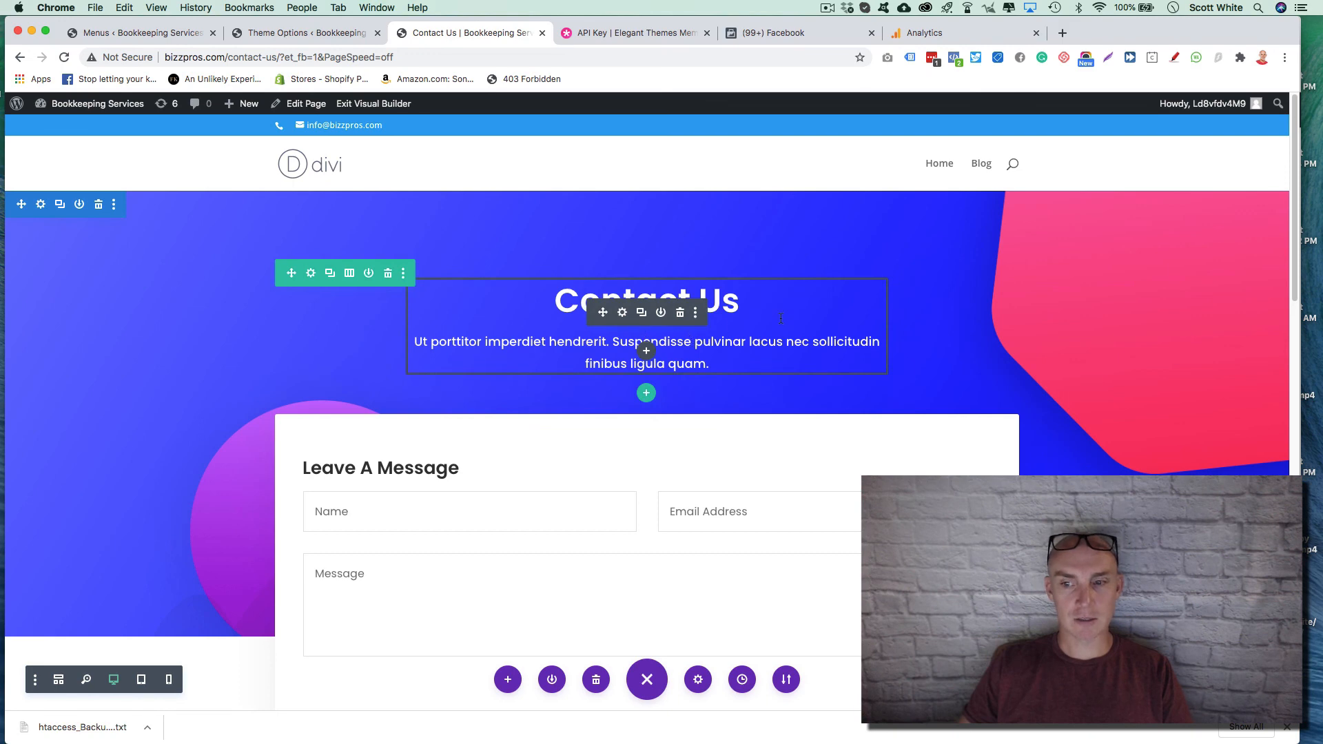
Return to the dashboard's menu settings, add the Contact Us page to the Footer Menu and save the menu
mouse_move(73, 103)
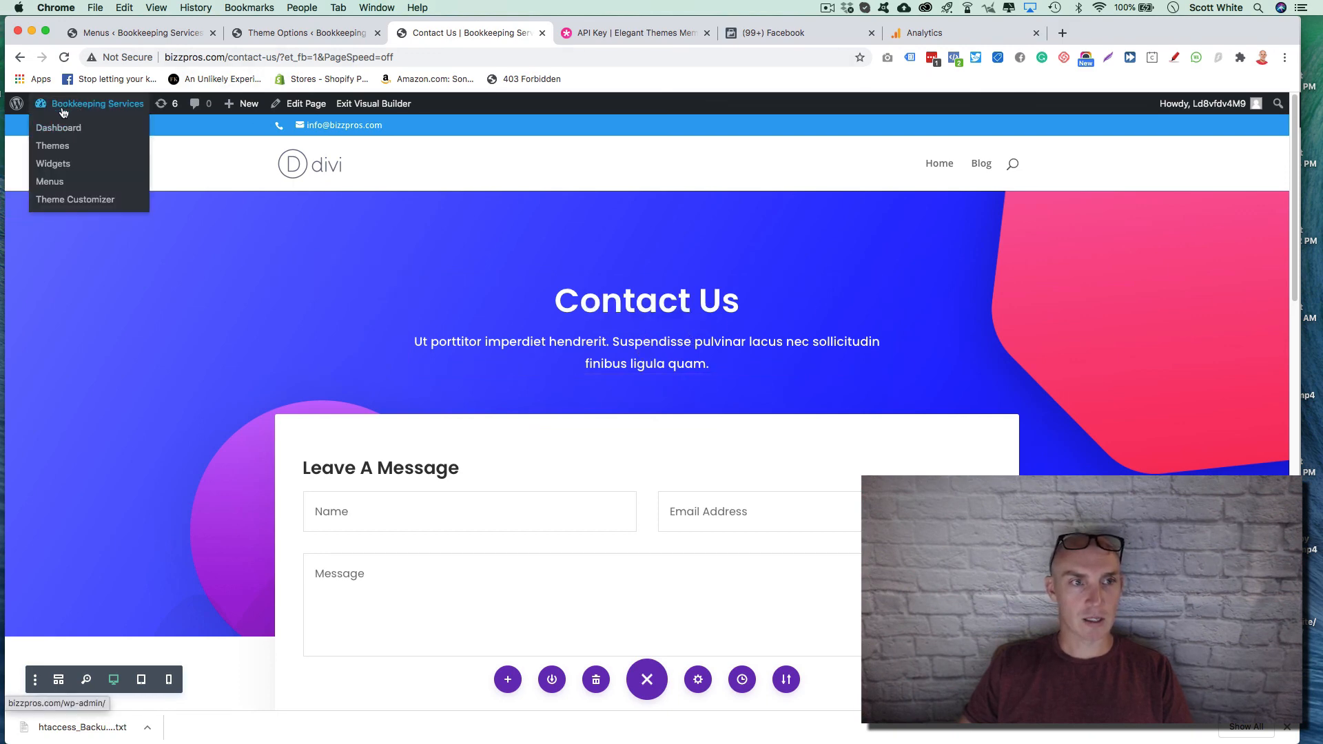
click(66, 131)
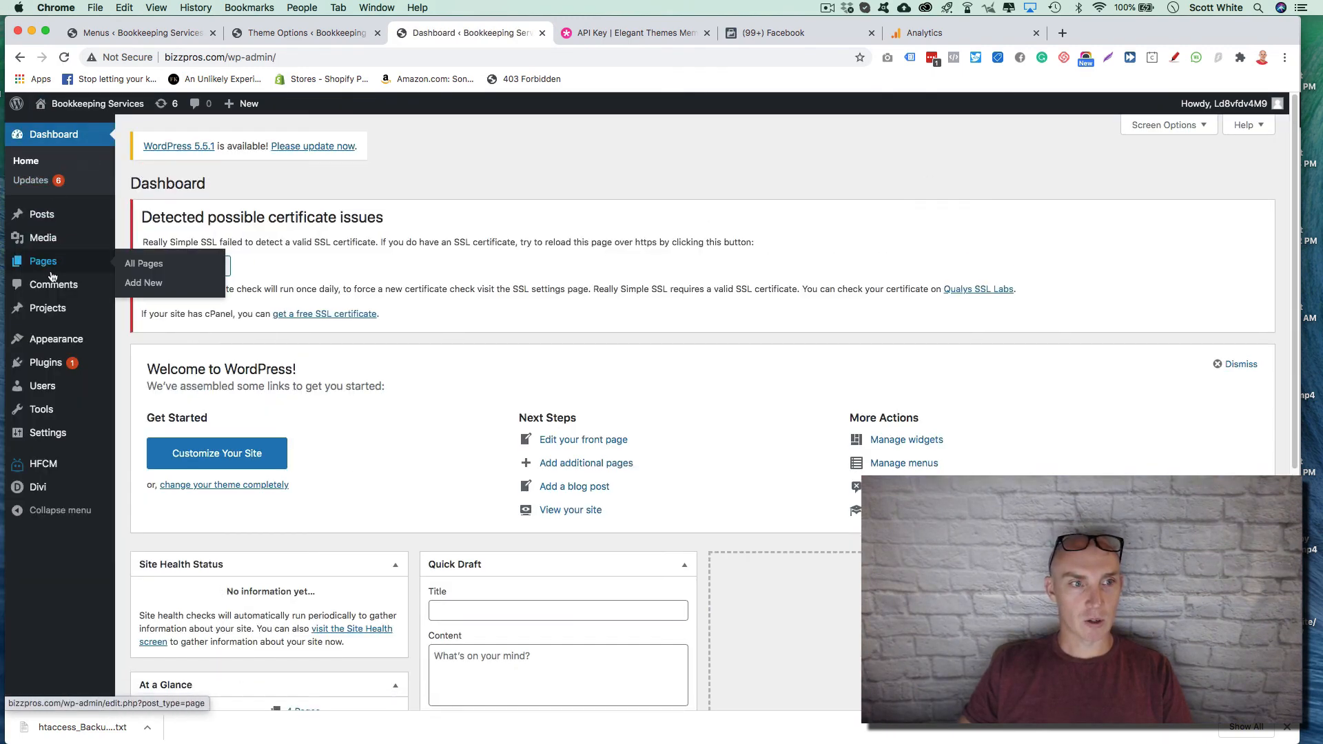
mouse_move(57, 363)
mouse_move(46, 438)
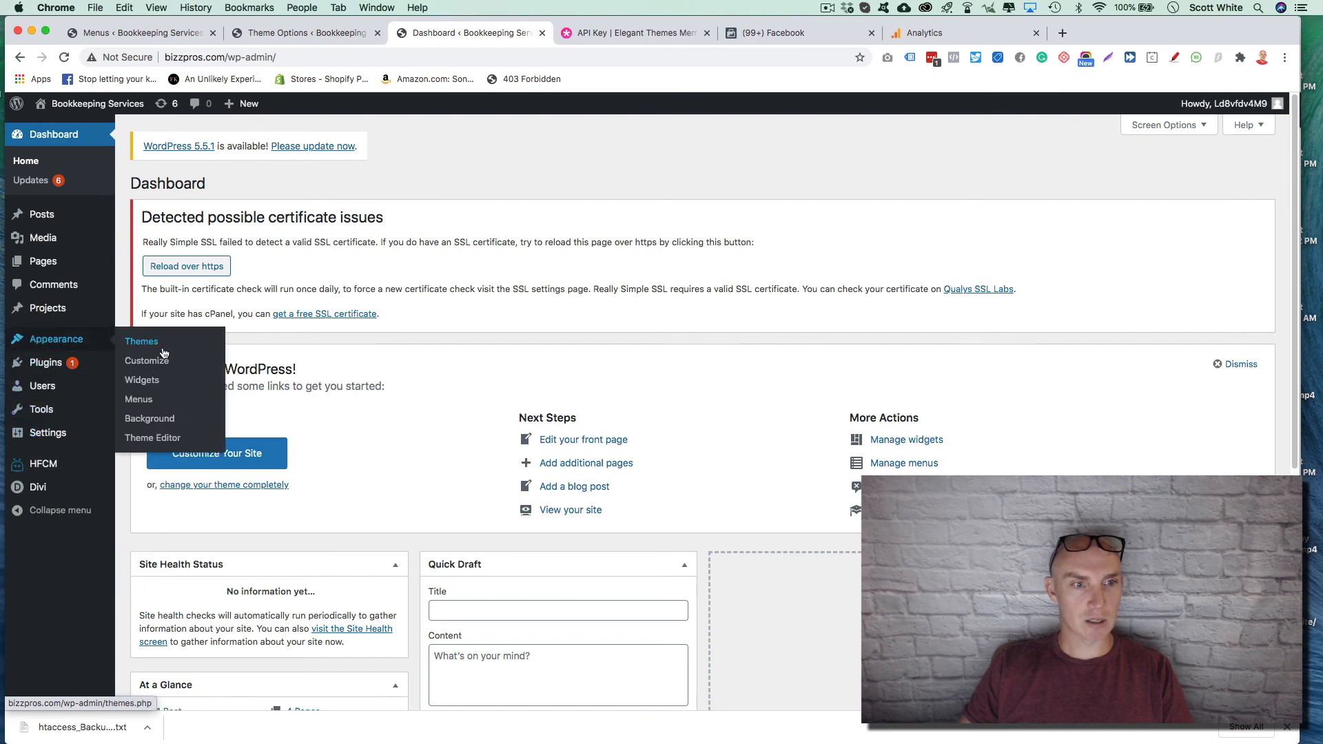
click(149, 401)
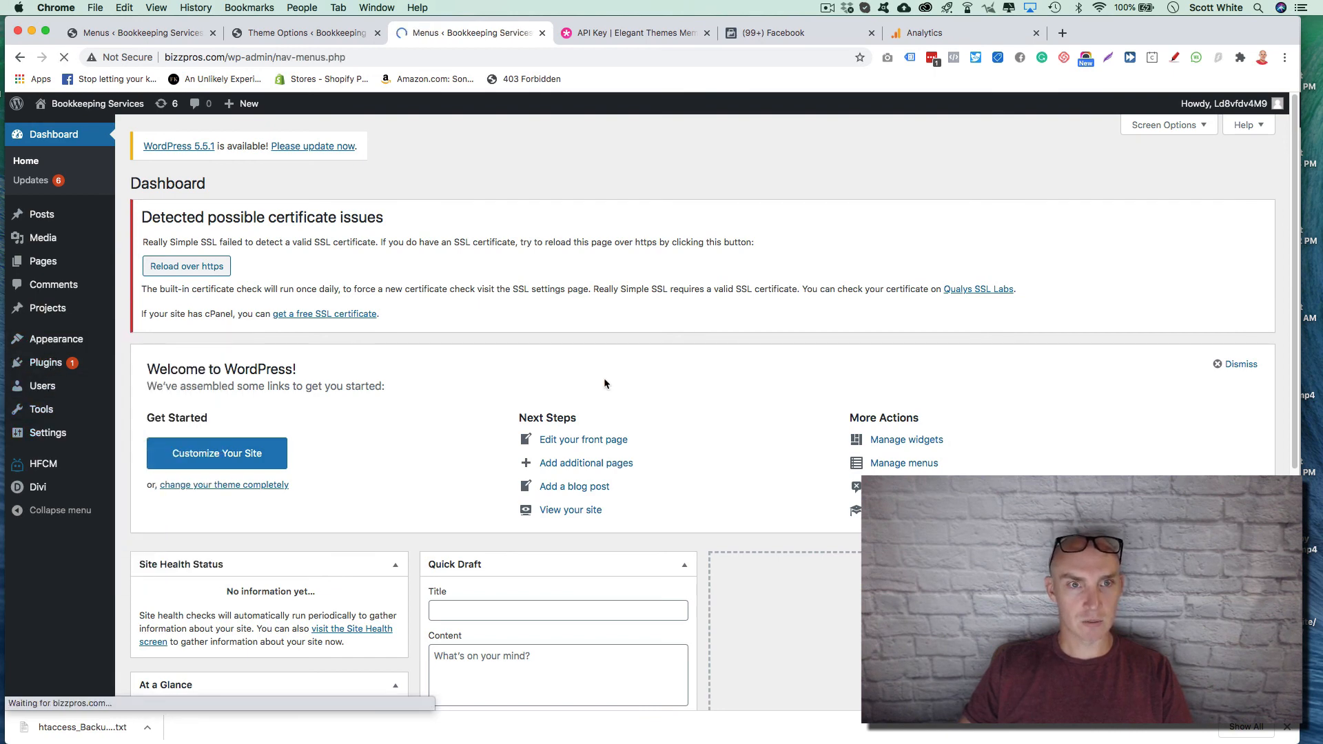
scroll(345, 372, down, 3)
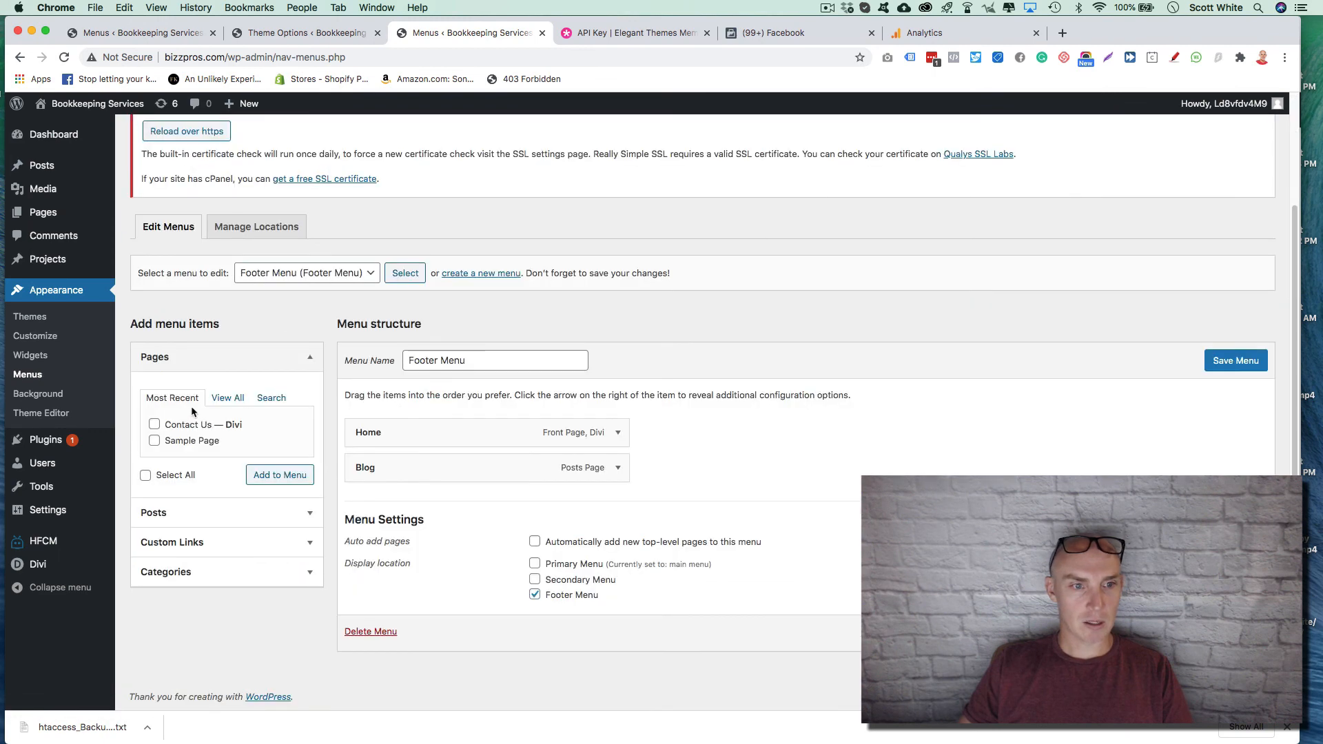
click(227, 398)
click(156, 458)
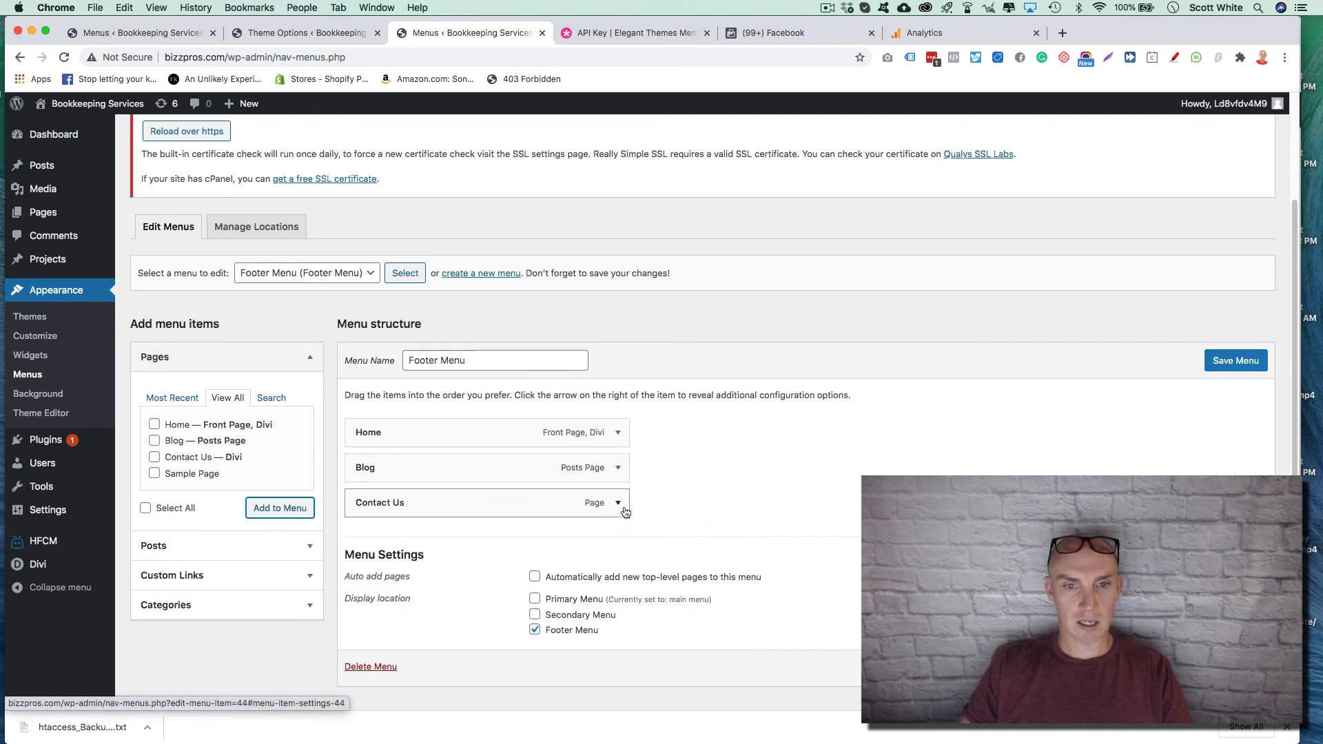
click(1227, 364)
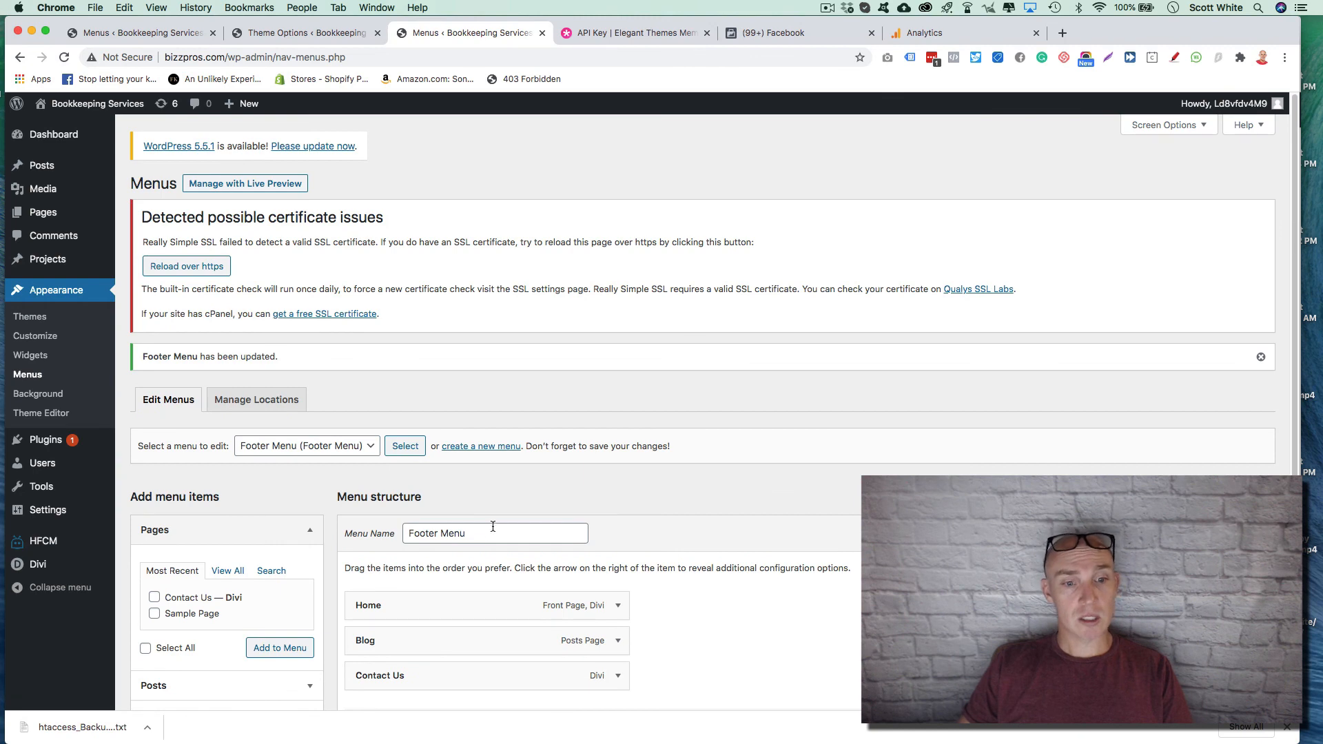
Open the live home page and review its sections from the Bookkeeping Services header down to the footer
mouse_move(53, 217)
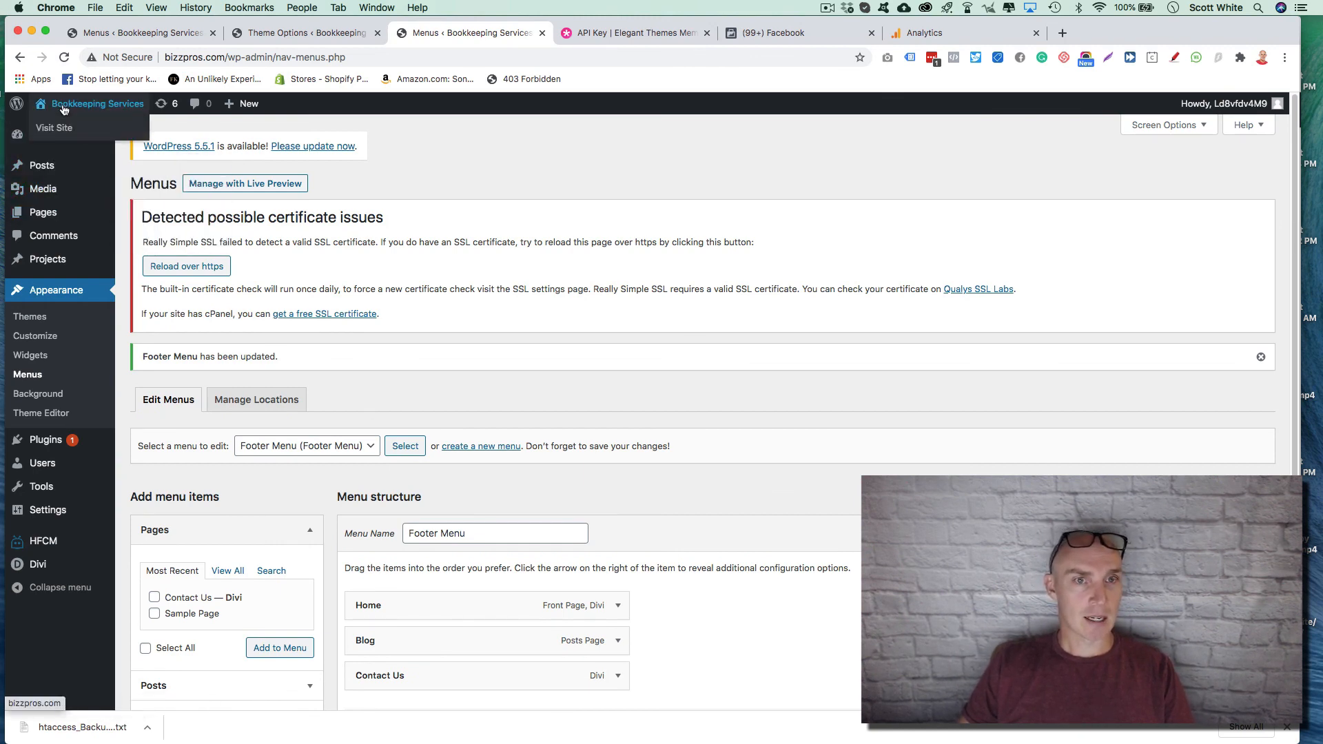
click(174, 39)
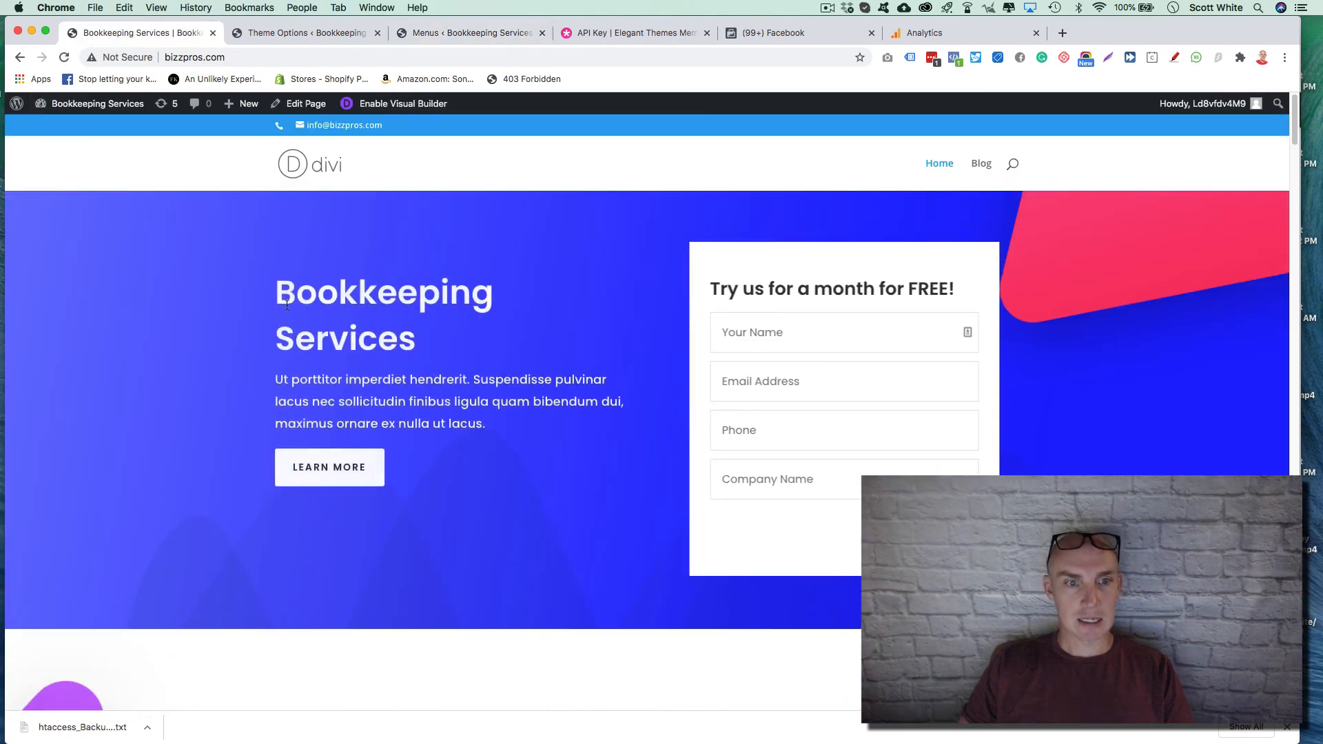
scroll(375, 331, down, 15)
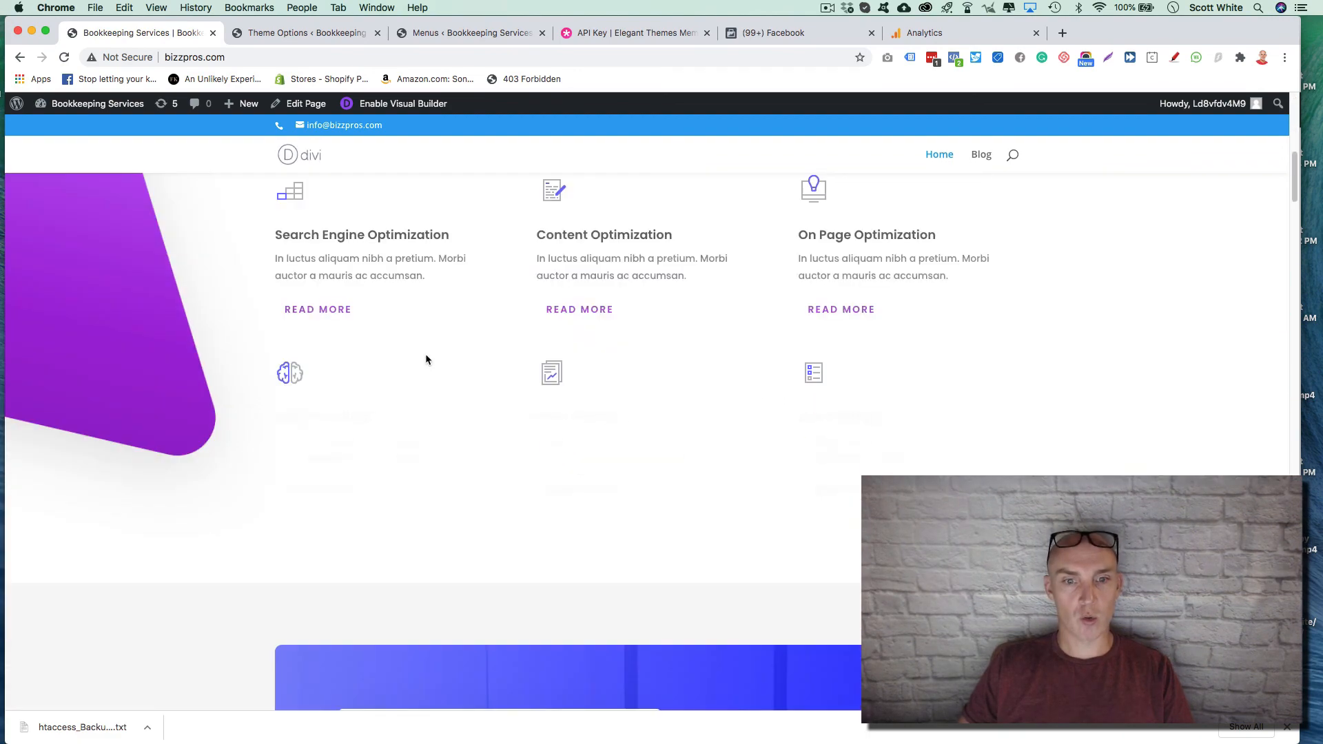
scroll(426, 358, down, 20)
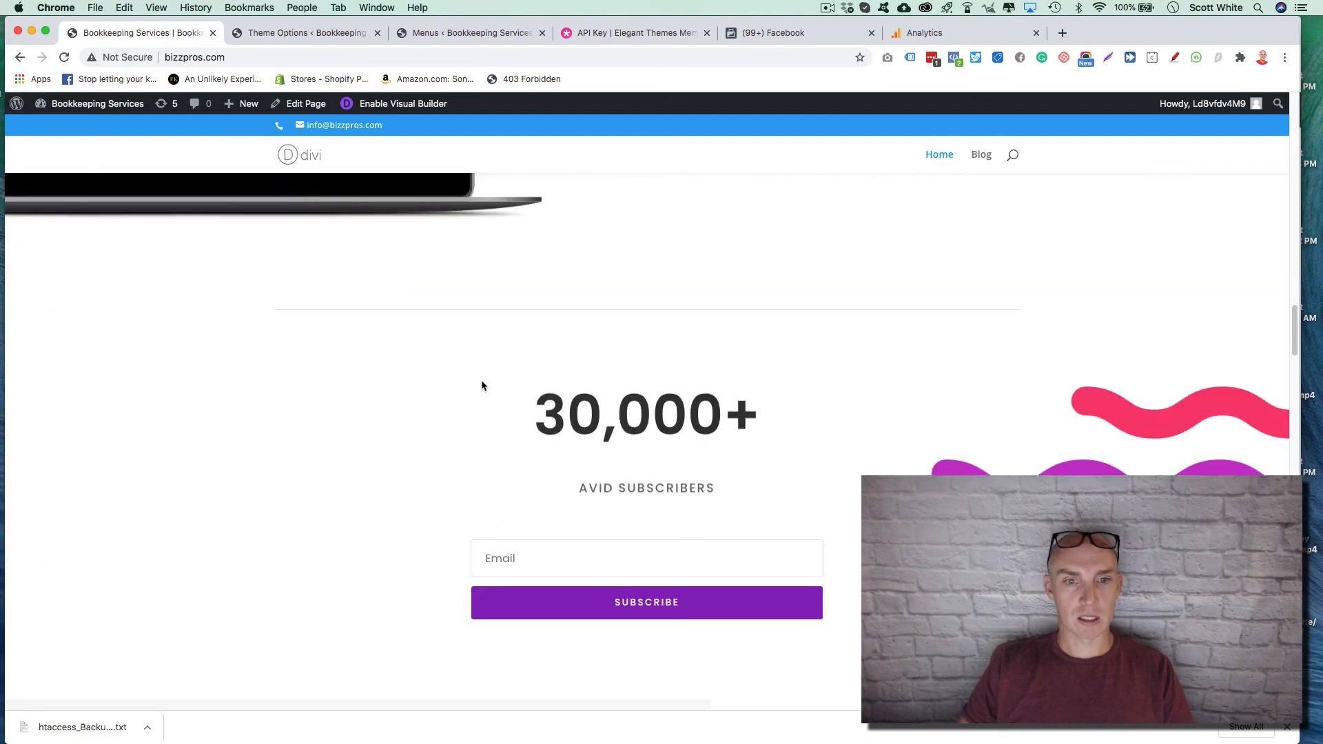
scroll(480, 386, down, 20)
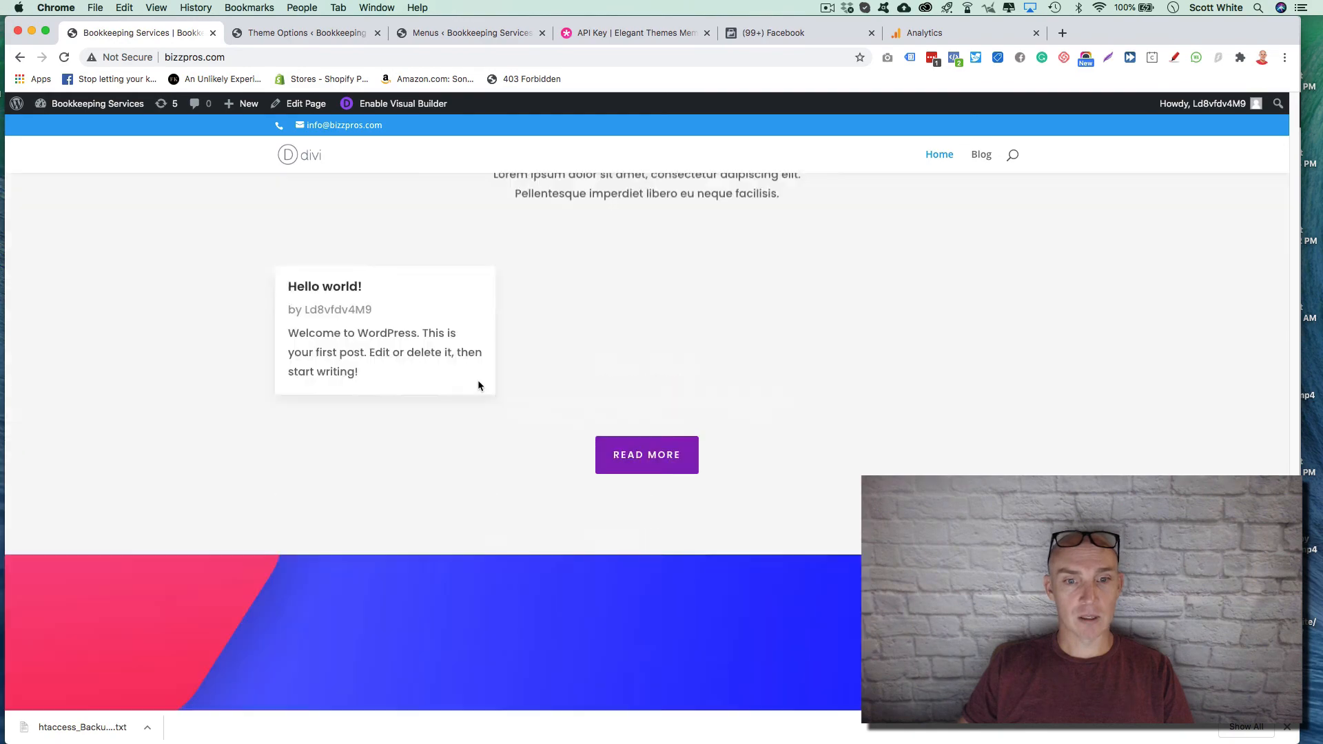
scroll(480, 386, up, 20)
scroll(478, 379, up, 20)
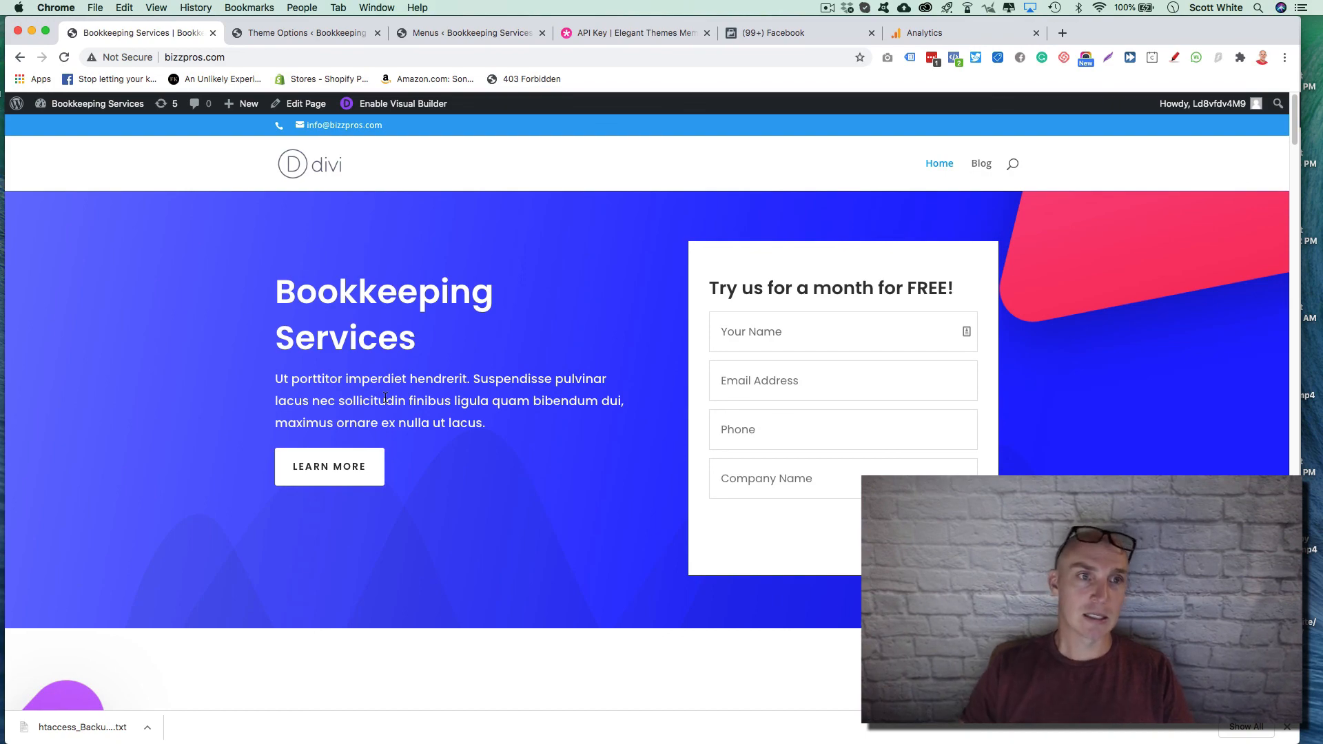
scroll(310, 328, down, 15)
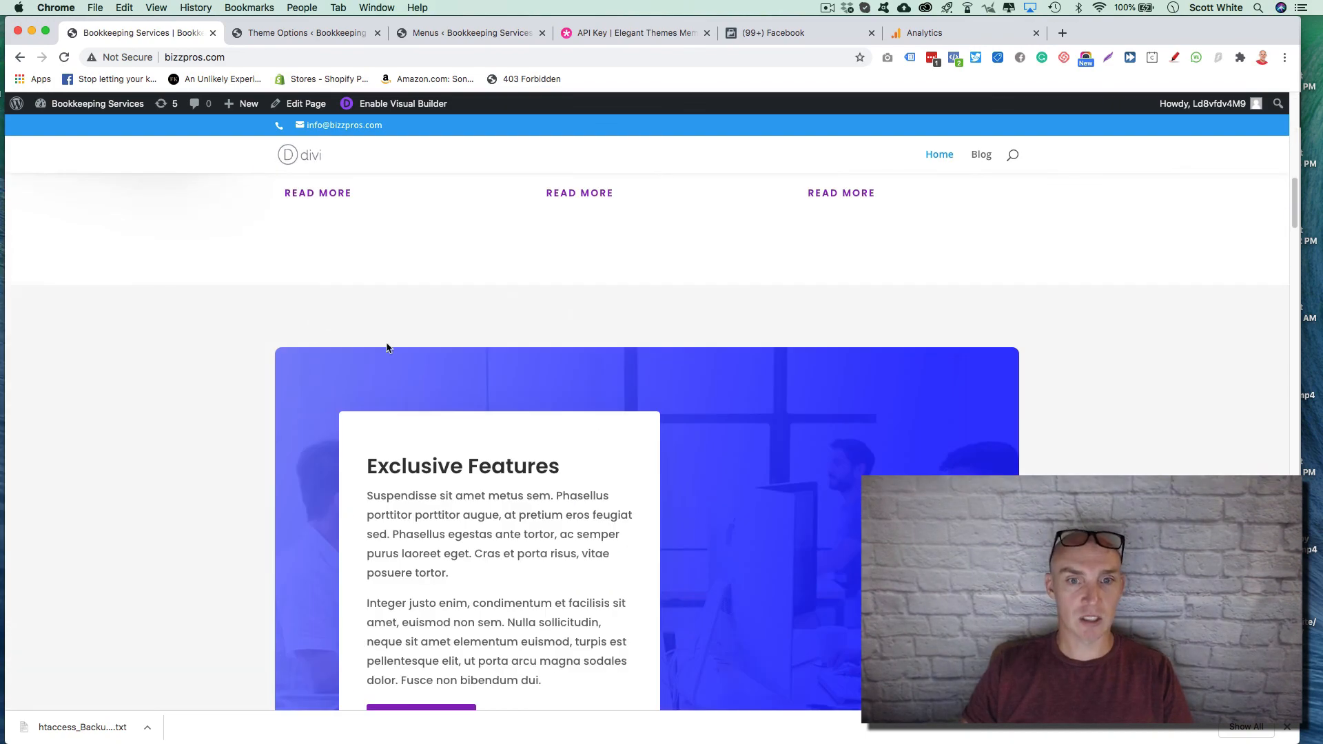
scroll(379, 345, down, 15)
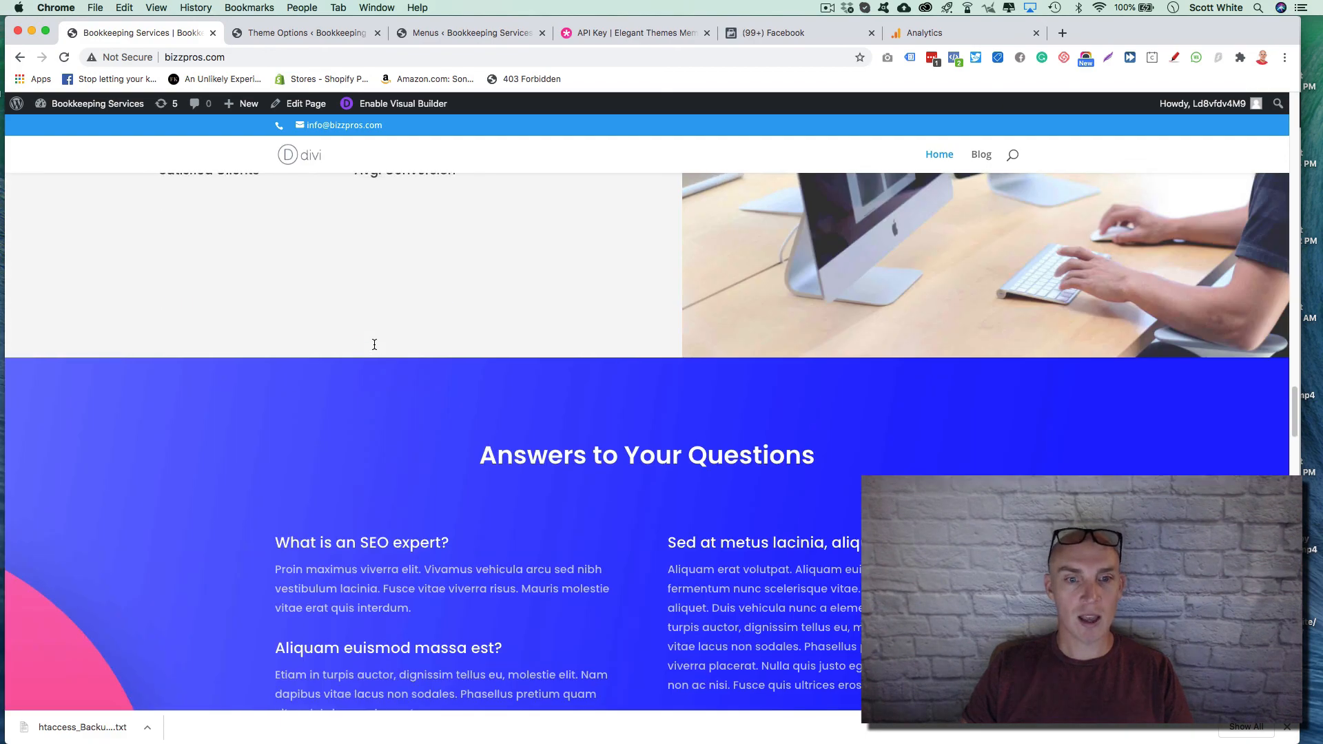
scroll(376, 348, up, 6)
scroll(374, 348, down, 20)
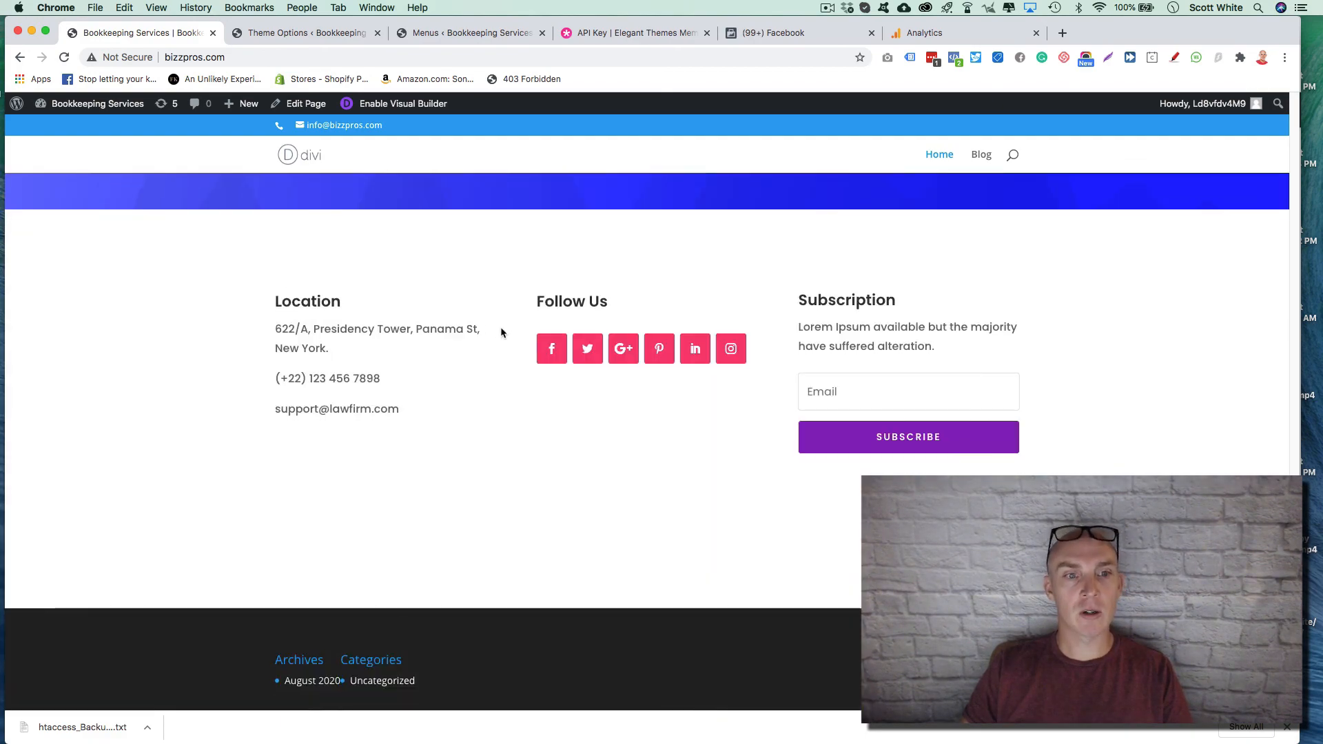
scroll(522, 352, up, 20)
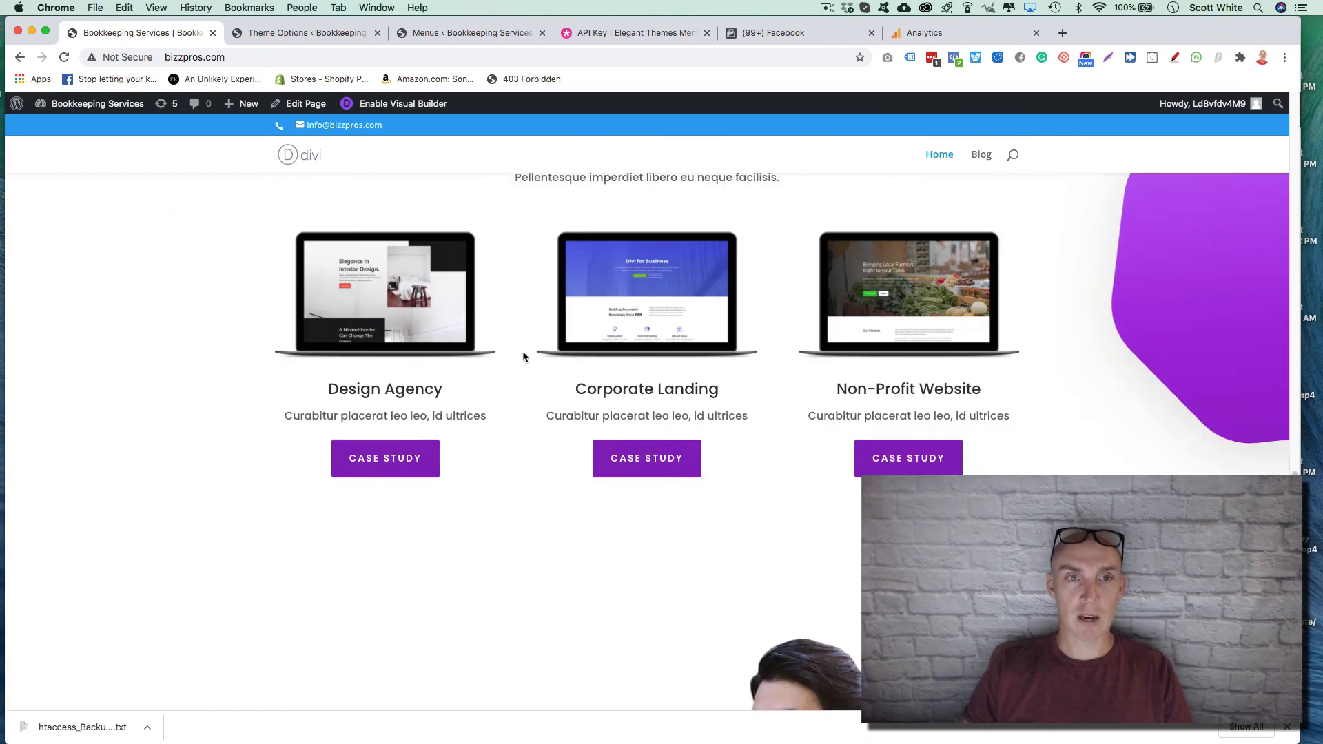
scroll(522, 354, up, 10)
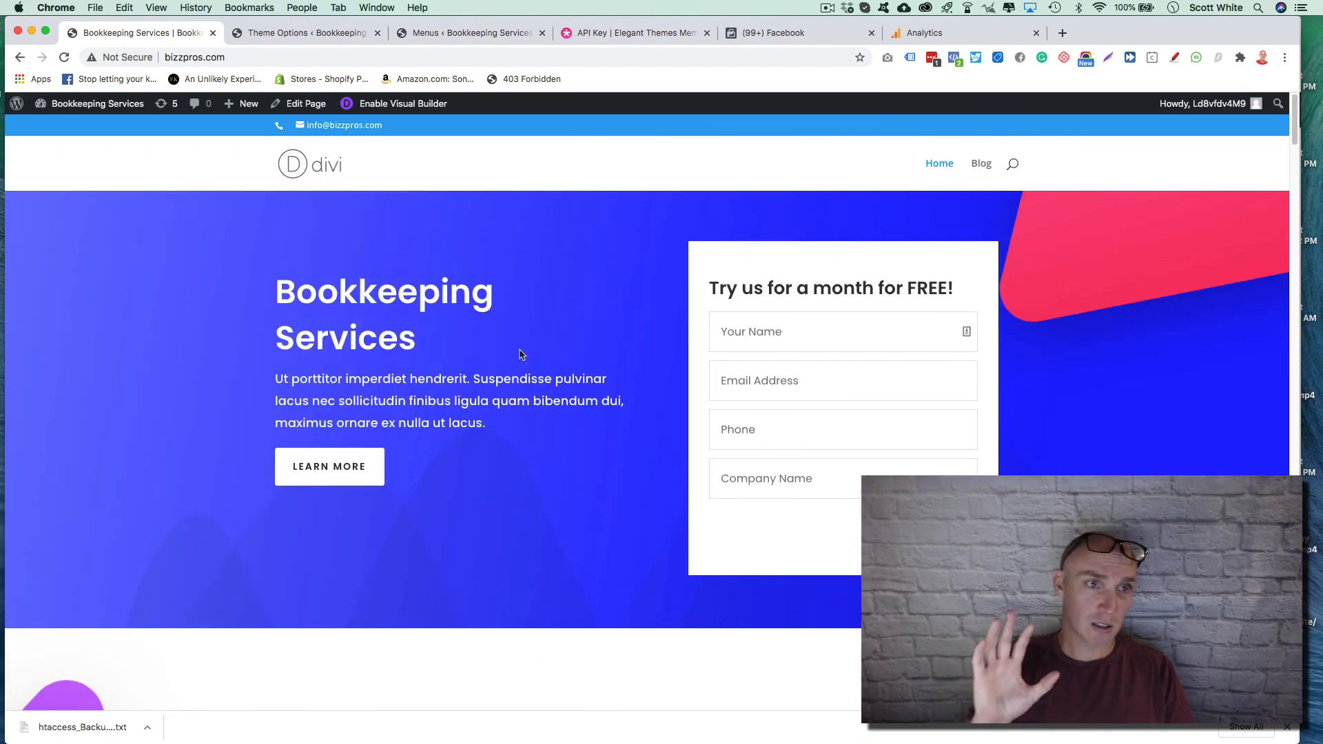